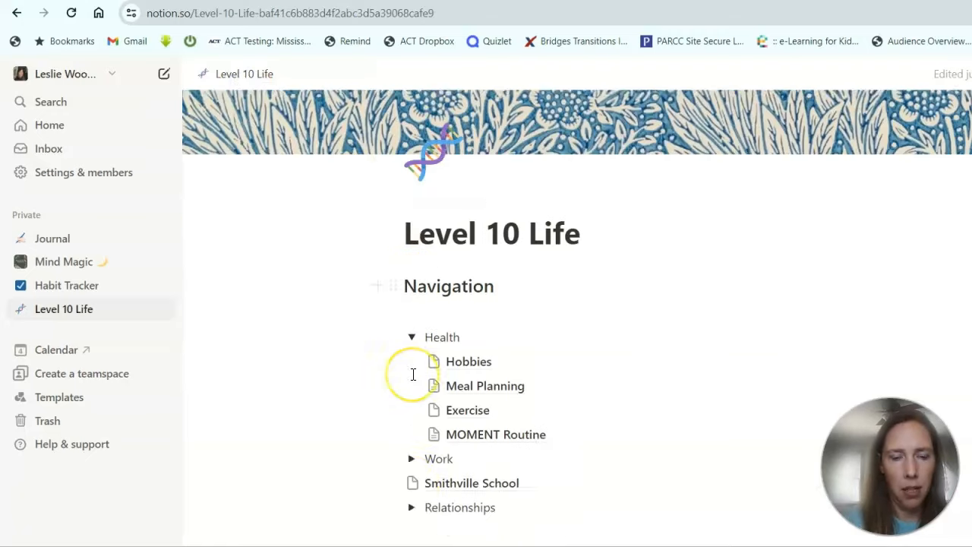
Expand the Work toggle and add a Pathways Therapy sub-page below it.
click(410, 316)
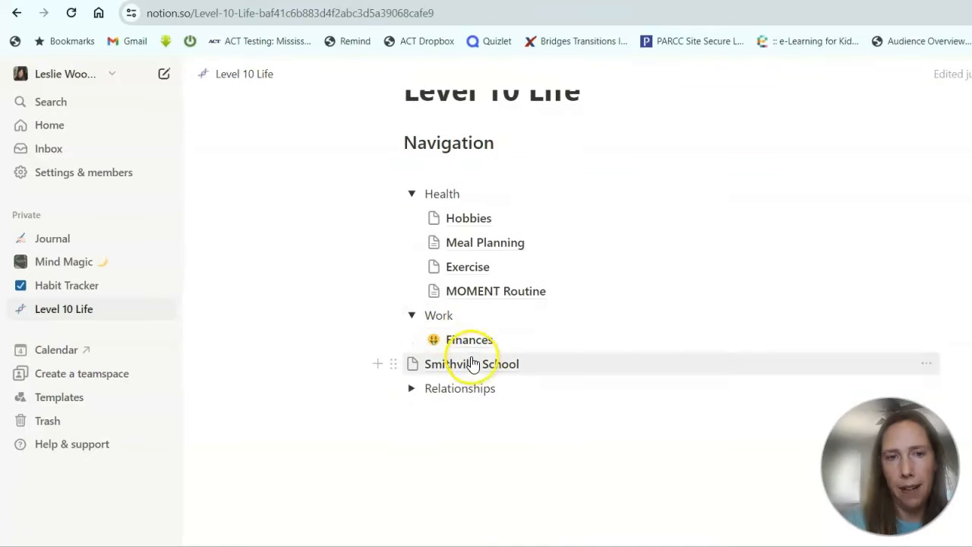
click(378, 314)
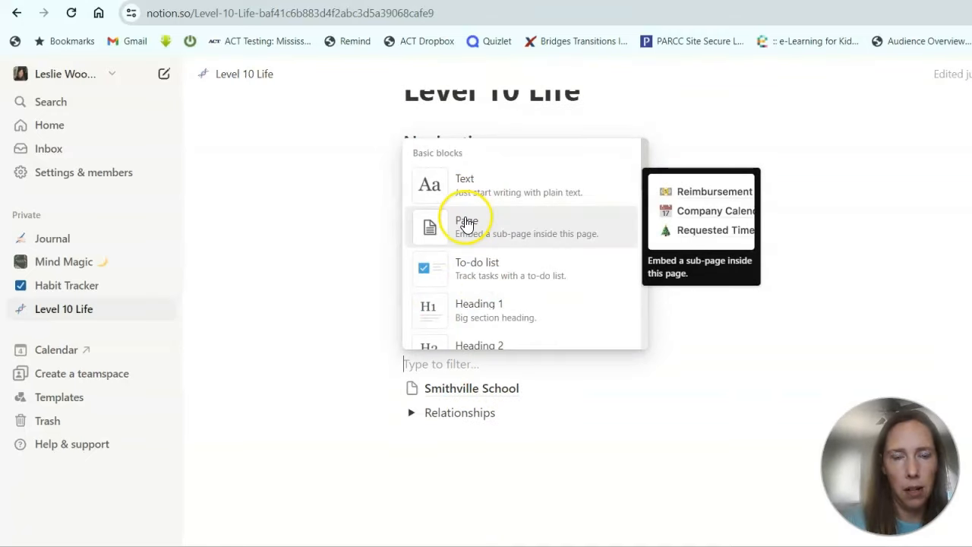
click(469, 219)
text(Pathw)
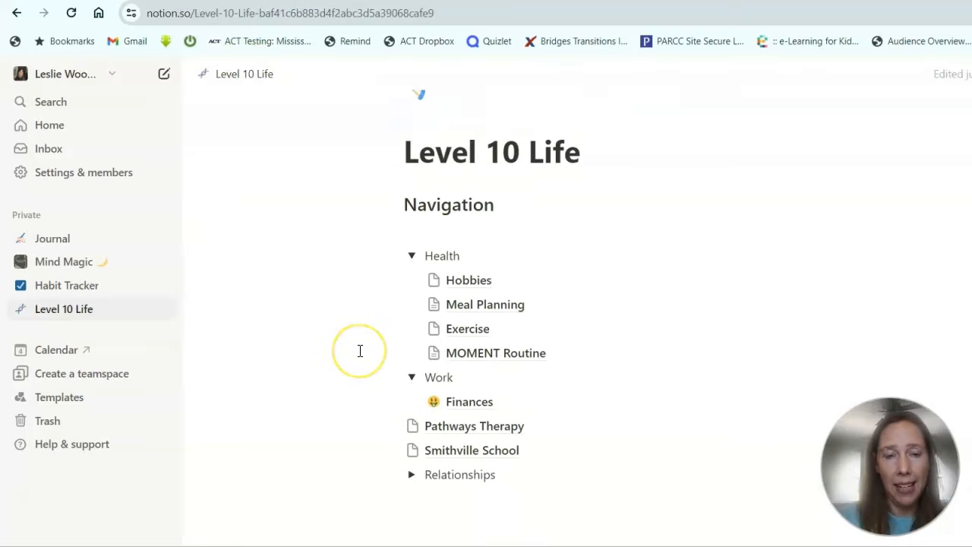
scroll(358, 349, down, 2)
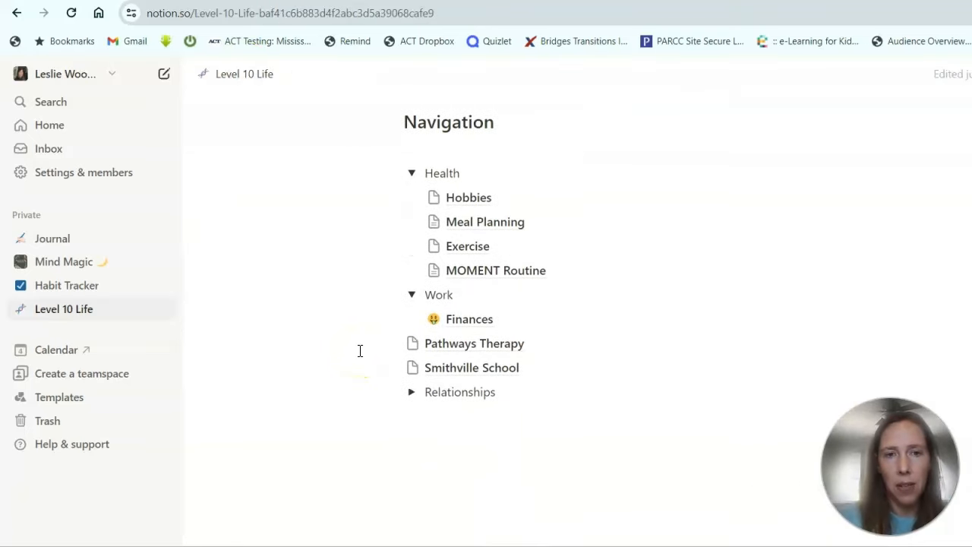
Give the Finances page an emoji icon.
click(432, 321)
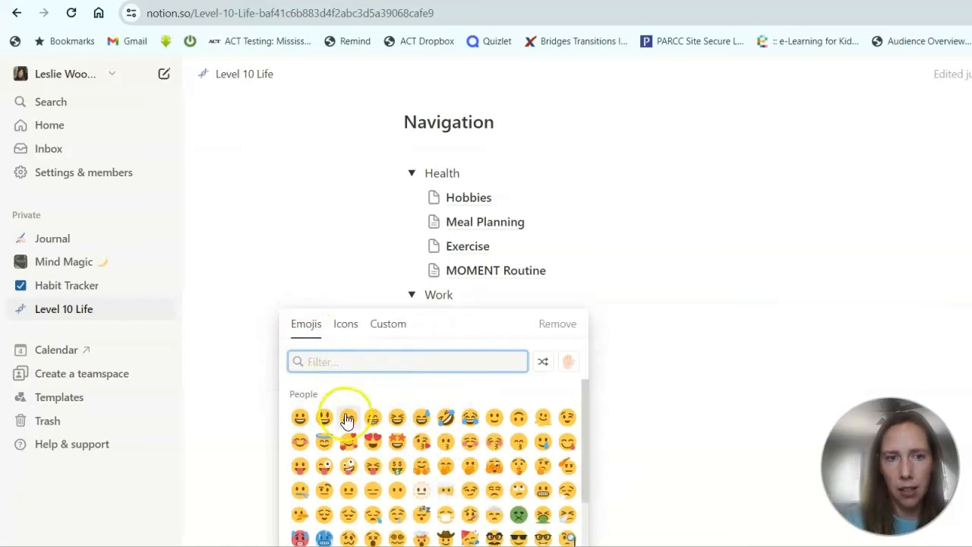
scroll(371, 489, down, 1)
scroll(372, 490, down, 1)
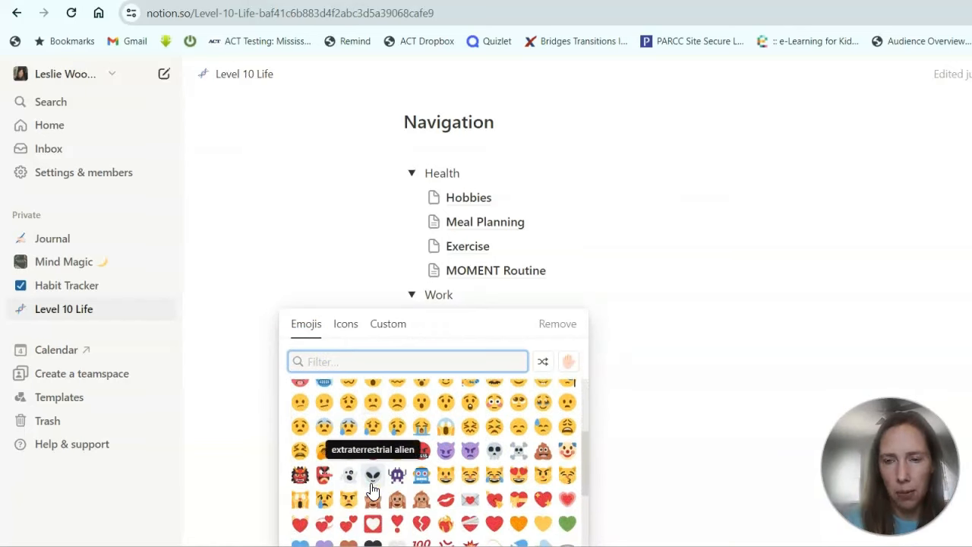
click(636, 270)
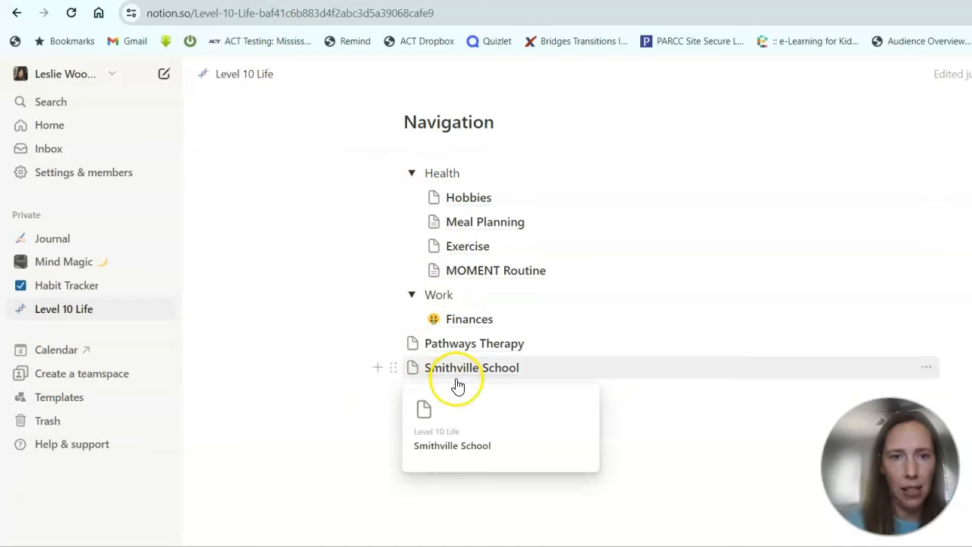
Add a Master Your Moment sub-page below Smithville School and return to Level 10 Life.
click(378, 372)
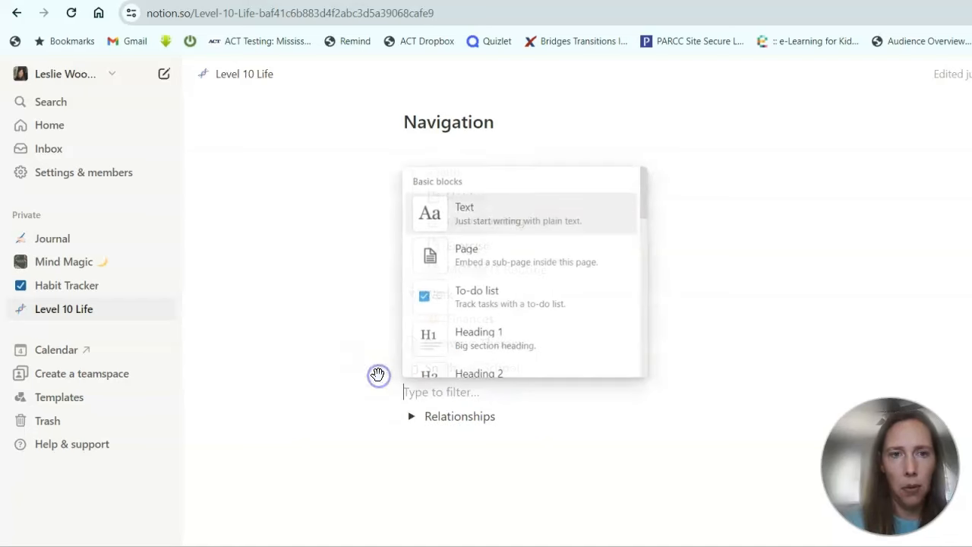
click(507, 258)
text(M)
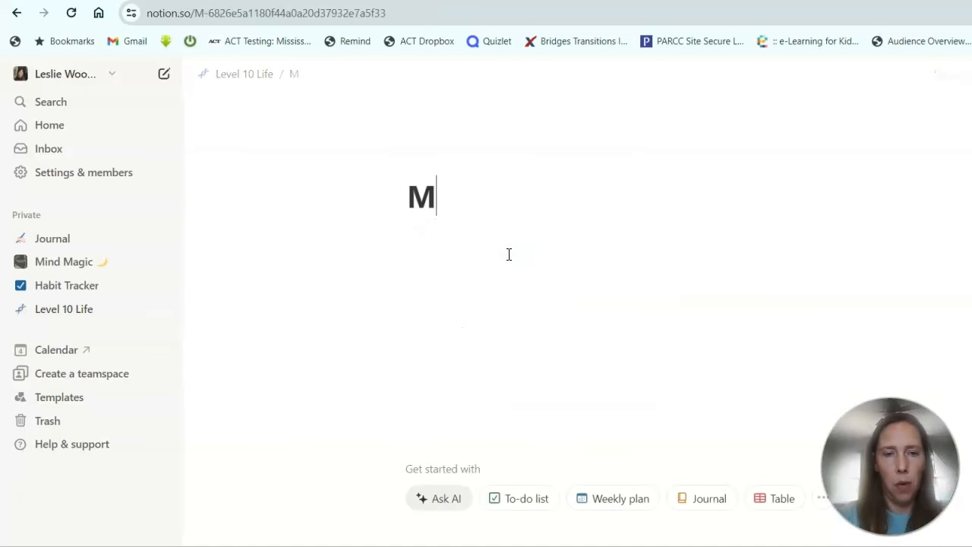
text(aster yo)
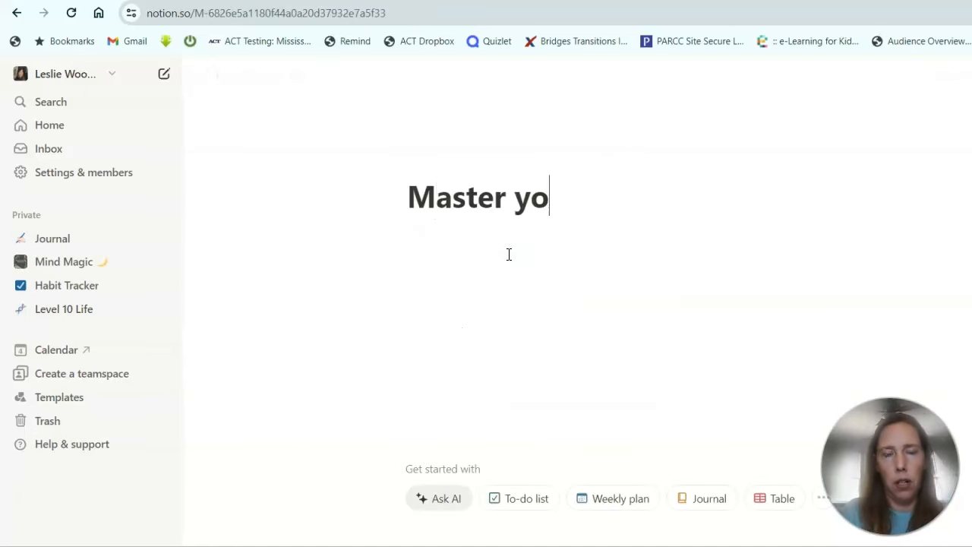
text(ur Moment)
click(236, 73)
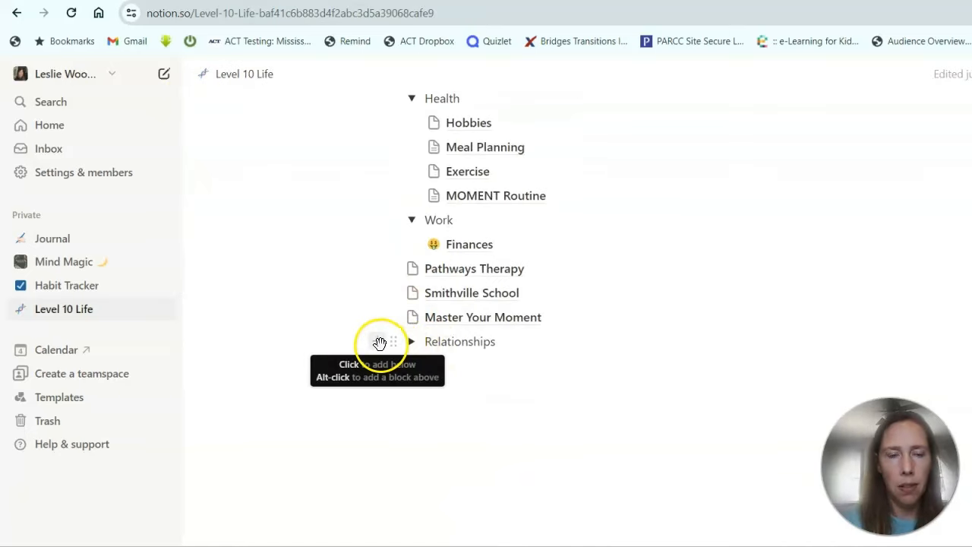
Add a Physical Environment sub-page below Relationships and move into its body.
click(378, 341)
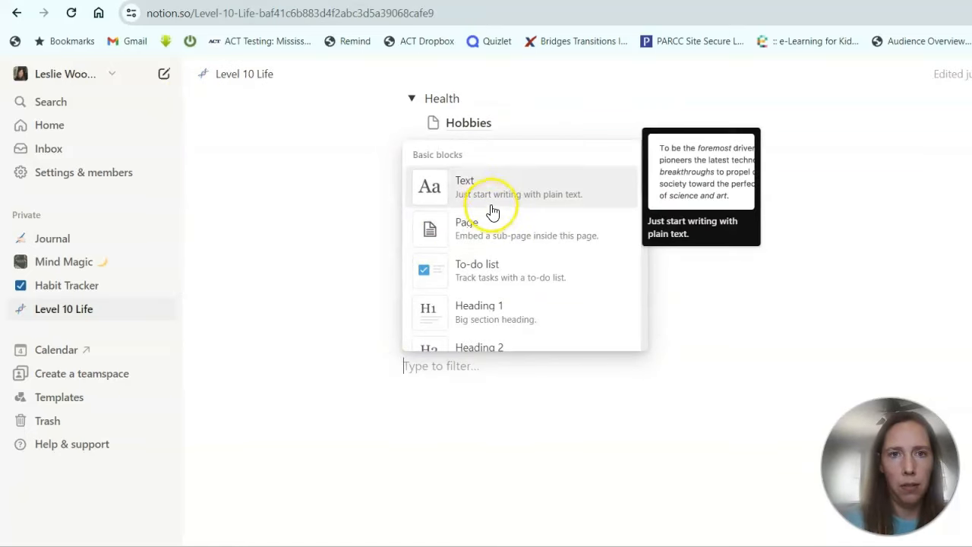
click(476, 230)
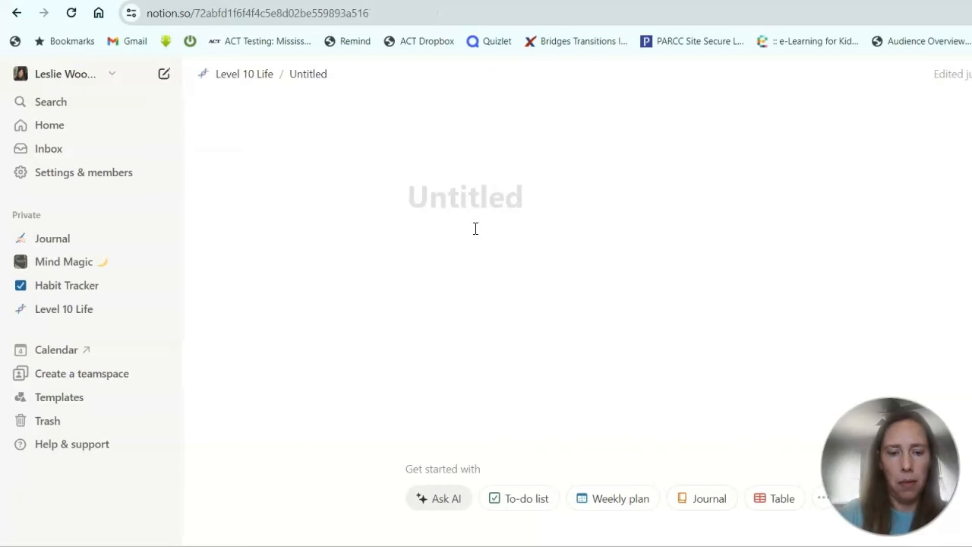
text(Physical Environment)
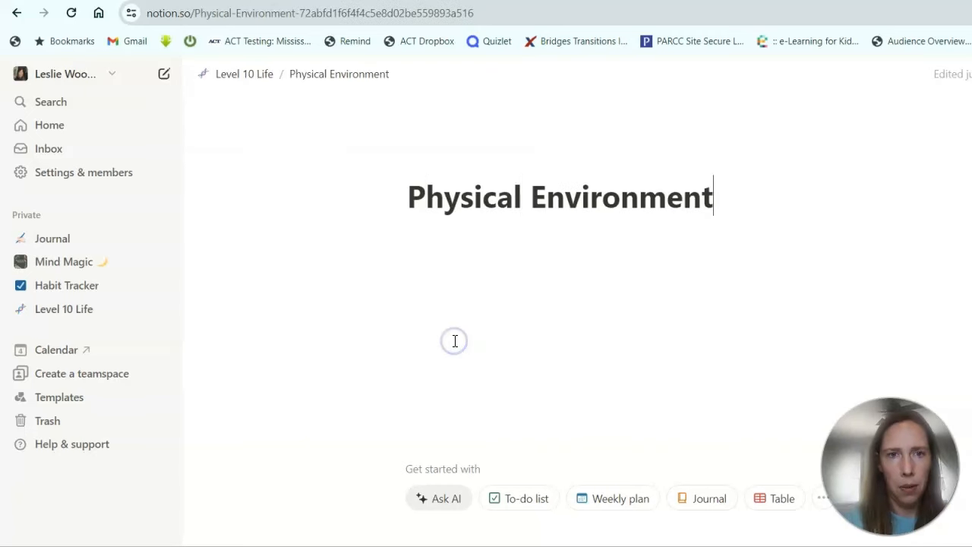
click(454, 240)
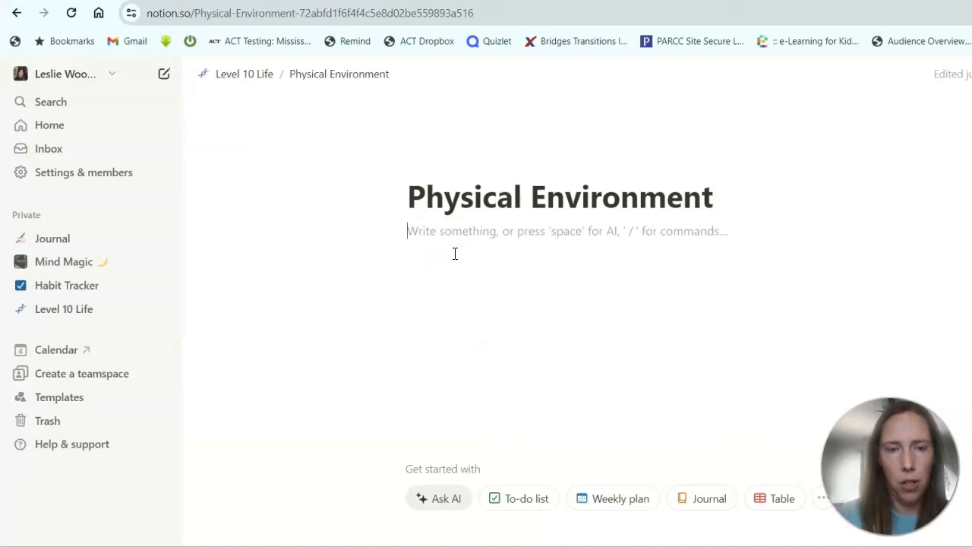
Inside it, create a Home Improvements sub-page with to-dos Building a fence and Painting our house.
text(/)
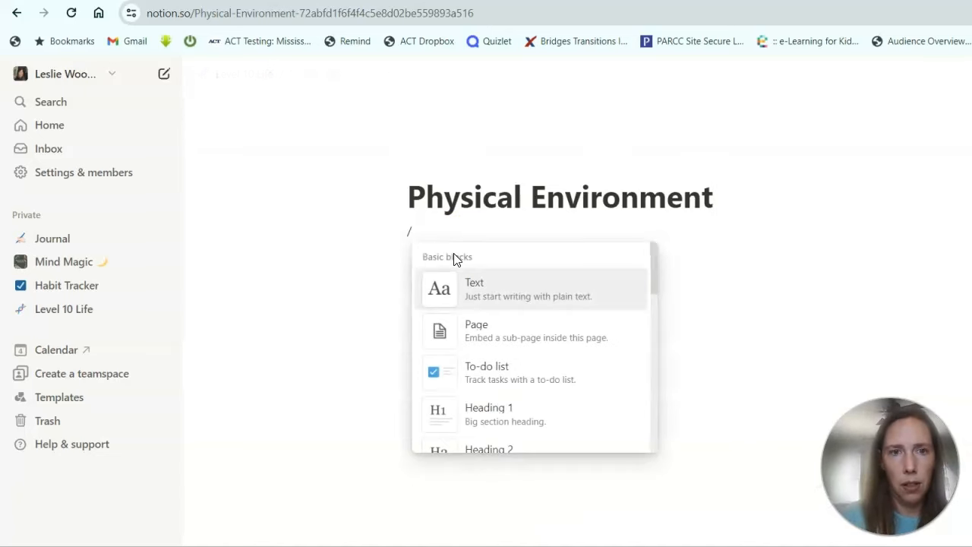
click(447, 334)
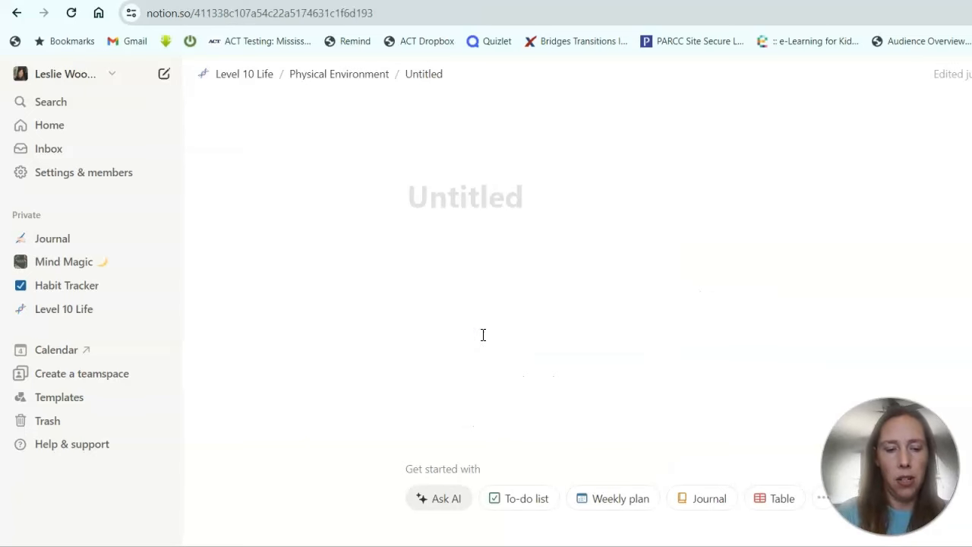
text(Home I)
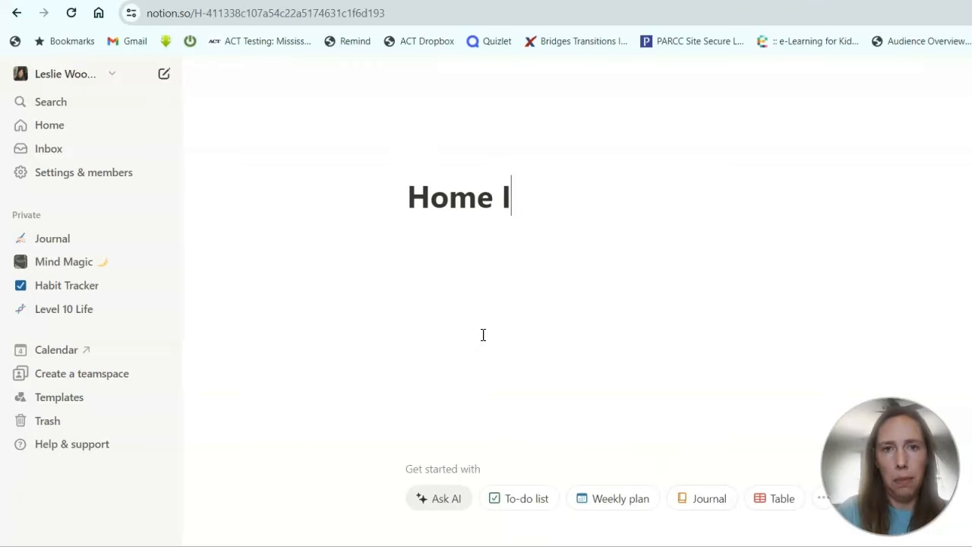
text(mprovements)
click(476, 277)
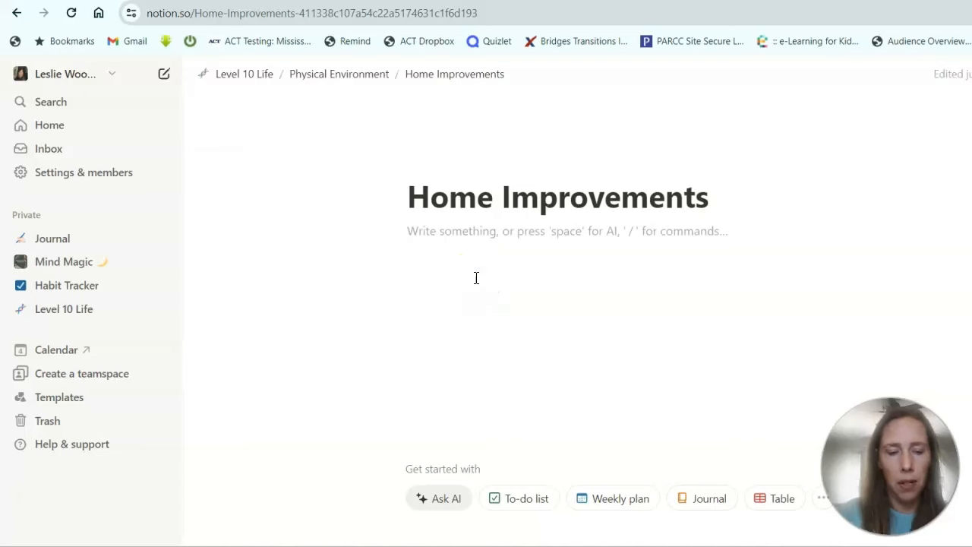
click(499, 499)
click(467, 240)
text(Bu)
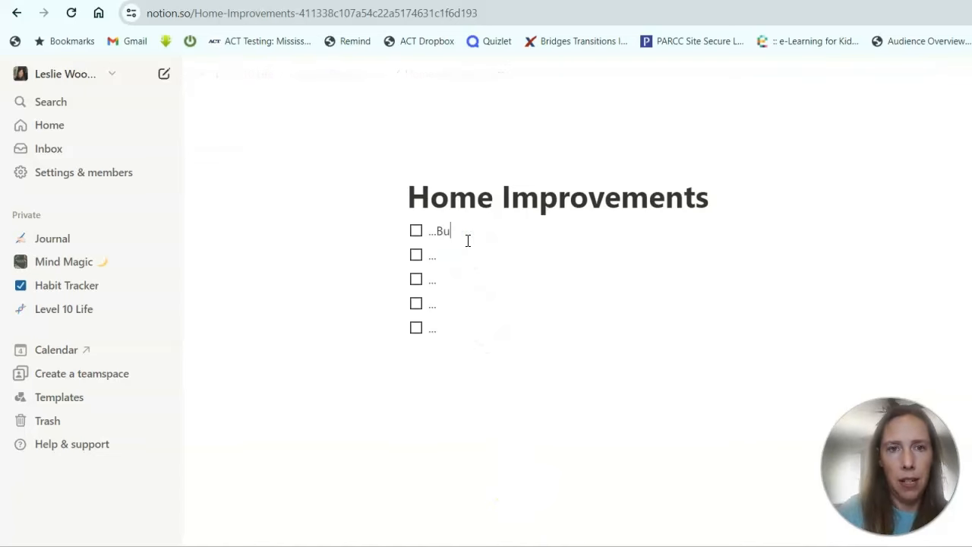
text(ilding a fence)
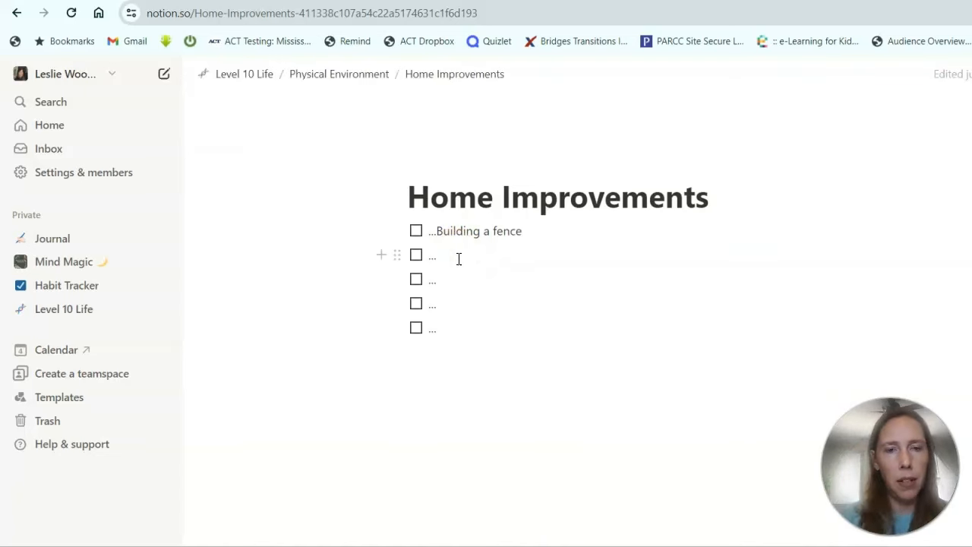
text(Pai)
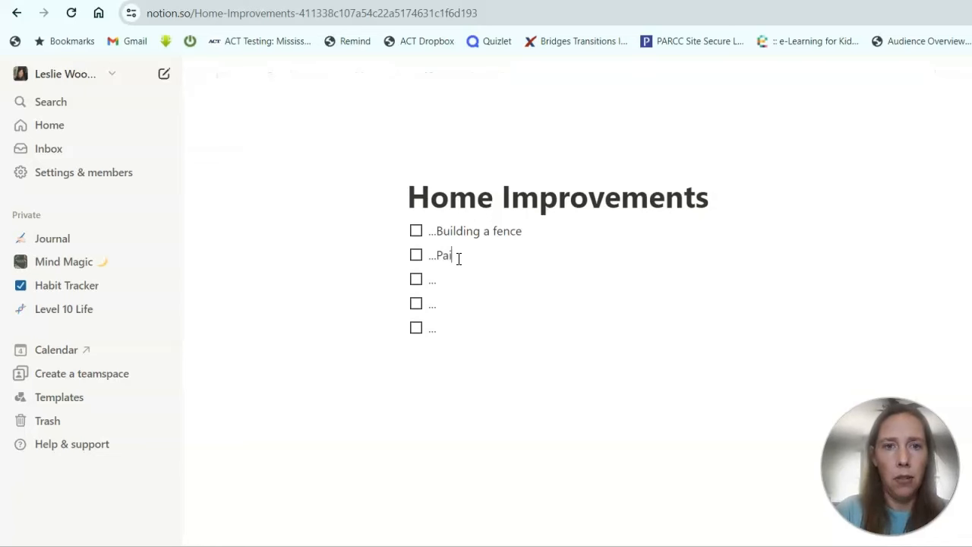
text(nting our house)
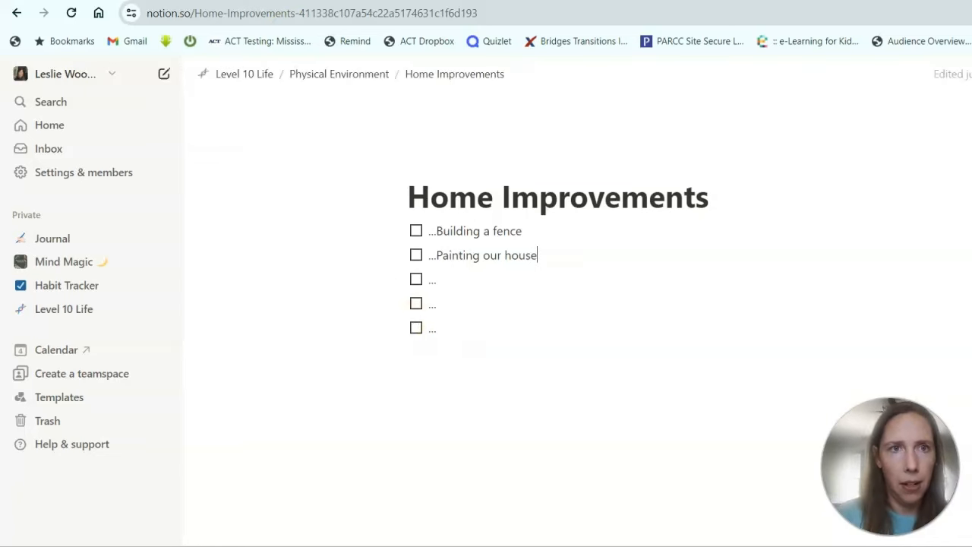
Back on Physical Environment, add a Monthly Room Cleaning Schedule sub-page.
click(342, 75)
click(427, 266)
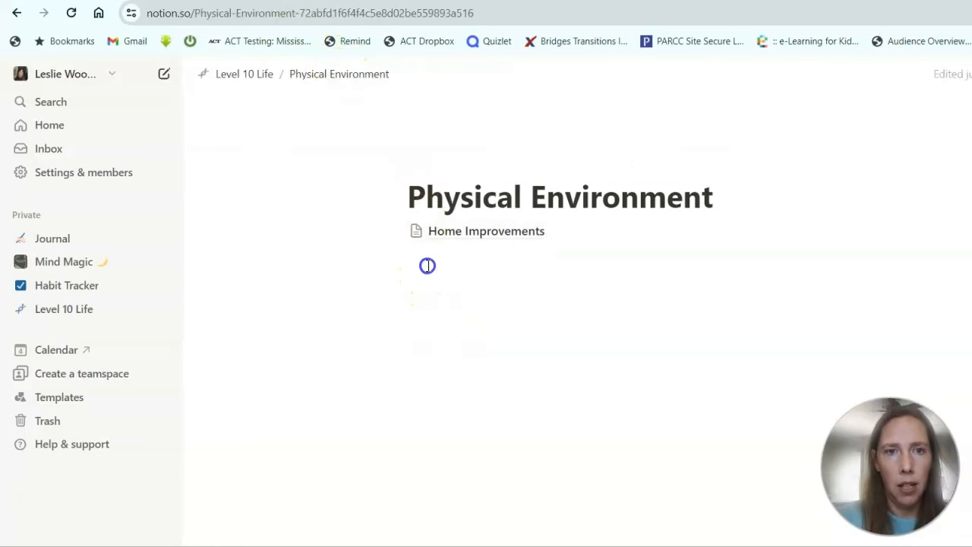
click(501, 364)
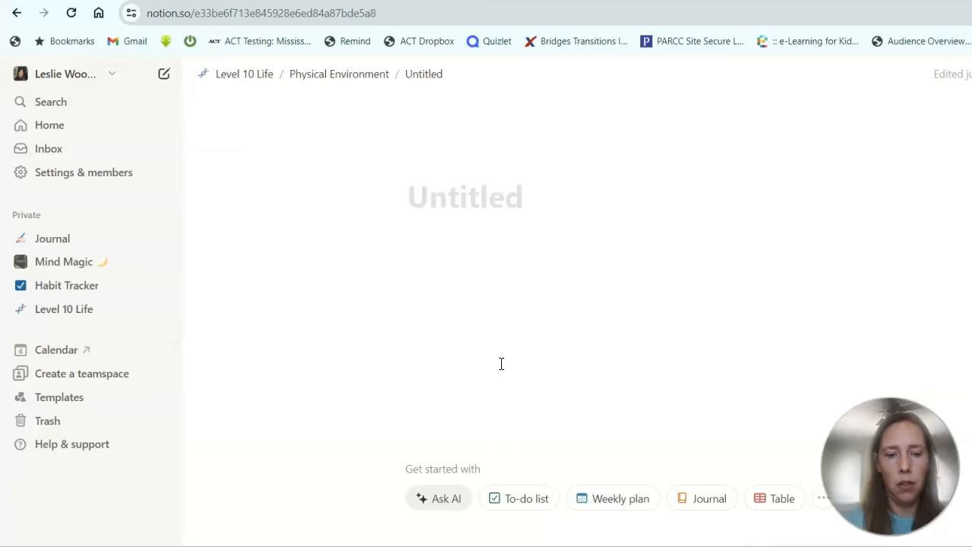
text(Monthly Room )
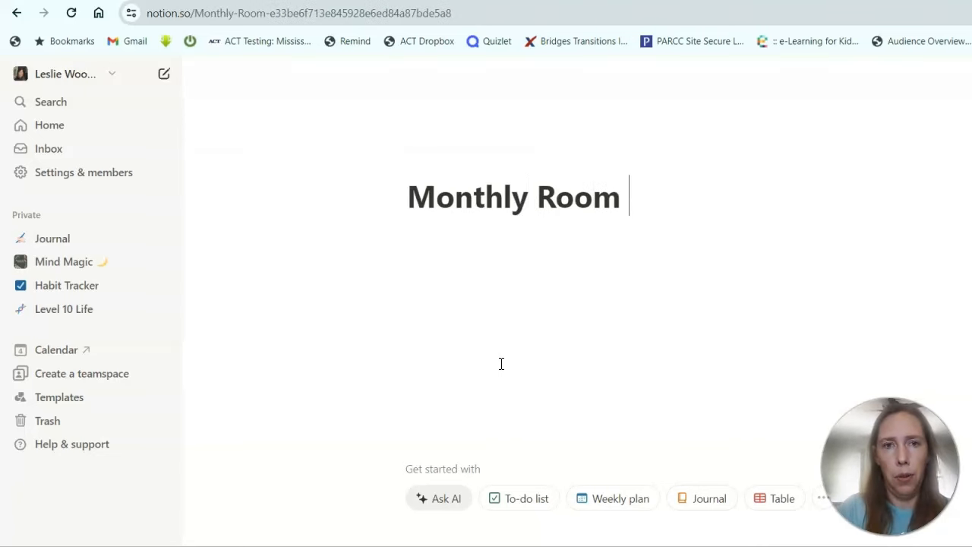
text(Cleaning Sche)
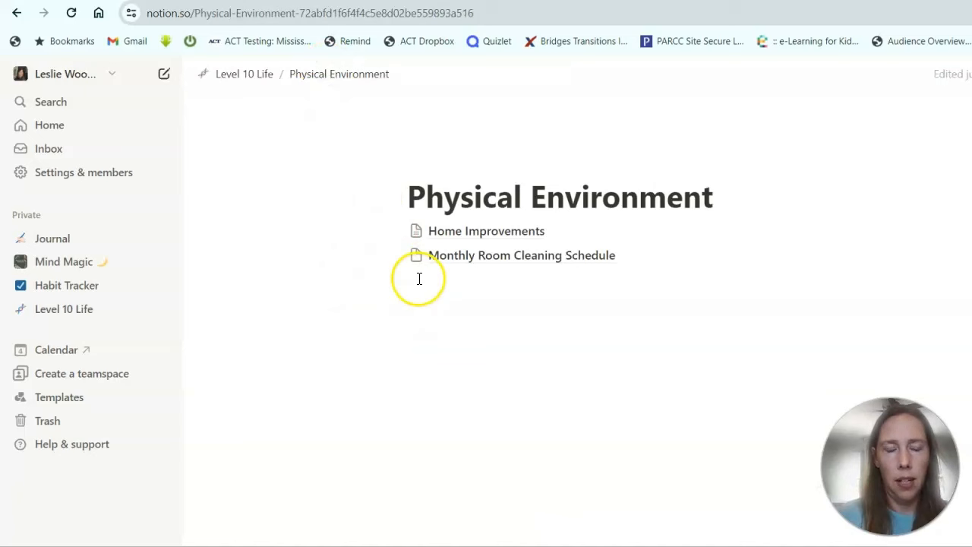
Add a plain Daily Chores text line below the sub-pages, then return to Level 10 Life.
click(418, 278)
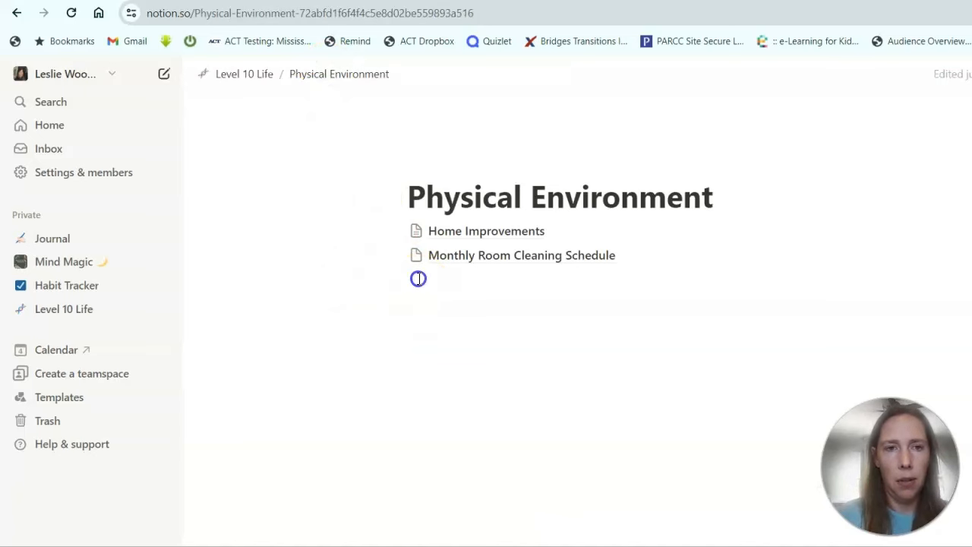
click(381, 281)
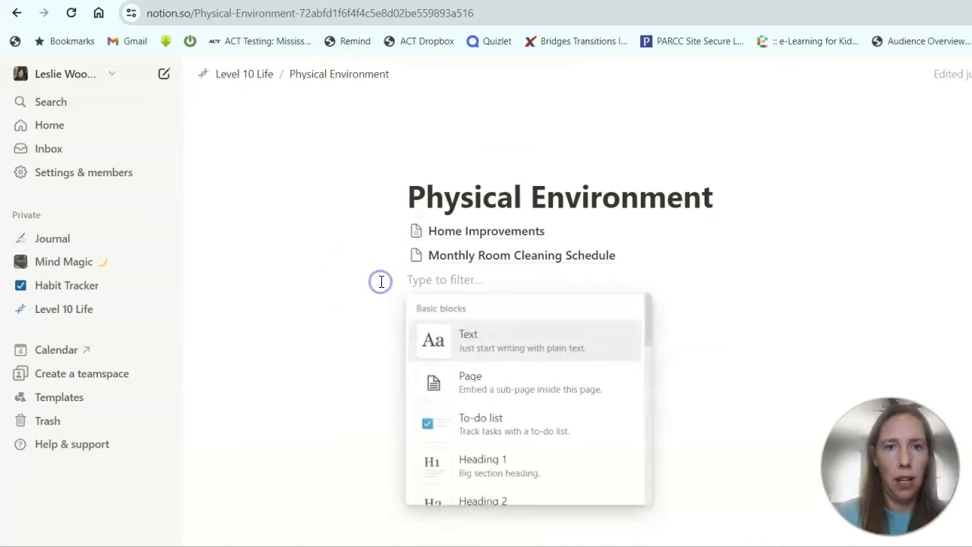
click(461, 351)
text(Da)
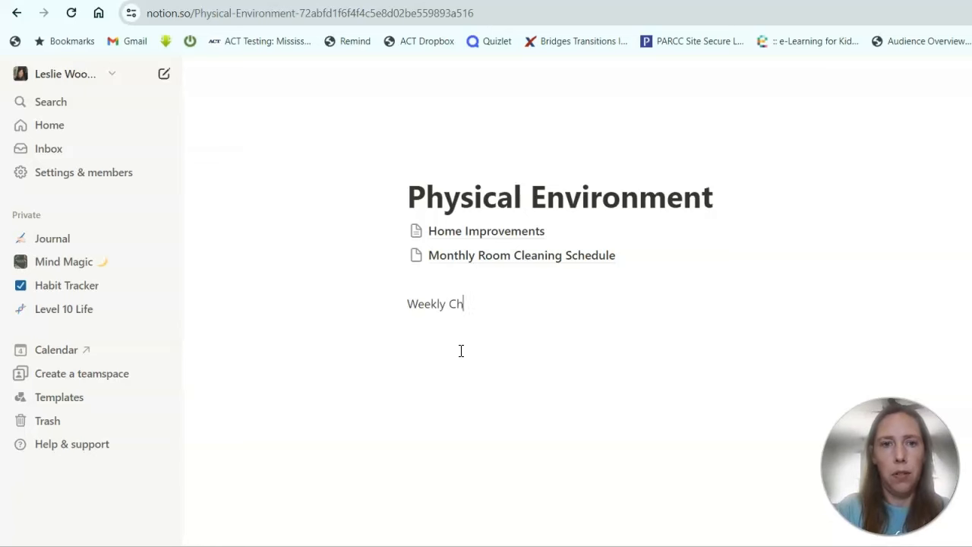
text(ily Chores)
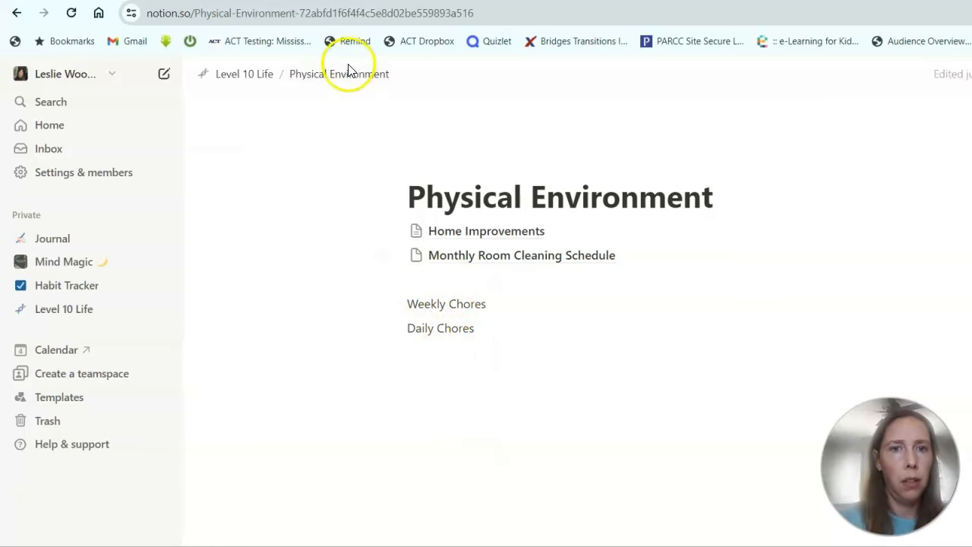
click(251, 74)
scroll(452, 325, down, 5)
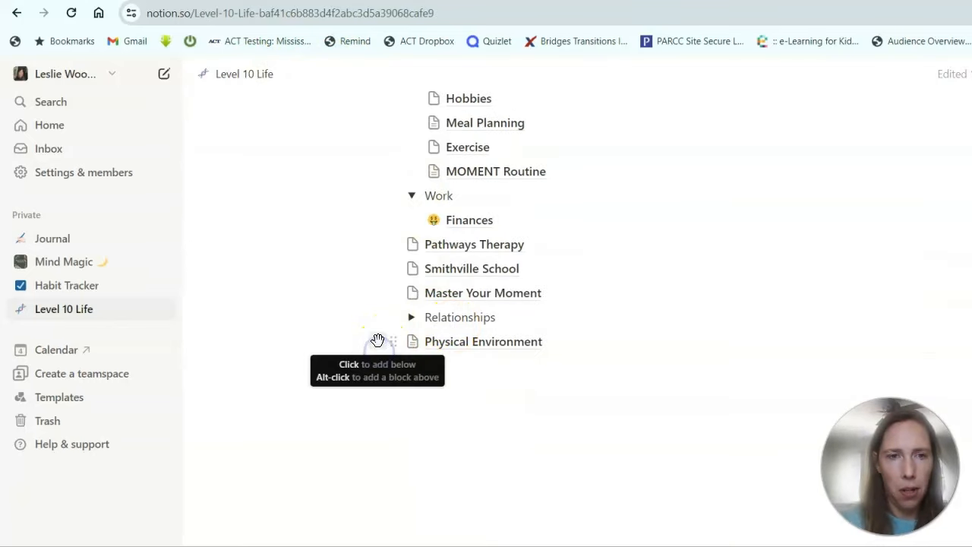
Add an Adventure Family Fun sub-page below Physical Environment and move into its body.
click(378, 341)
click(481, 224)
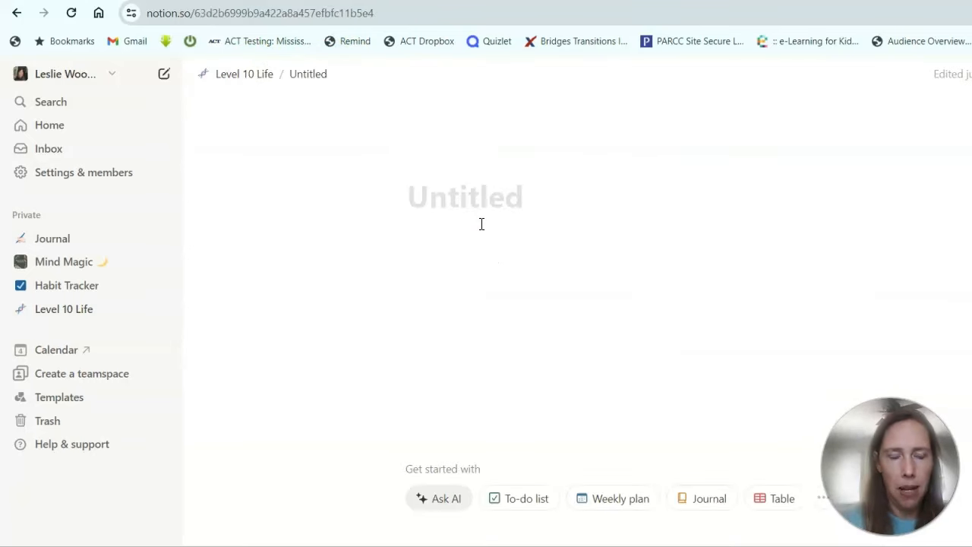
text(Adven)
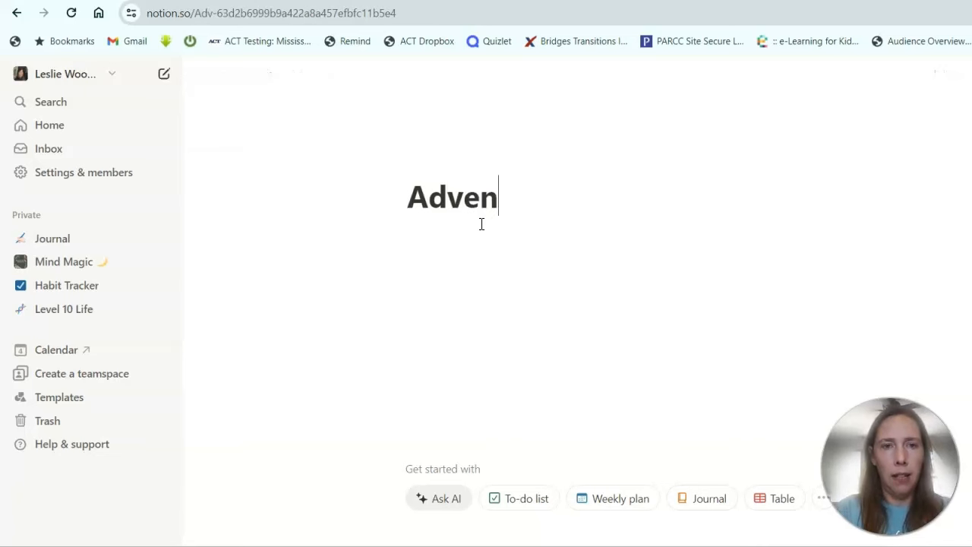
text(ture Family)
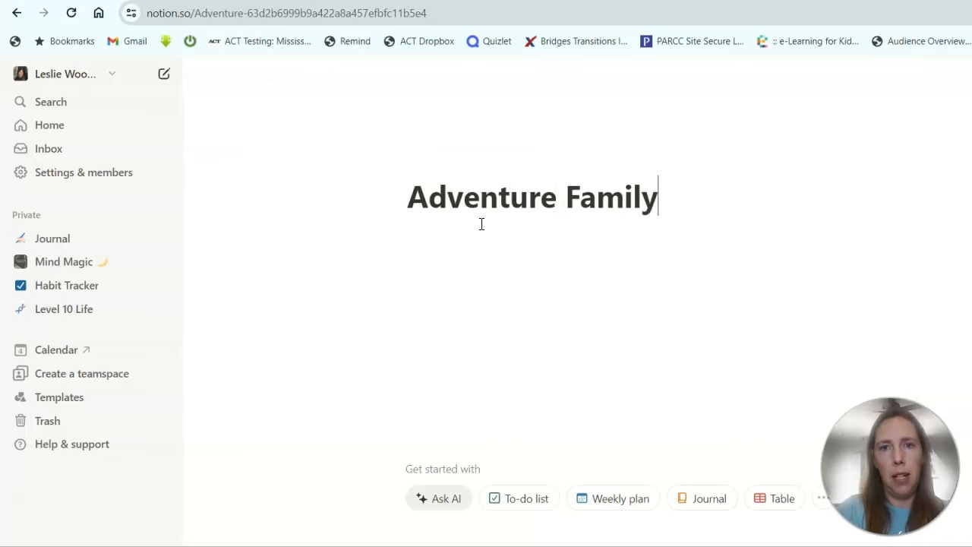
text( Fun)
click(410, 242)
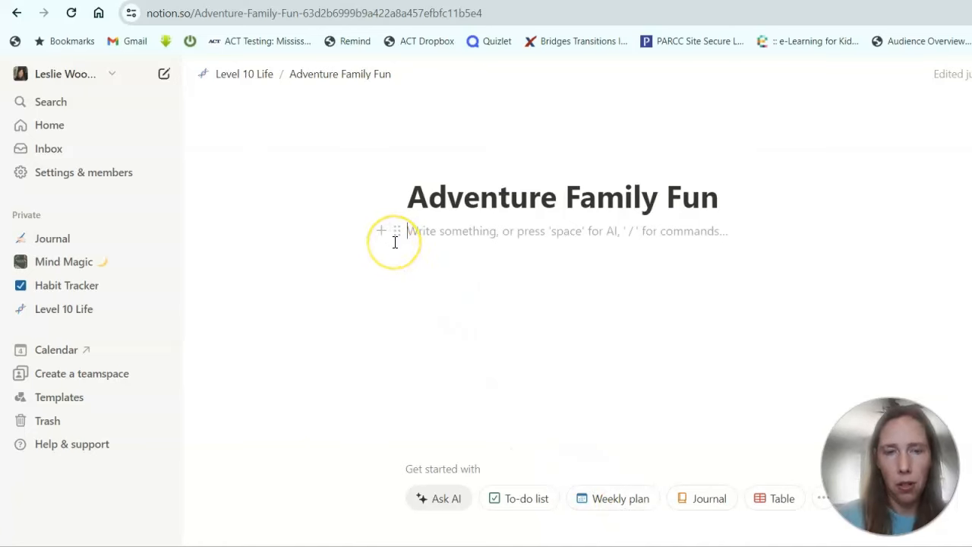
Create a Camping Adventures sub-page inside it and return to Level 10 Life.
text(/)
click(473, 340)
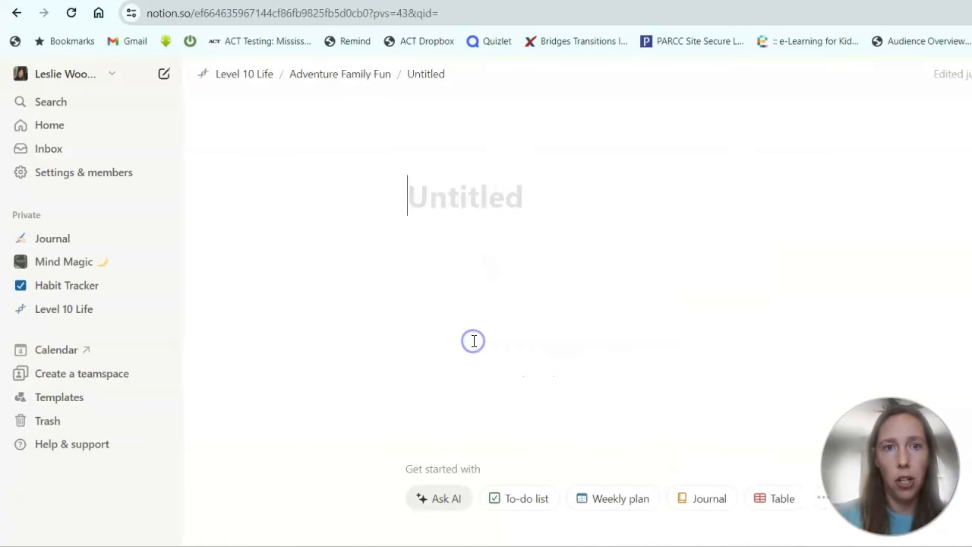
text(Campi)
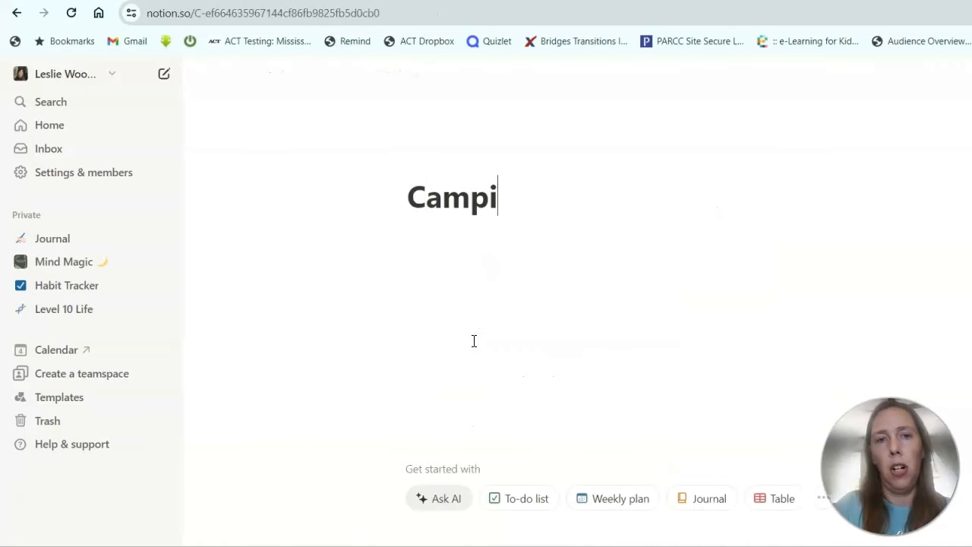
text(ng Adventures)
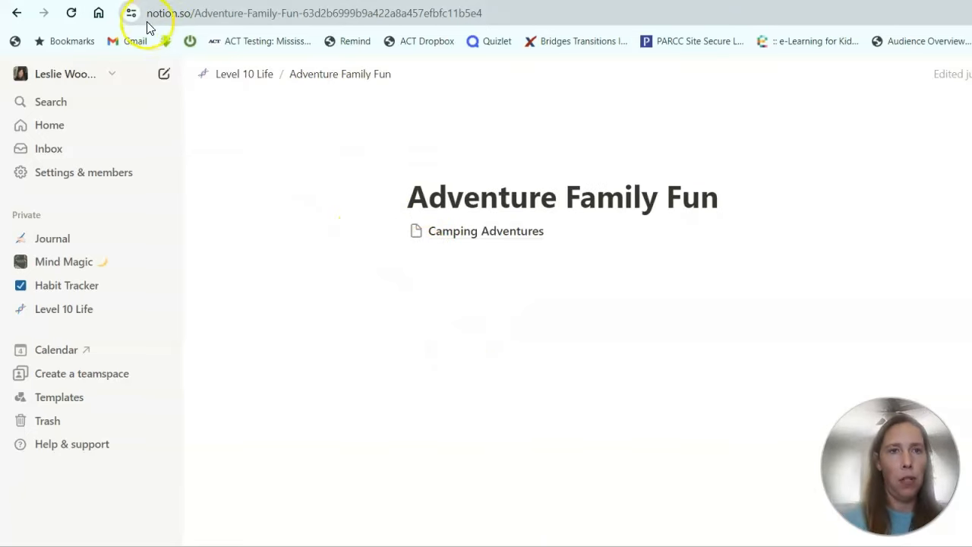
click(257, 75)
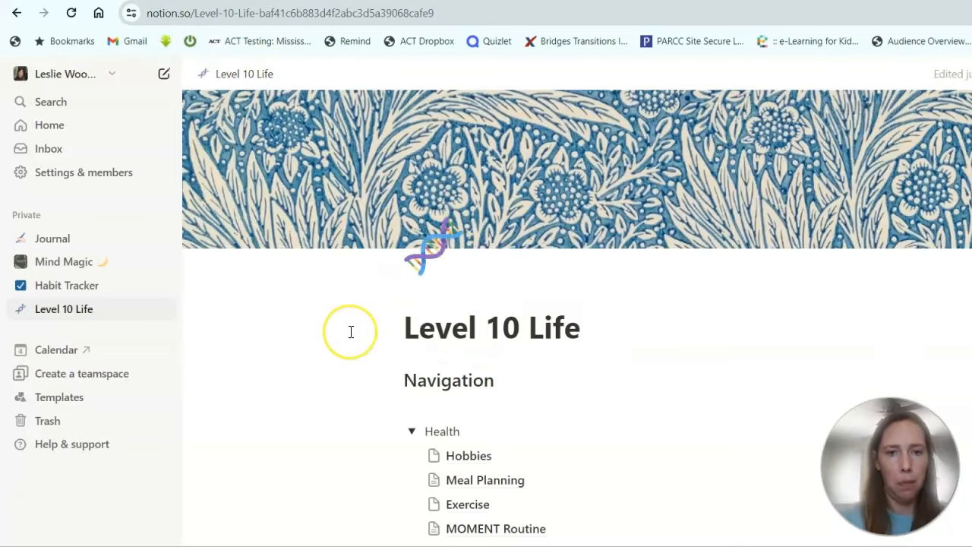
Add a Volunteering sub-page below Adventure Family Fun and move into its body.
scroll(350, 332, down, 5)
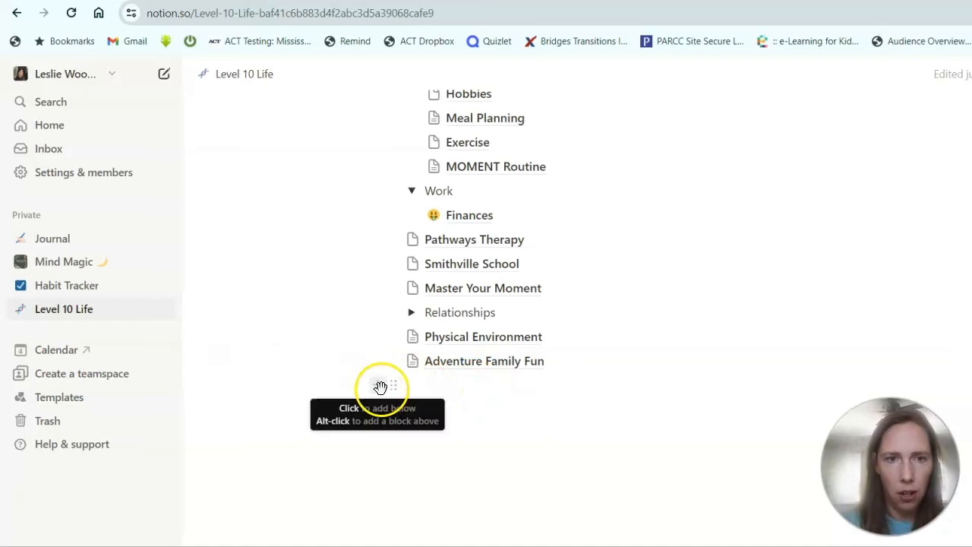
click(375, 383)
click(489, 250)
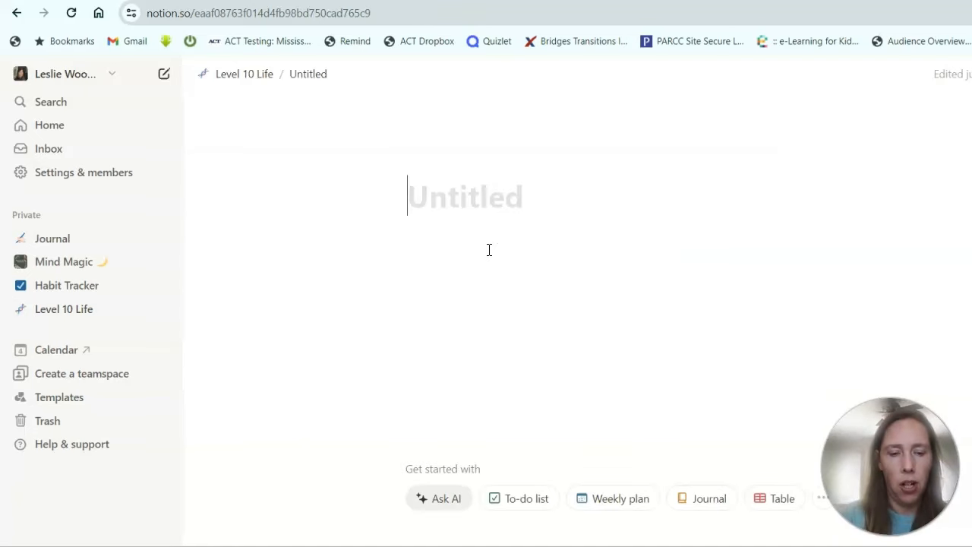
text(Volunteering)
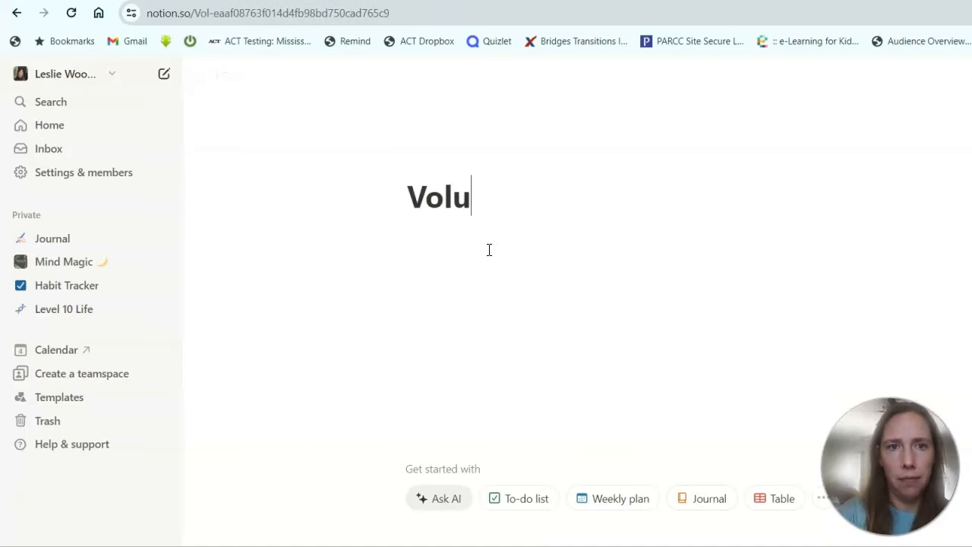
click(497, 250)
Create a Vacation Bible School sub-page inside Volunteering, then trim its title back.
click(514, 371)
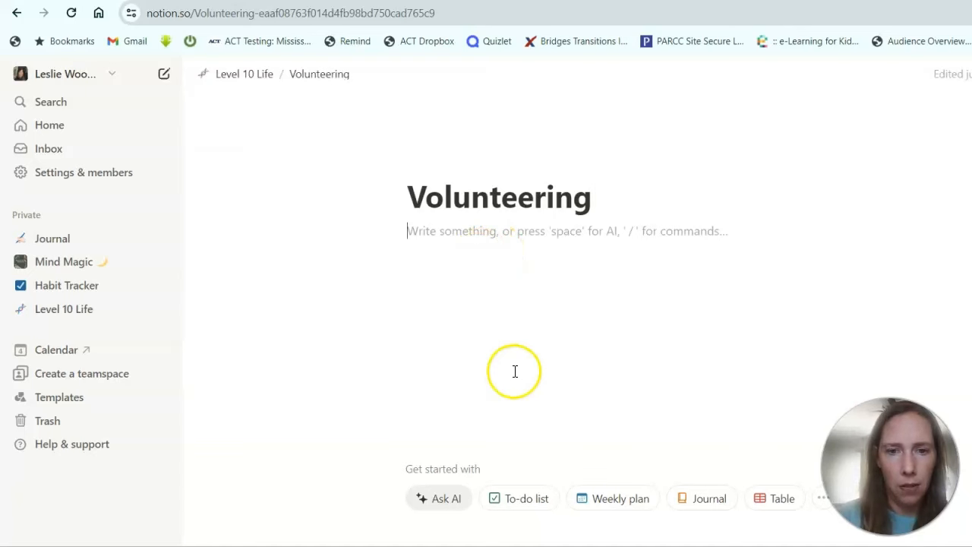
text(/)
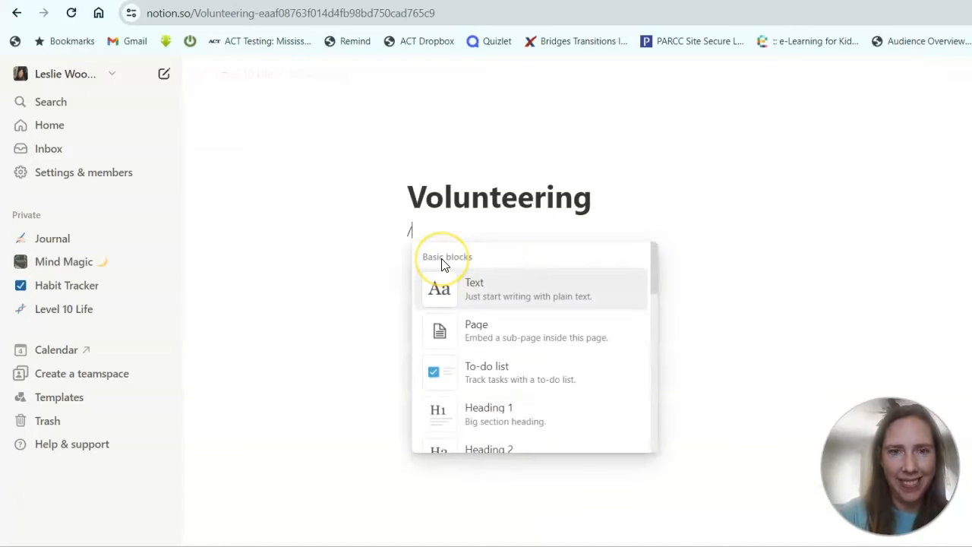
click(474, 342)
text(Vacatio)
key(BackSpace)
key(BackSpace)
key(BackSpace)
text(ation Bible School)
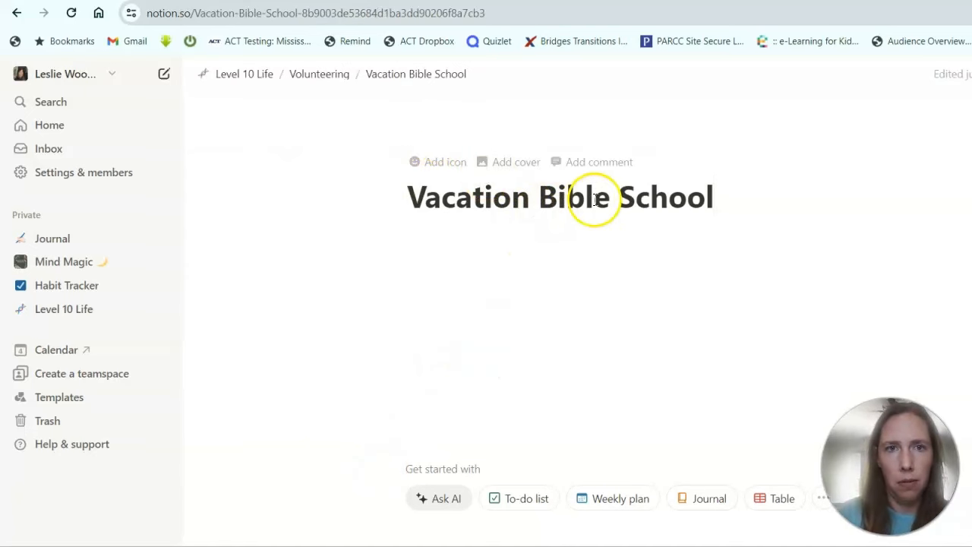
key(BackSpace)
key(BackSpace)
key(BackSpace)
key(BackSpace)
key(BackSpace)
key(BackSpace)
key(BackSpace)
key(BackSpace)
key(BackSpace)
key(BackSpace)
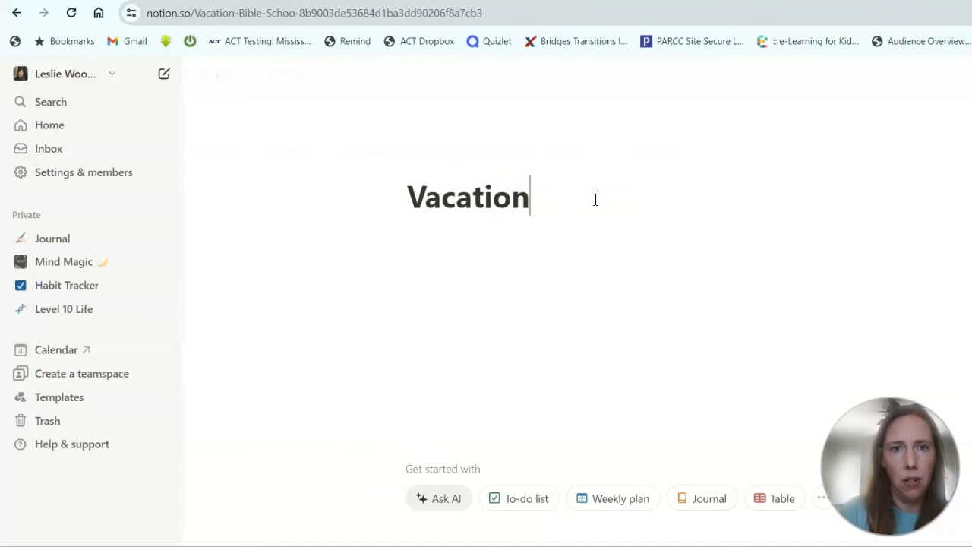
key(BackSpace)
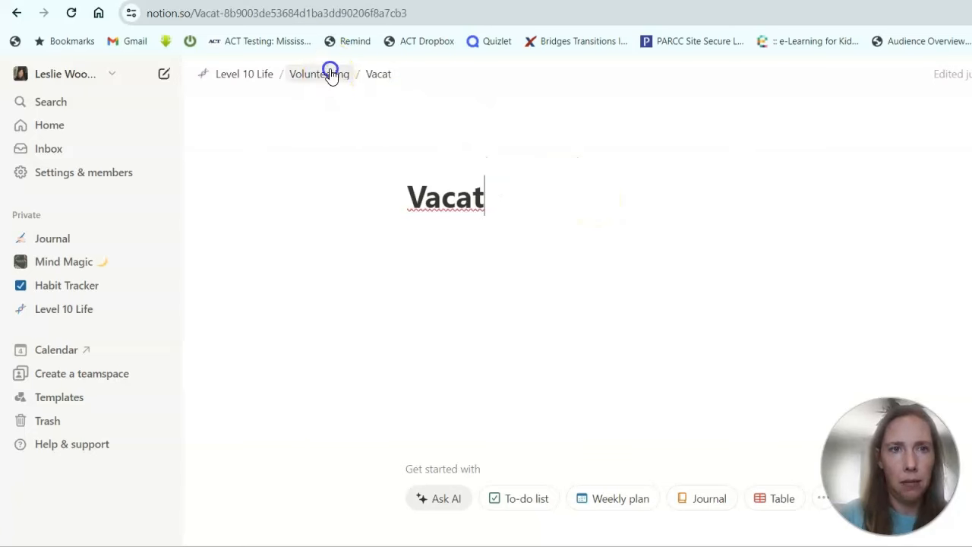
Back on Volunteering, delete the Vacat sub-page.
click(329, 71)
click(396, 231)
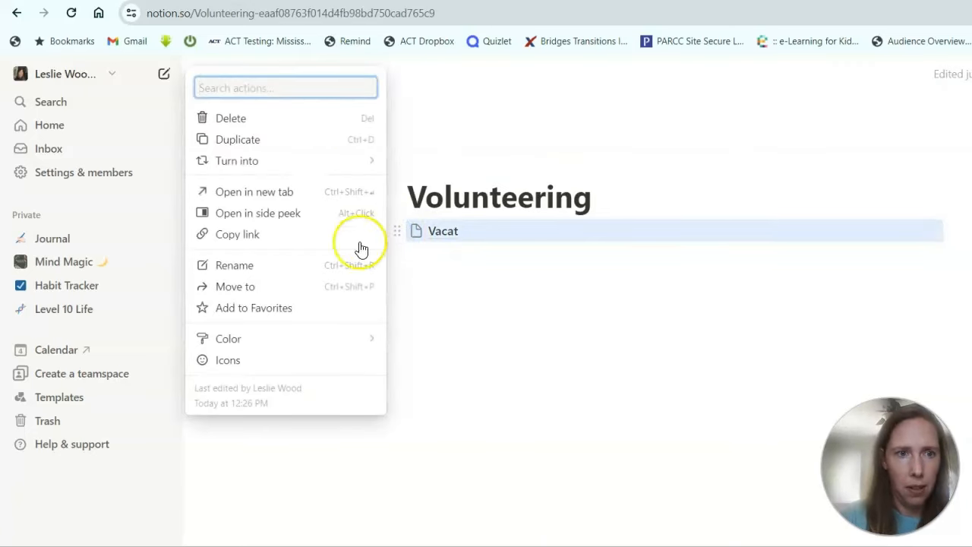
click(263, 116)
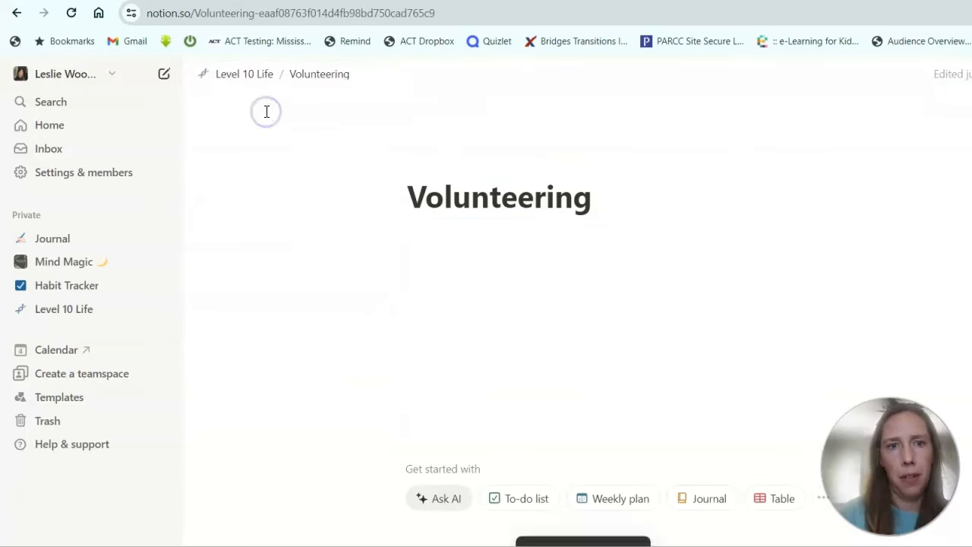
Turn Volunteering's first line into bullets for Vacation Bible School and Celebration Villiage/Online Auction.
click(408, 236)
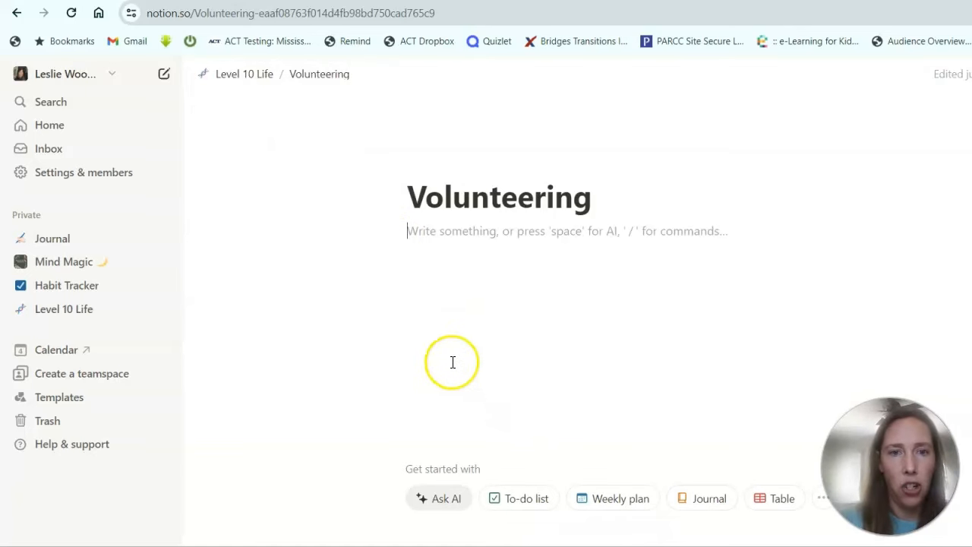
click(381, 231)
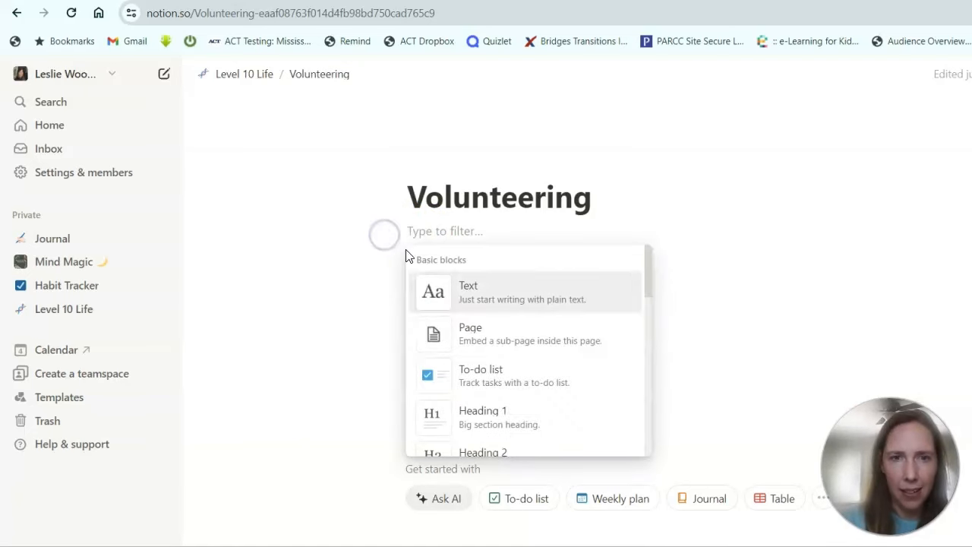
scroll(516, 398, down, 3)
click(507, 415)
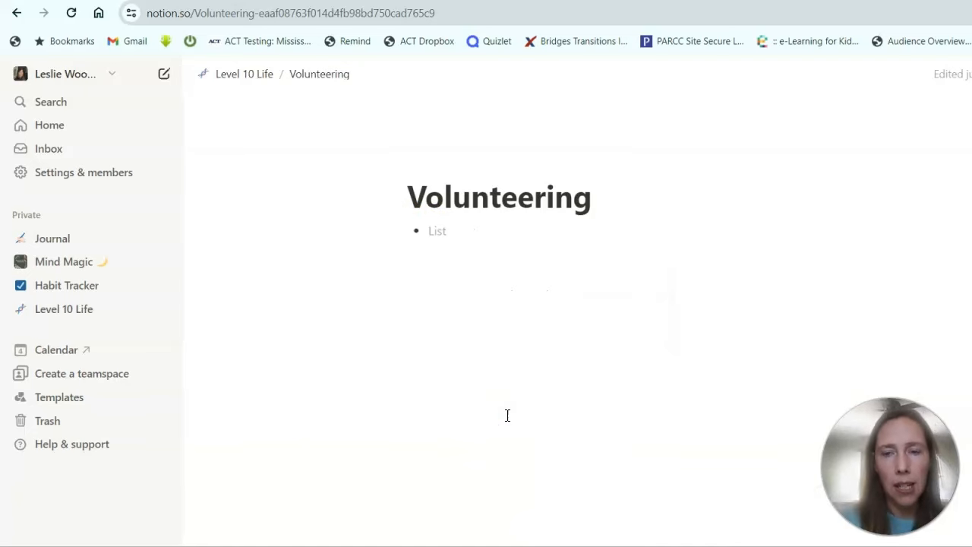
text(Vaction Bible School)
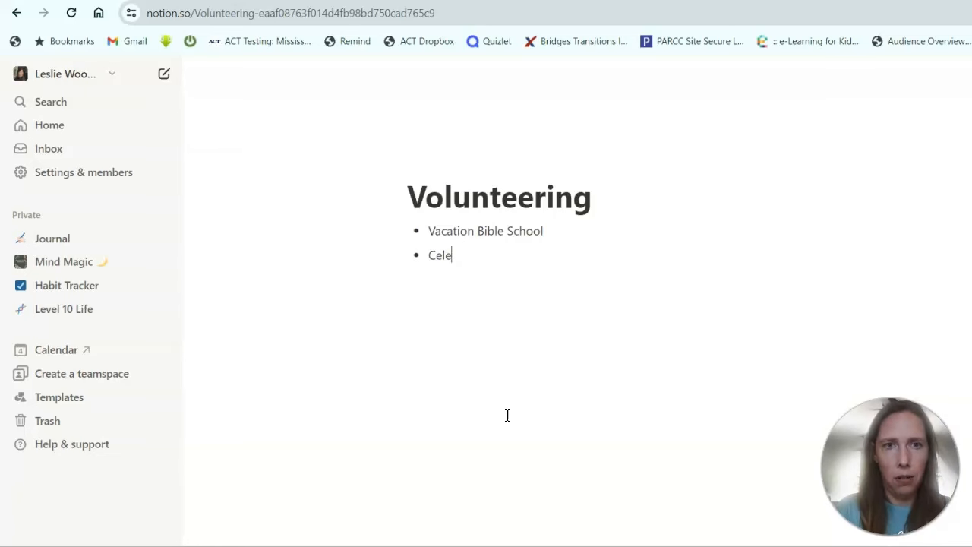
text(/On)
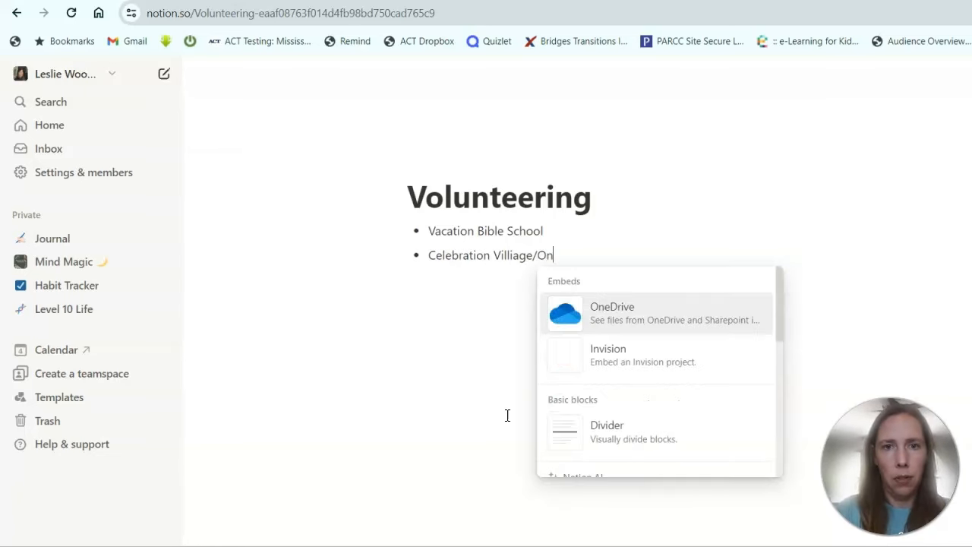
text(line Auction)
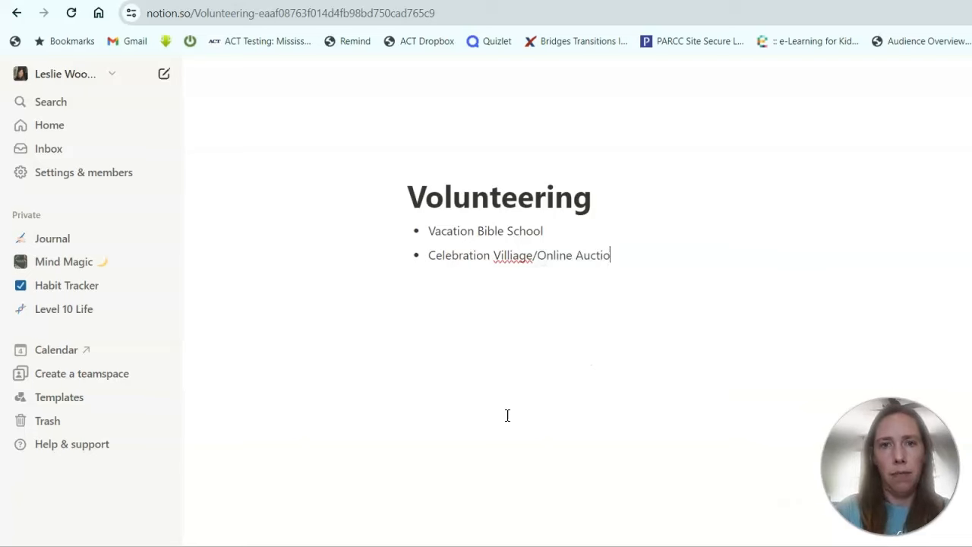
Correct the misspelling Villiage to Village using the spelling suggestions.
right_click(514, 261)
click(560, 273)
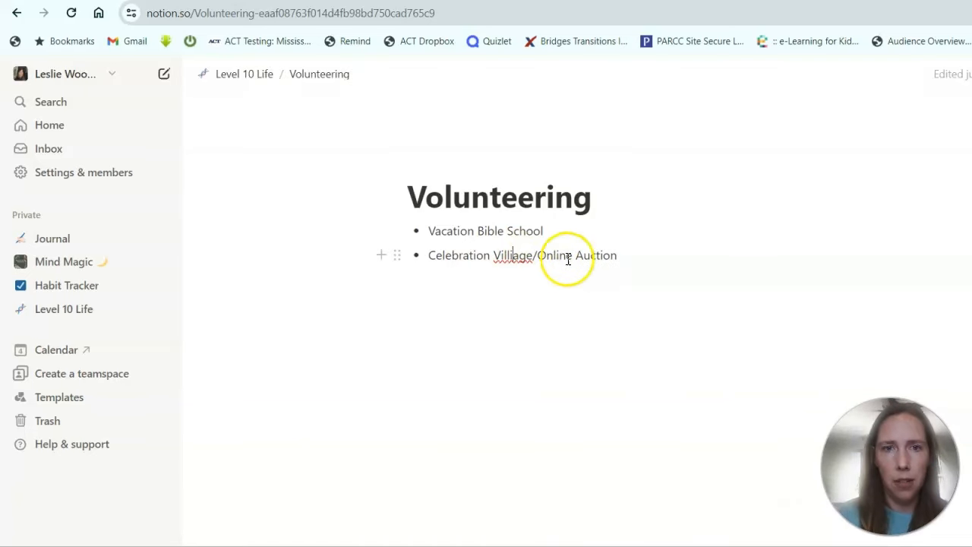
right_click(515, 256)
click(558, 280)
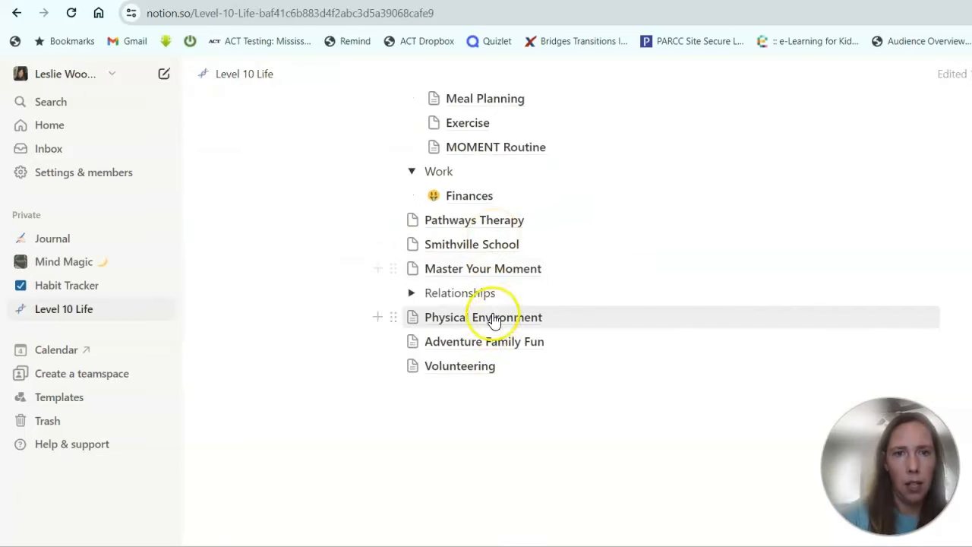
Add a Marriage sub-page to the navigation list.
click(380, 391)
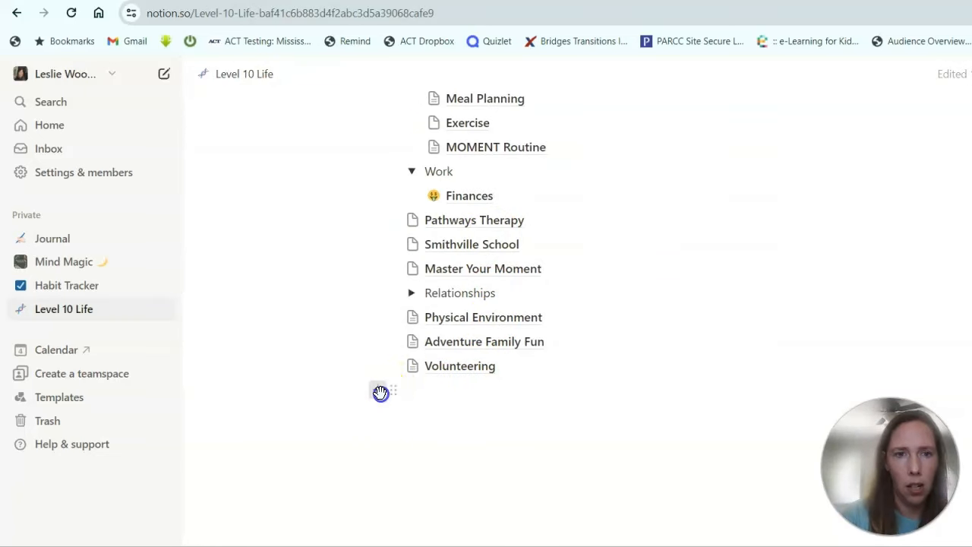
click(493, 262)
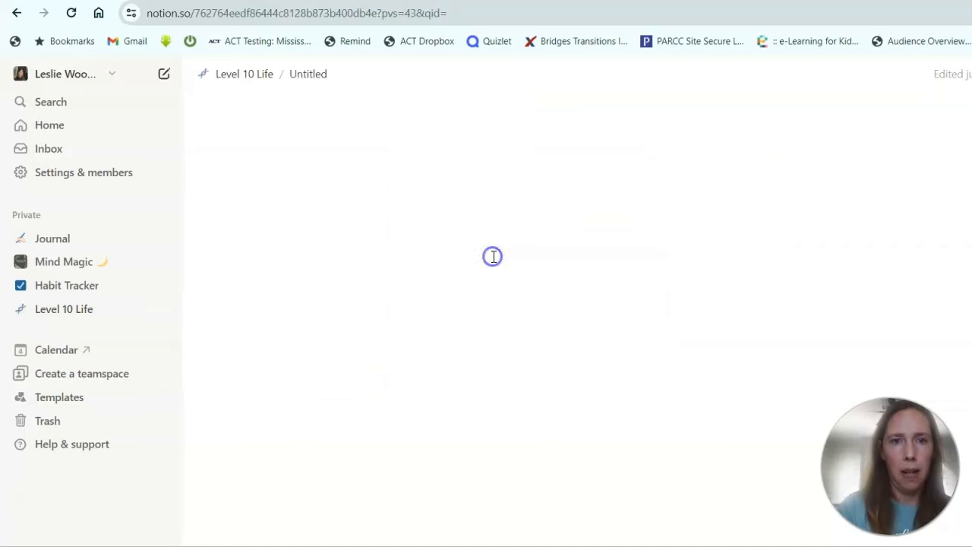
text(Marr)
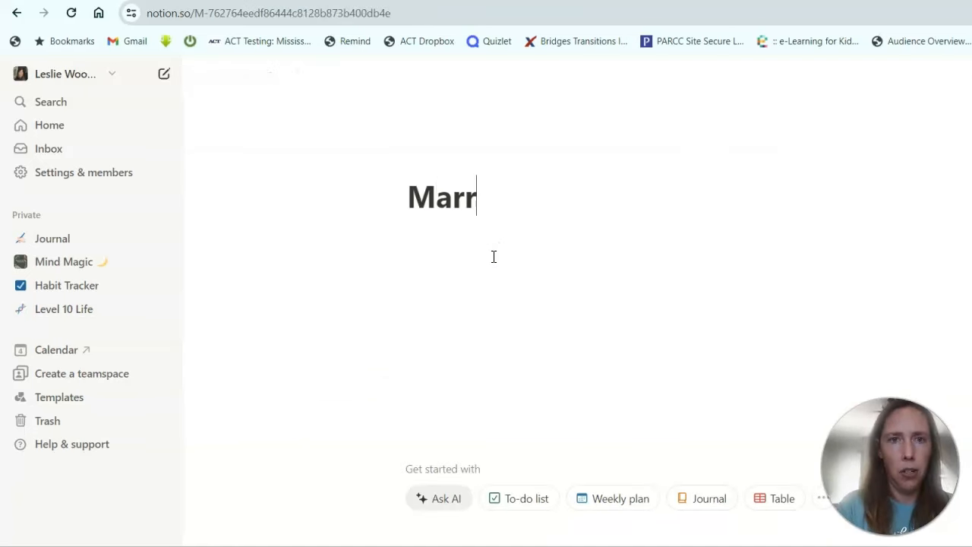
text(iag)
text(e)
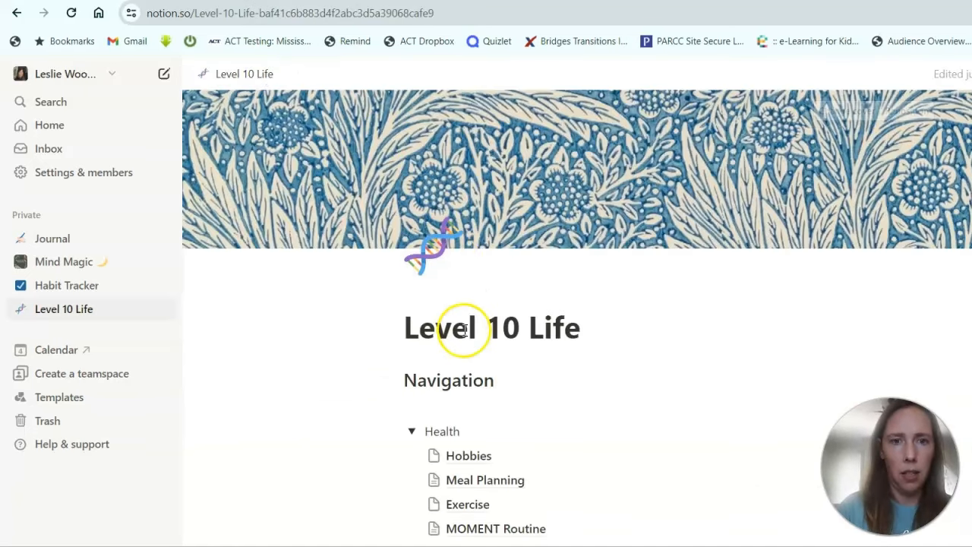
scroll(464, 331, down, 5)
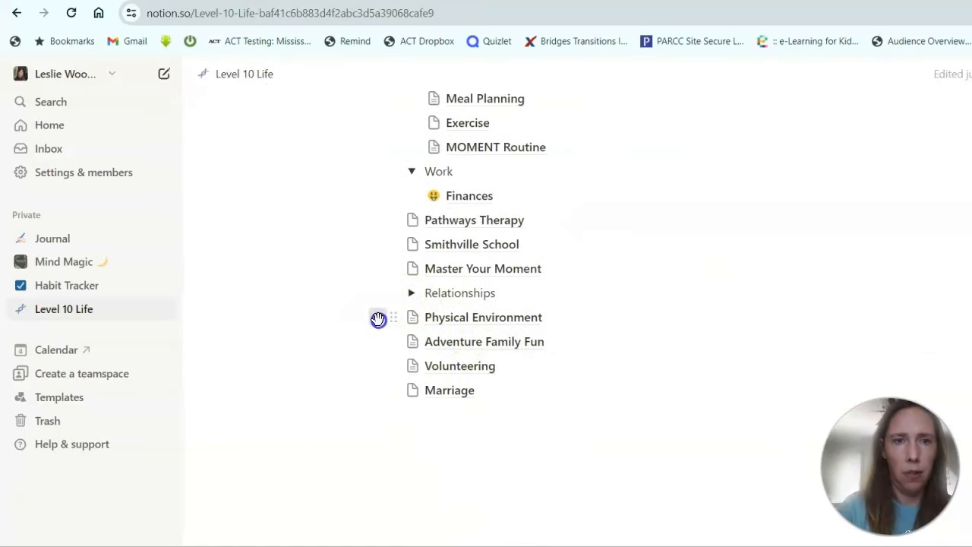
Add a Kids sub-page below Physical Environment and return to Level 10 Life.
click(379, 320)
key(Escape)
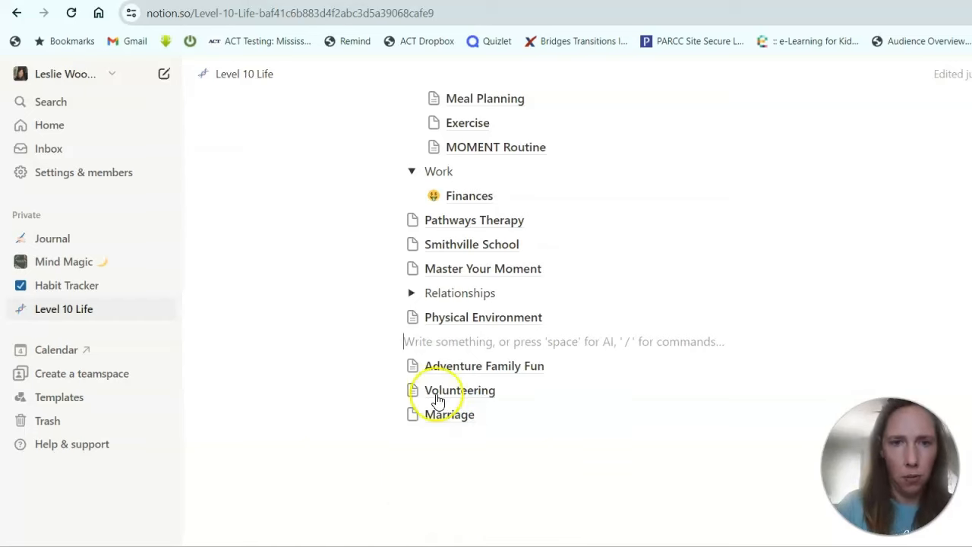
click(380, 343)
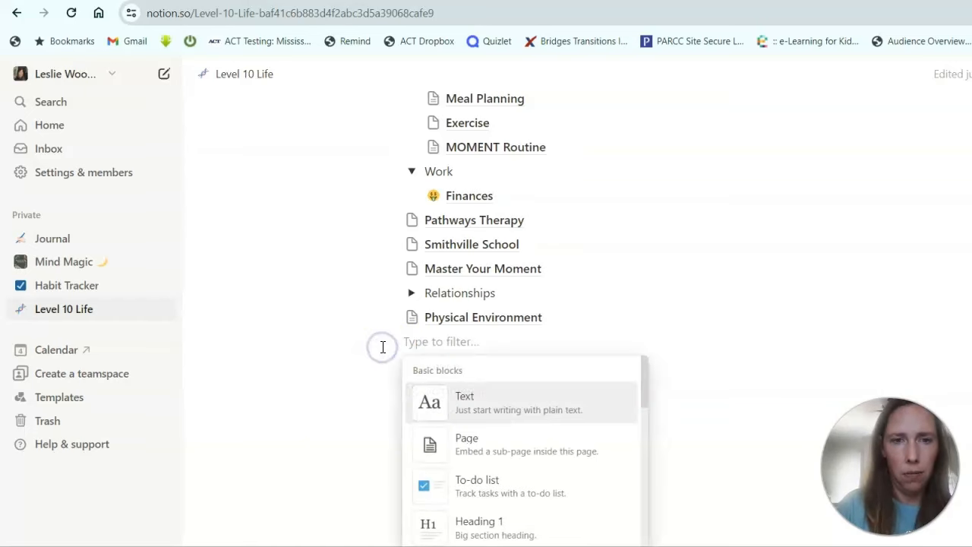
click(466, 443)
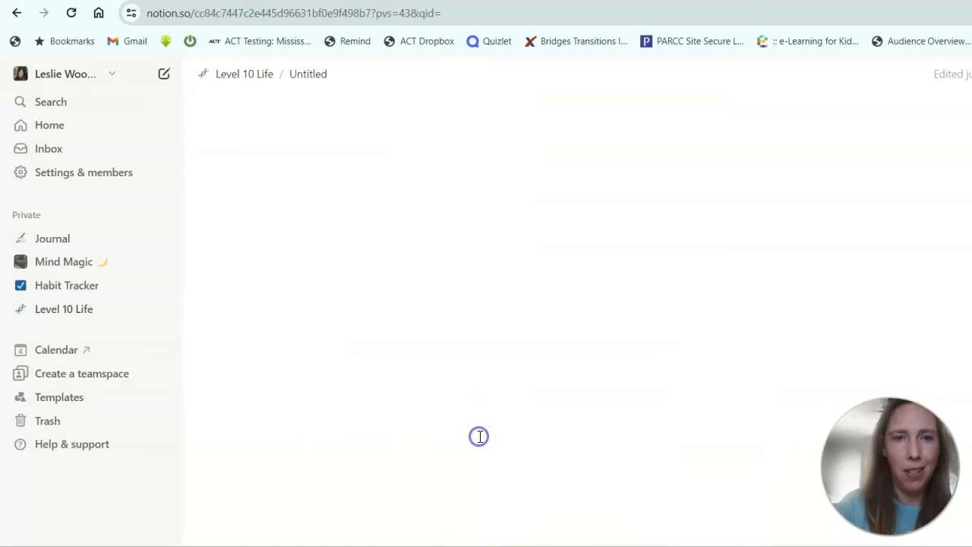
text(Kids)
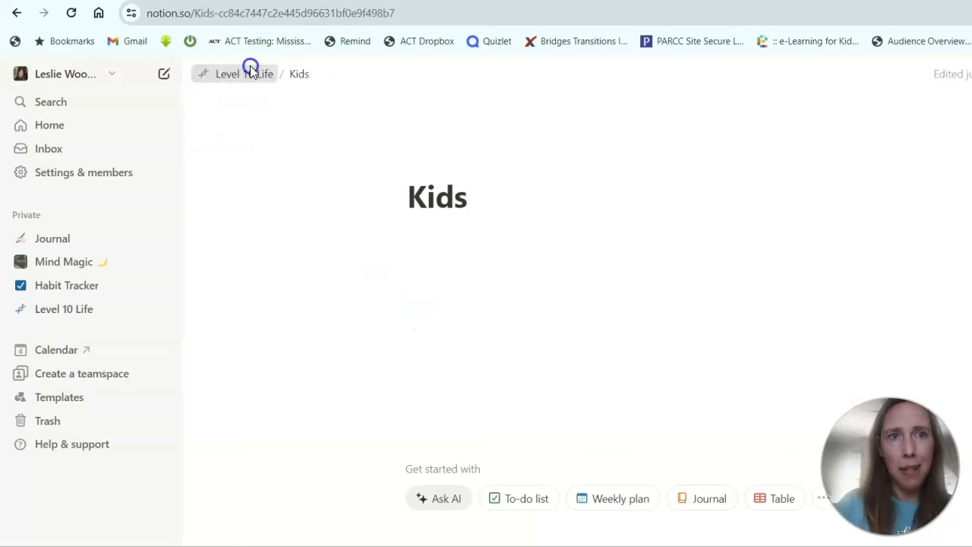
click(250, 72)
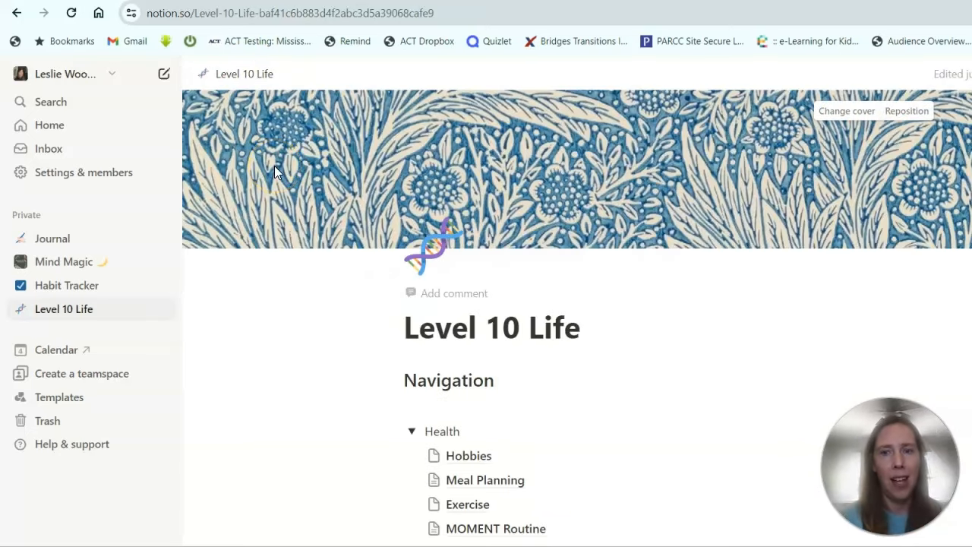
Add a Friends sub-page below Relationships, then insert a new block below Master Your Moment.
scroll(406, 216, down, 5)
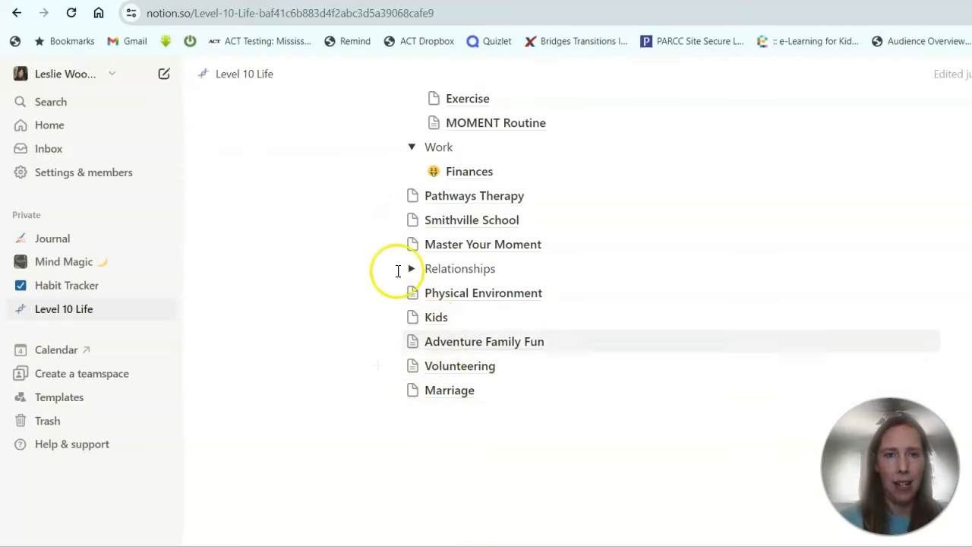
click(377, 268)
click(464, 389)
text(Friends)
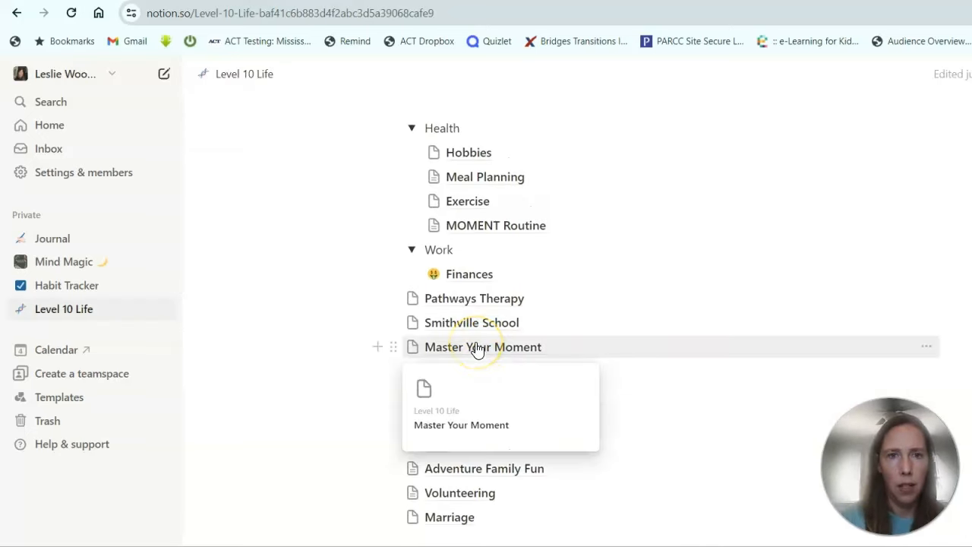
click(377, 346)
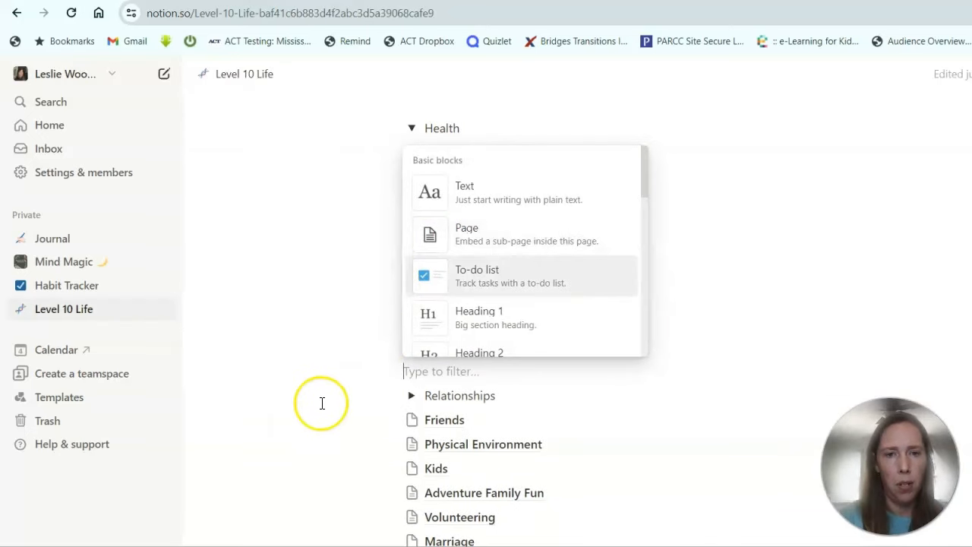
Keep the empty line below Master Your Moment and scroll through the page to review it.
click(360, 376)
click(360, 376)
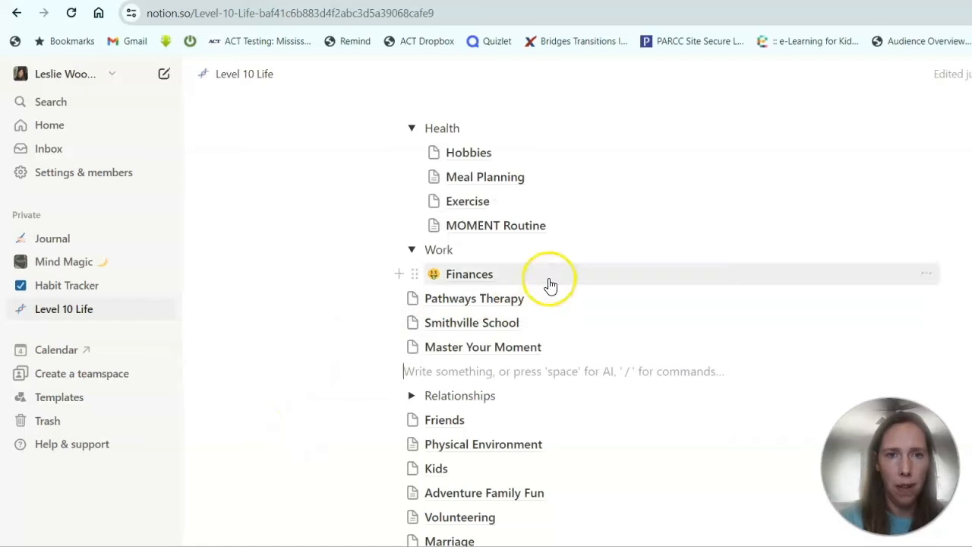
mouse_move(562, 232)
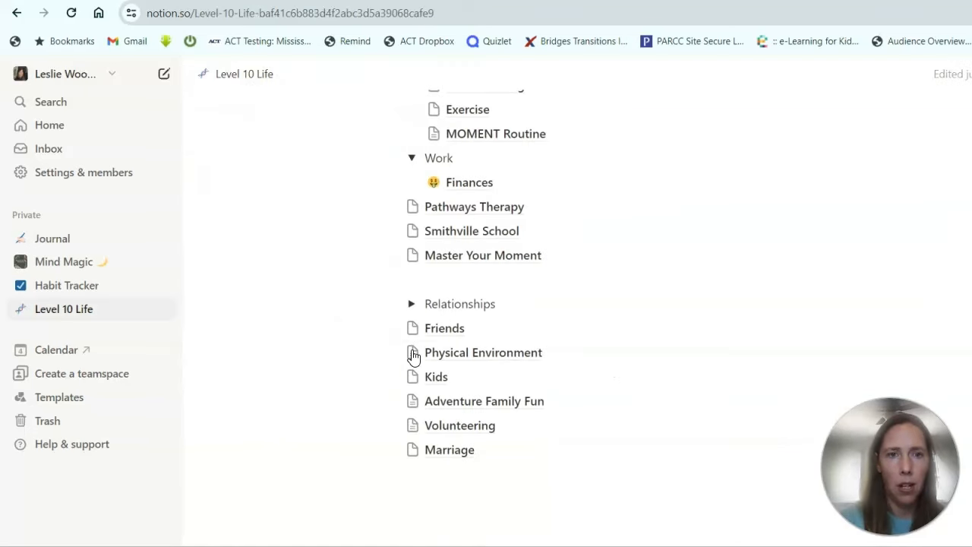
mouse_move(414, 356)
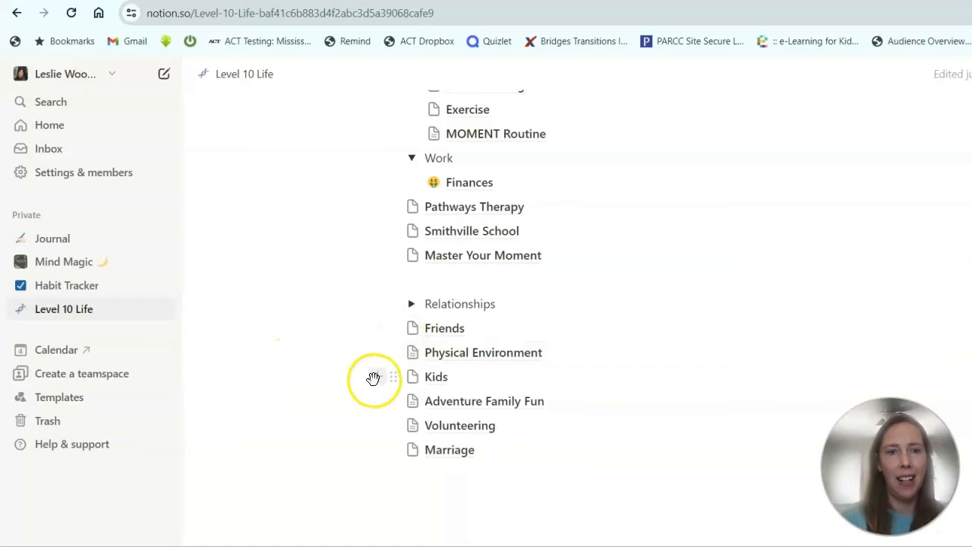
scroll(373, 380, down, 1)
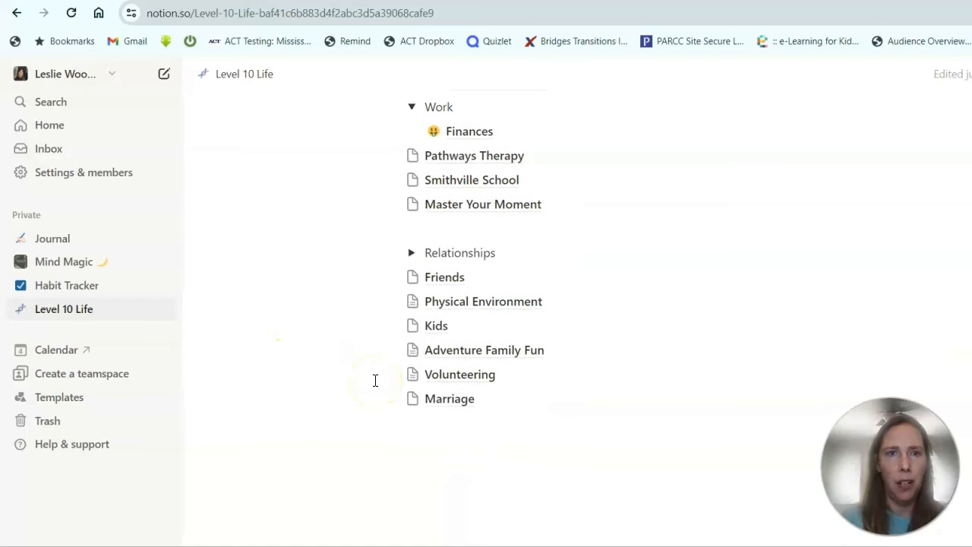
scroll(330, 403, up, 3)
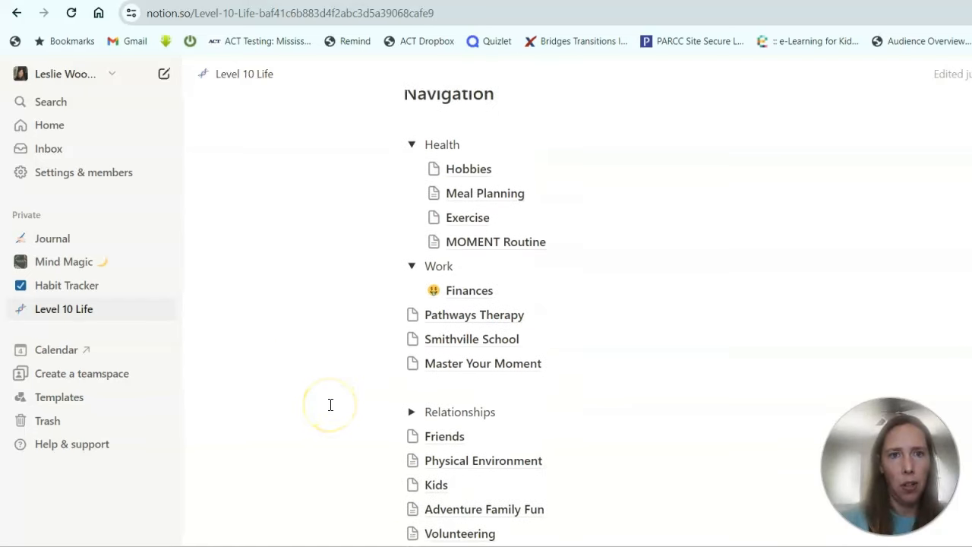
scroll(329, 403, down, 1)
scroll(330, 404, down, 1)
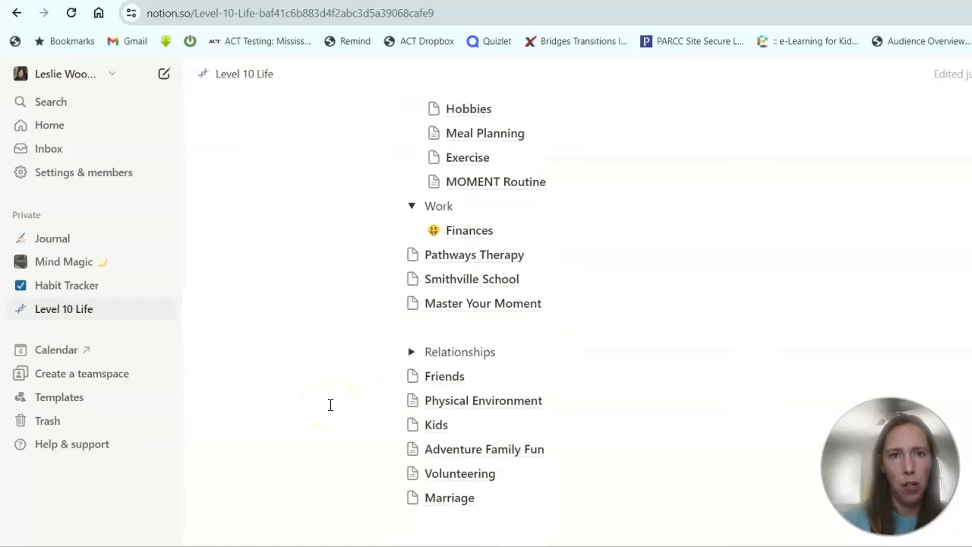
scroll(331, 404, up, 1)
scroll(330, 403, up, 1)
scroll(330, 404, down, 2)
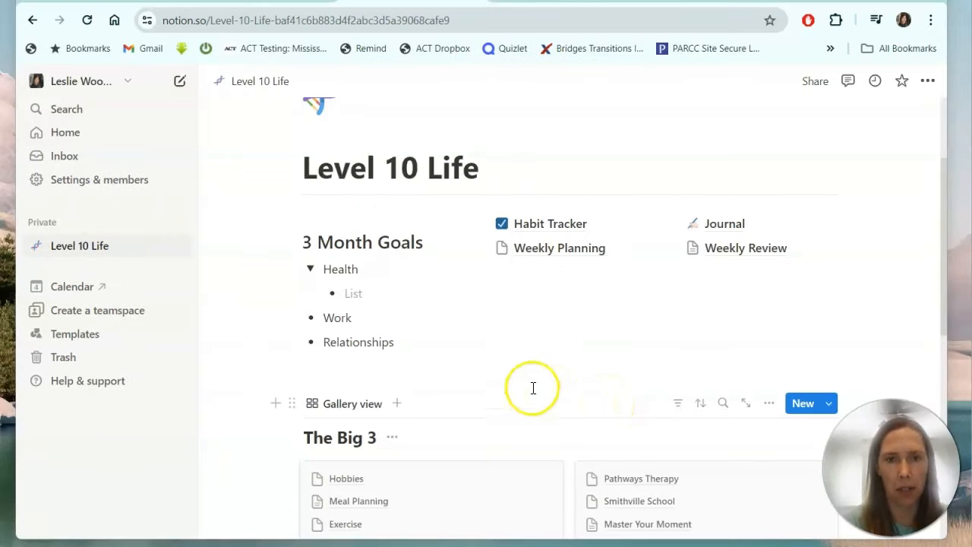
scroll(389, 311, down, 1)
scroll(388, 311, down, 1)
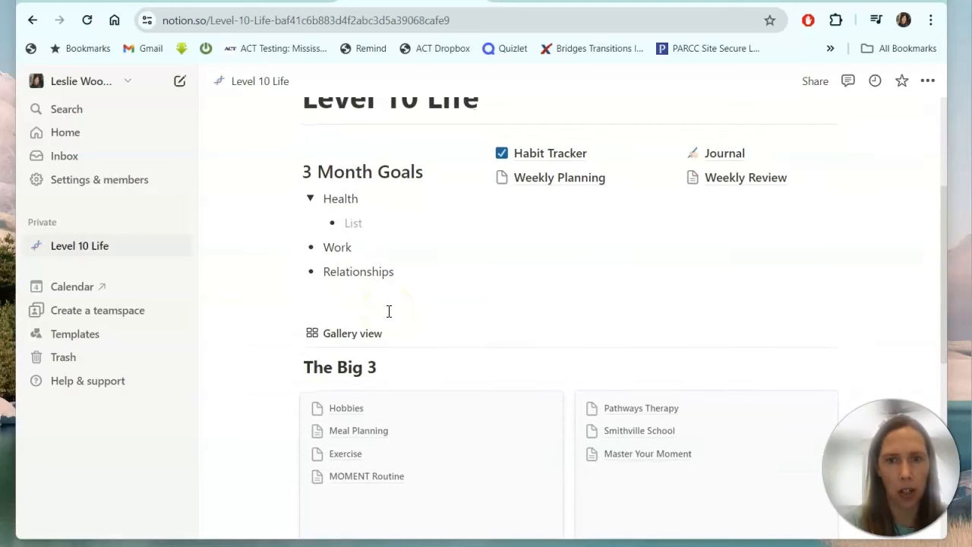
scroll(388, 311, down, 1)
scroll(389, 312, up, 2)
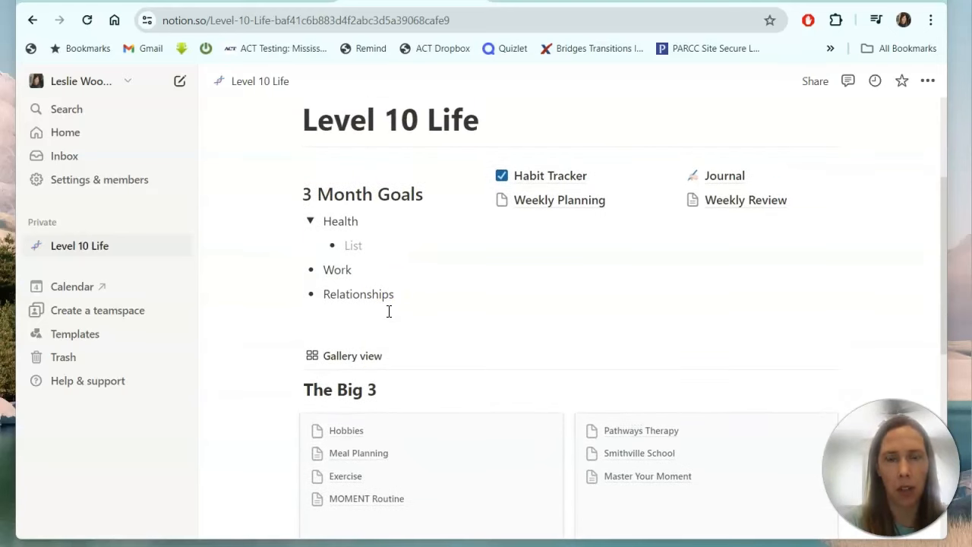
scroll(389, 311, up, 2)
scroll(388, 312, down, 6)
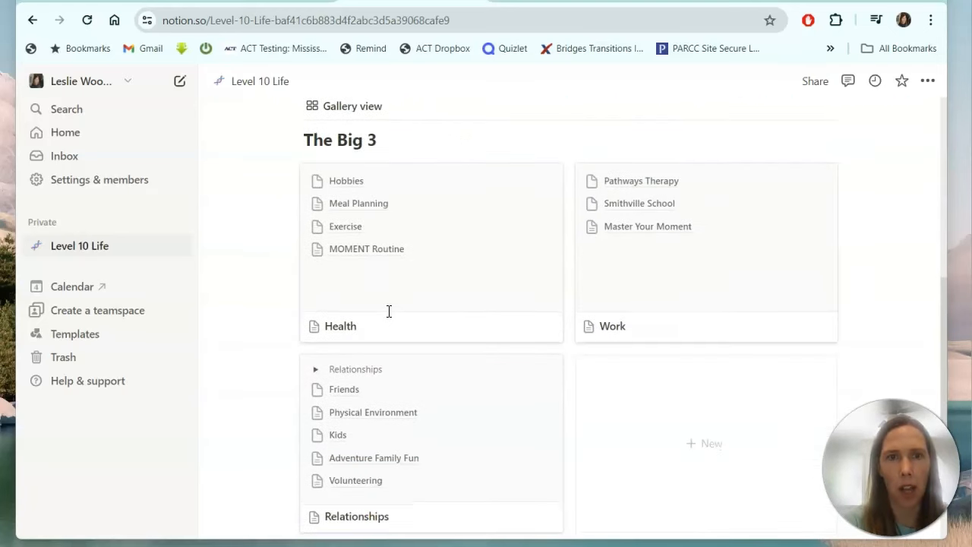
scroll(388, 311, up, 2)
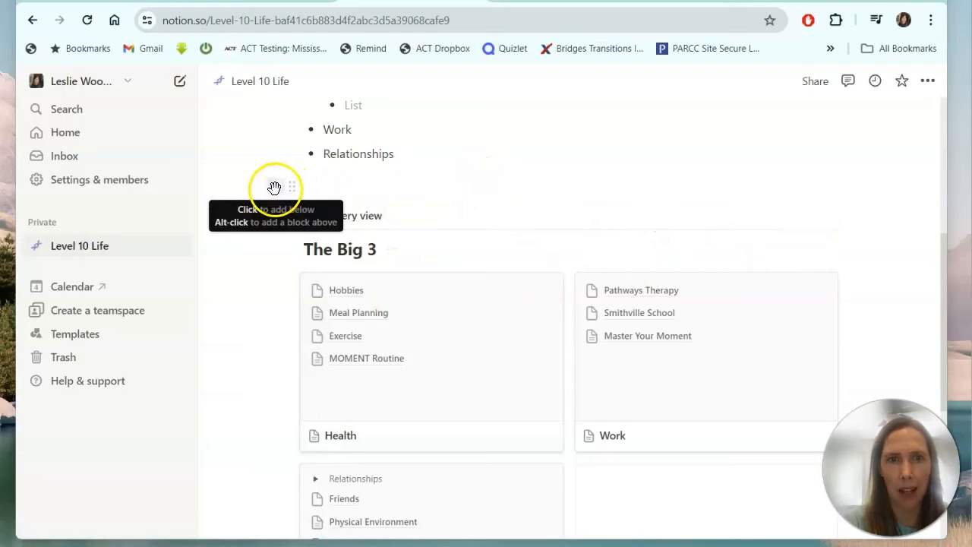
click(274, 187)
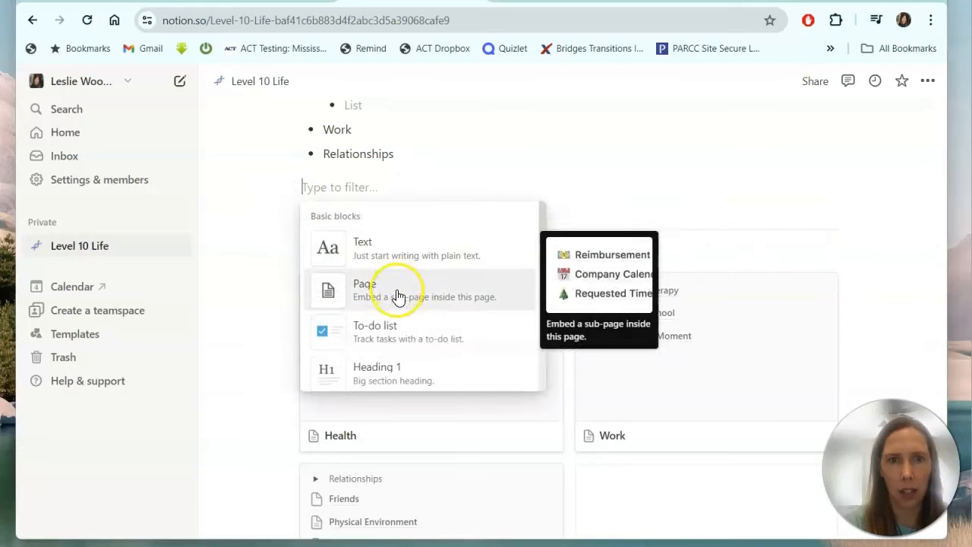
scroll(402, 324, down, 5)
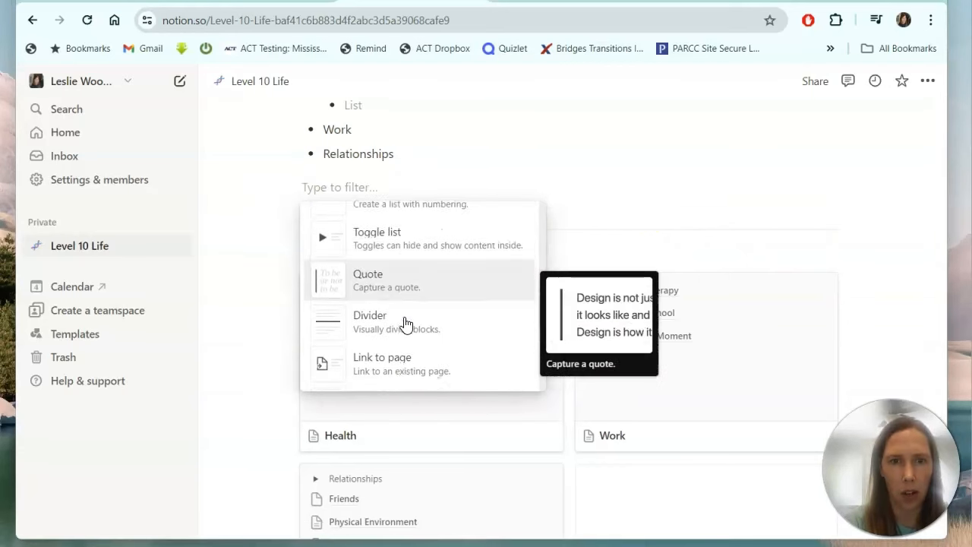
scroll(405, 325, down, 6)
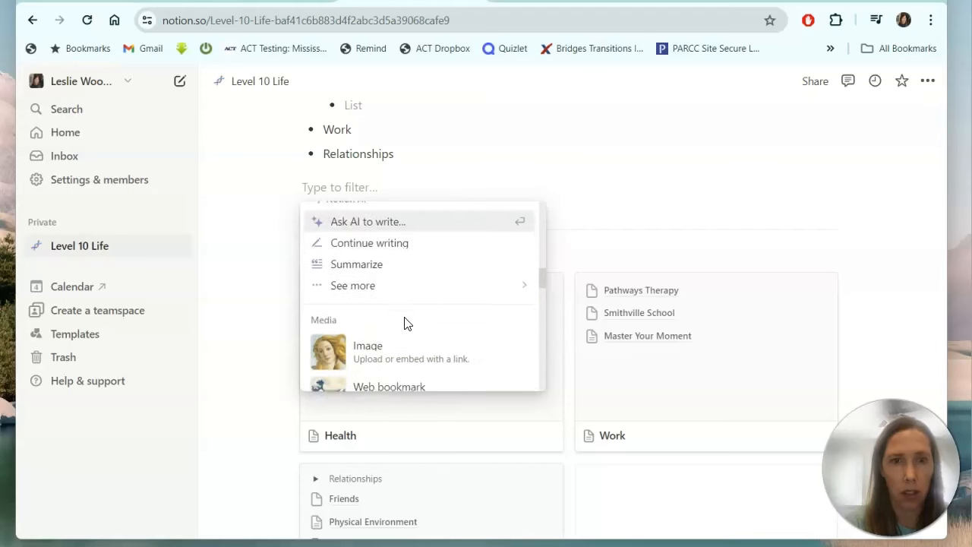
scroll(404, 324, down, 8)
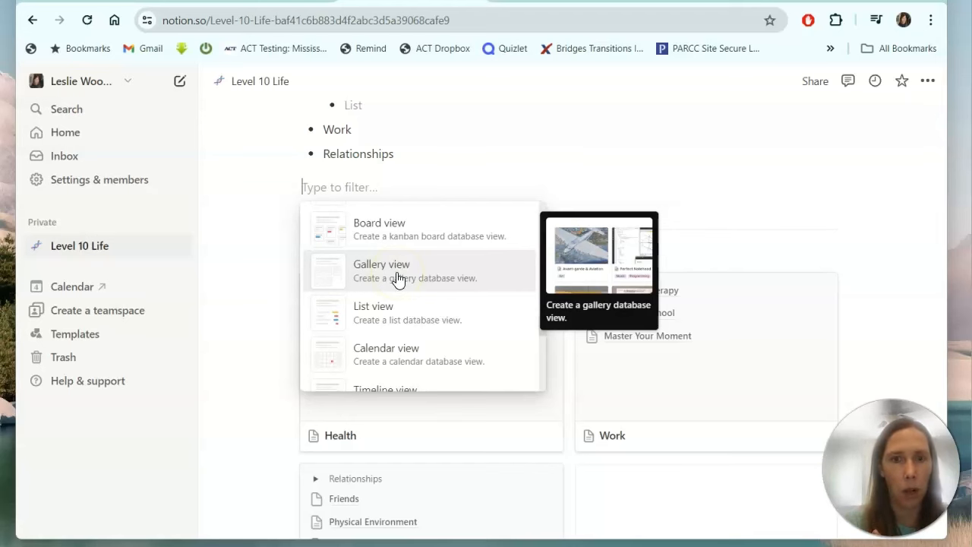
click(261, 281)
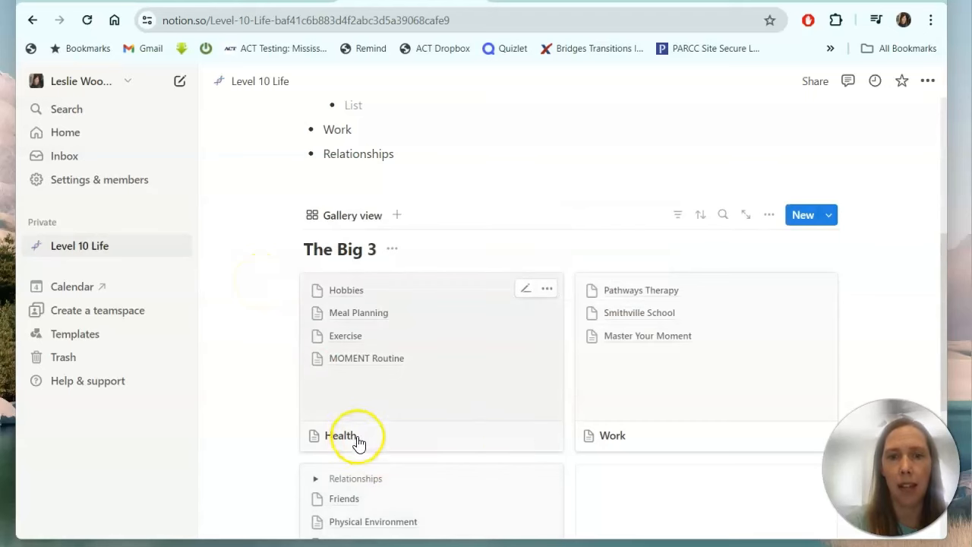
Open the Relationships page and delete its Relationships toggle heading block.
scroll(432, 521, down, 2)
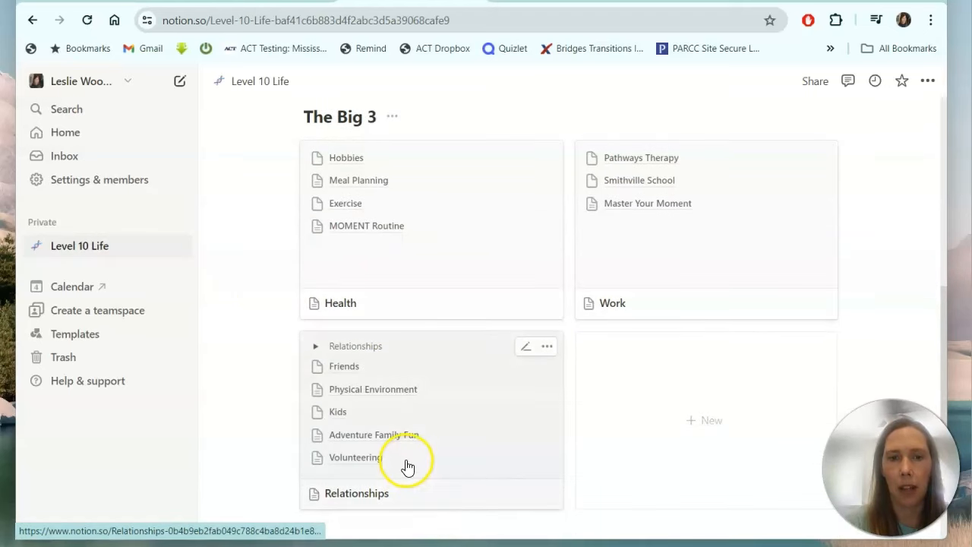
click(343, 354)
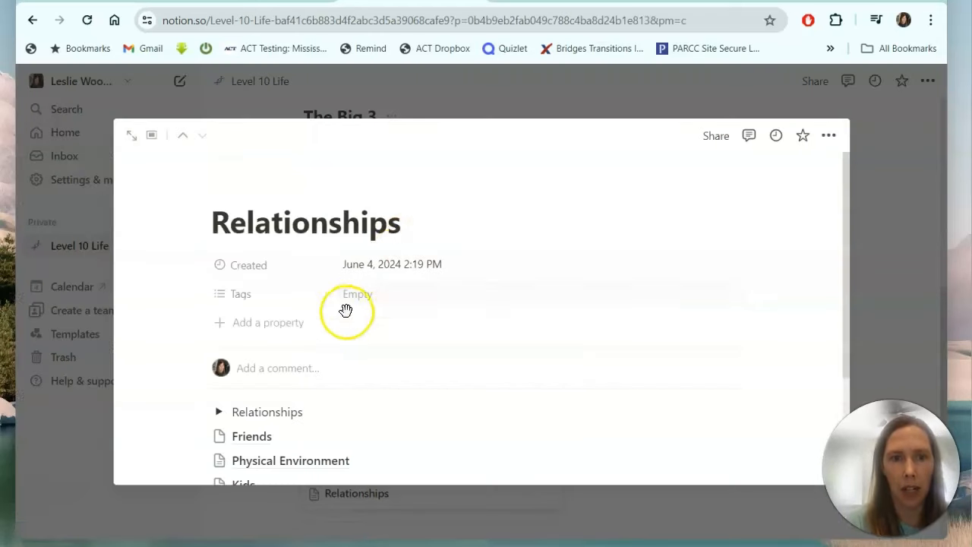
click(318, 411)
key(BackSpace)
key(BackSpace)
key(BackSpace)
key(BackSpace)
key(BackSpace)
key(BackSpace)
key(BackSpace)
key(BackSpace)
key(BackSpace)
key(BackSpace)
key(BackSpace)
key(BackSpace)
key(BackSpace)
key(BackSpace)
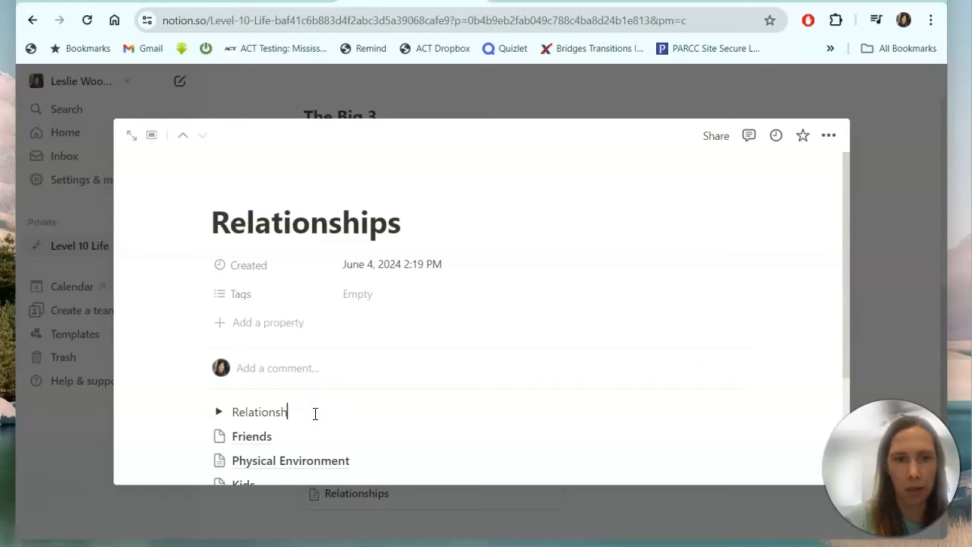
key(BackSpace)
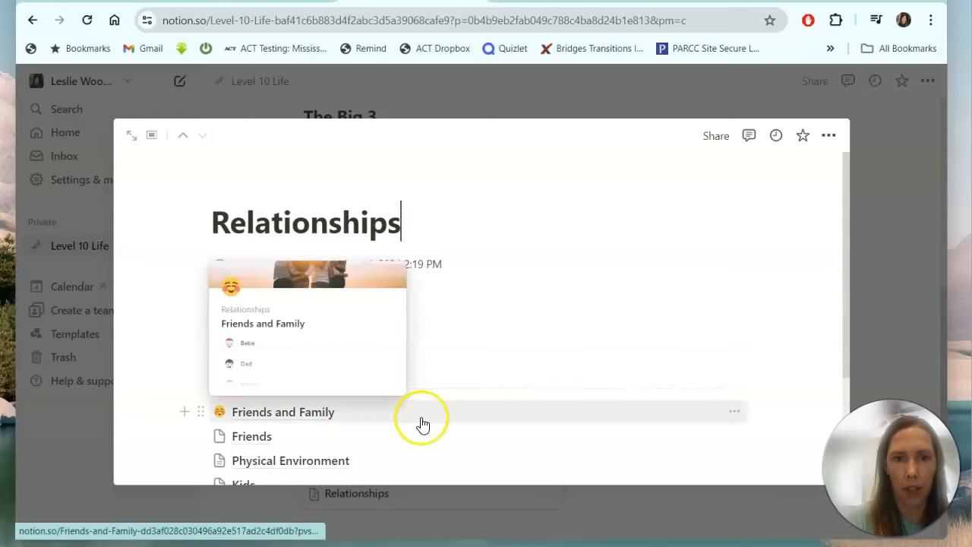
scroll(340, 435, down, 2)
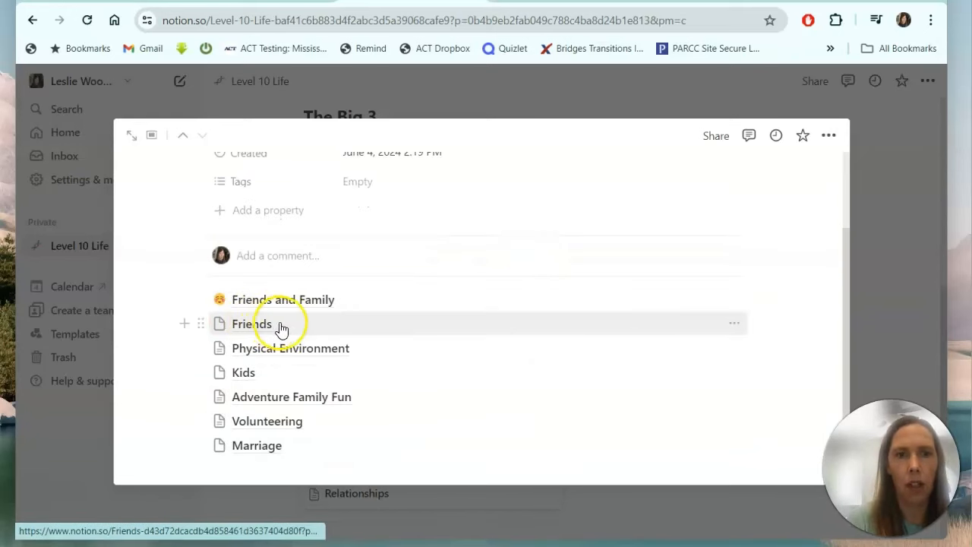
mouse_move(284, 328)
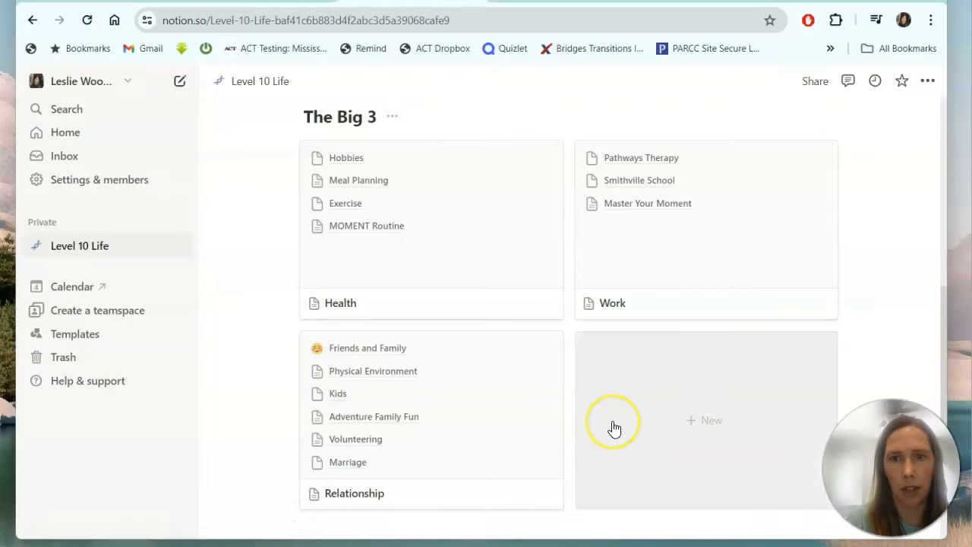
scroll(614, 429, up, 1)
scroll(614, 429, down, 1)
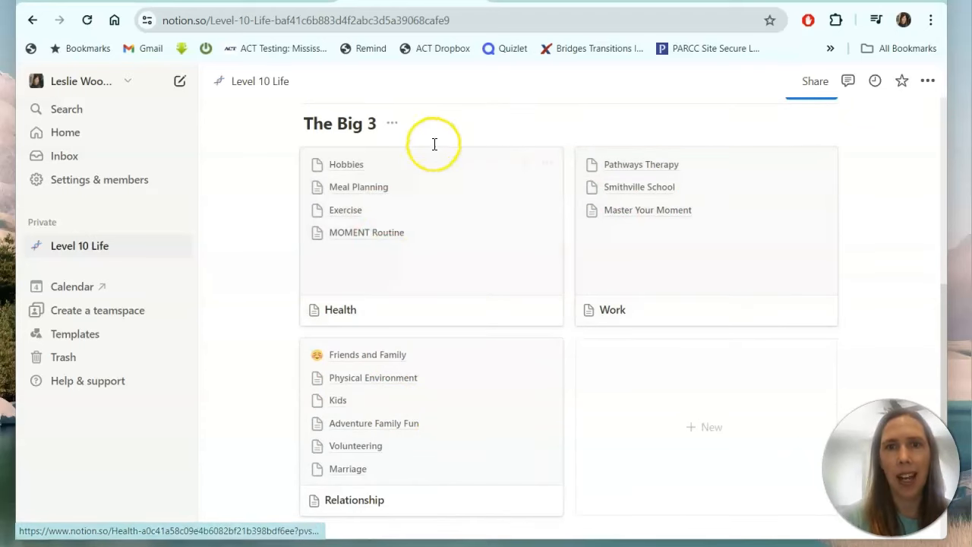
click(547, 159)
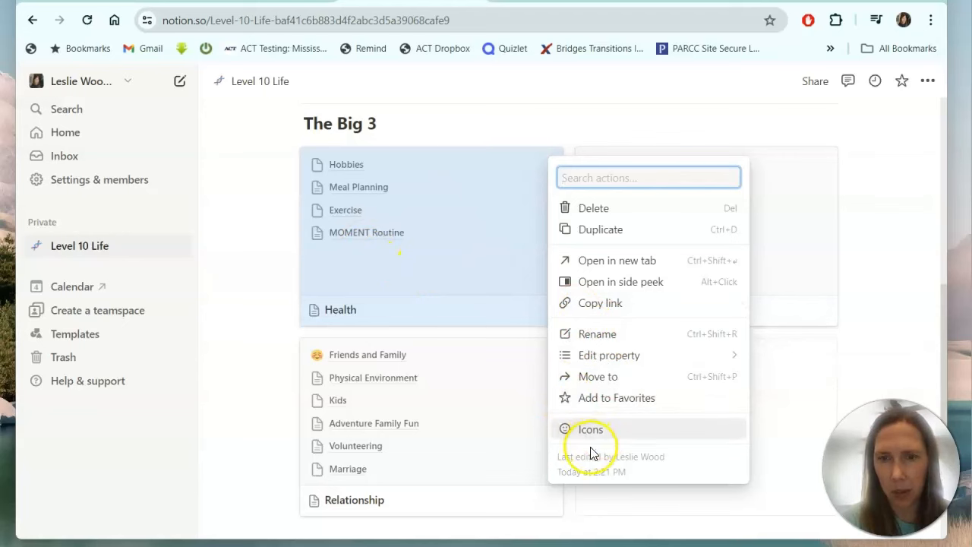
click(466, 246)
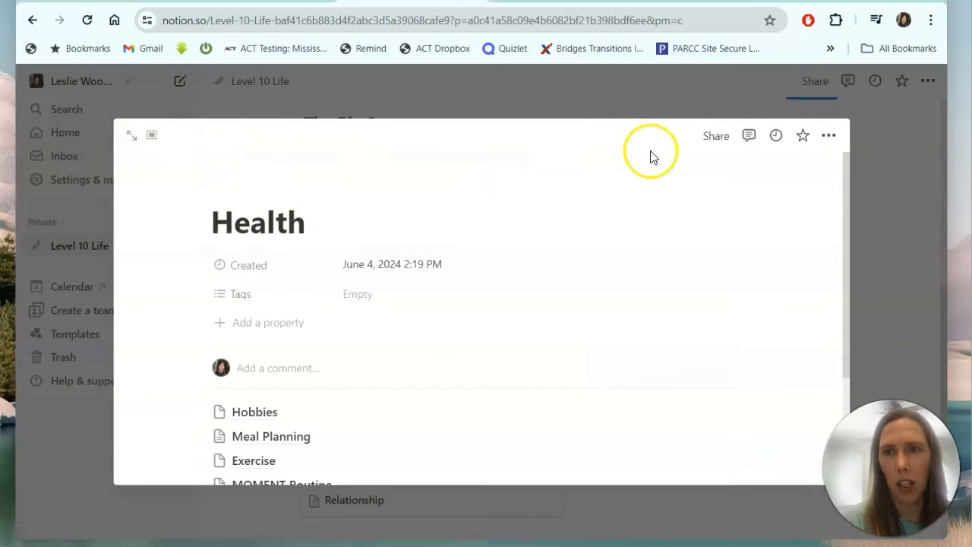
click(828, 137)
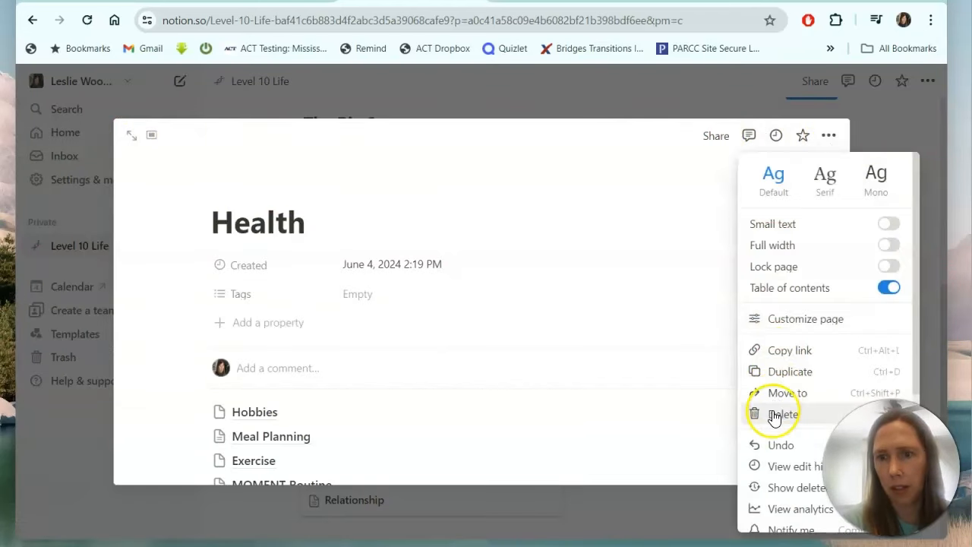
scroll(771, 460, down, 3)
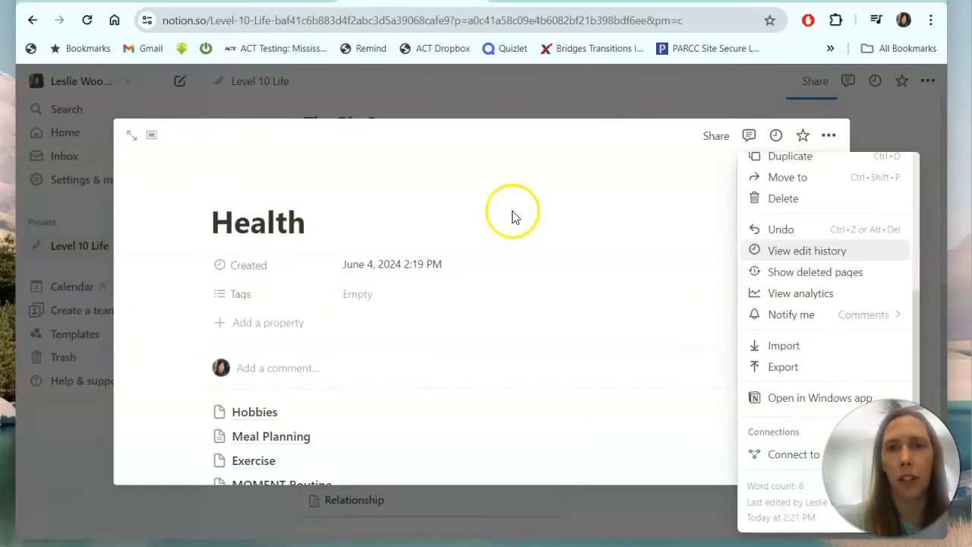
click(496, 101)
click(225, 81)
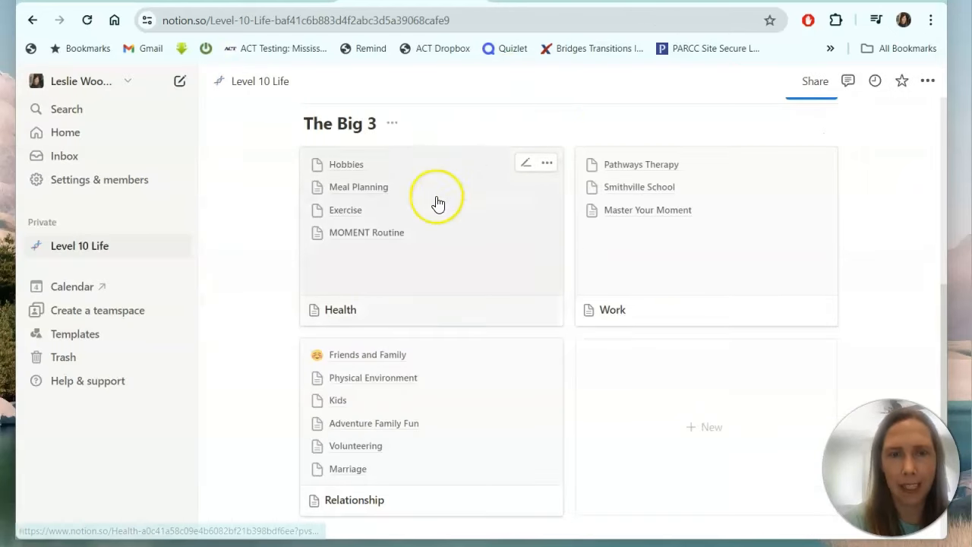
scroll(437, 202, up, 4)
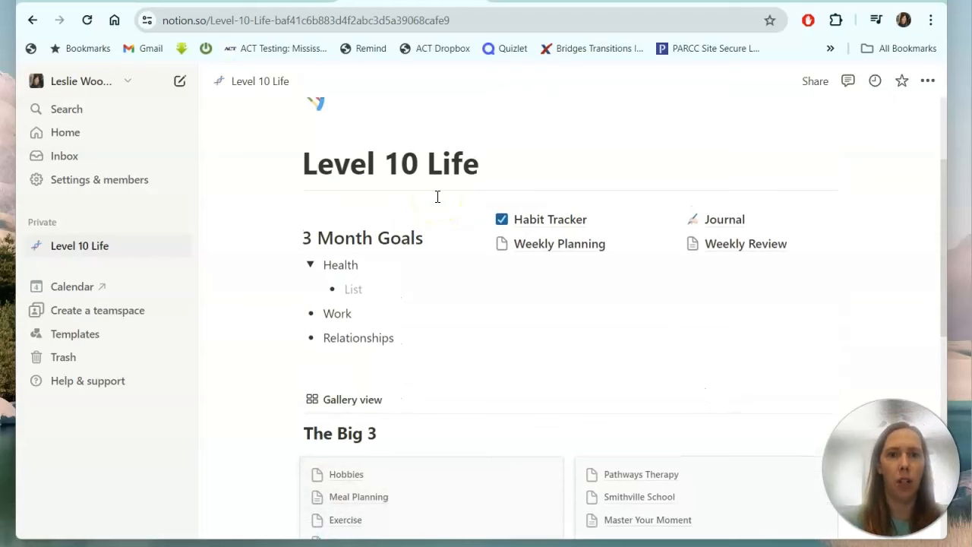
mouse_move(551, 230)
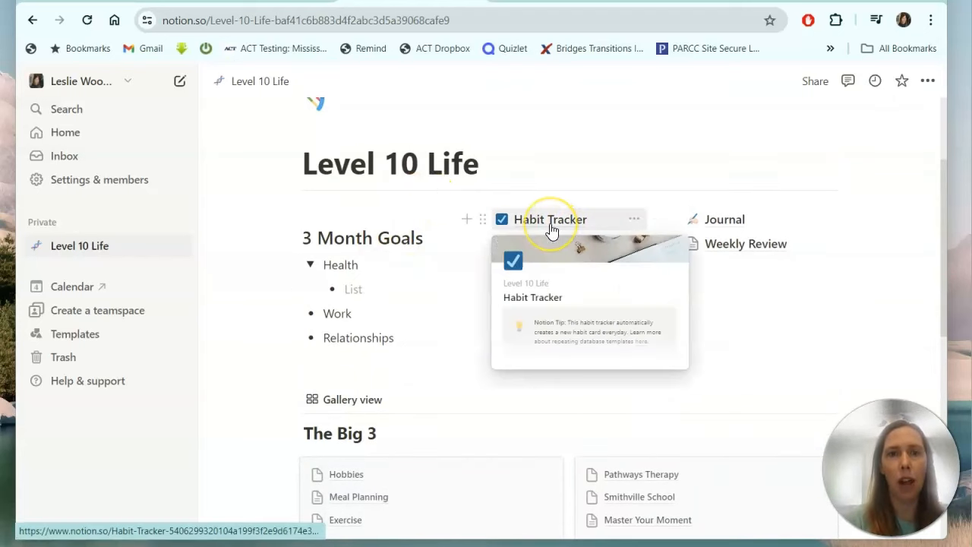
mouse_move(730, 231)
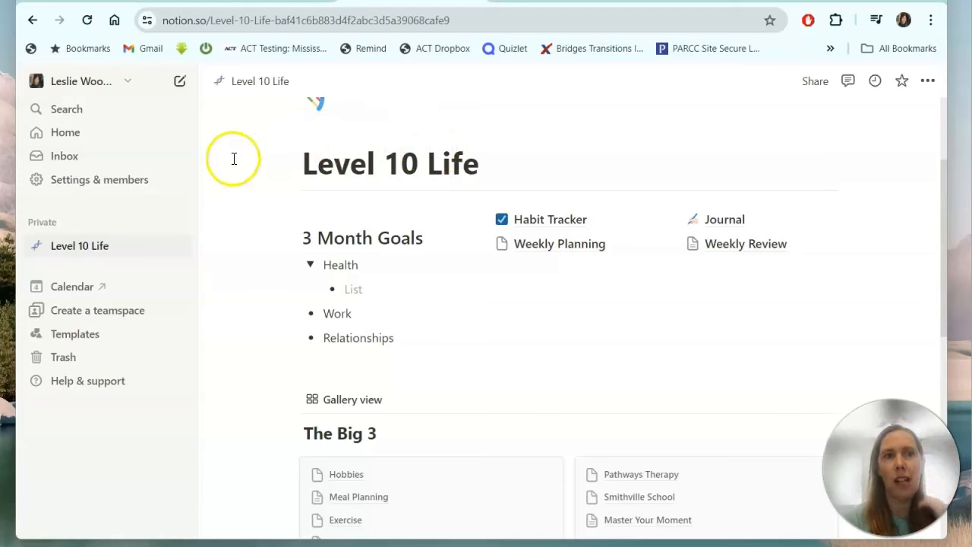
click(64, 134)
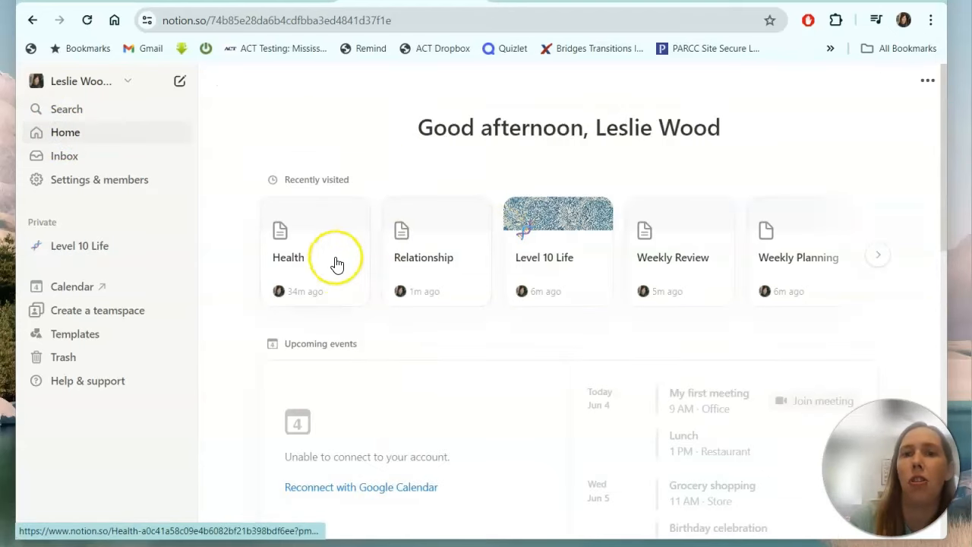
scroll(481, 260, down, 3)
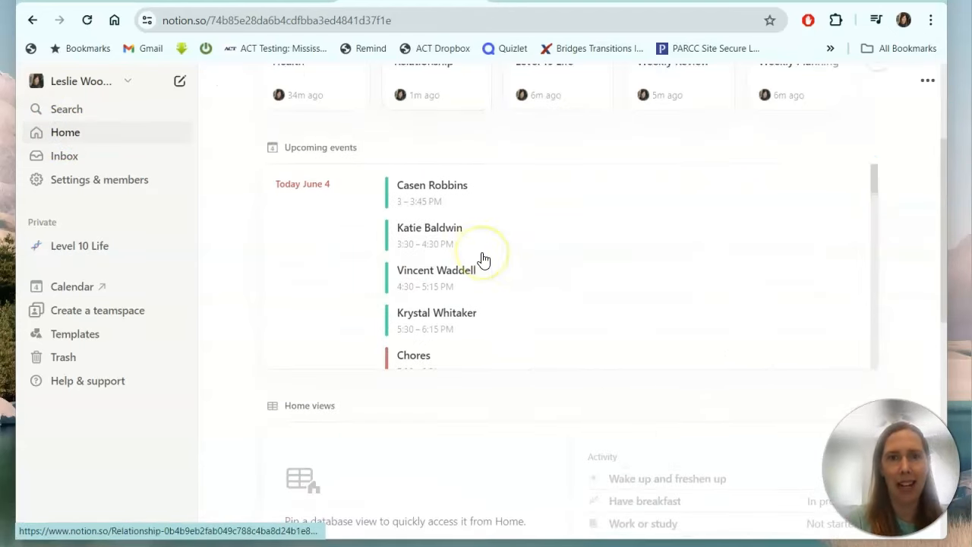
scroll(483, 259, down, 1)
scroll(482, 260, up, 1)
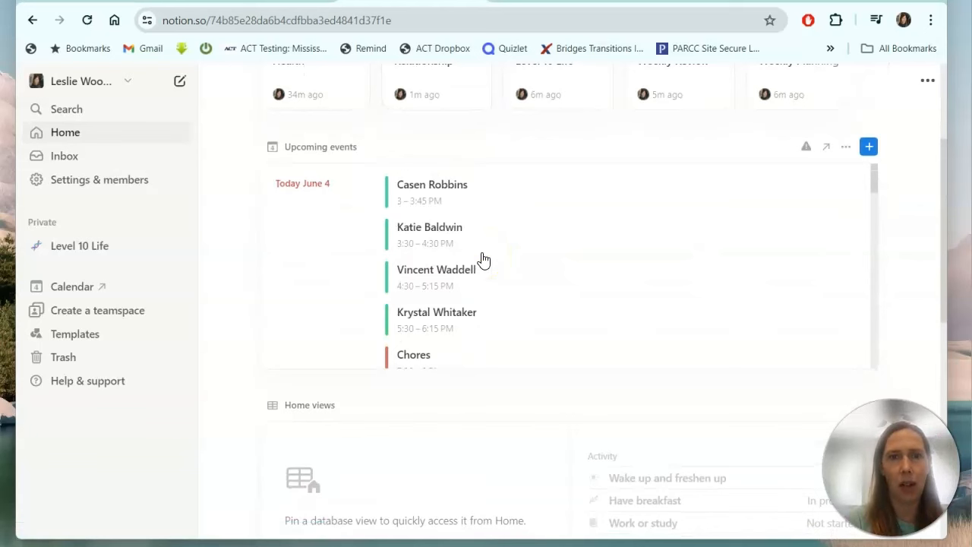
scroll(483, 260, up, 3)
Open Level 10 Life from the sidebar and scroll down to the 3 Month Goals.
click(78, 250)
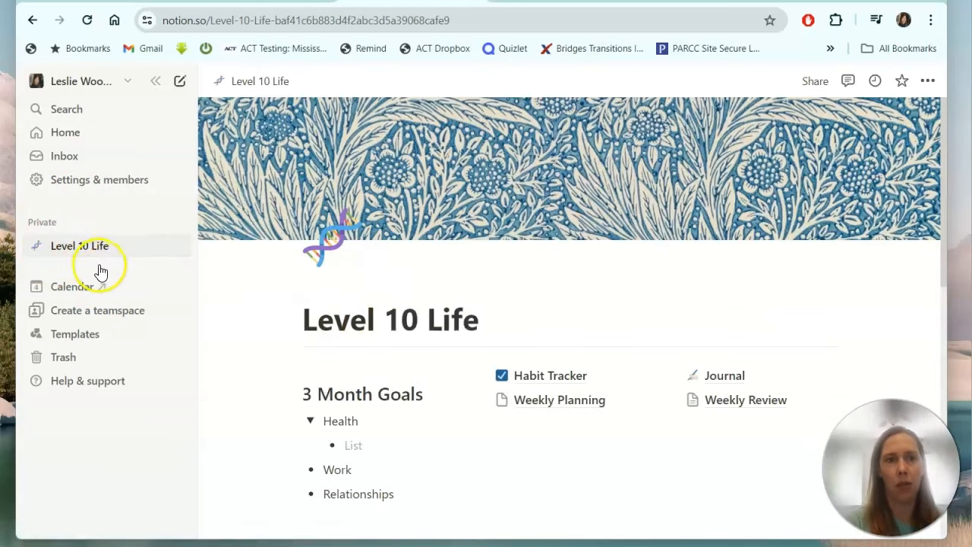
scroll(424, 301, down, 3)
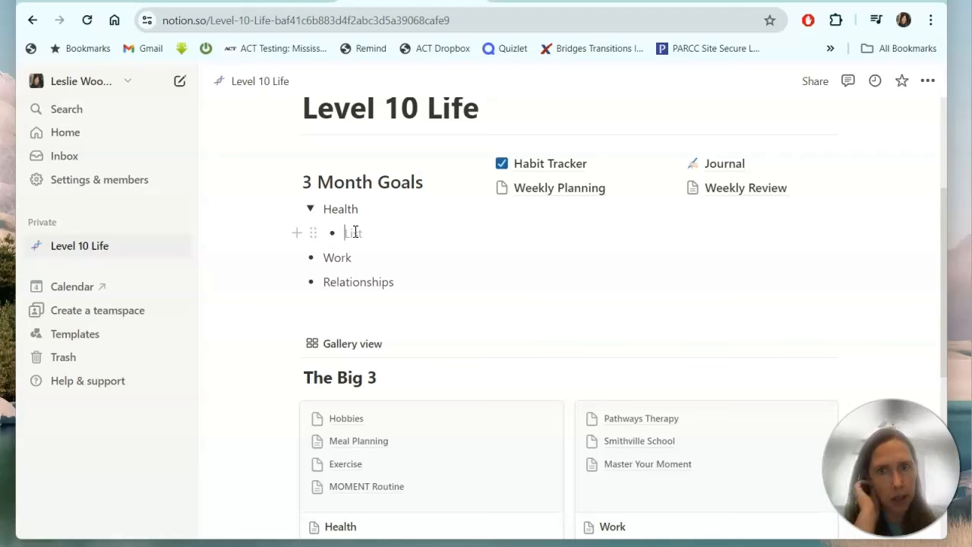
Under Health, list Eat a Plant Based Diet and Exercise Daily, leaving a new bullet below.
click(353, 231)
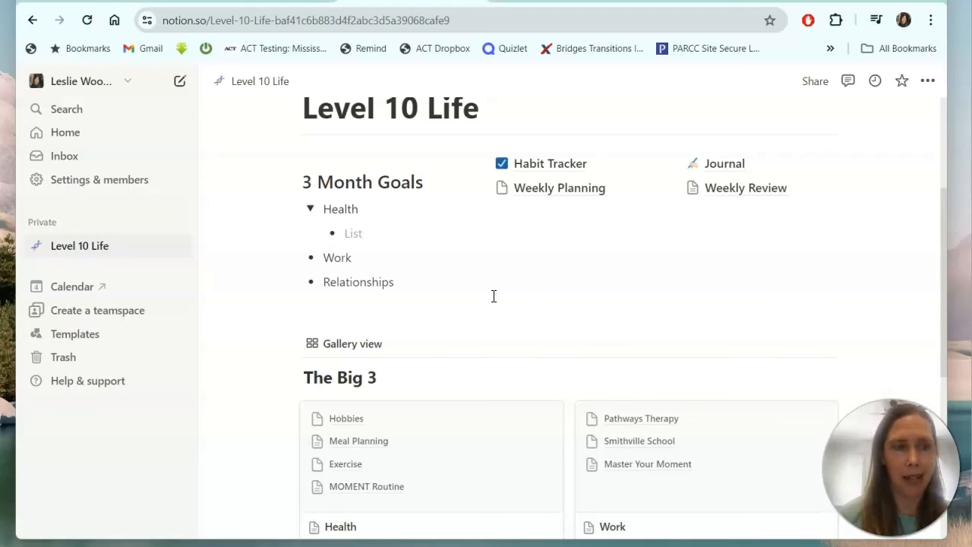
text(Ea)
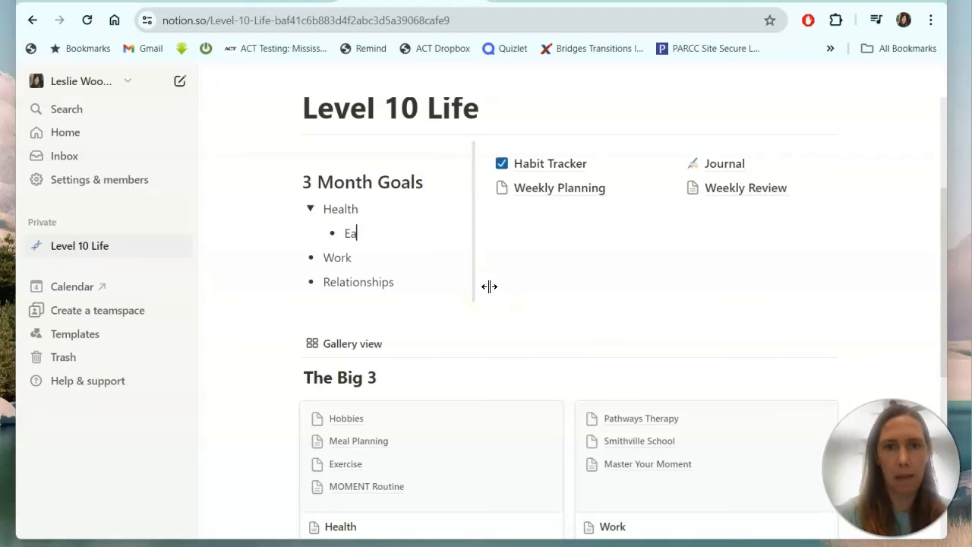
text(t a Plant Based Diet)
key(Return)
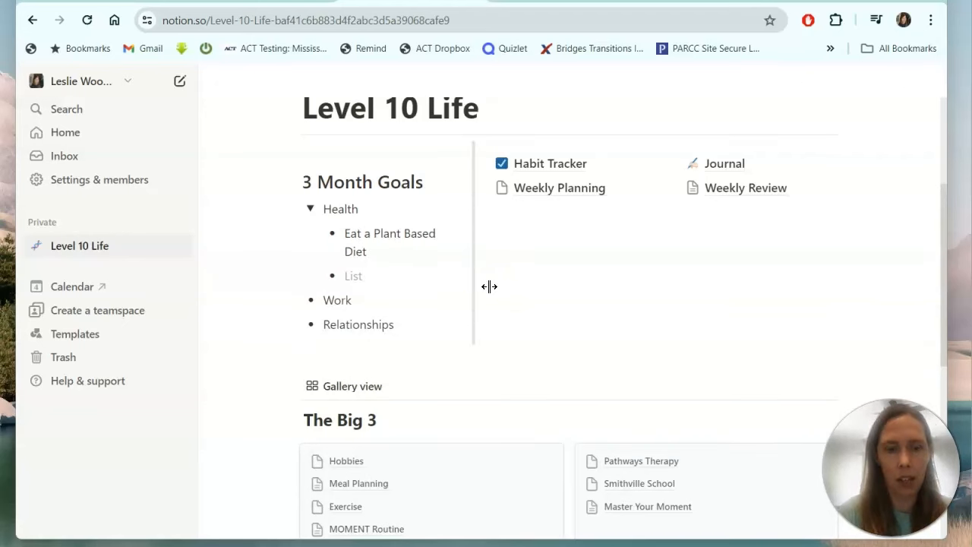
text(Exer)
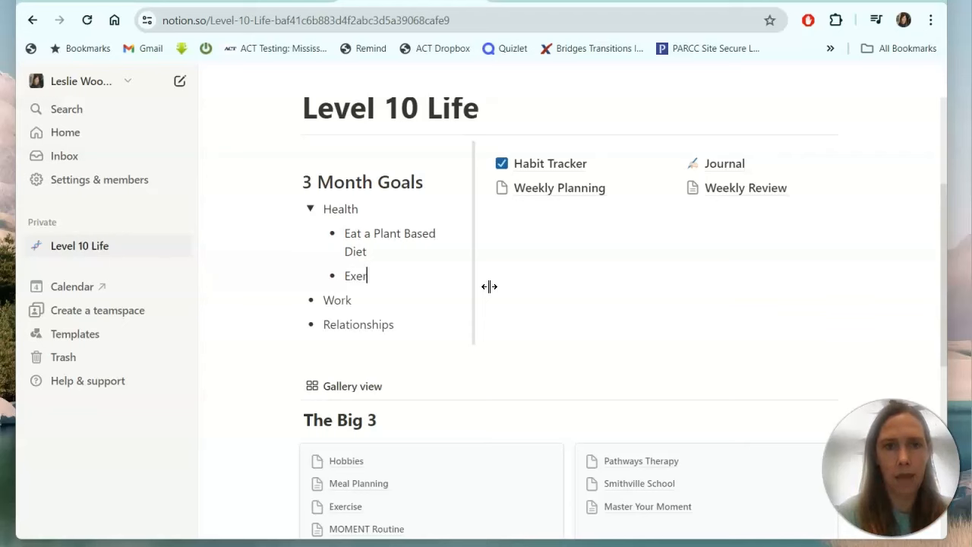
text(cise Daily)
key(Return)
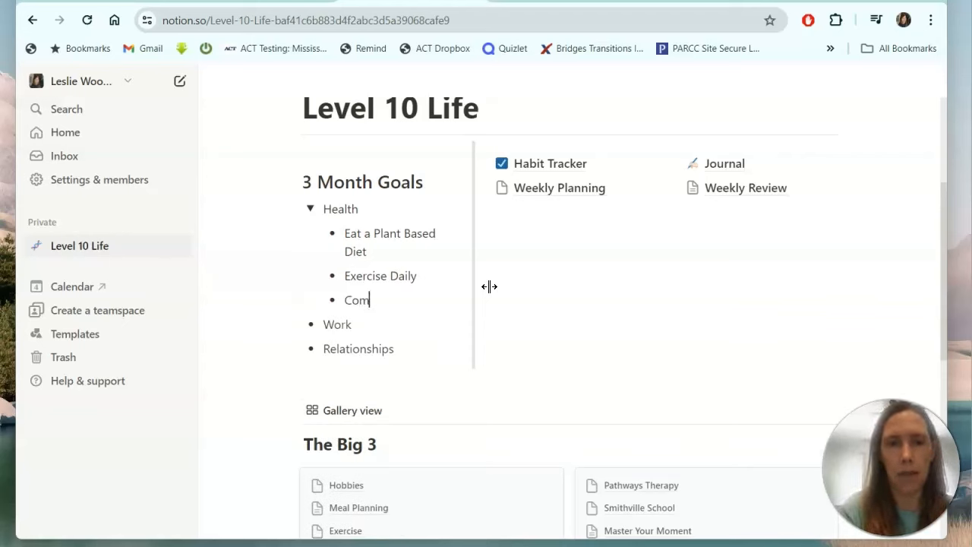
Finish the goal 'Complete my self care routine' and convert the Work goal into a toggle list.
text(Complete my self care routine)
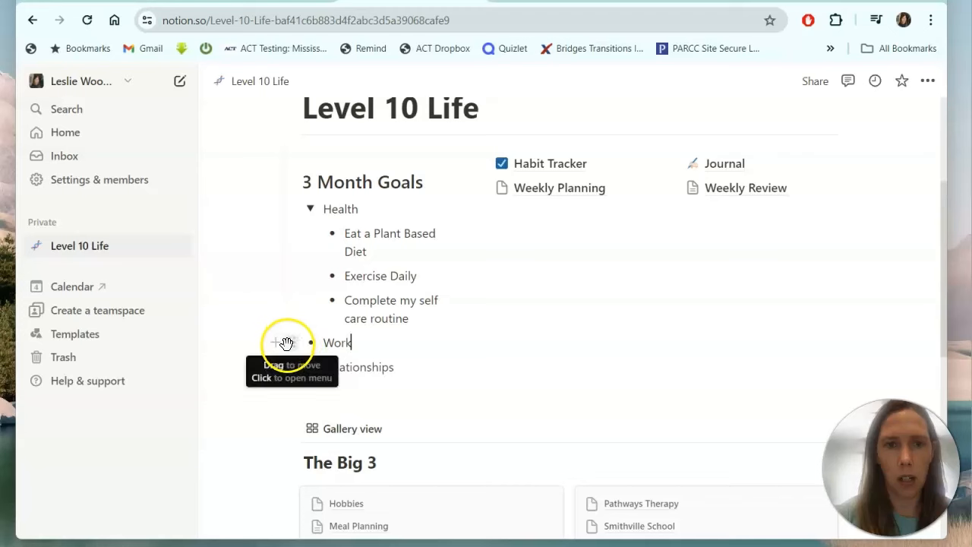
click(288, 342)
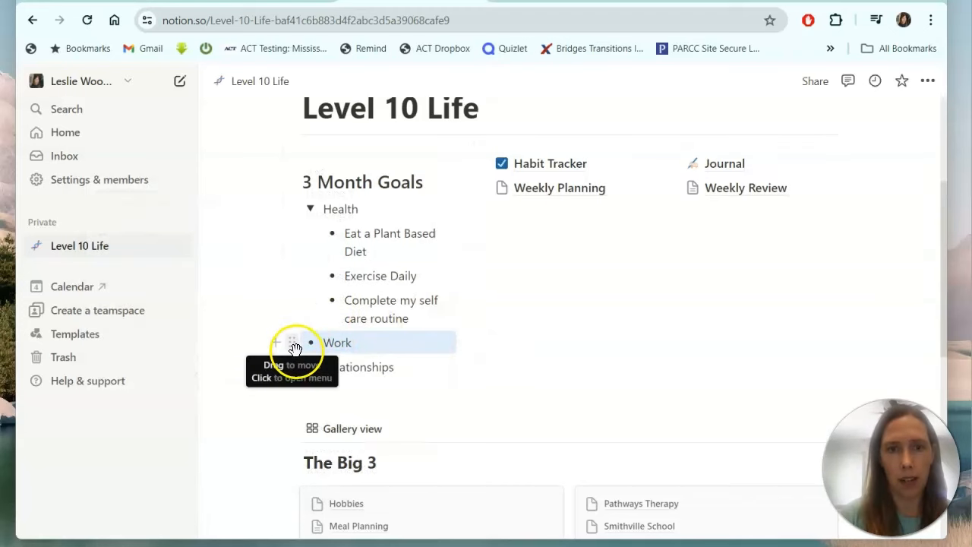
click(294, 348)
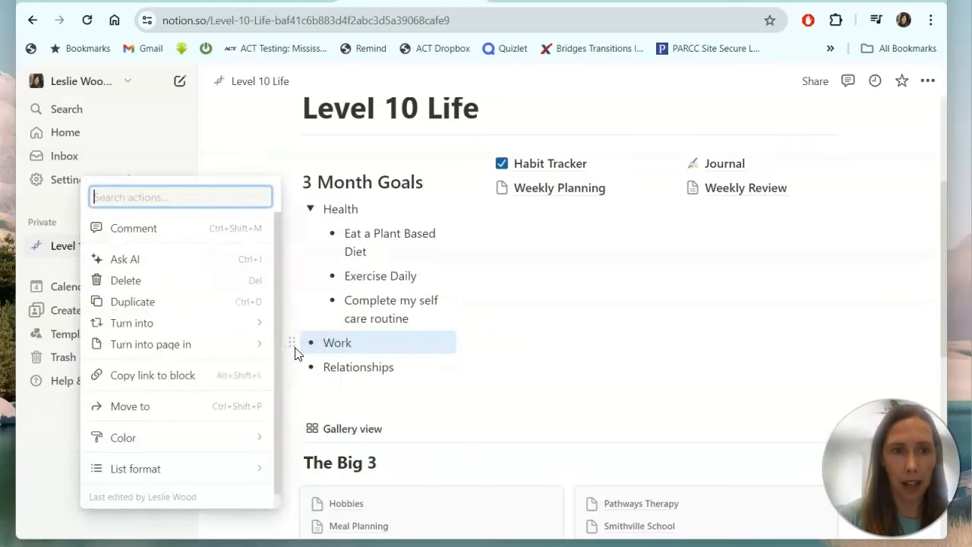
click(180, 325)
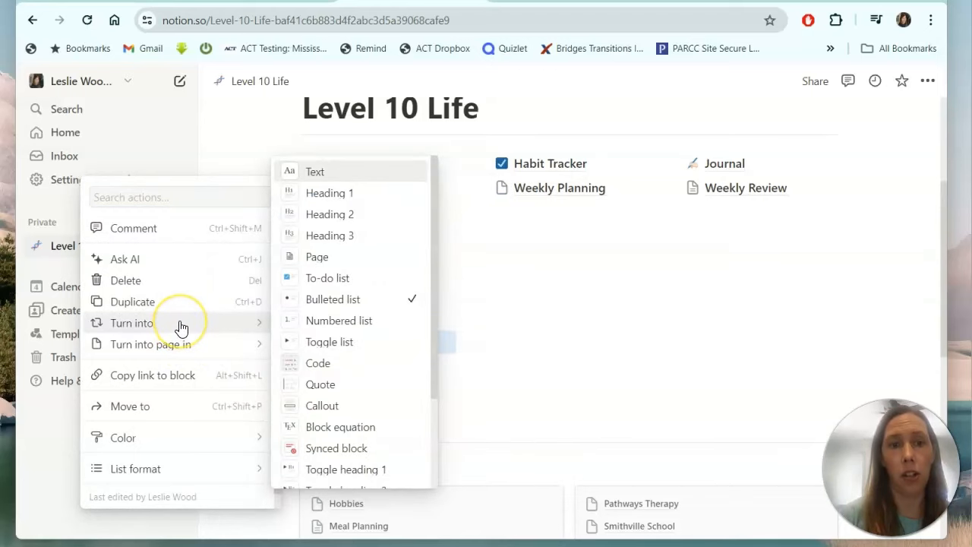
click(338, 342)
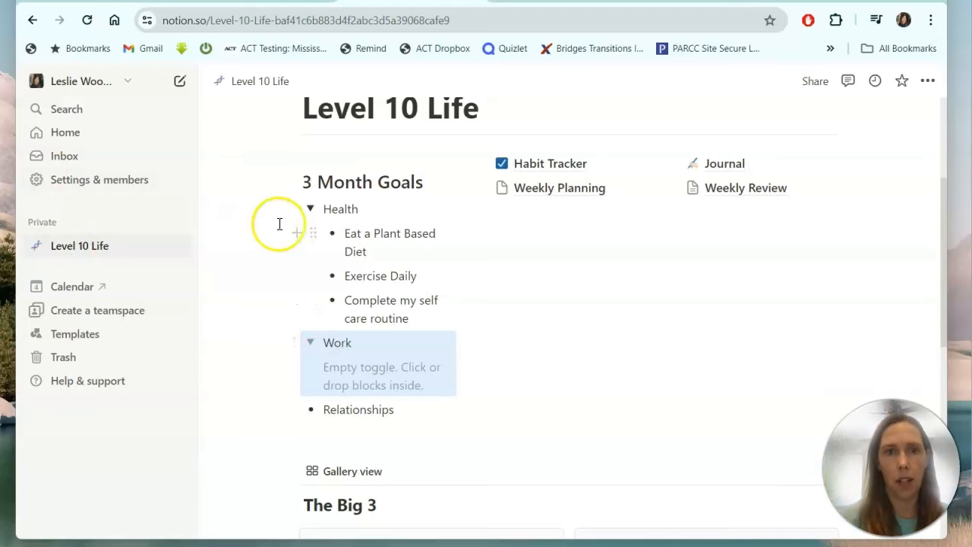
Collapse the Health toggle and place the cursor on the empty line inside Work.
click(310, 209)
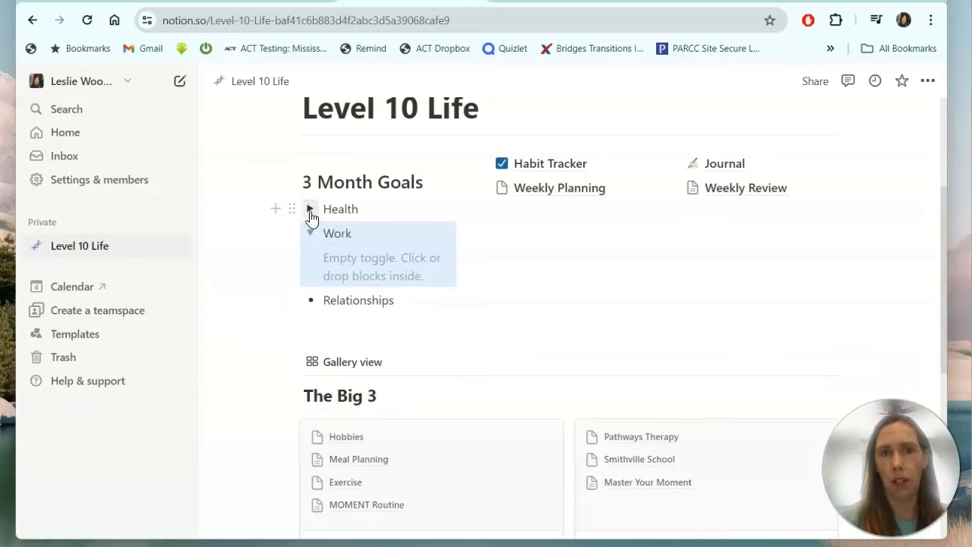
click(309, 210)
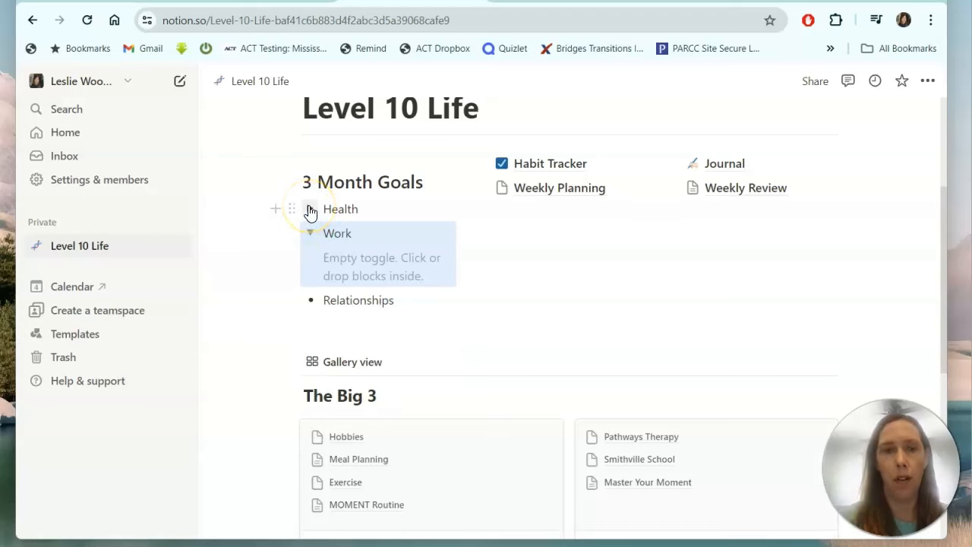
click(310, 210)
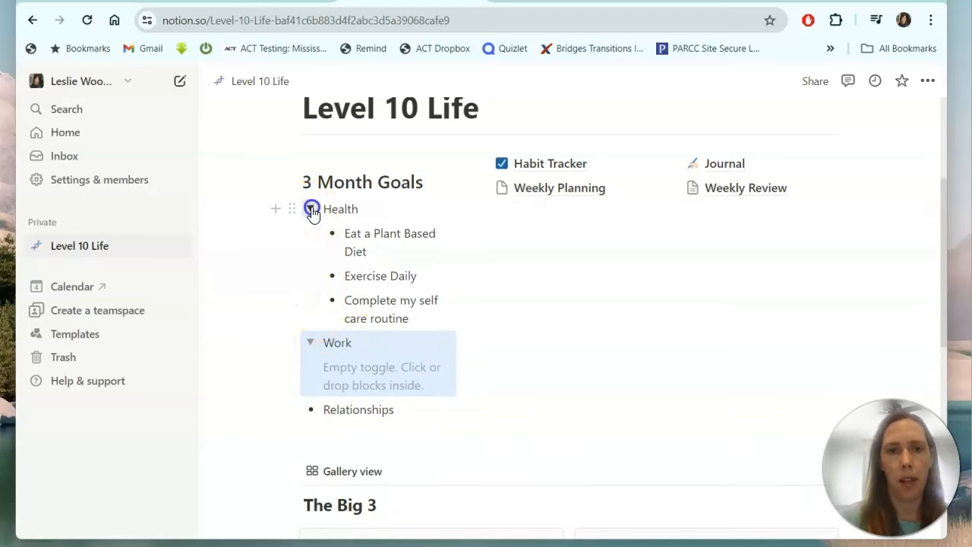
click(309, 209)
click(367, 275)
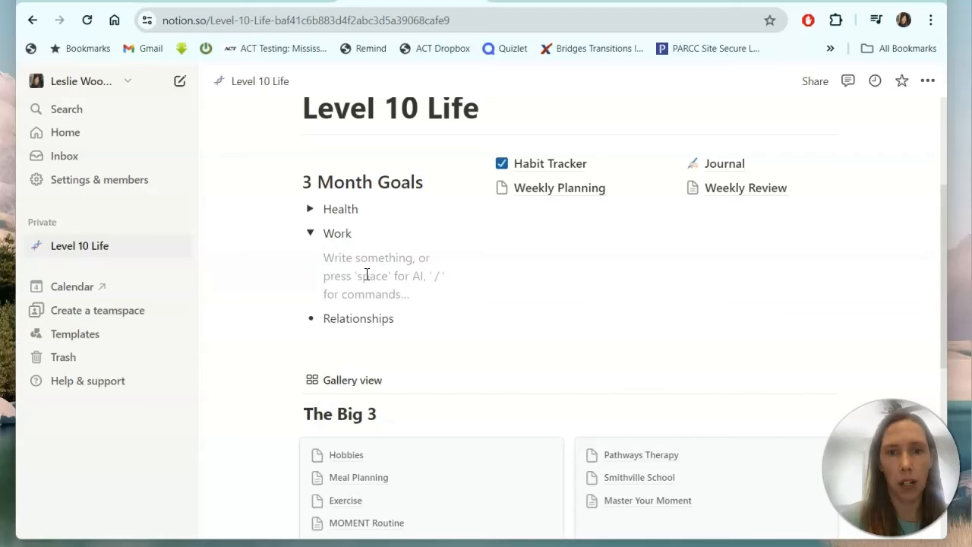
Add a bulleted list block inside the Work toggle.
click(297, 257)
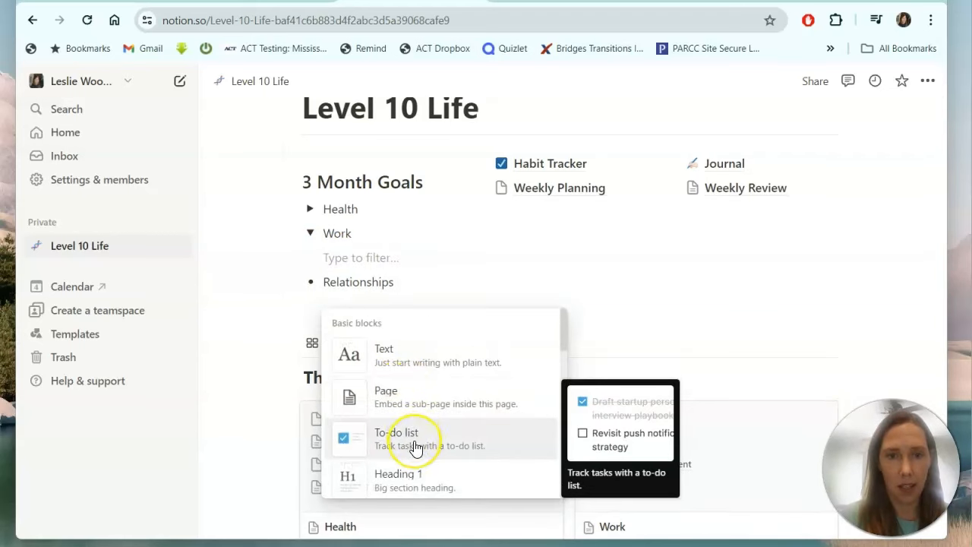
key(Down)
key(Down)
key(Down)
key(Down)
key(Down)
key(Return)
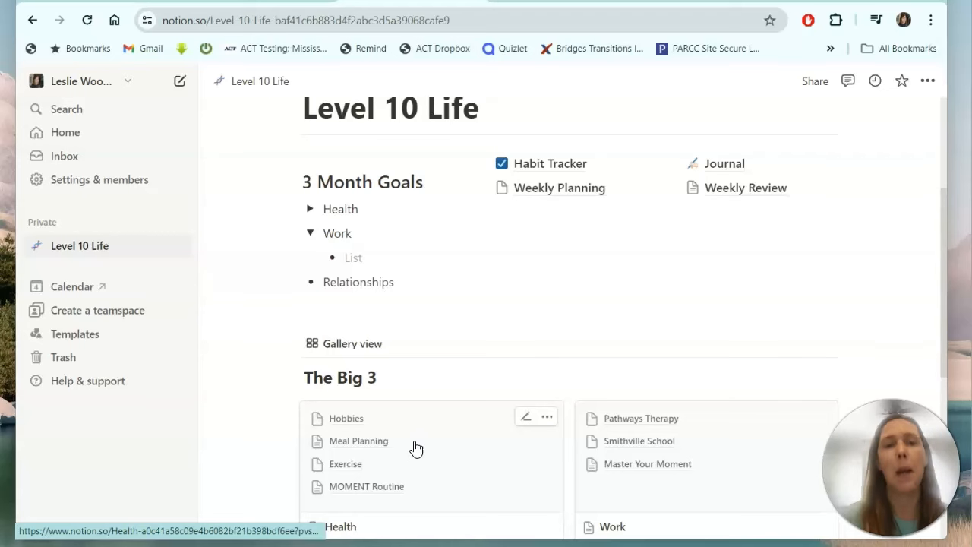
Remove the stray letter from the Health page title in The Big 3.
click(416, 449)
key(BackSpace)
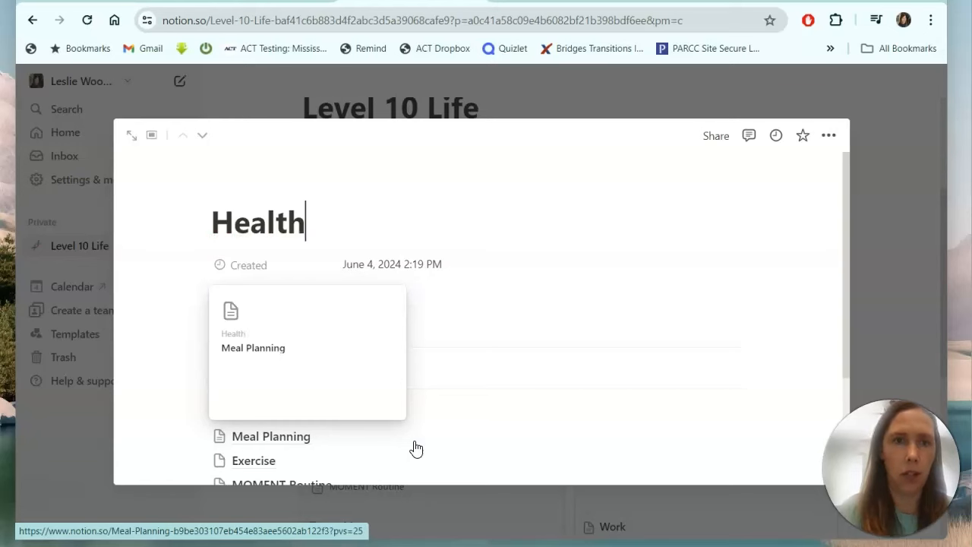
click(543, 90)
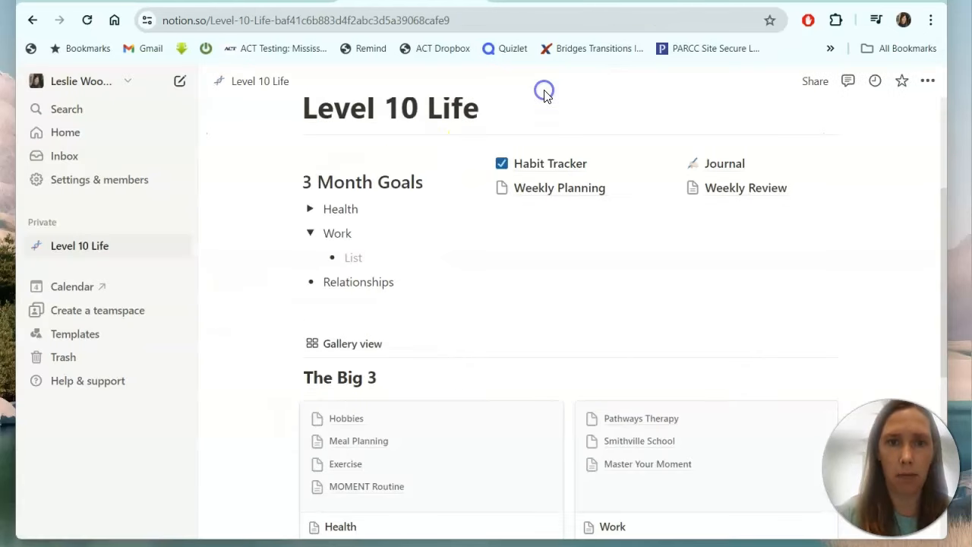
Enter the Work goal 'Post 1 You Tube Video a week' and start another bullet.
click(356, 256)
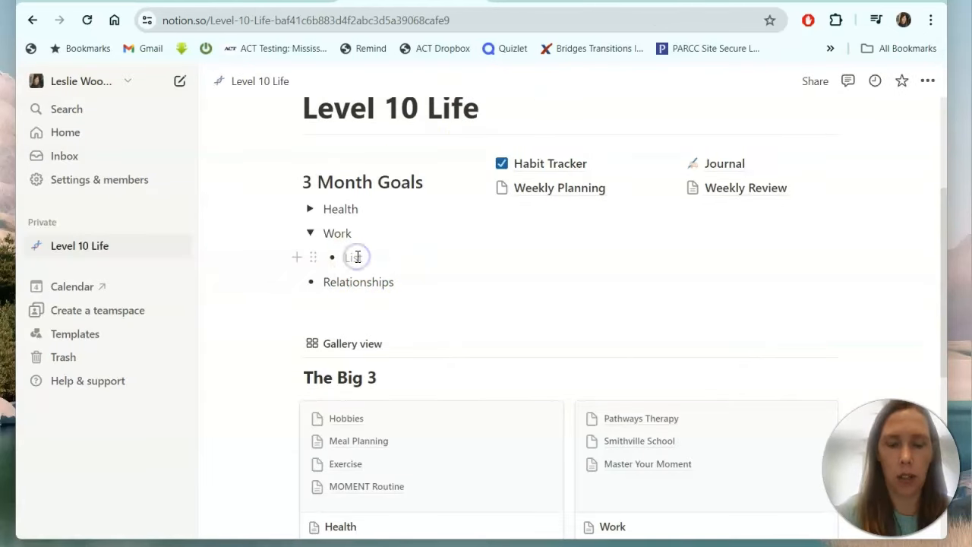
text(Post 1 You Tube )
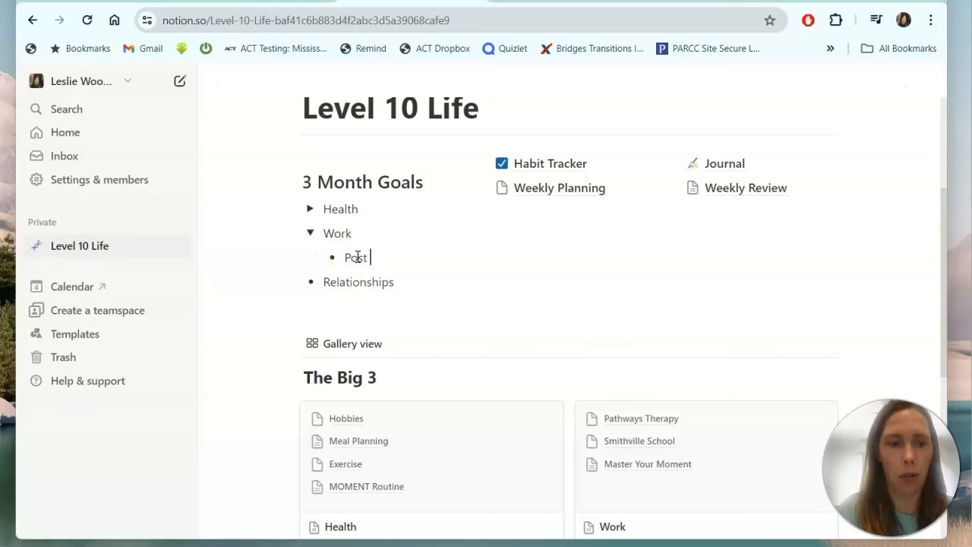
text(Video )
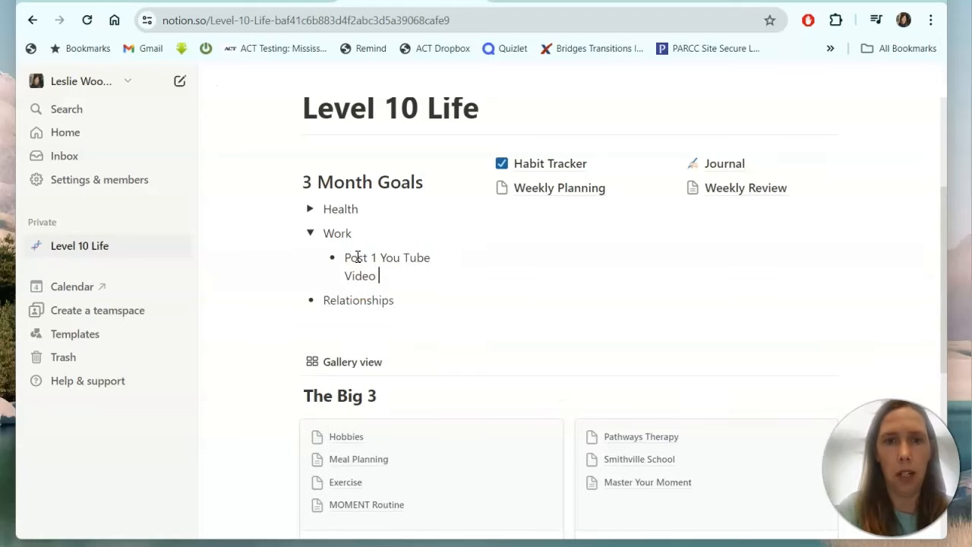
text(a week)
key(Return)
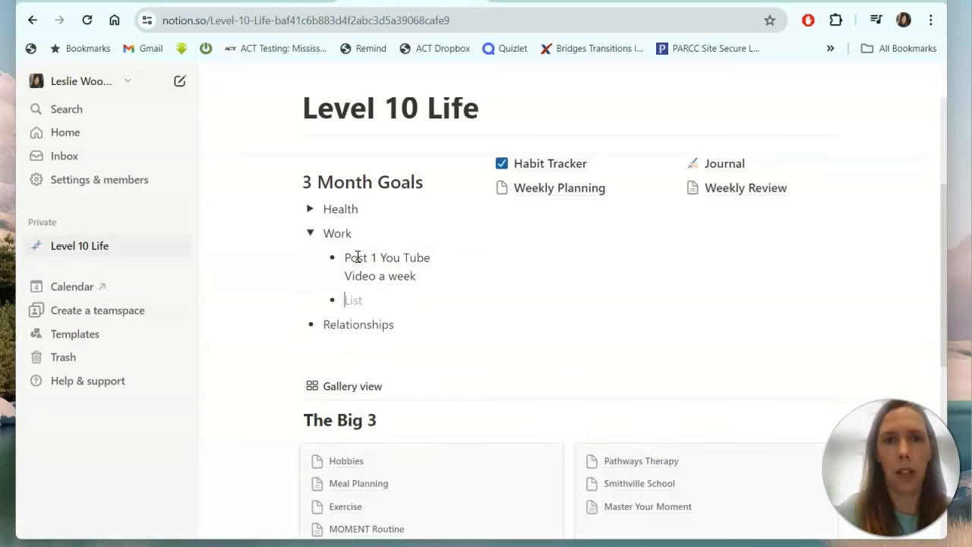
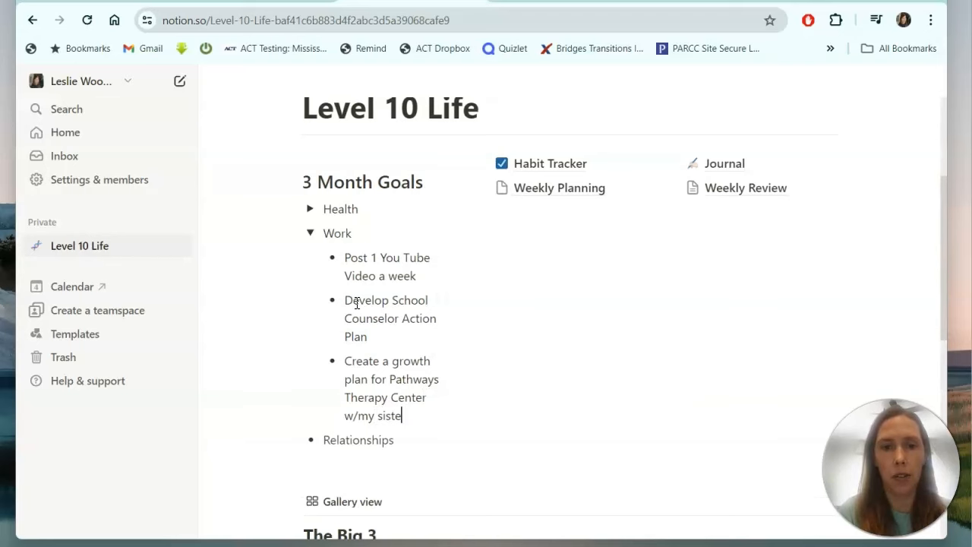
Finish typing the last Work goal and collapse the Work toggle.
text(r.)
click(310, 144)
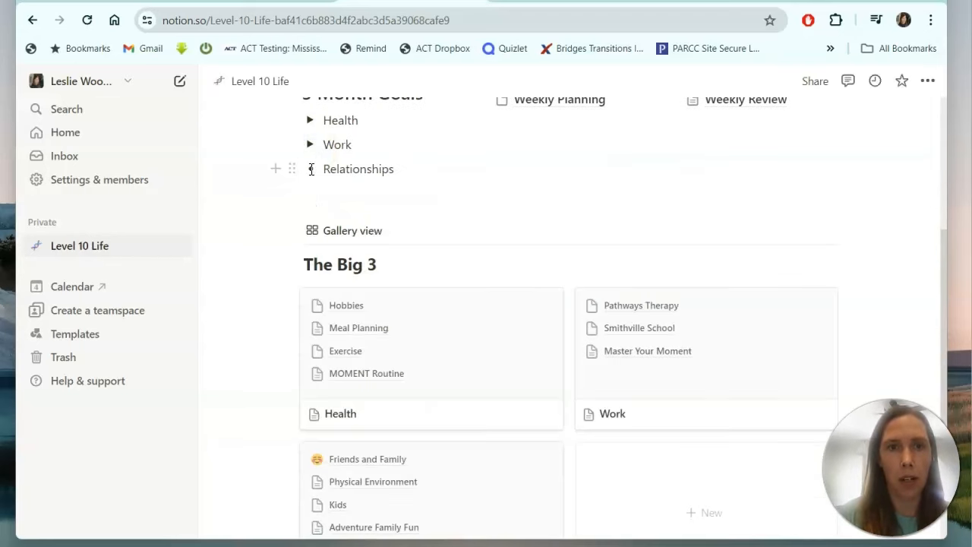
Turn the Relationships line into a toggle list.
click(311, 168)
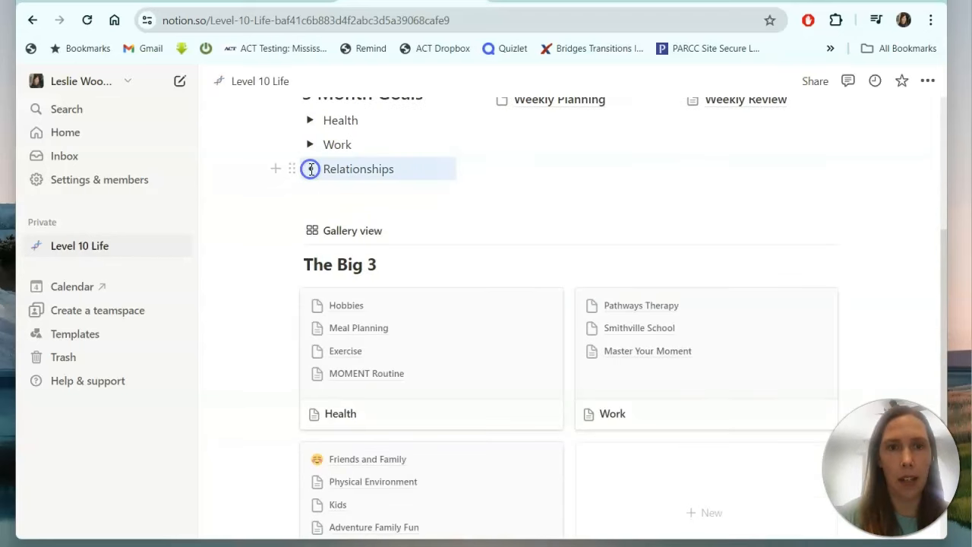
click(292, 168)
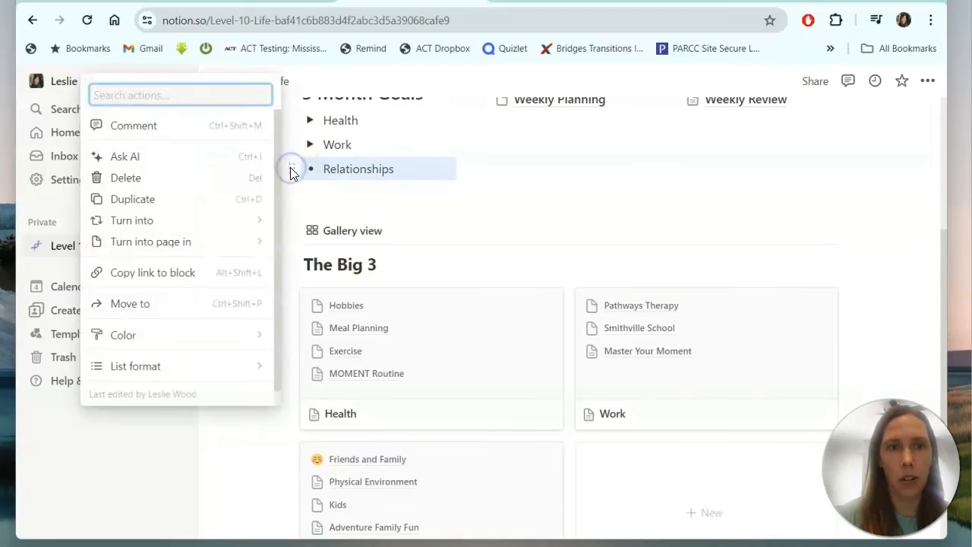
mouse_move(187, 222)
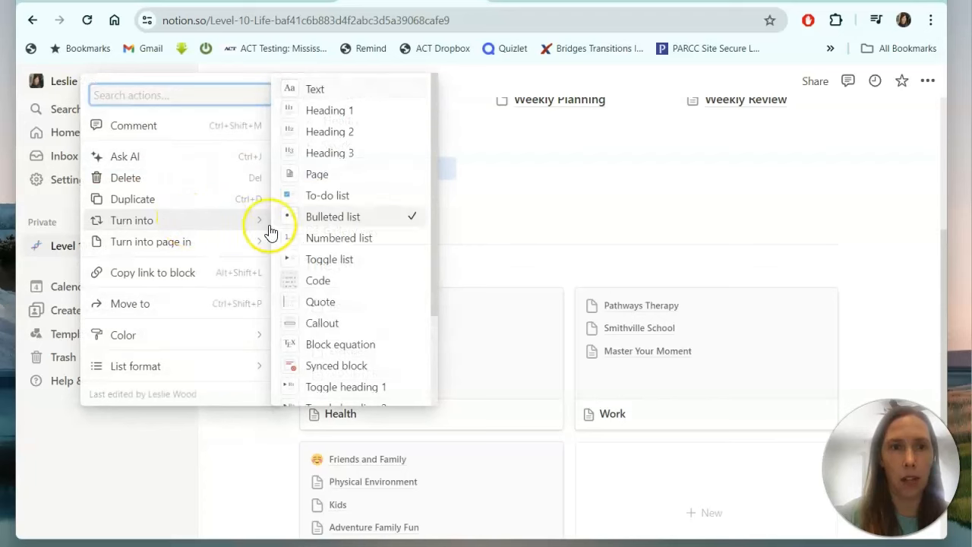
click(354, 258)
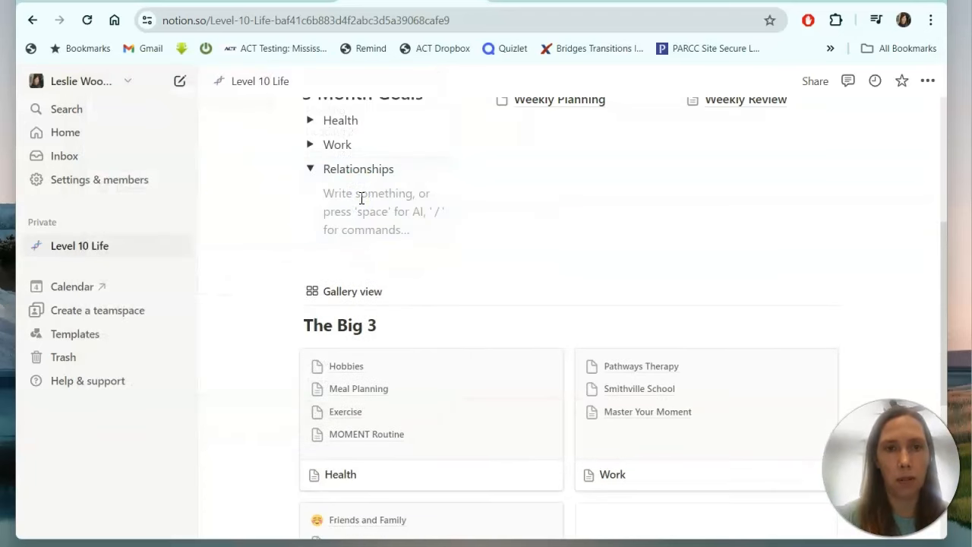
Add bullets 'Create a crafting club' and 'Go on a camping trip each month' under Relationships.
right_click(360, 196)
click(317, 195)
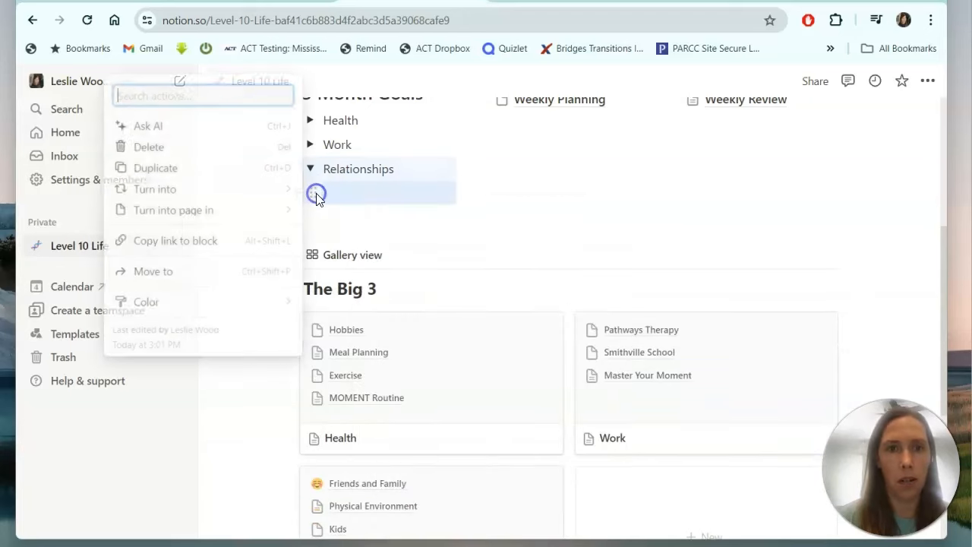
click(343, 202)
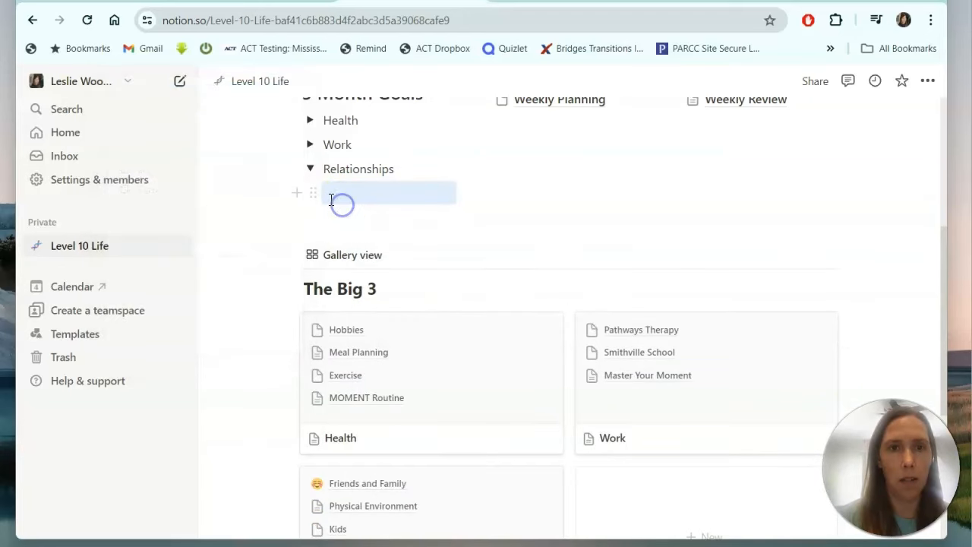
click(297, 194)
click(398, 302)
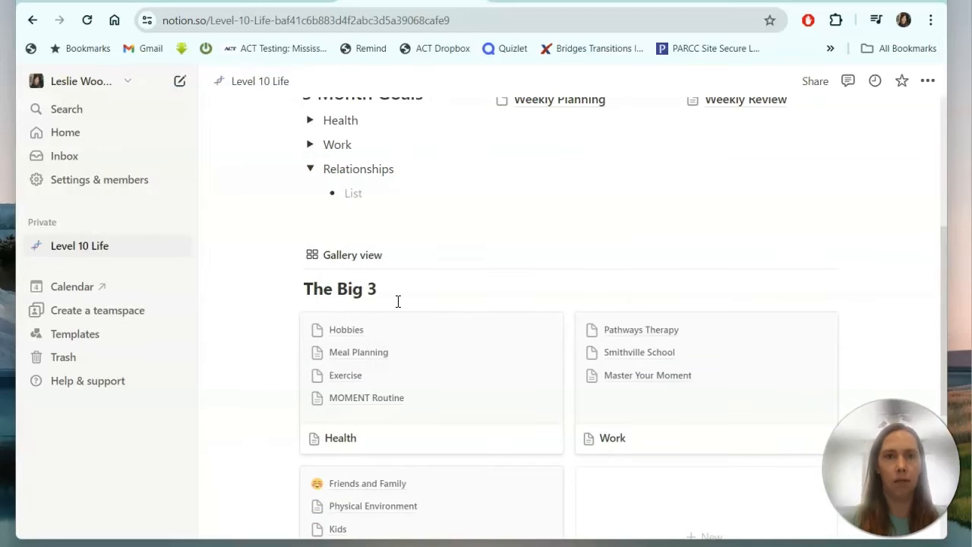
text(Monthl)
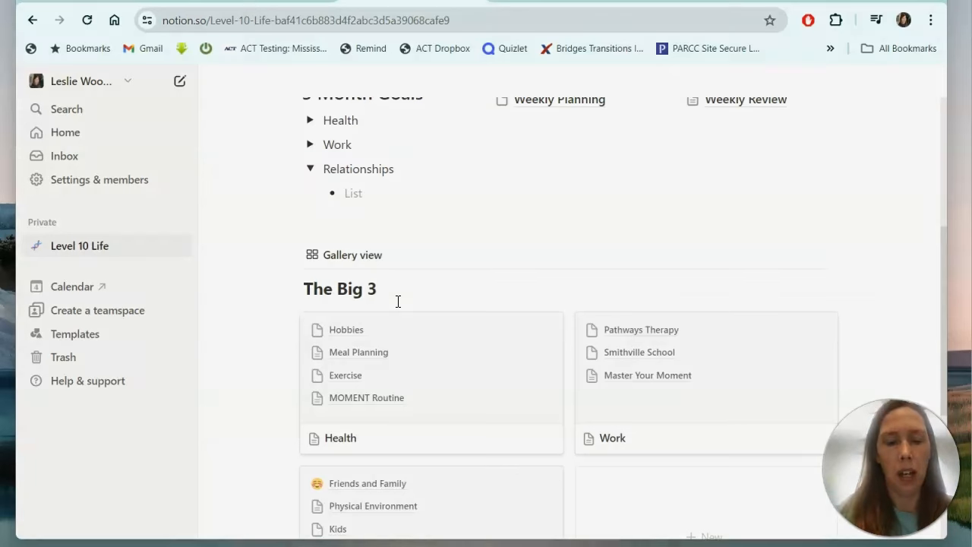
text(Creat)
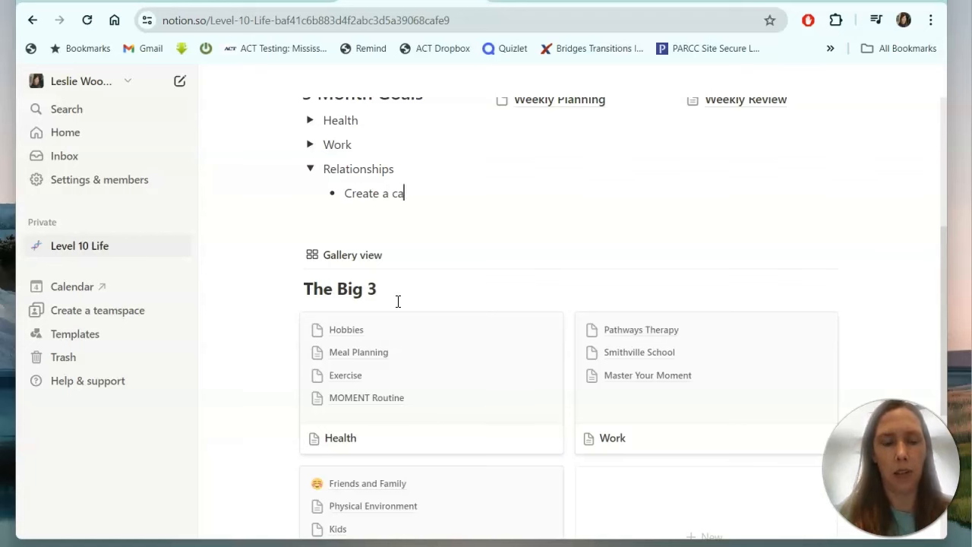
text(e a crafting c)
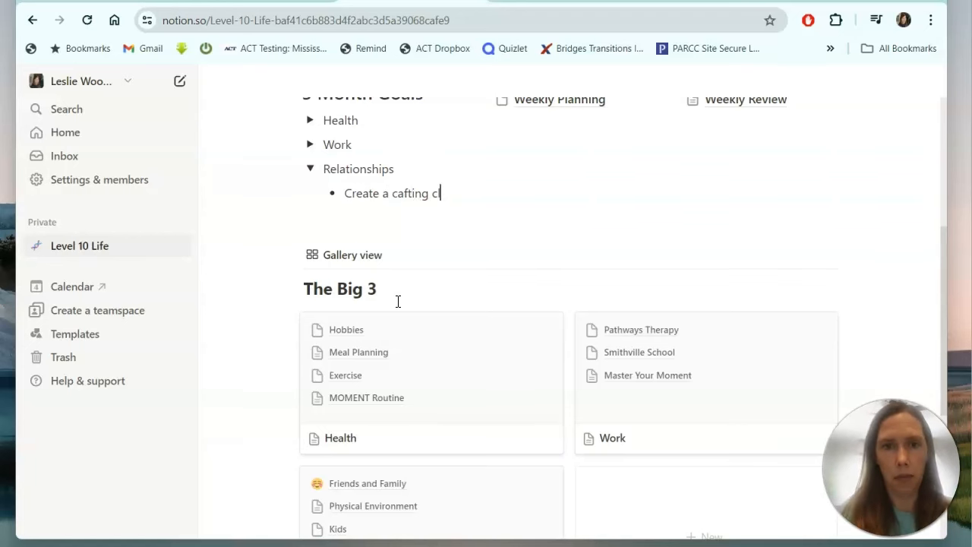
text(lub)
key(Return)
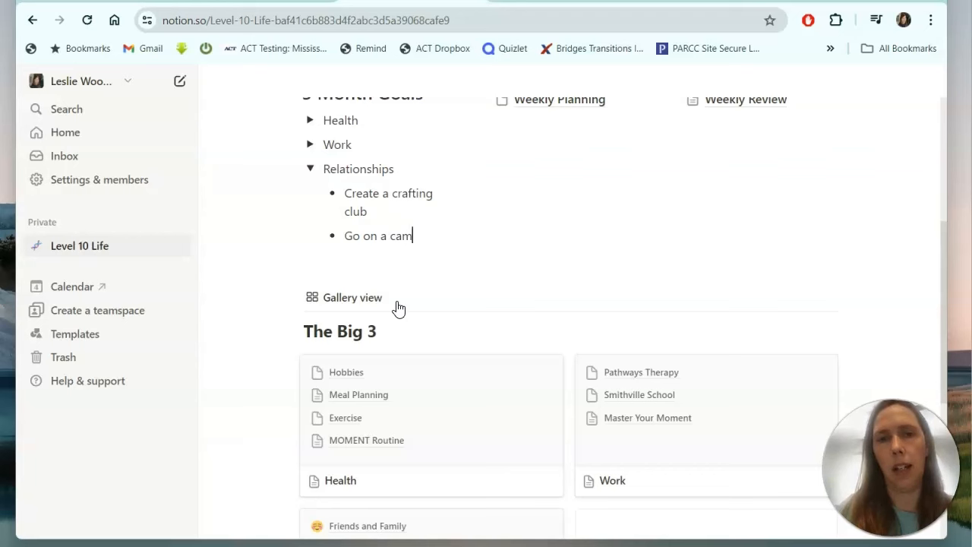
text(Go on a camping trip)
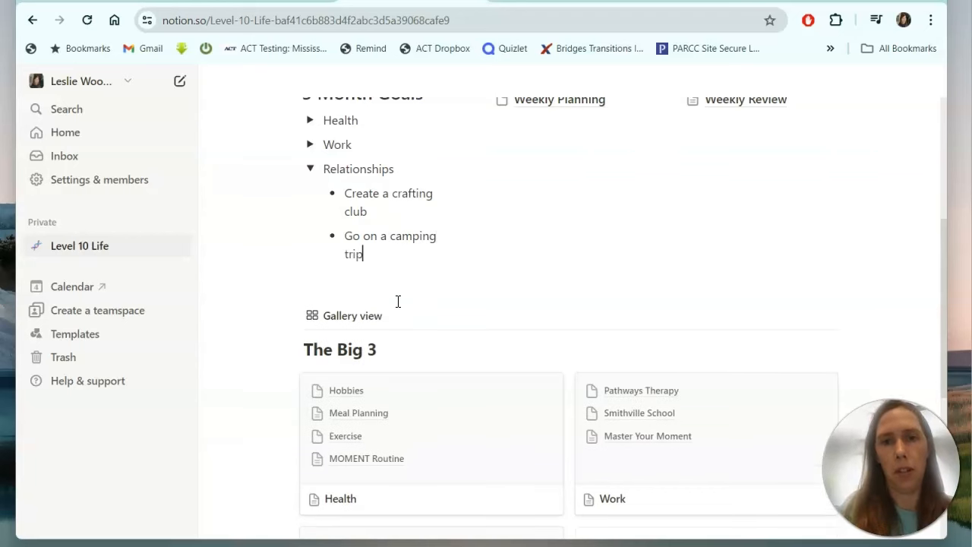
text( each month)
key(Return)
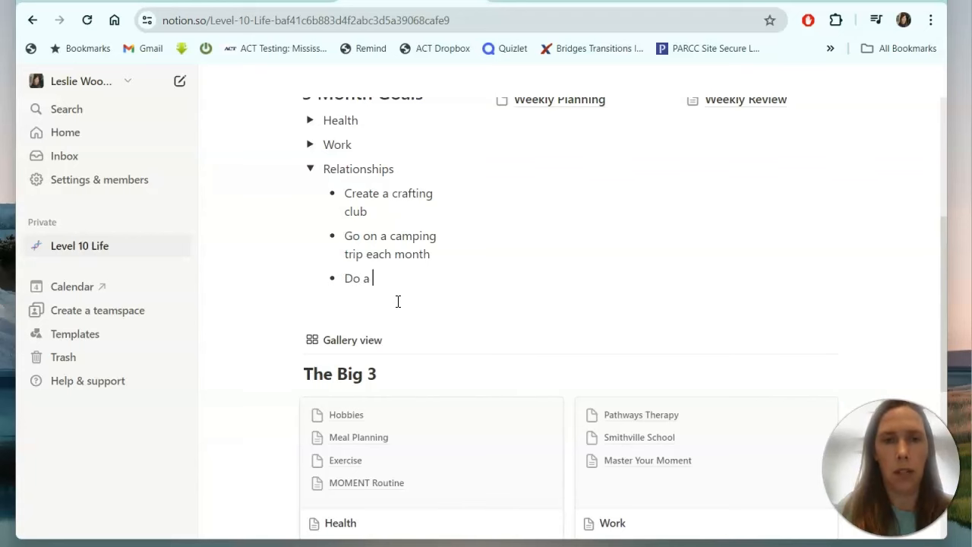
Collapse the Relationships toggle.
click(310, 170)
scroll(310, 177, up, 3)
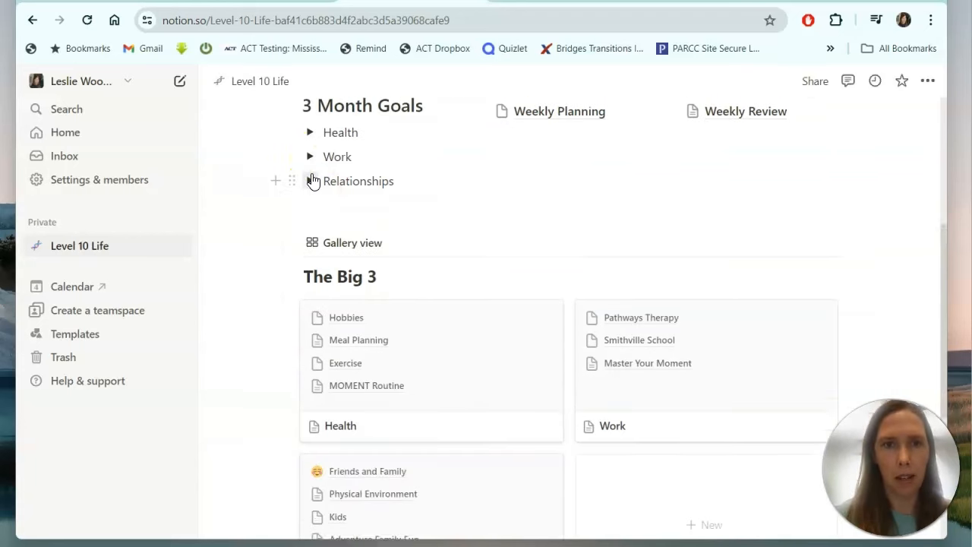
scroll(311, 173, down, 1)
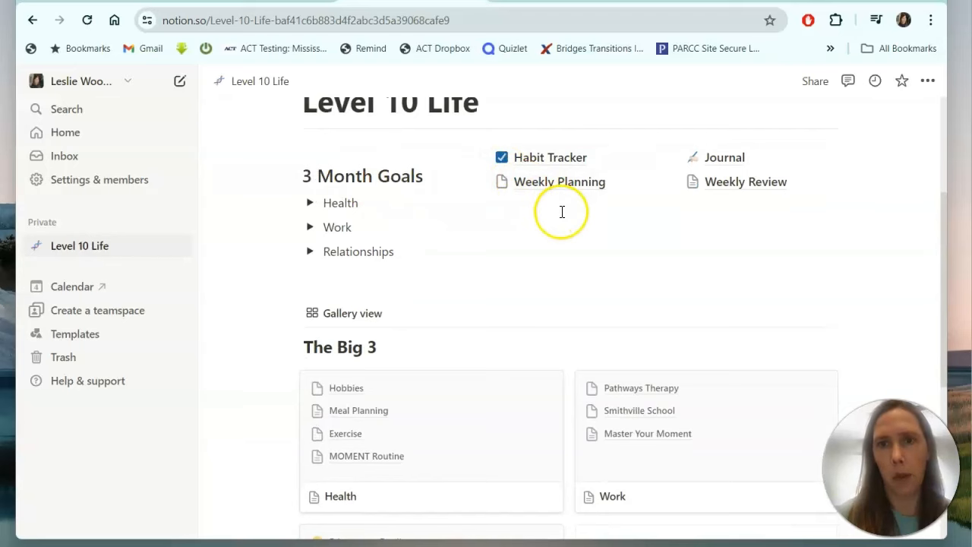
Open the Habit Tracker page and look over its This week view options.
click(551, 161)
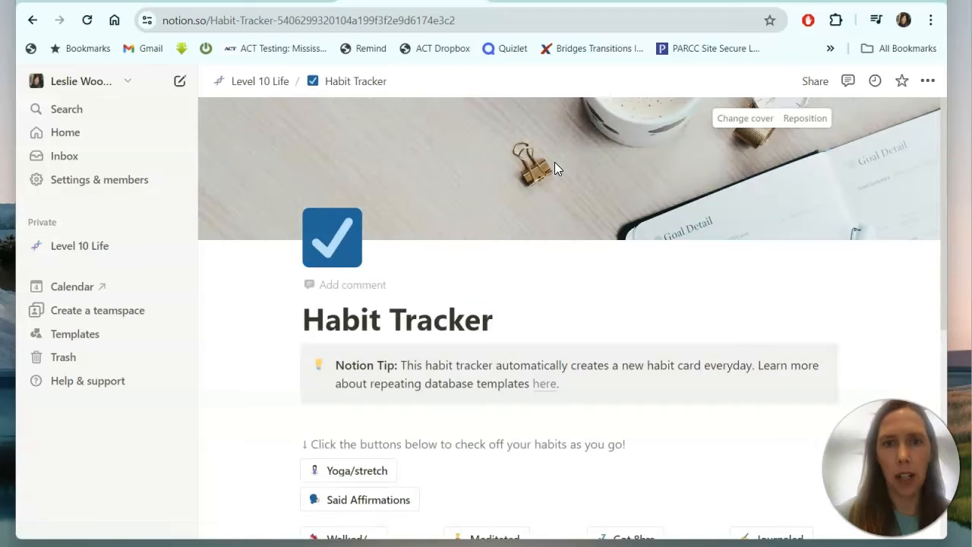
scroll(583, 334, down, 2)
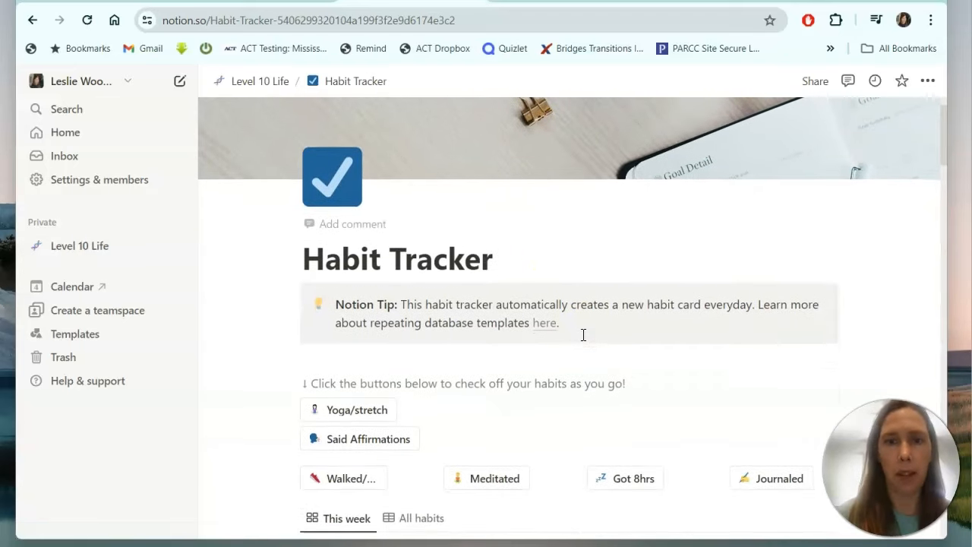
scroll(584, 334, down, 5)
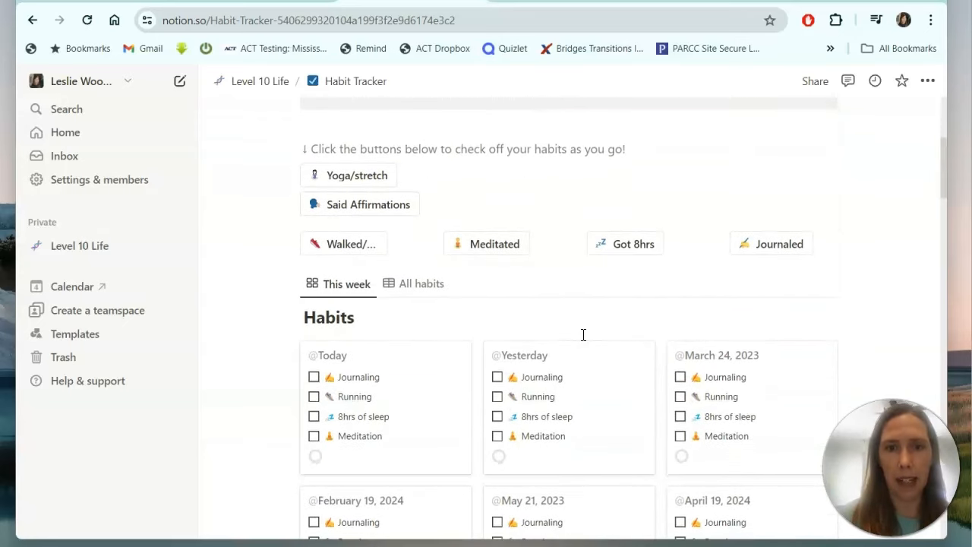
scroll(583, 334, down, 3)
scroll(583, 341, up, 1)
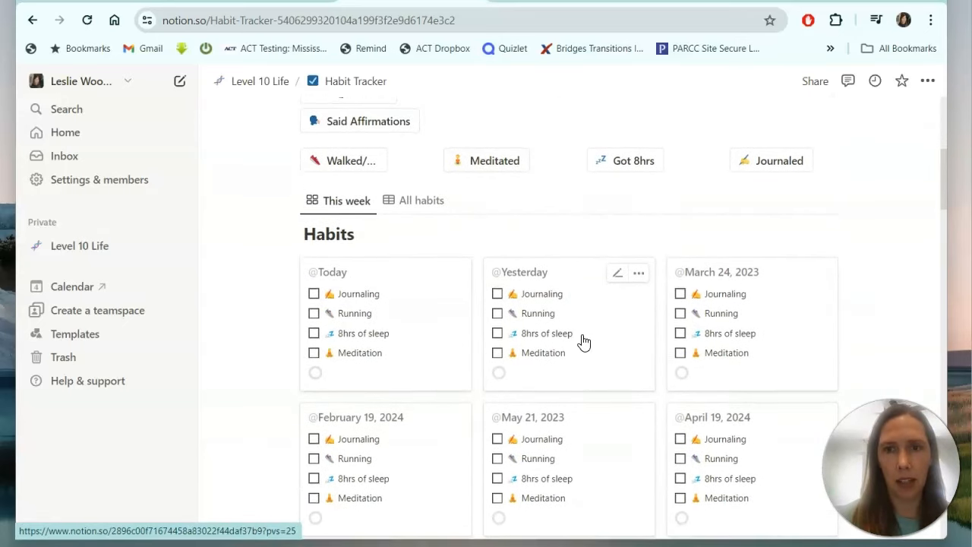
scroll(583, 342, down, 5)
scroll(583, 342, up, 2)
scroll(583, 342, up, 3)
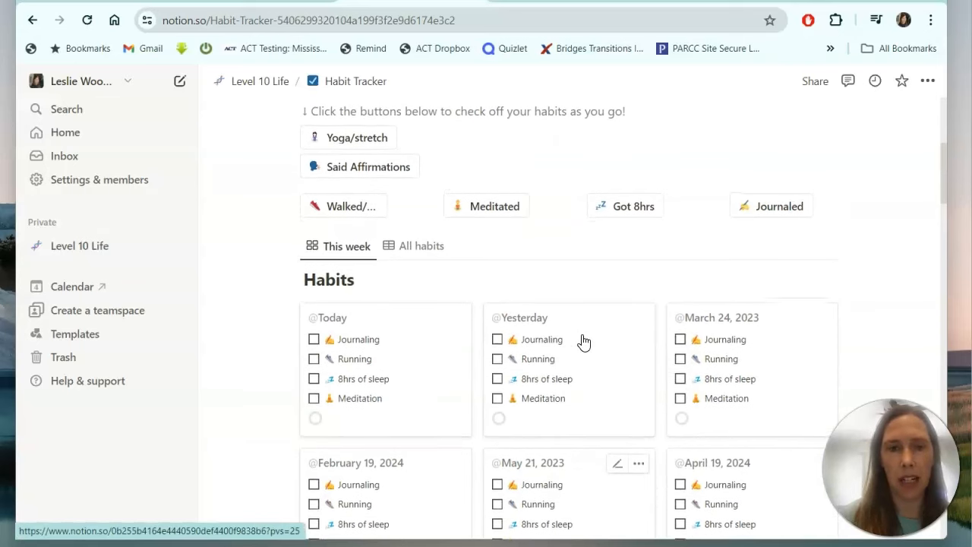
scroll(583, 342, down, 1)
scroll(583, 341, up, 3)
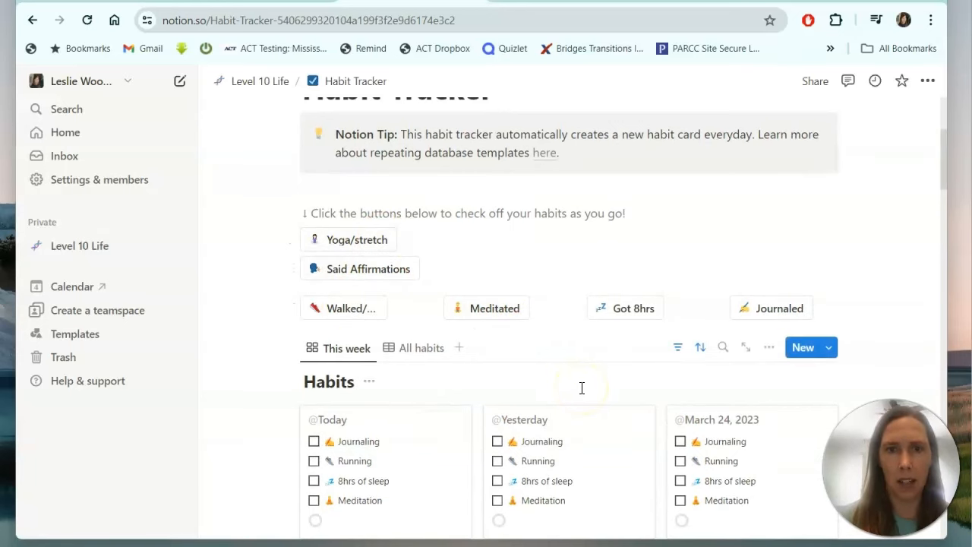
scroll(582, 388, down, 1)
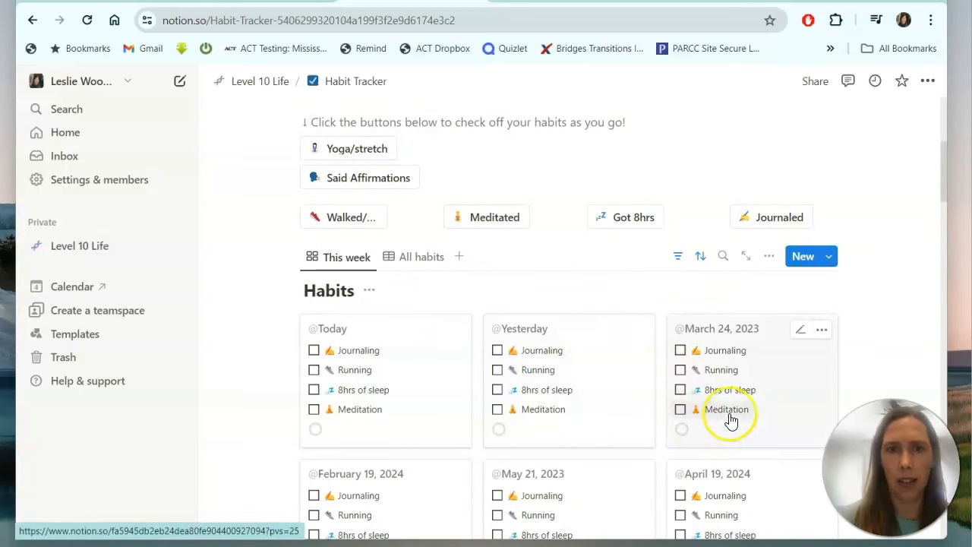
click(357, 259)
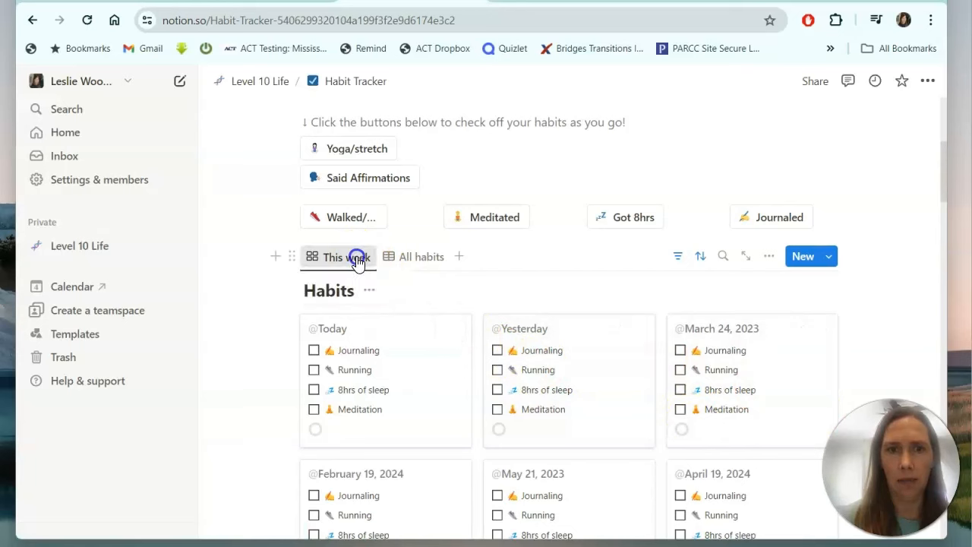
click(519, 265)
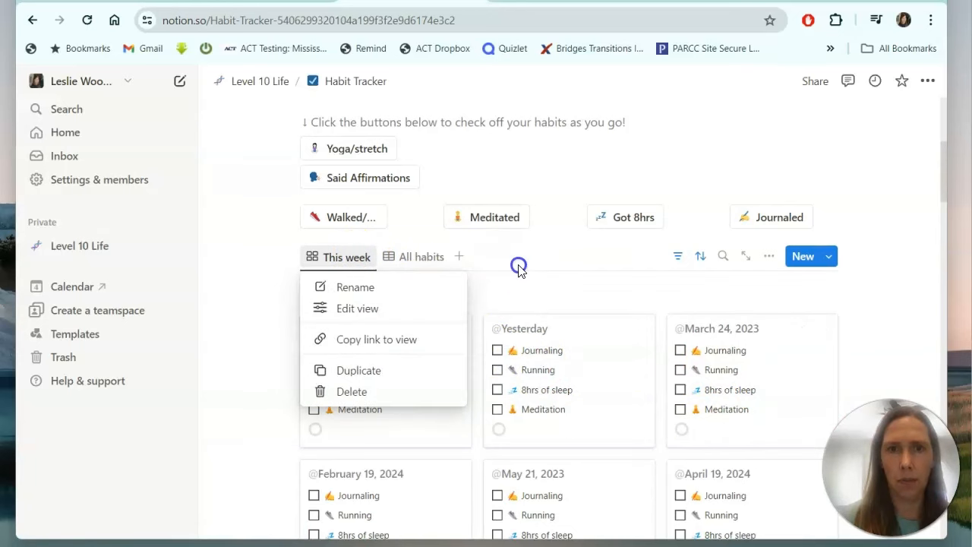
Tick and untick today's Journaling, then go back to the Level 10 Life dashboard.
scroll(519, 264, down, 1)
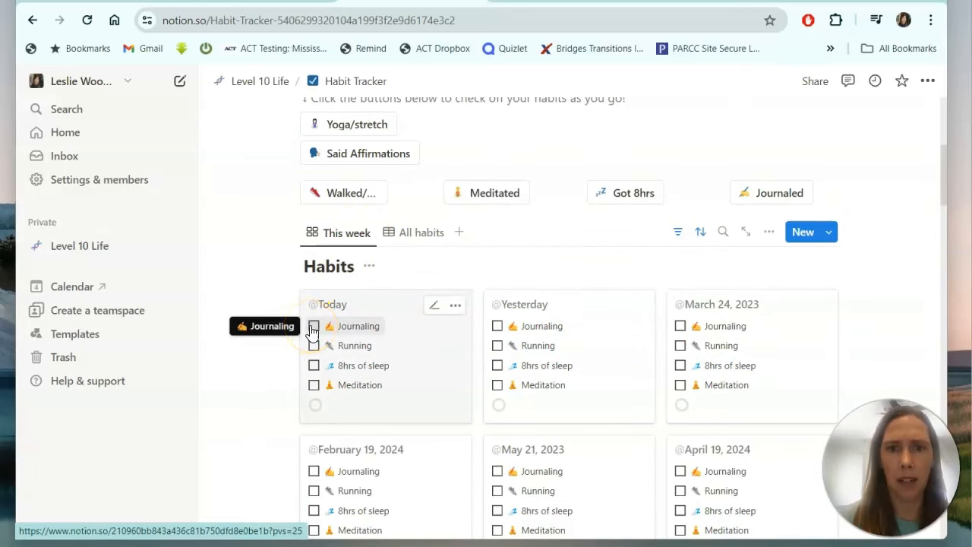
click(313, 327)
click(313, 327)
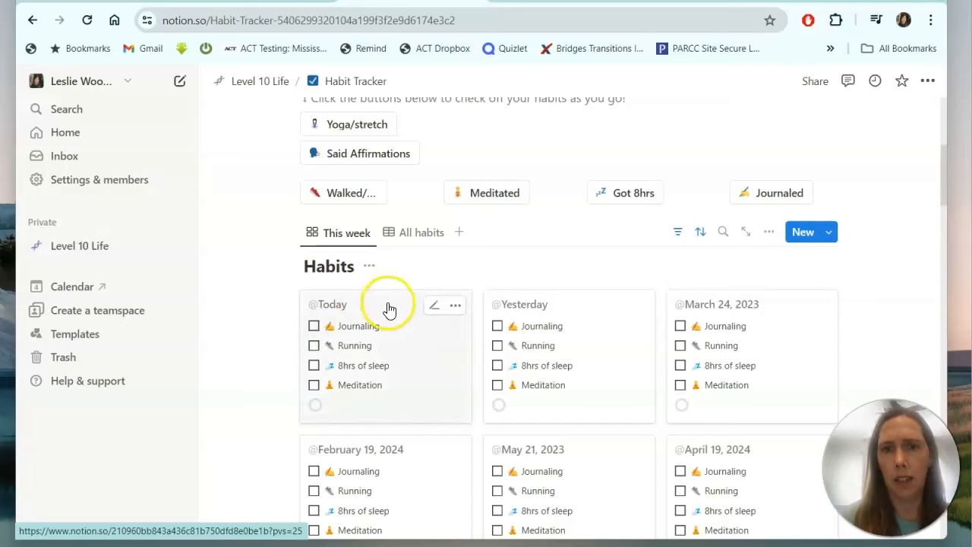
scroll(429, 375, down, 3)
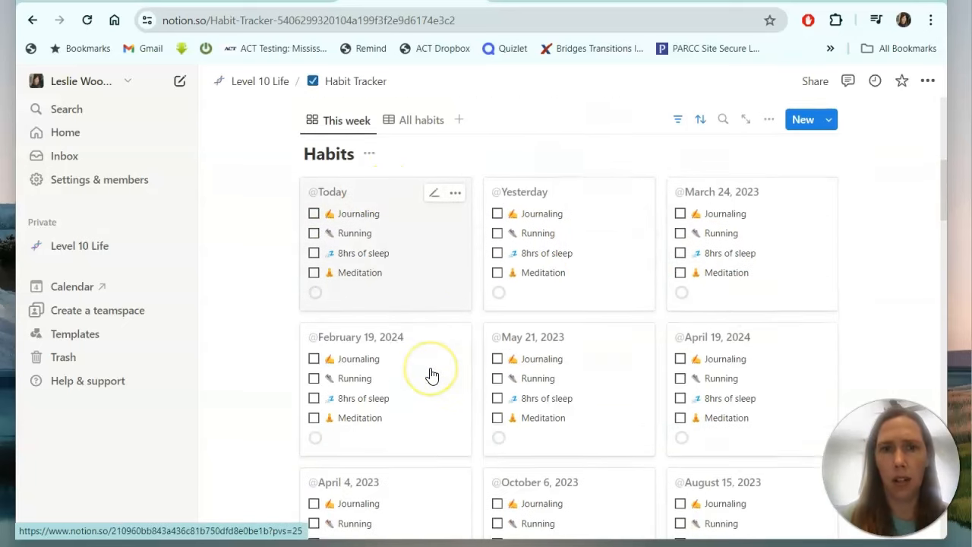
scroll(430, 375, down, 10)
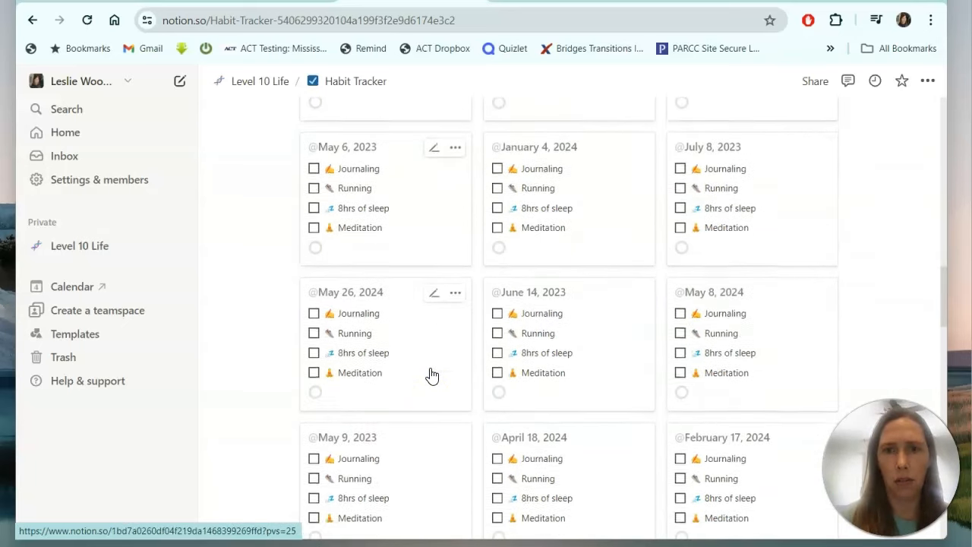
scroll(430, 375, down, 10)
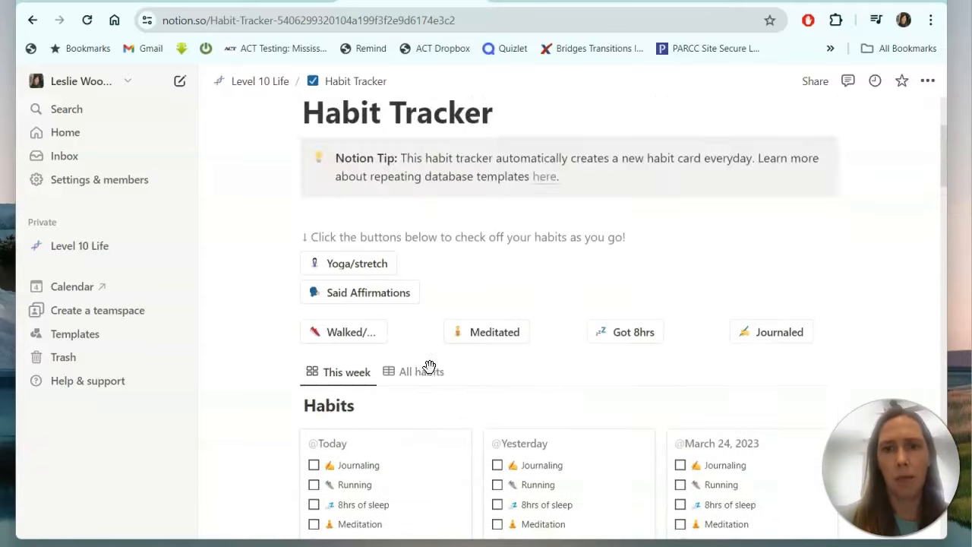
scroll(431, 372, down, 1)
scroll(432, 375, down, 1)
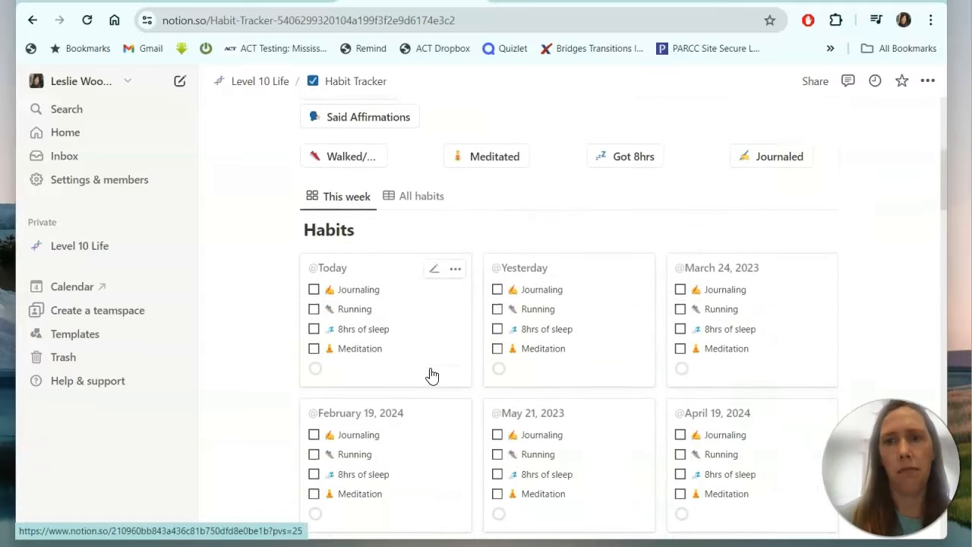
scroll(431, 374, up, 2)
scroll(431, 374, up, 2)
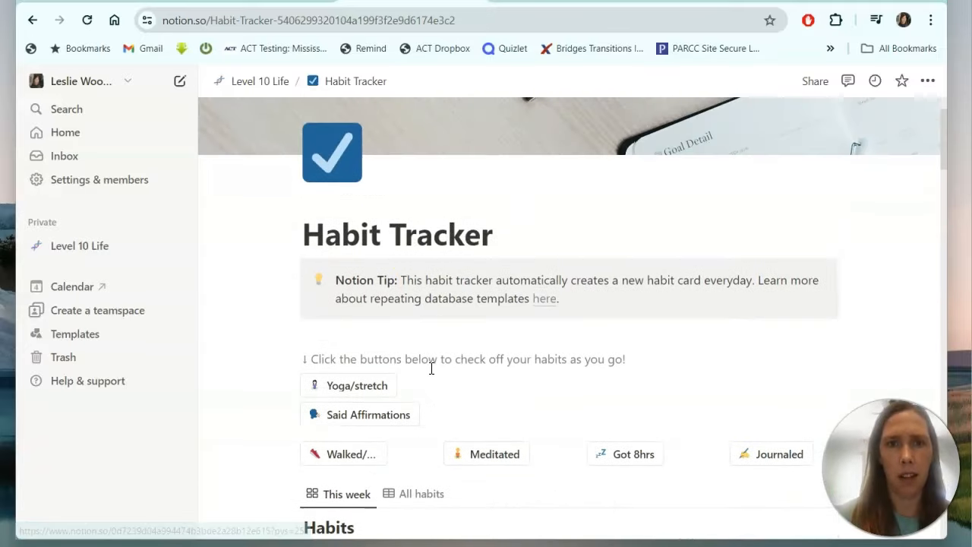
click(247, 83)
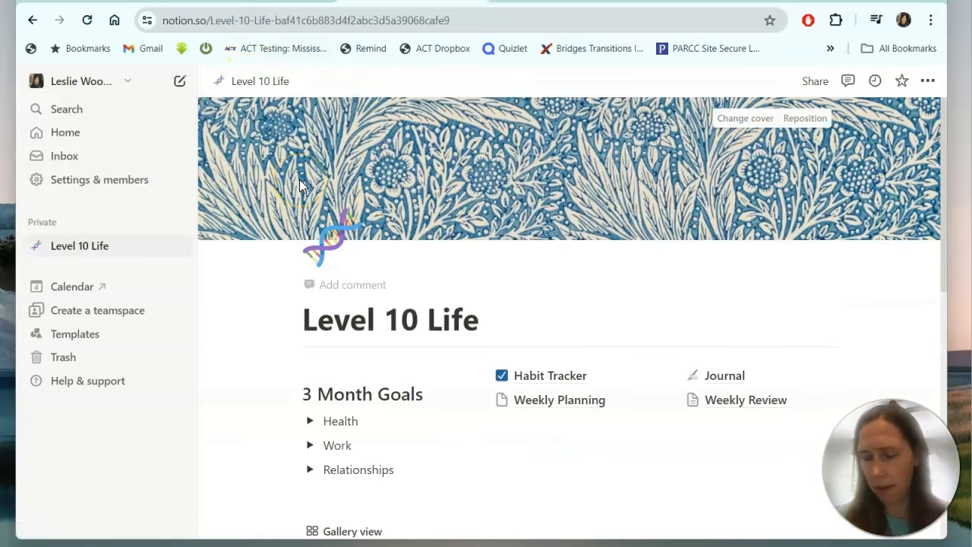
scroll(562, 315, down, 1)
On Weekly Planning, add a 'Weekly Objectives' line followed by lines 1., 2. and 3.
click(562, 314)
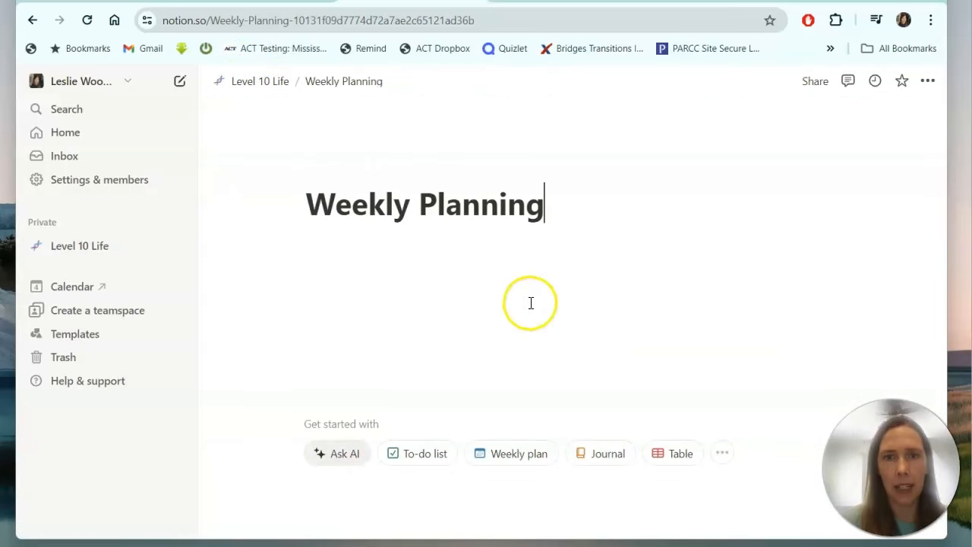
key(Return)
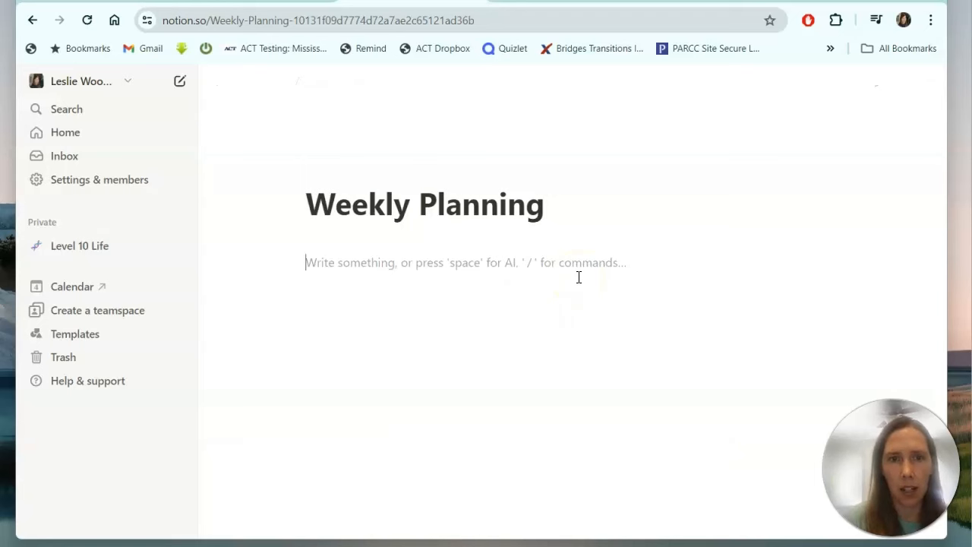
key(BackSpace)
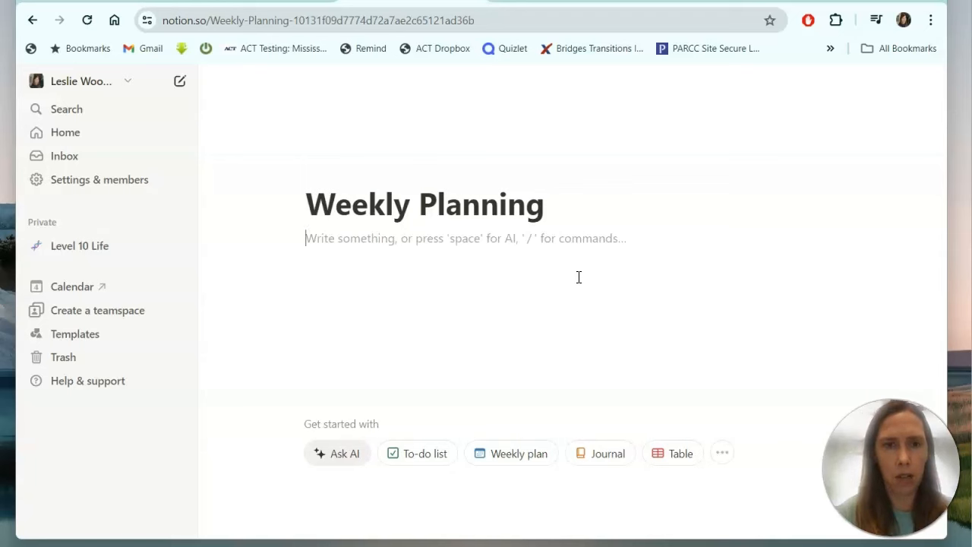
text(Weekly Objectives)
key(Return)
text(1)
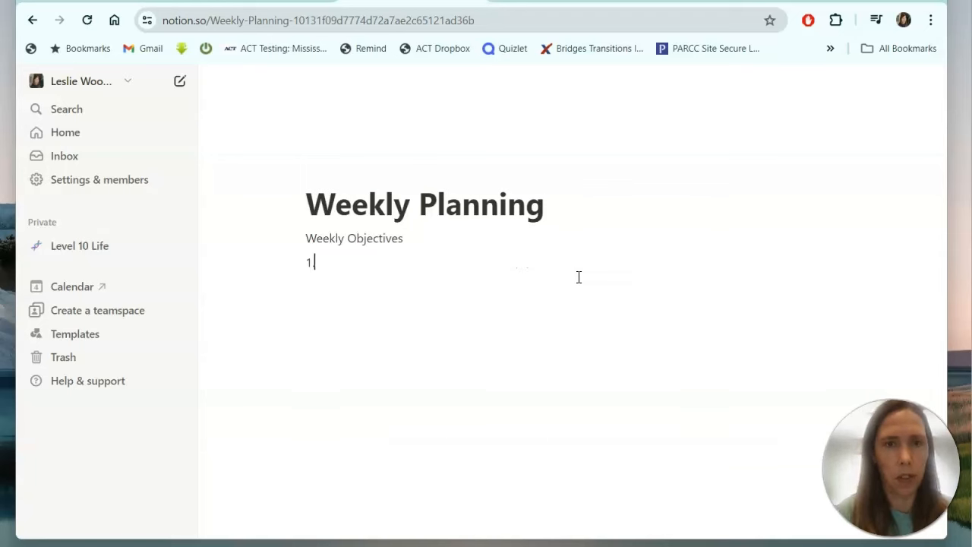
text(.)
key(Return)
text(2.)
key(Return)
text(3.)
key(Return)
key(Return)
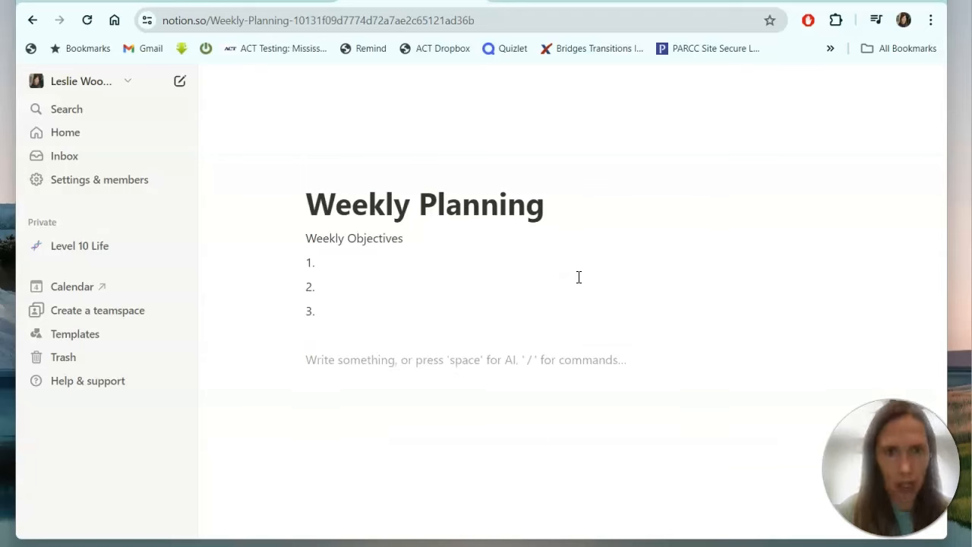
key(BackSpace)
Type Monday, Tuesday and Wednesday on separate lines and start the Thursday line.
key(Return)
text(Mo)
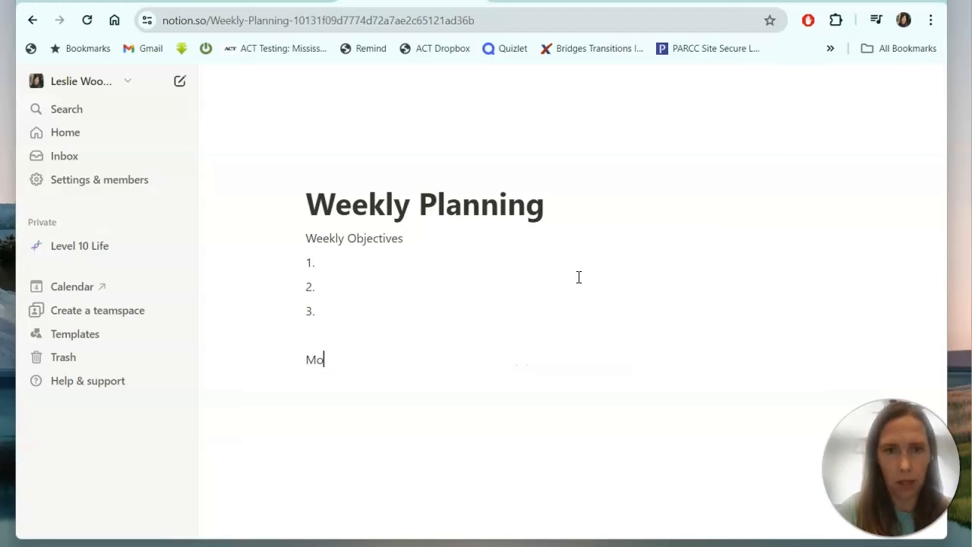
text(nday)
key(Return)
text(T)
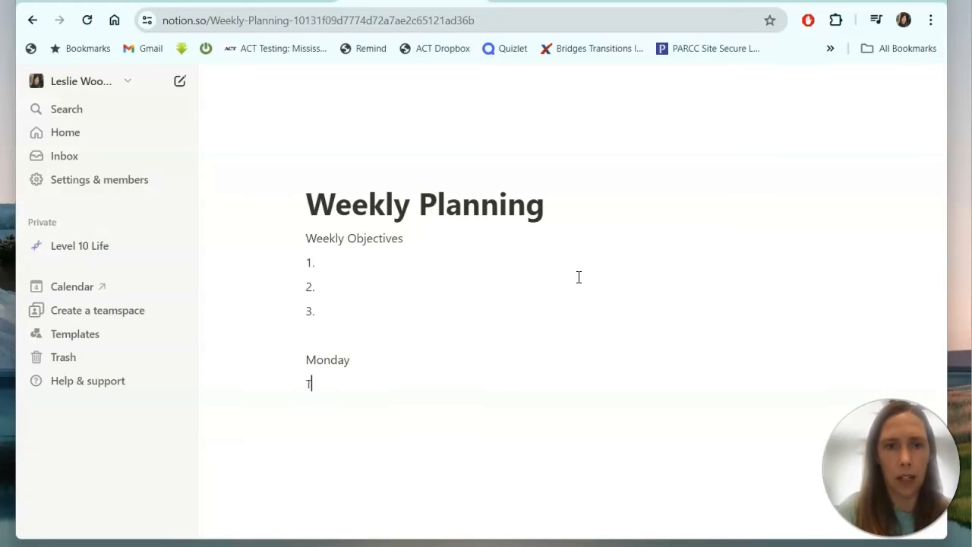
text(Ue)
key(BackSpace)
key(BackSpace)
text(uesday)
key(Return)
text(Wednesay)
key(Return)
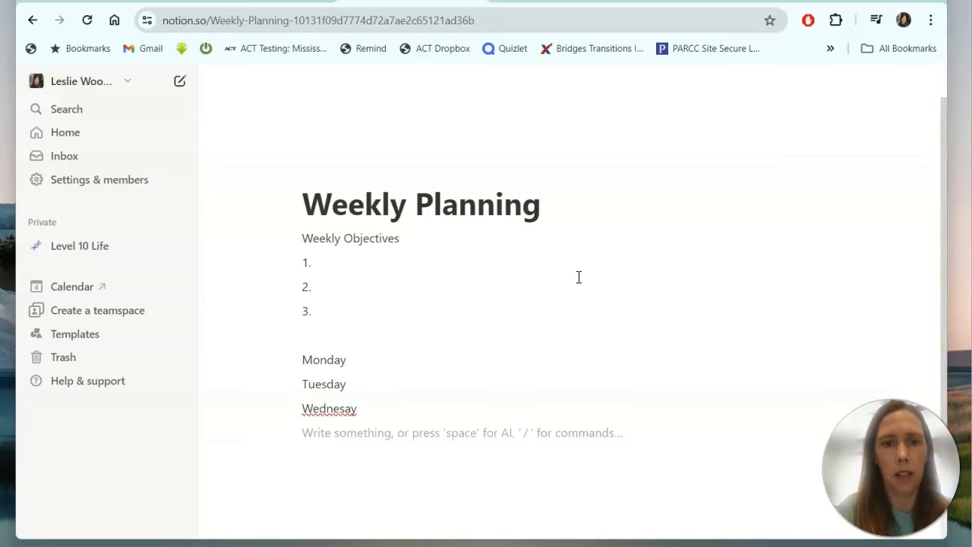
text(Thrusday)
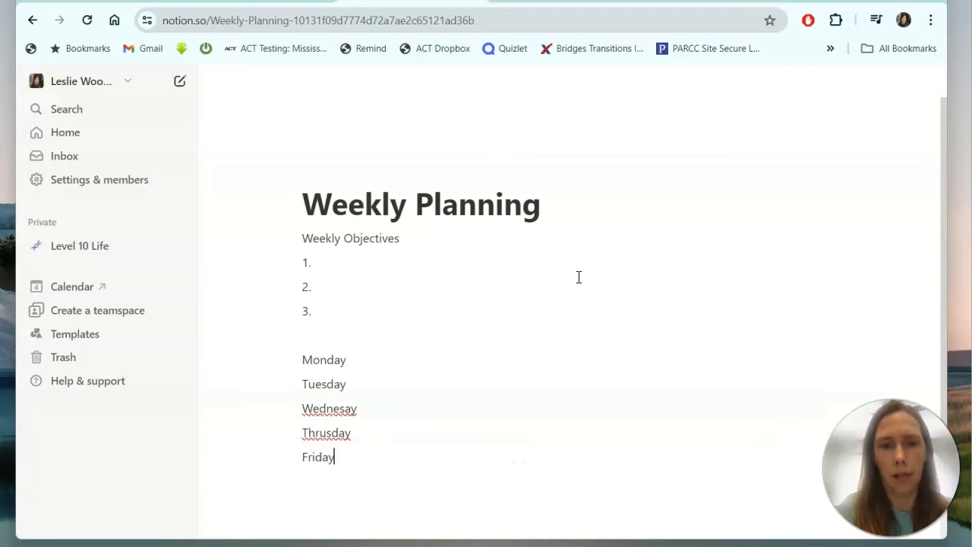
Correct 'Wednesay' to Wednesday from the spelling suggestions and select the weekday lines.
right_click(326, 408)
click(414, 67)
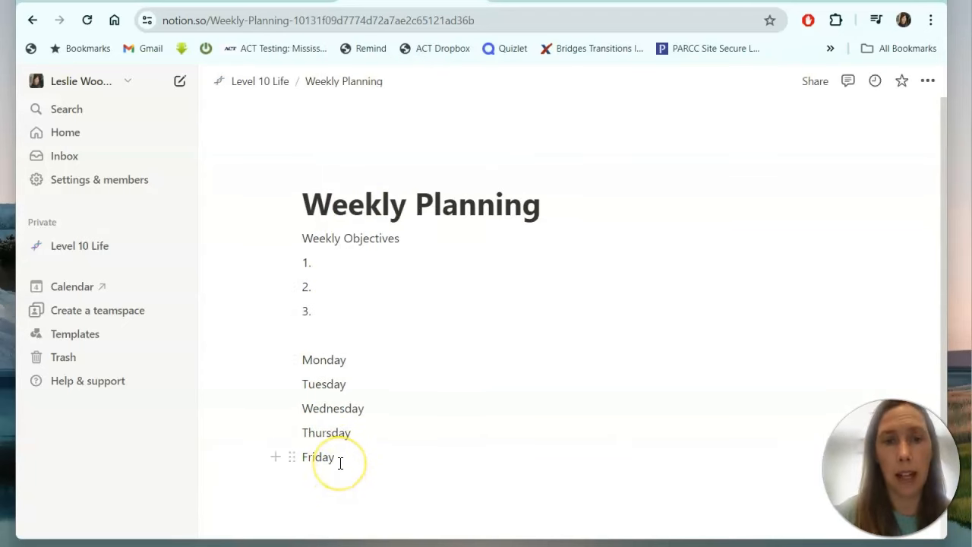
drag(340, 462, 295, 358)
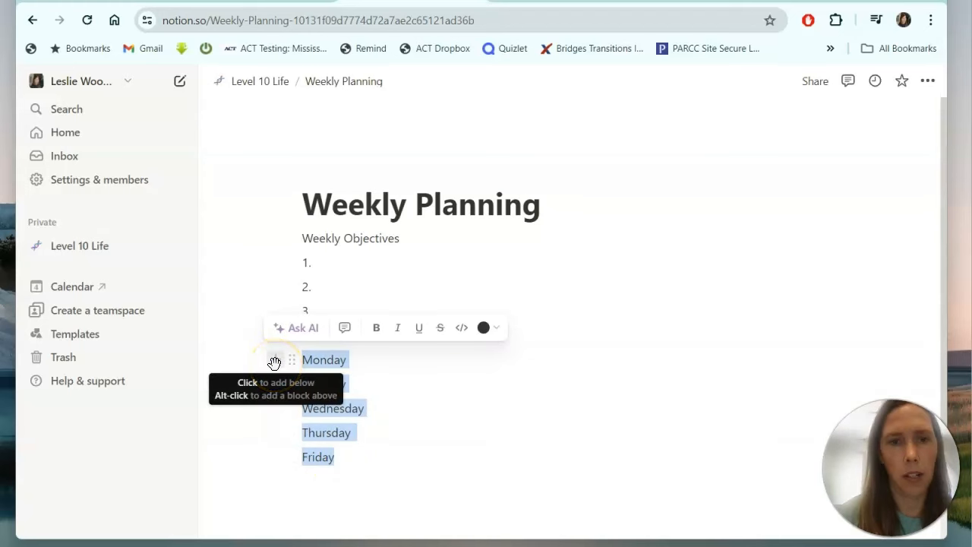
Turn the selected weekday lines into toggle lists.
click(292, 360)
mouse_move(251, 332)
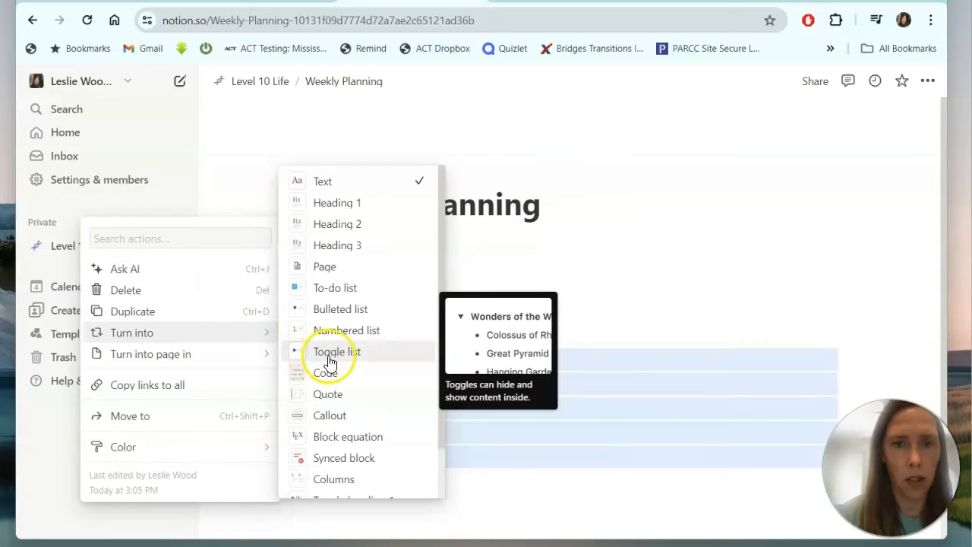
click(319, 353)
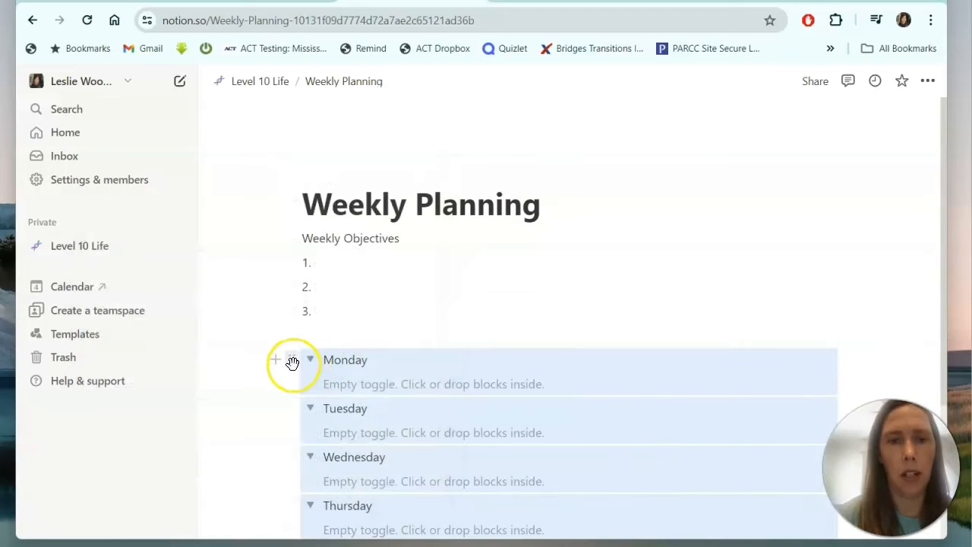
Give the Monday toggle an orange background.
click(291, 360)
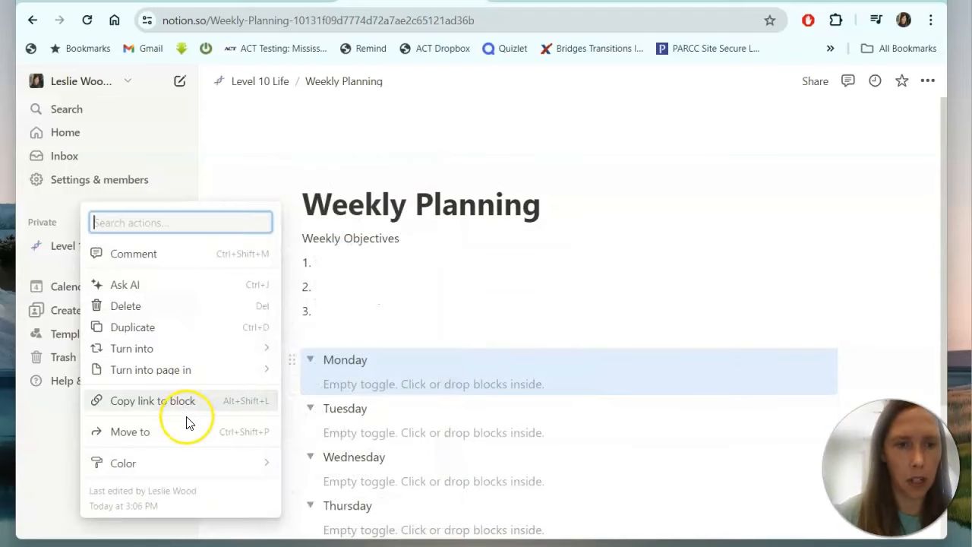
mouse_move(173, 470)
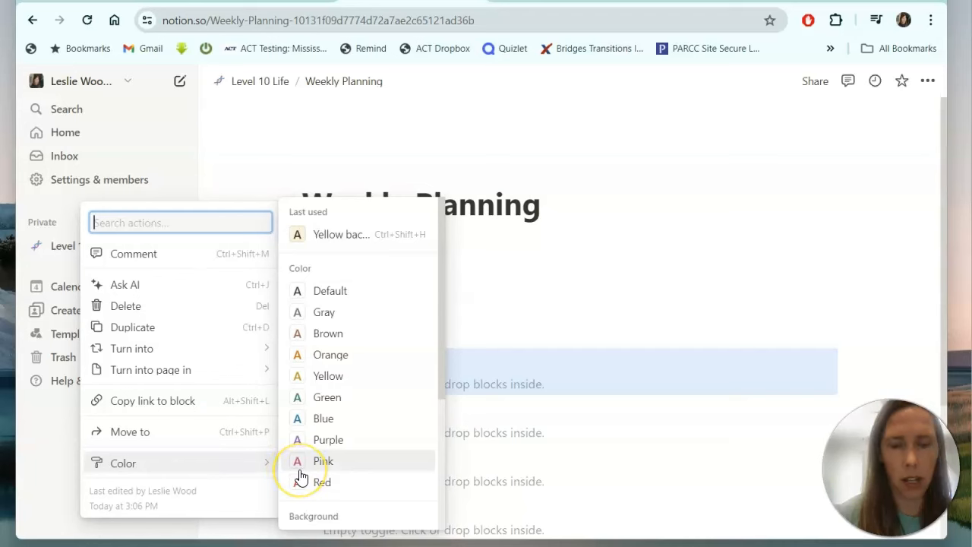
scroll(318, 474, down, 3)
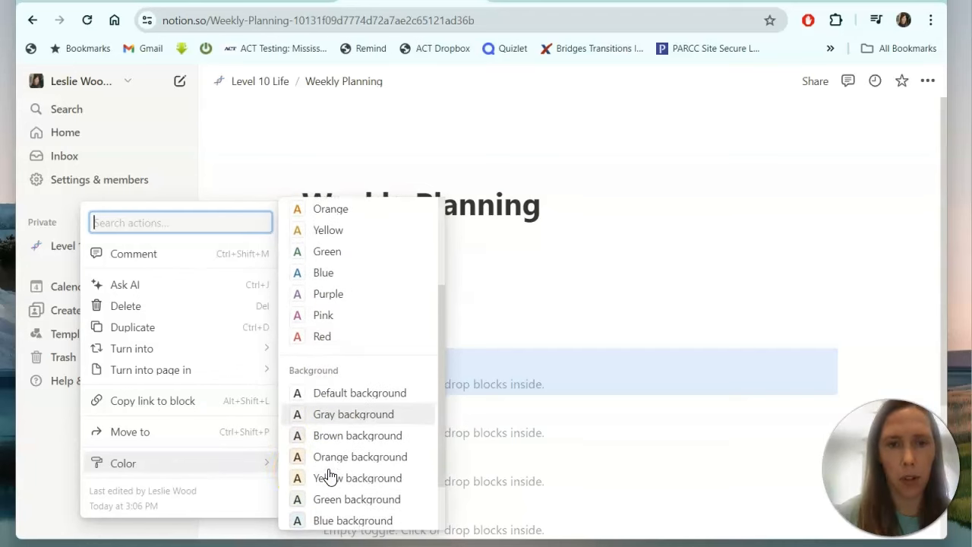
scroll(328, 476, down, 1)
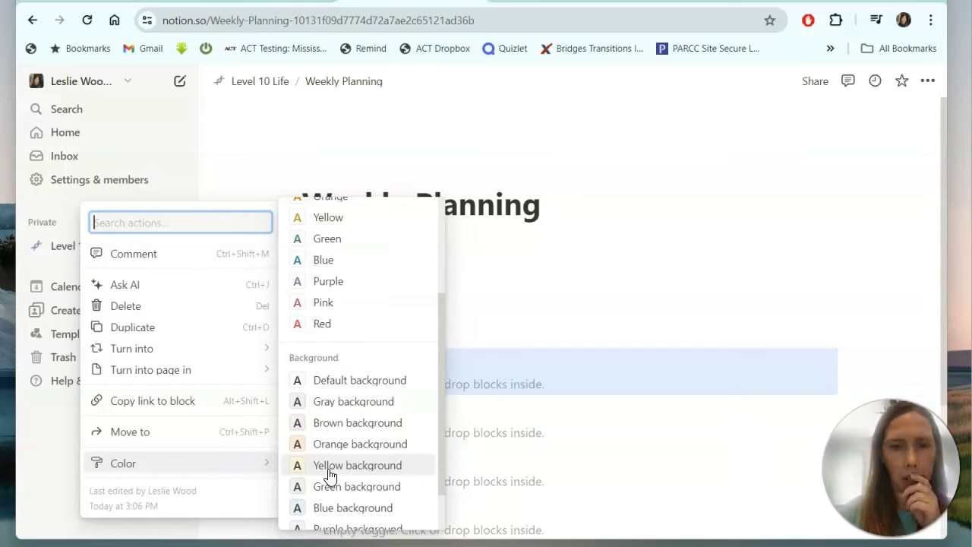
click(336, 445)
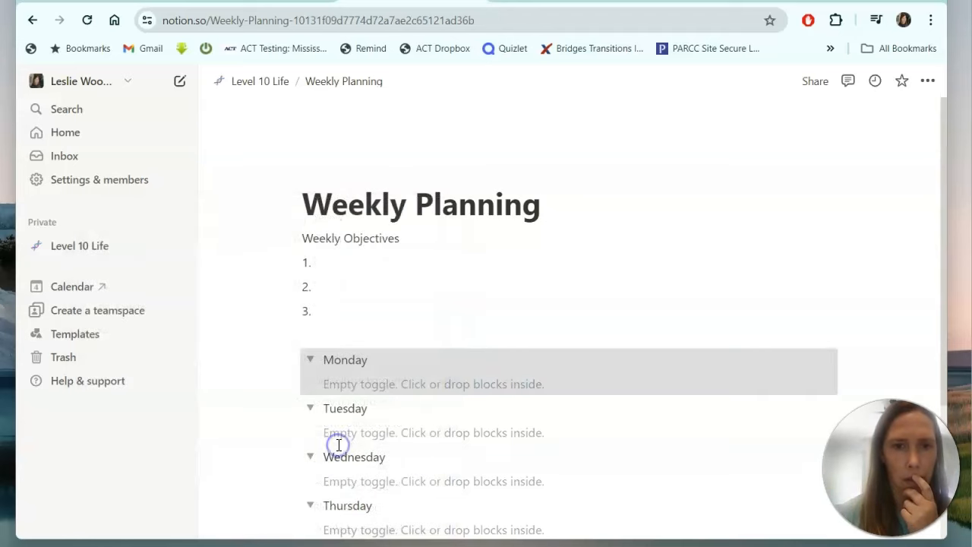
Give the Tuesday toggle a green background and bring up Wednesday's colour choices.
click(292, 410)
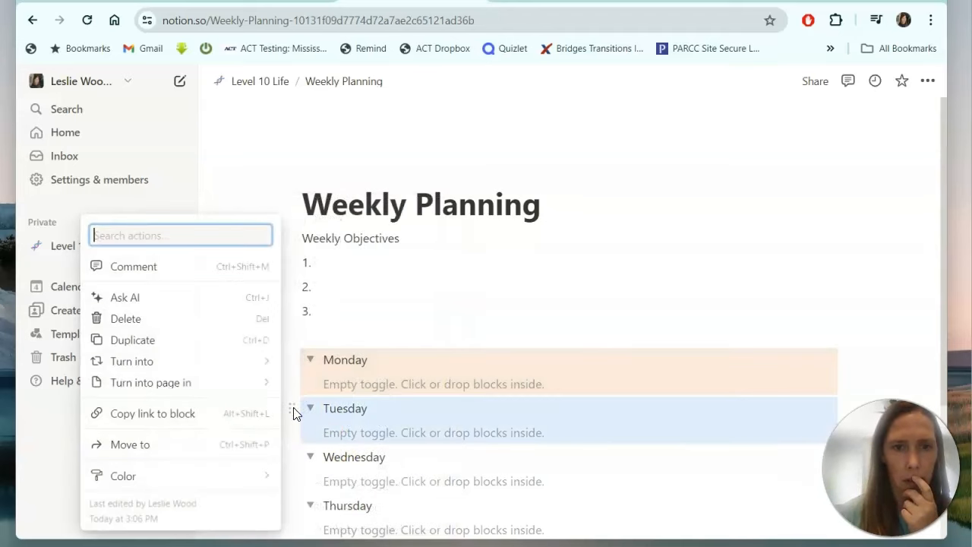
click(218, 475)
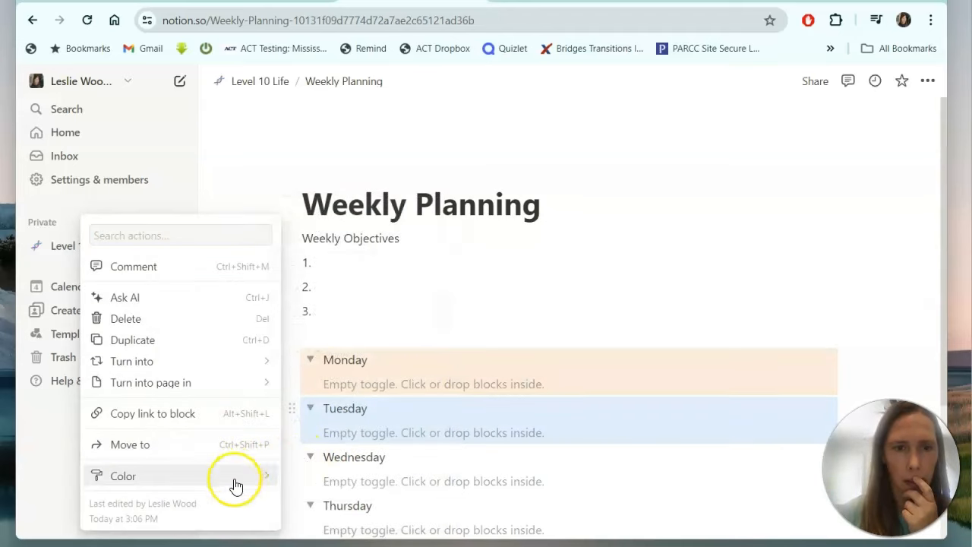
scroll(337, 467, down, 3)
click(336, 435)
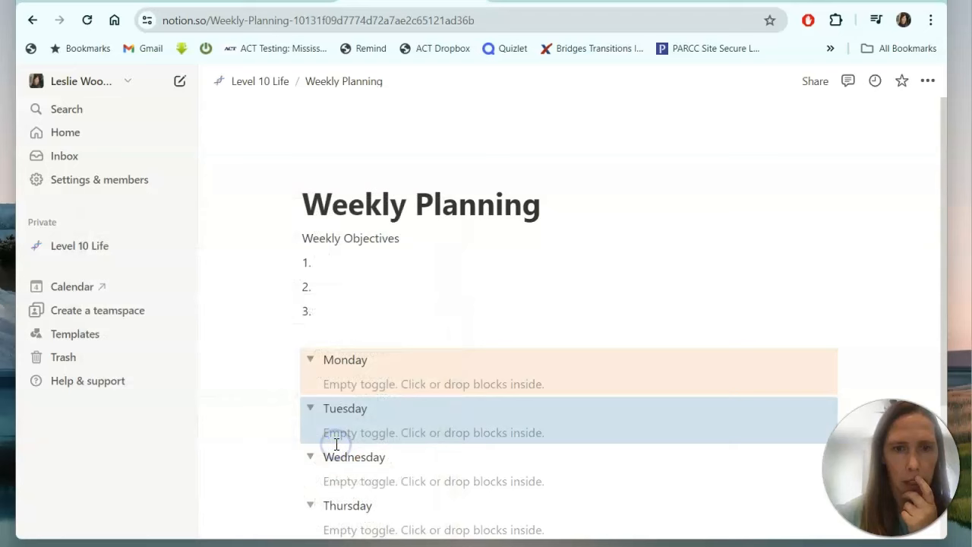
click(293, 459)
click(217, 473)
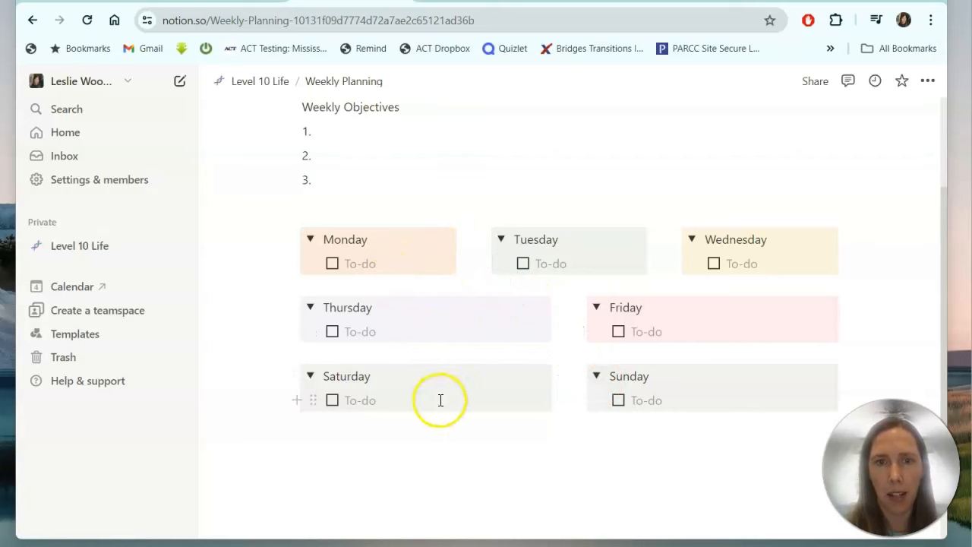
drag(297, 376, 863, 317)
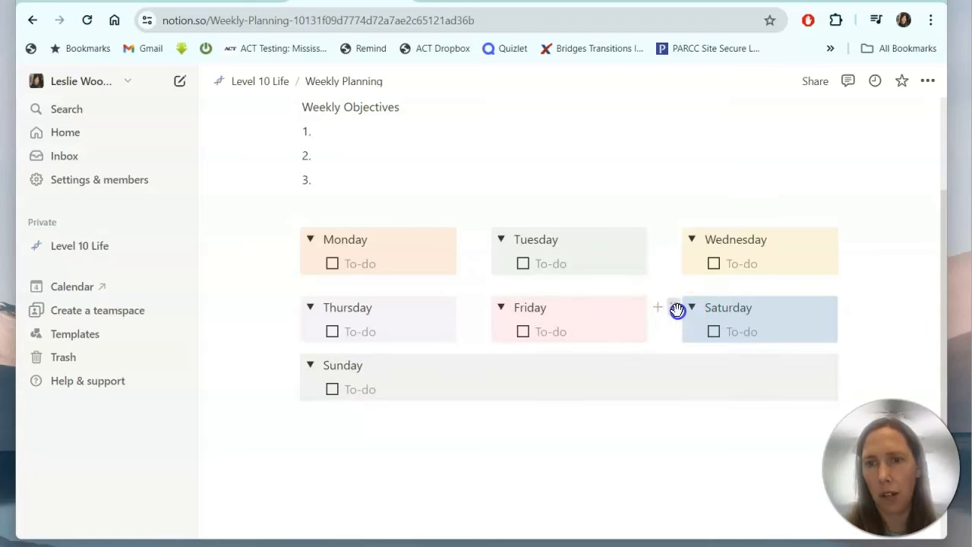
drag(677, 311, 252, 383)
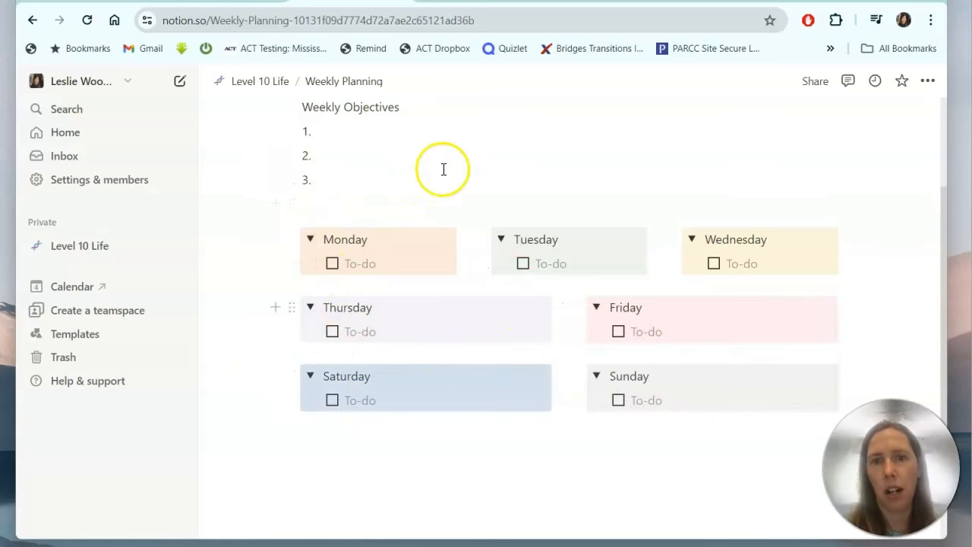
click(709, 301)
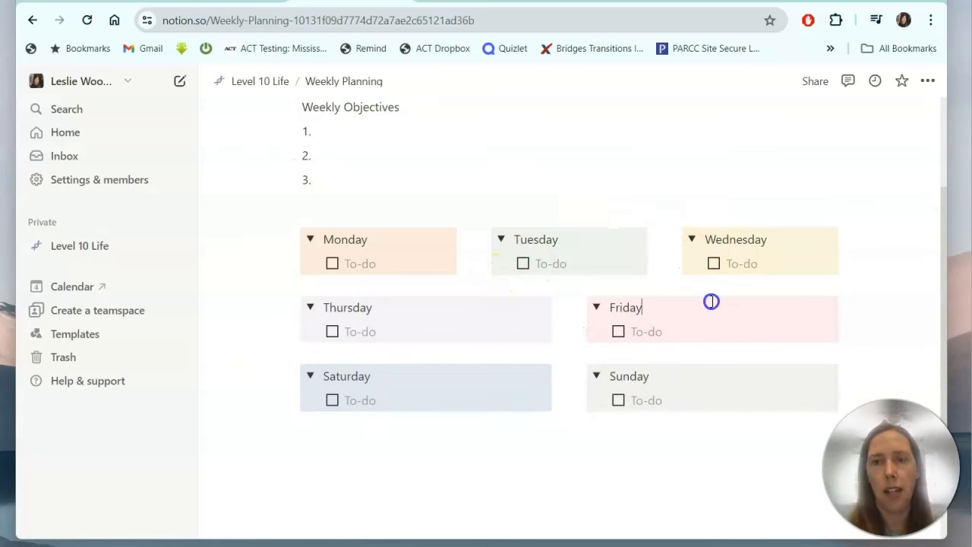
scroll(677, 171, up, 2)
scroll(677, 171, down, 1)
scroll(678, 172, up, 1)
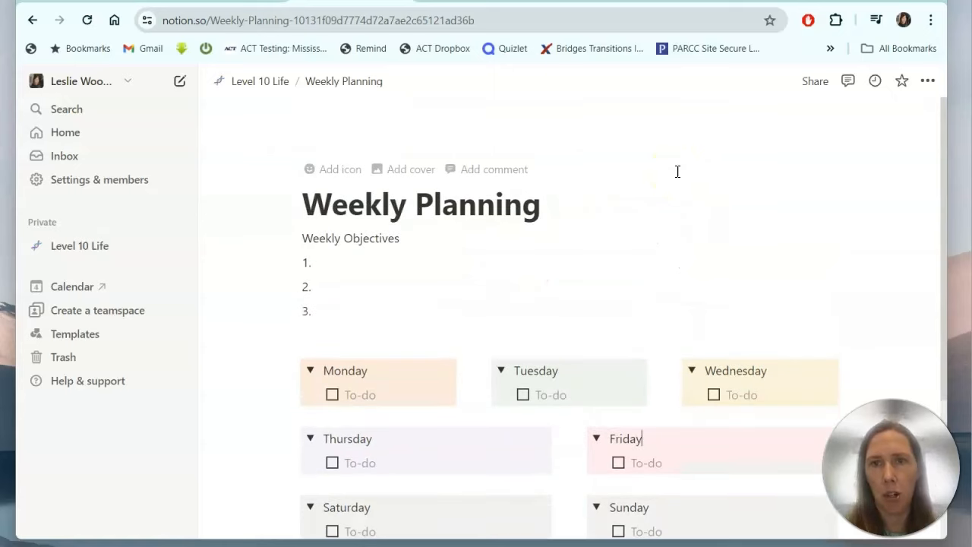
scroll(677, 171, down, 1)
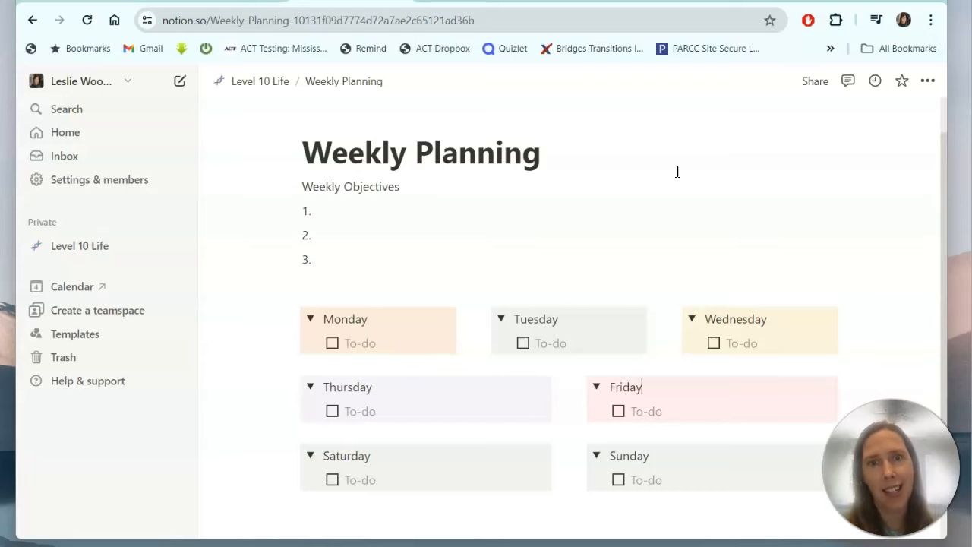
Visit Weekly Review from the dashboard, then open Habit Tracker and scroll to this week's cards.
click(271, 83)
click(747, 328)
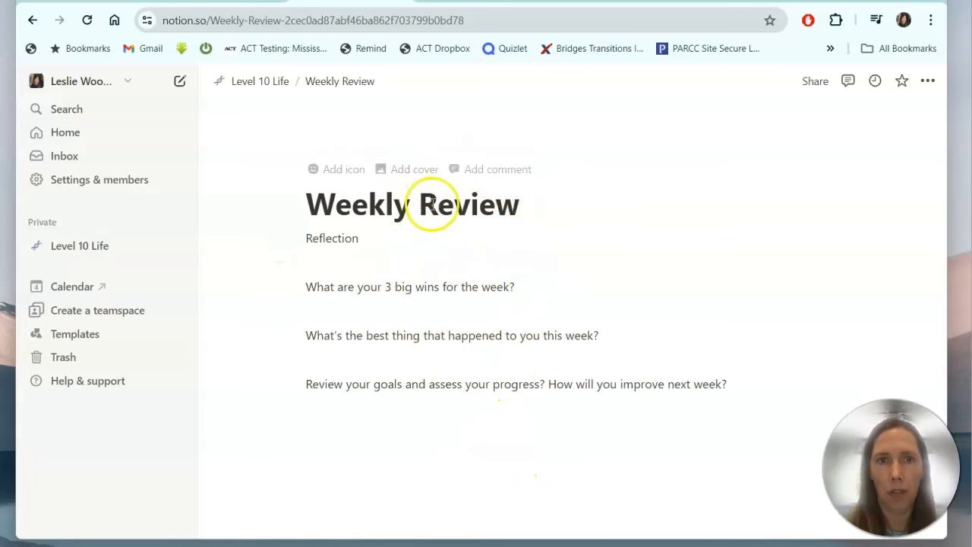
click(269, 82)
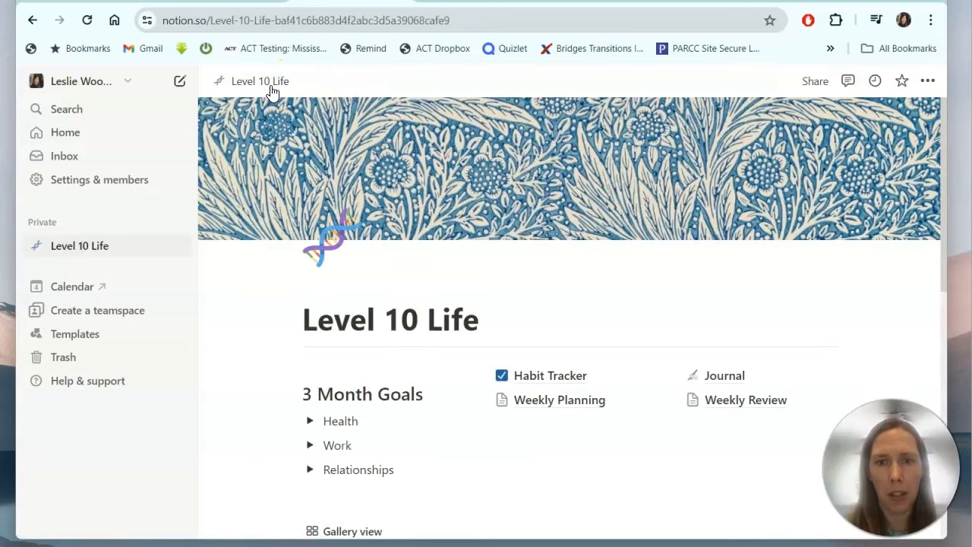
mouse_move(562, 385)
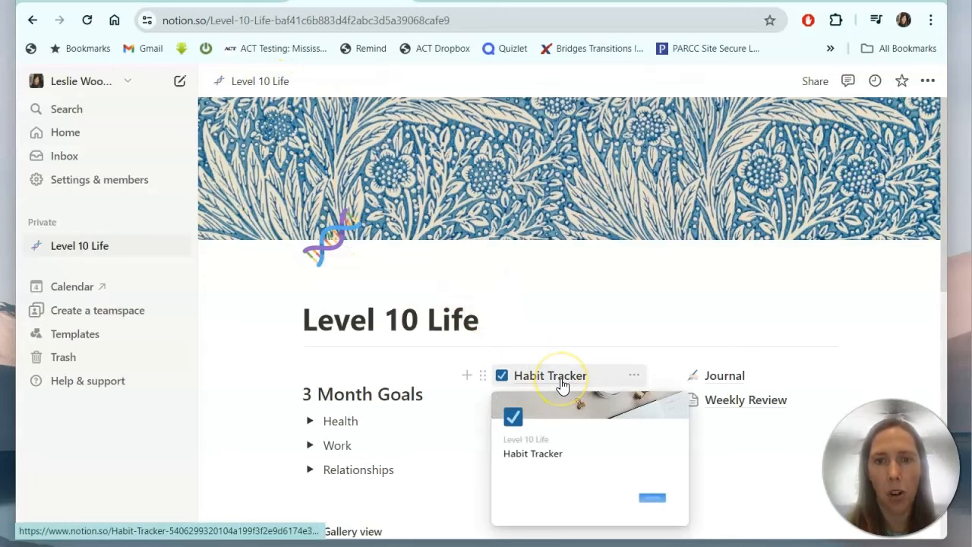
click(562, 386)
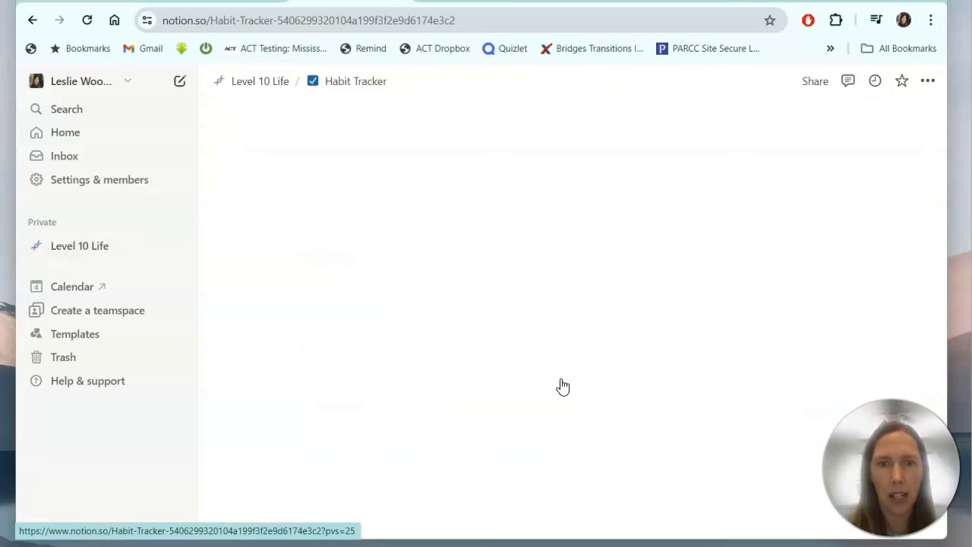
scroll(562, 379, down, 3)
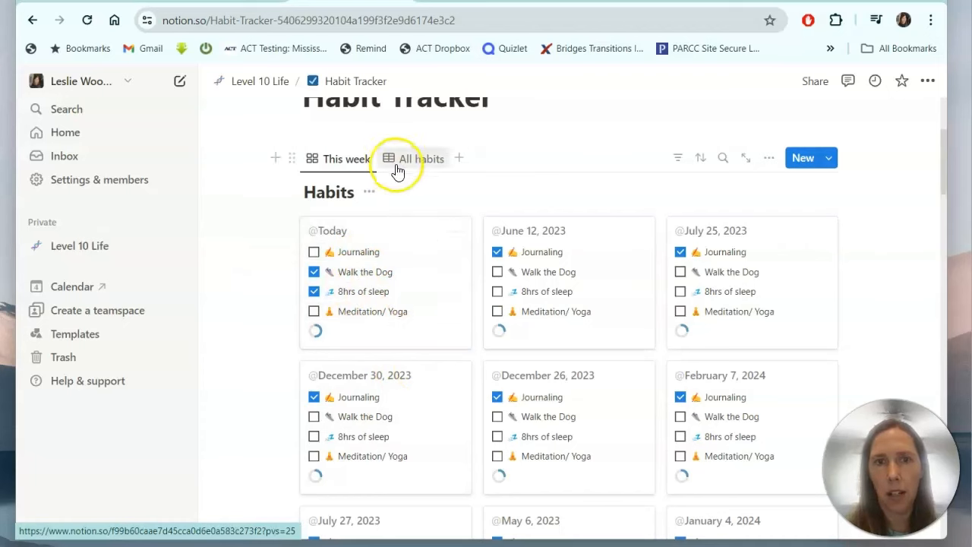
Add a checkbox property 'Spend quality time with Family' to today's habit entry.
click(397, 231)
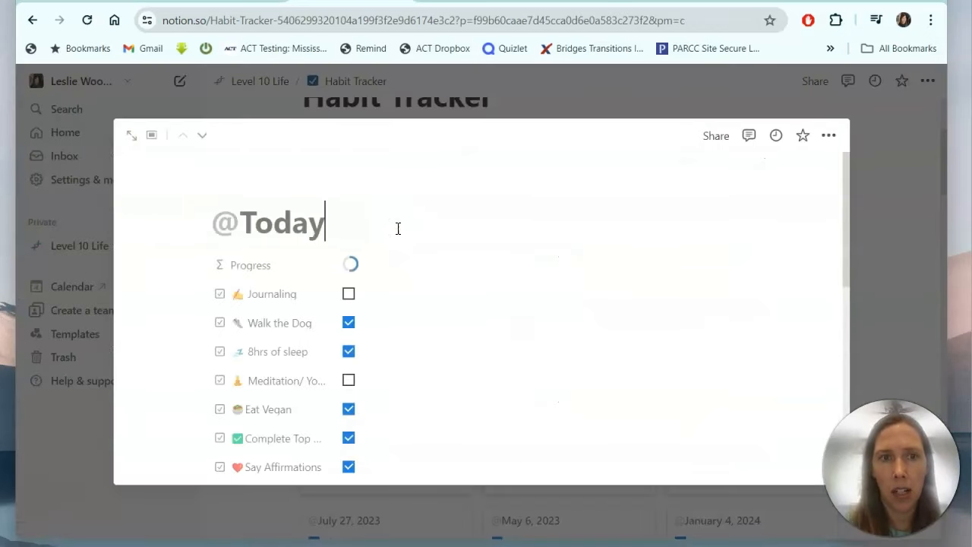
scroll(397, 231, down, 3)
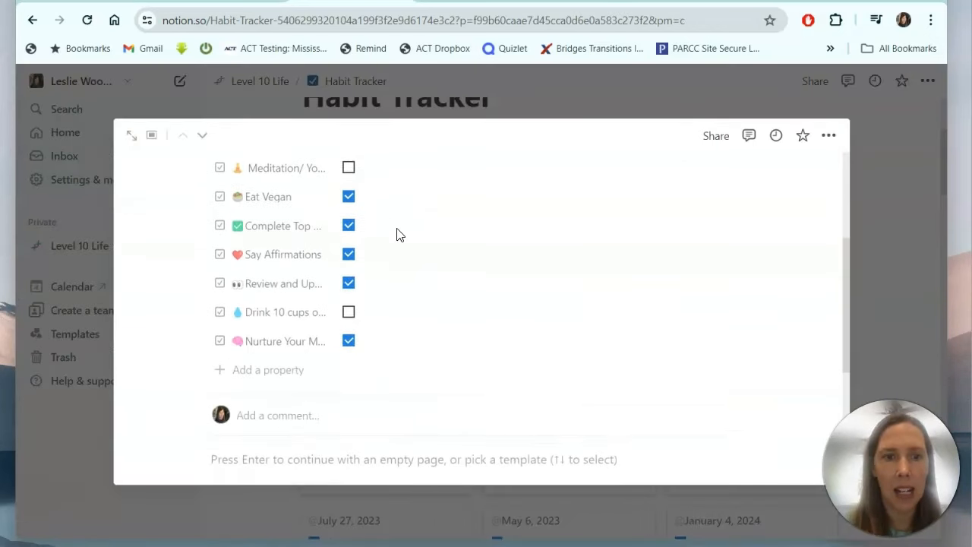
click(254, 367)
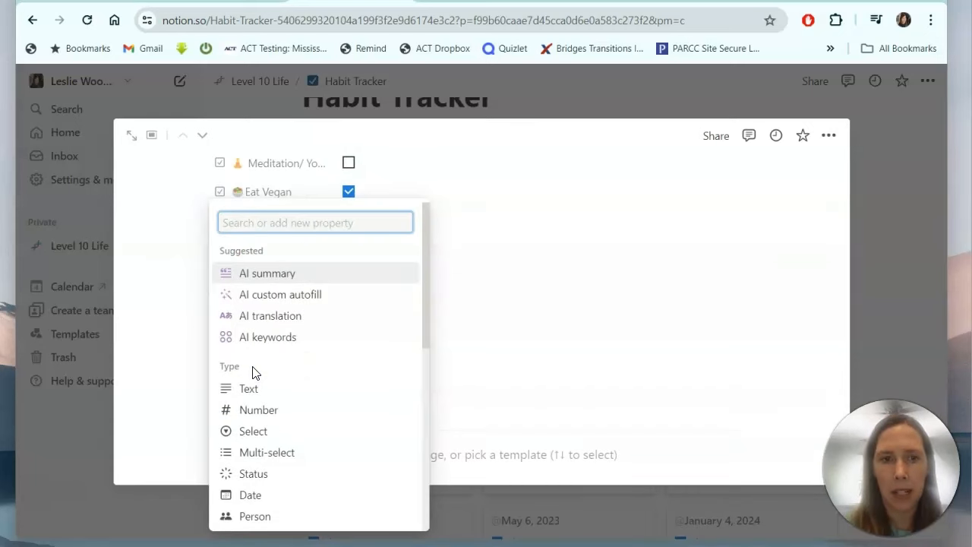
scroll(254, 372, down, 4)
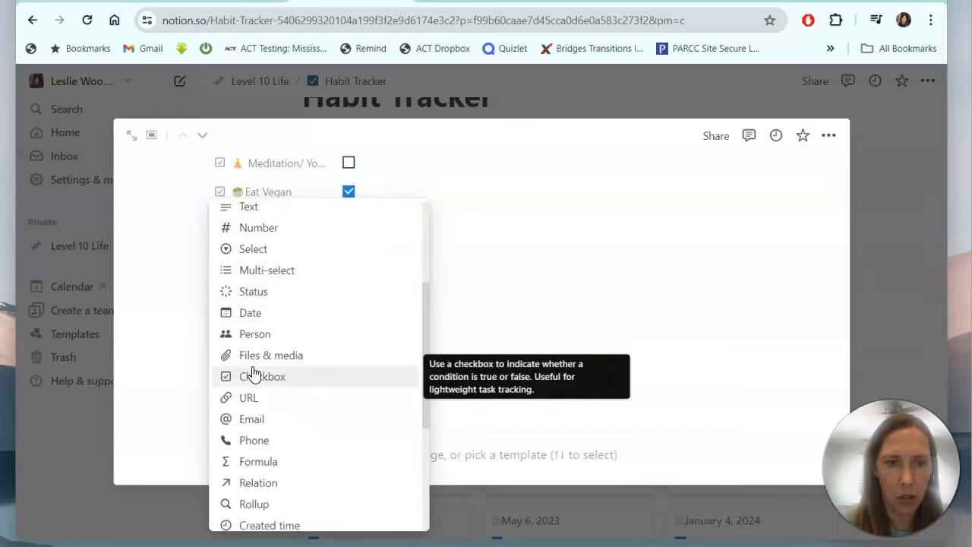
scroll(253, 372, down, 1)
scroll(266, 334, up, 2)
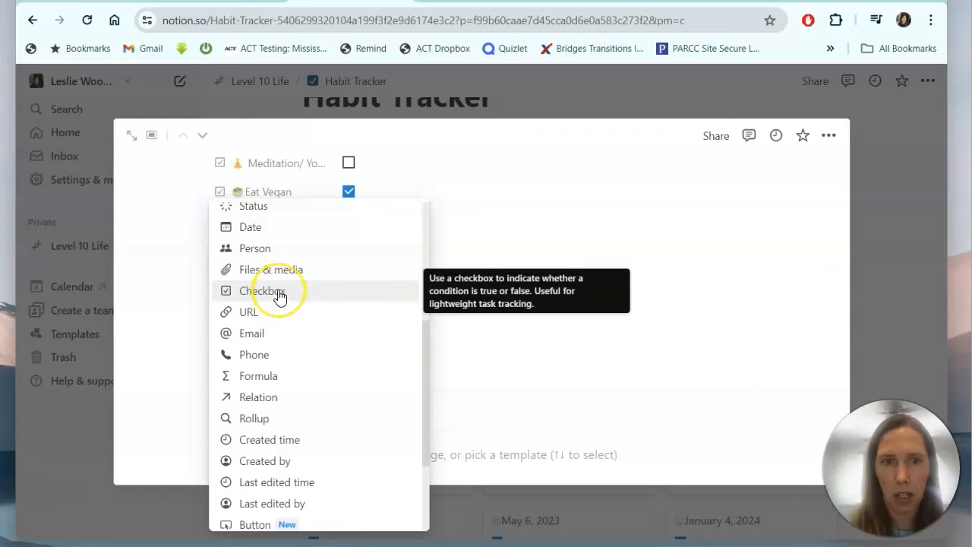
click(279, 294)
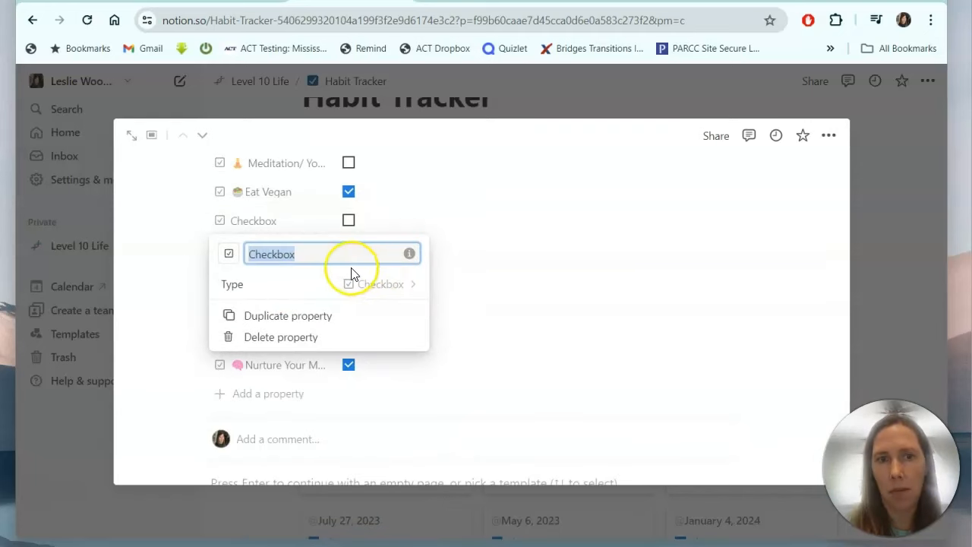
text(Spend quality time with)
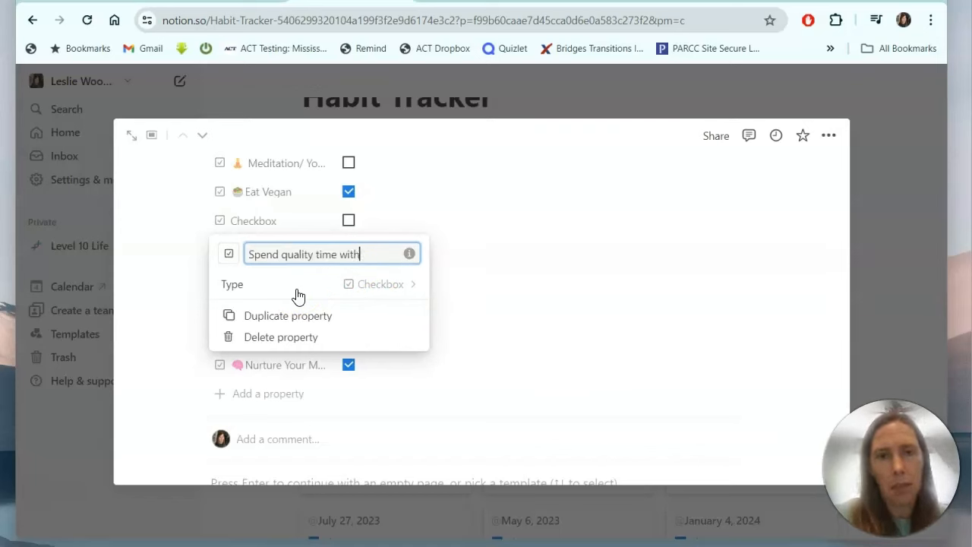
text( Family)
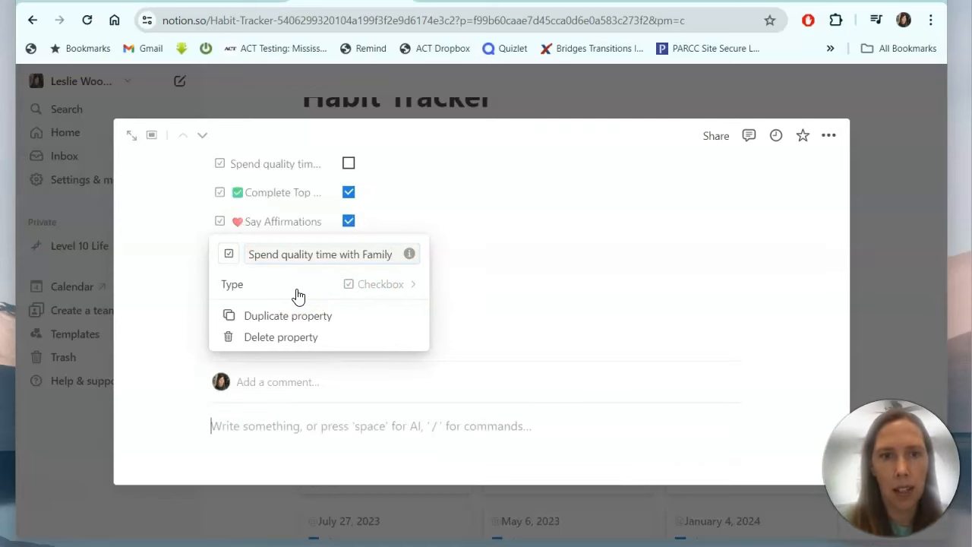
click(520, 255)
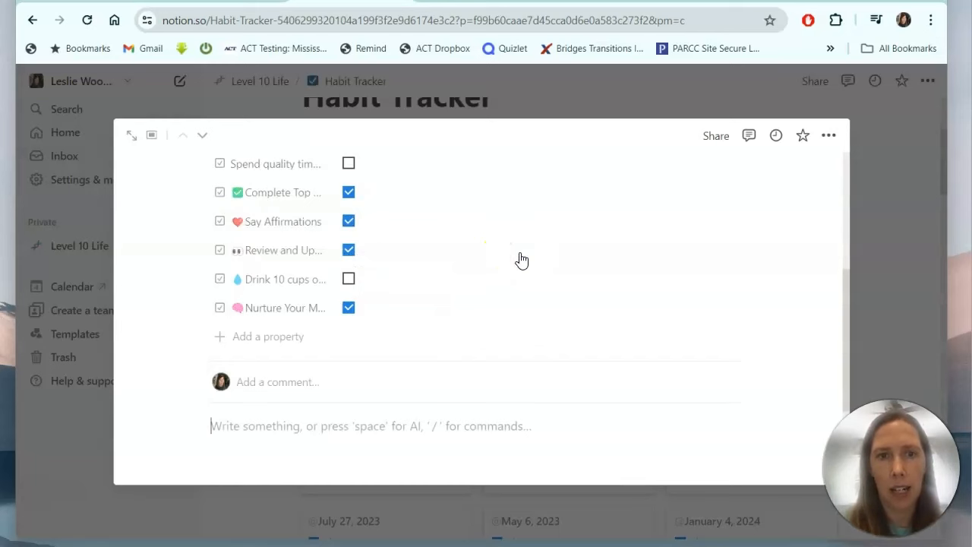
Put a family emoji at the start of the Spend quality time with Family property name.
scroll(521, 260, up, 4)
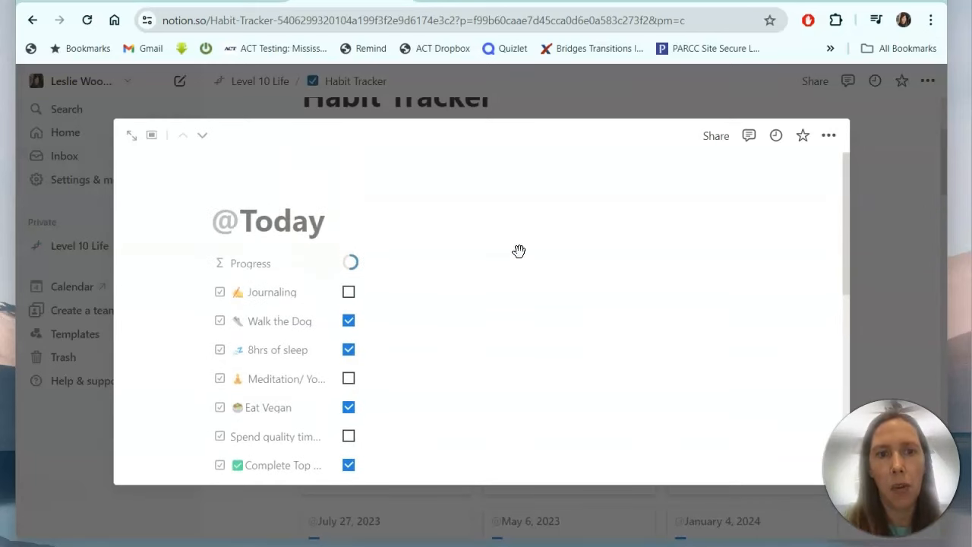
scroll(518, 261, down, 3)
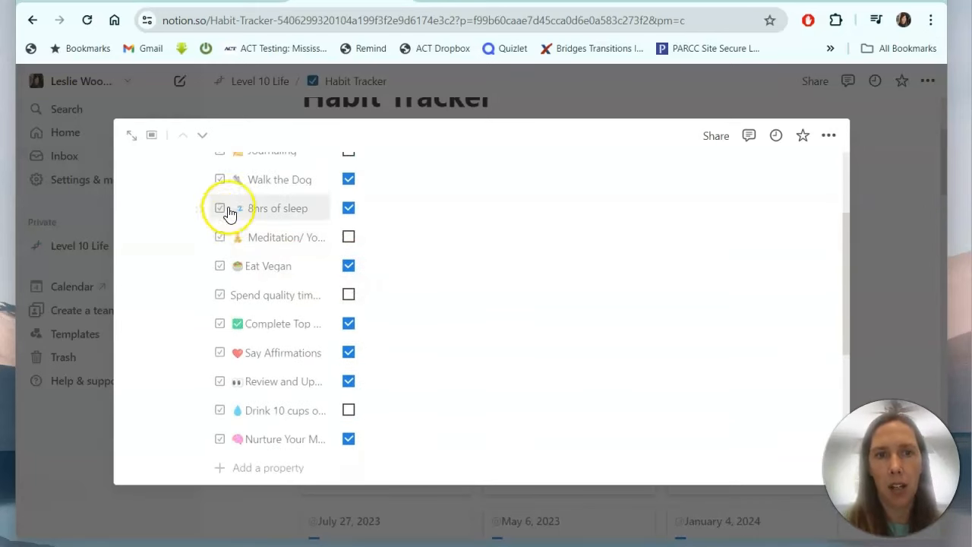
scroll(232, 217, up, 3)
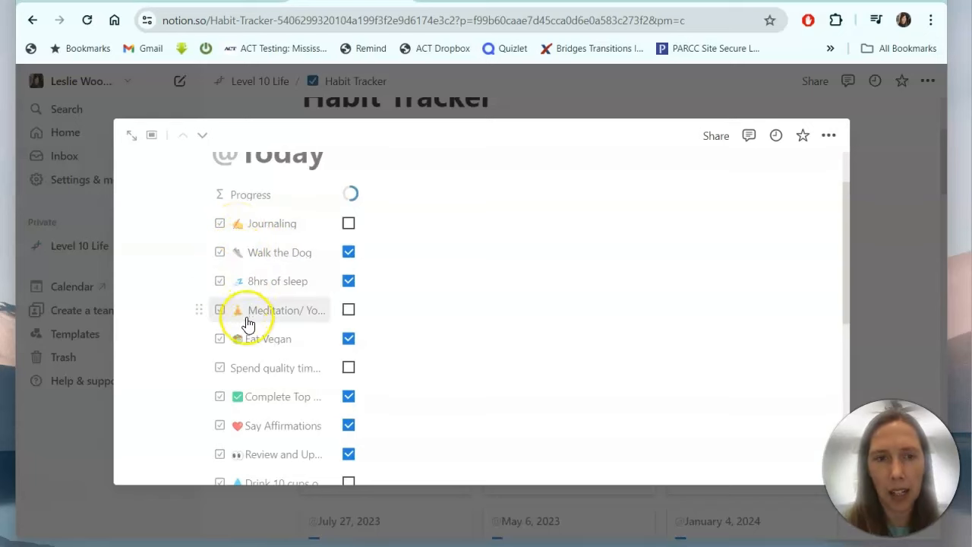
scroll(242, 343, down, 3)
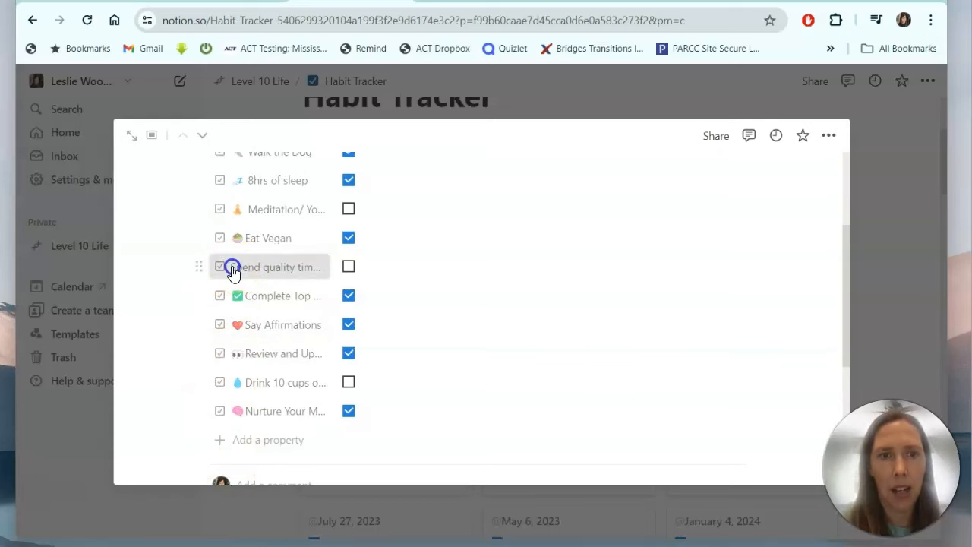
click(231, 269)
click(251, 296)
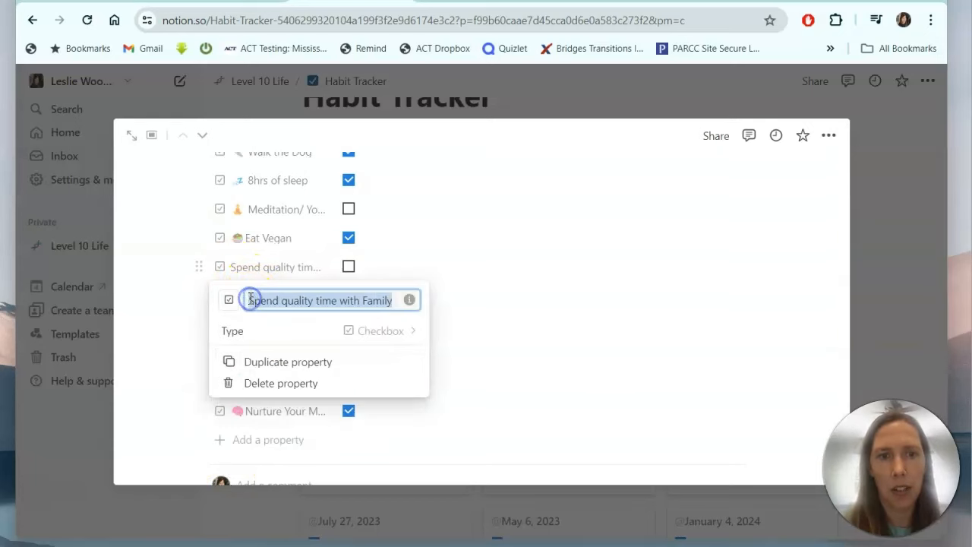
click(248, 303)
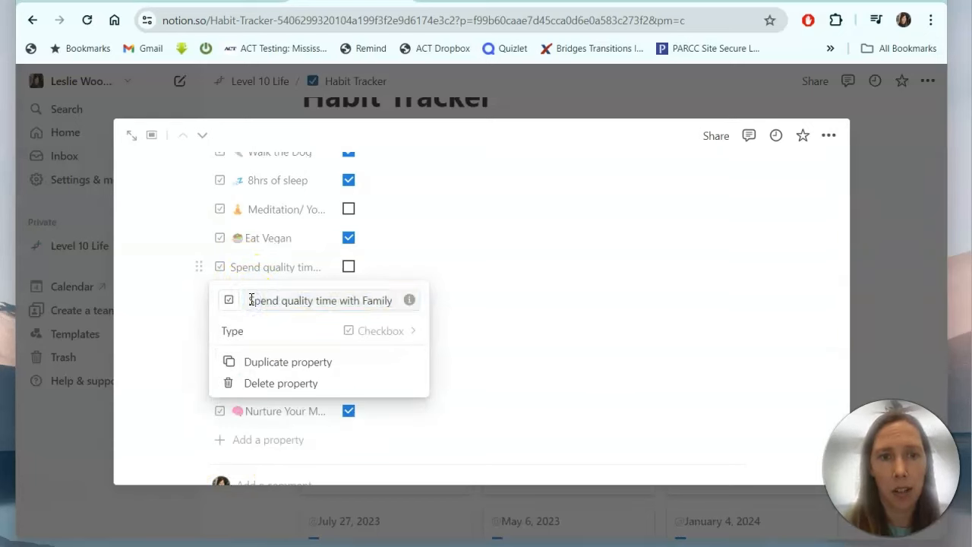
click(250, 300)
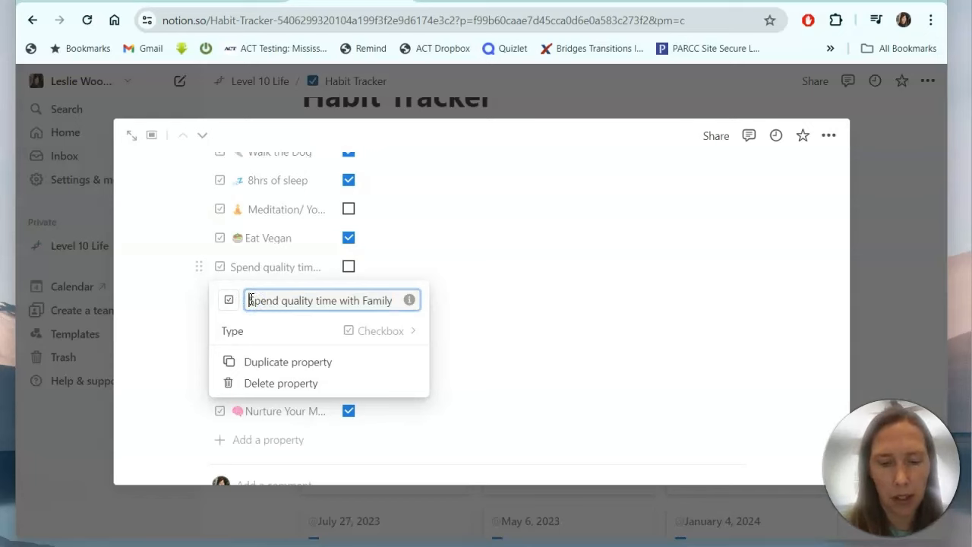
right_click(249, 300)
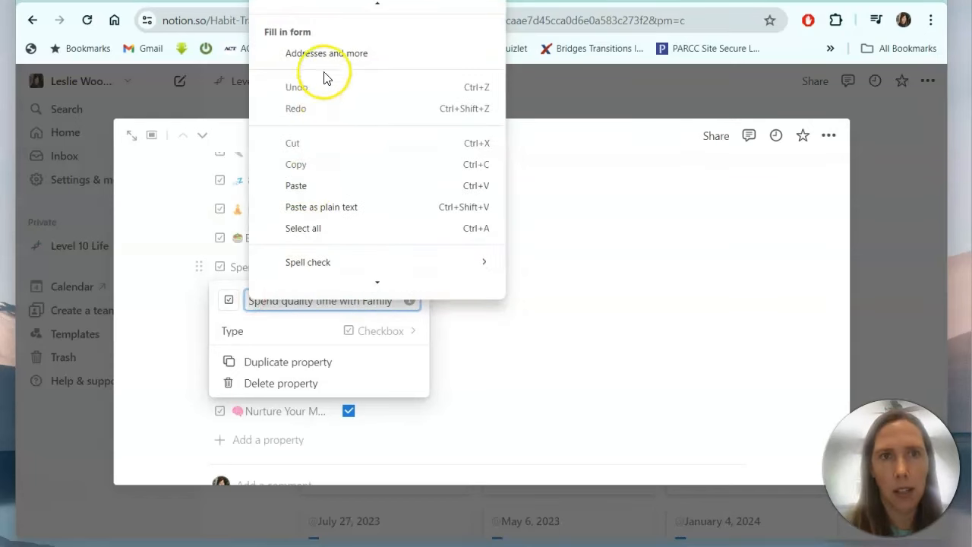
click(304, 5)
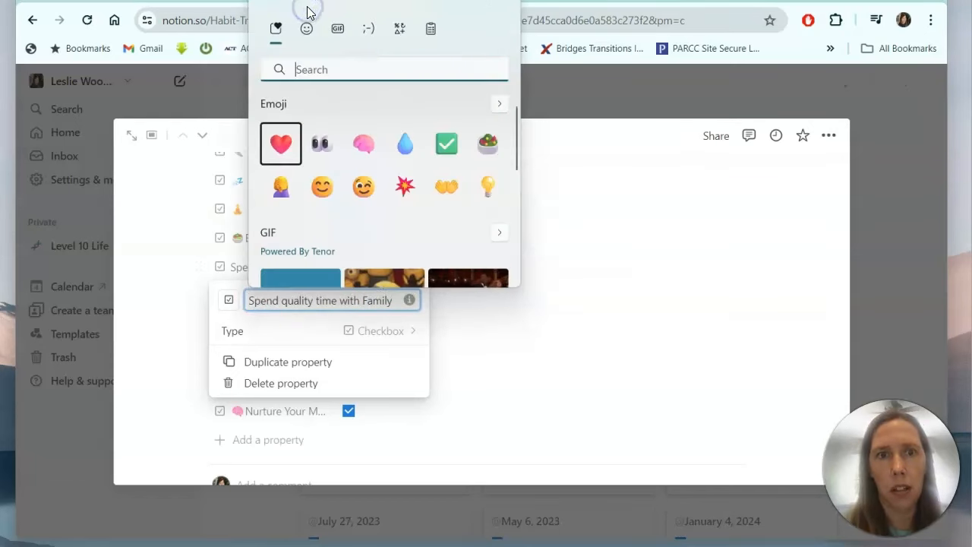
text(family)
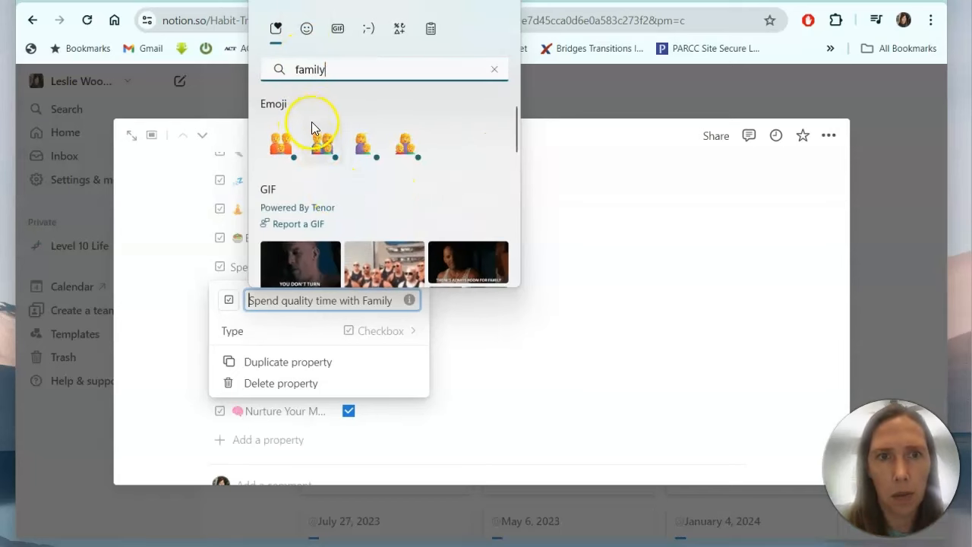
click(317, 143)
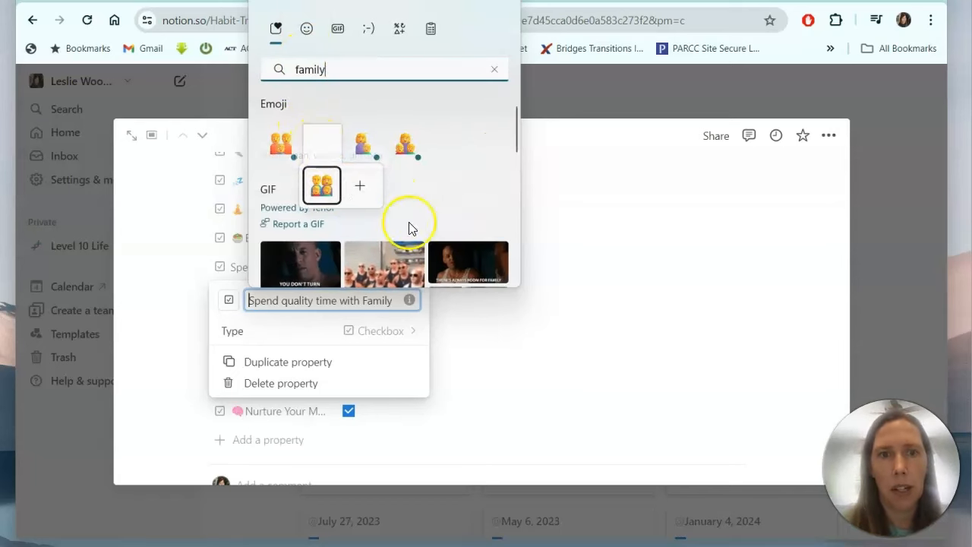
click(548, 239)
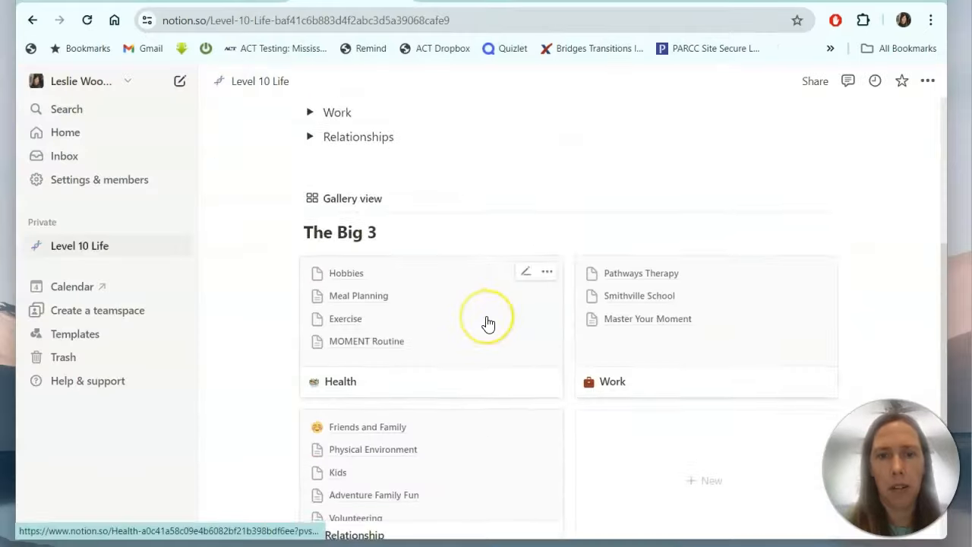
scroll(485, 322, down, 2)
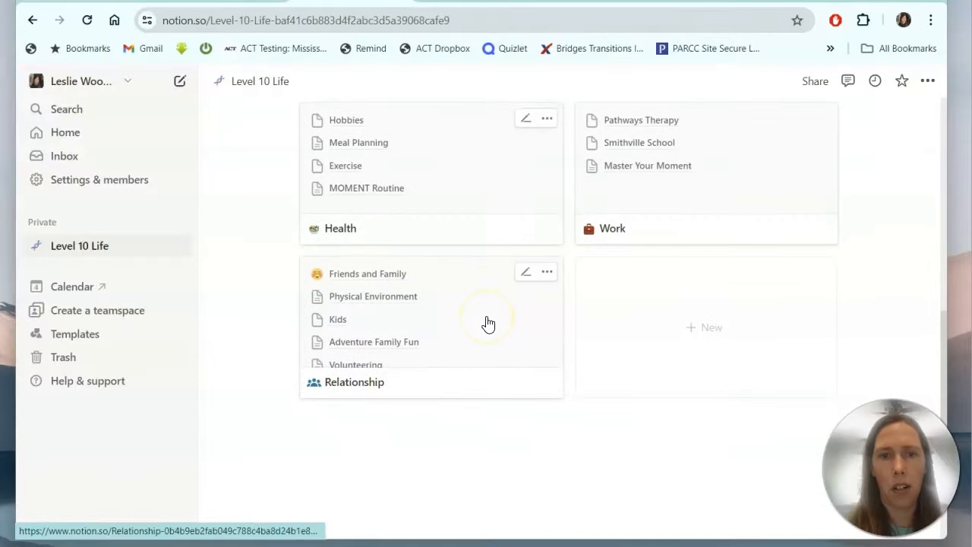
scroll(486, 322, up, 1)
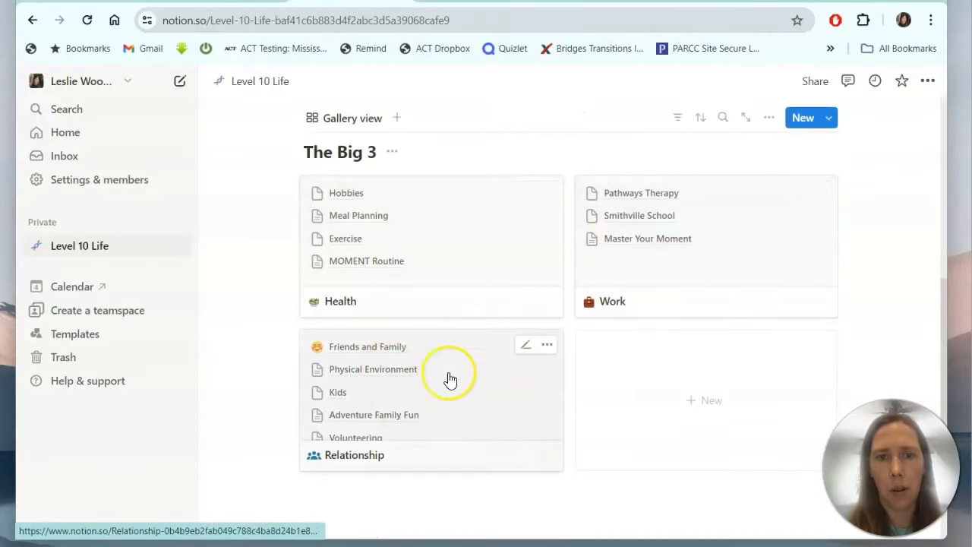
scroll(421, 347, down, 1)
scroll(423, 349, up, 3)
scroll(423, 347, up, 3)
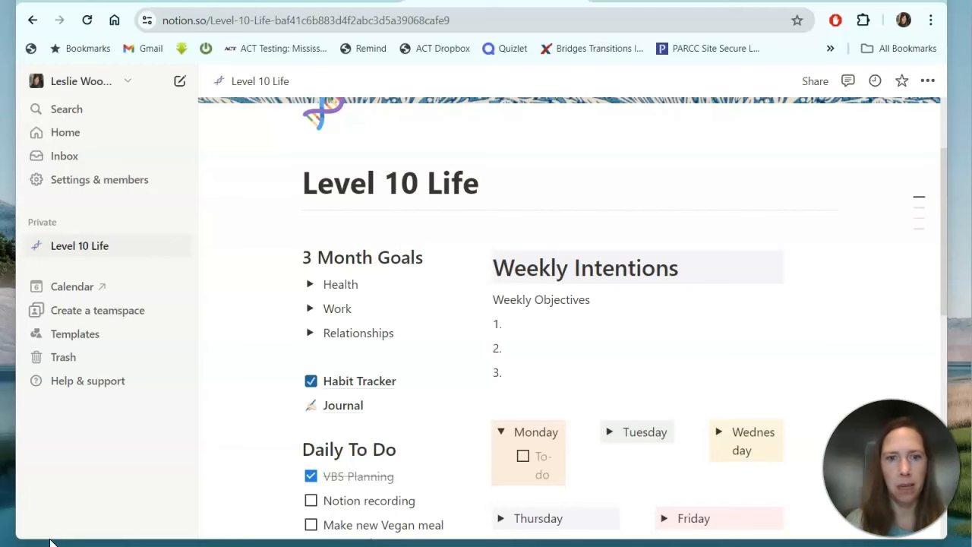
scroll(486, 349, down, 3)
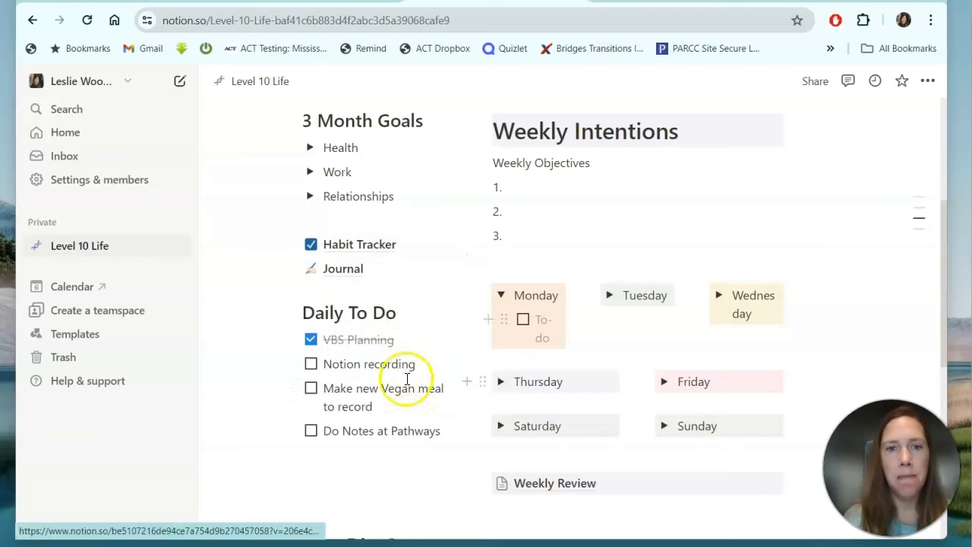
mouse_move(418, 273)
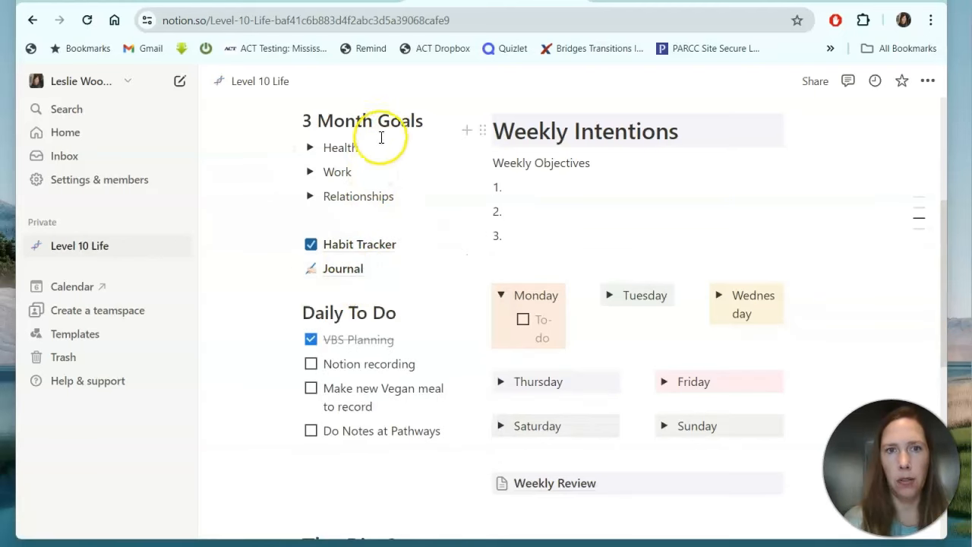
click(308, 151)
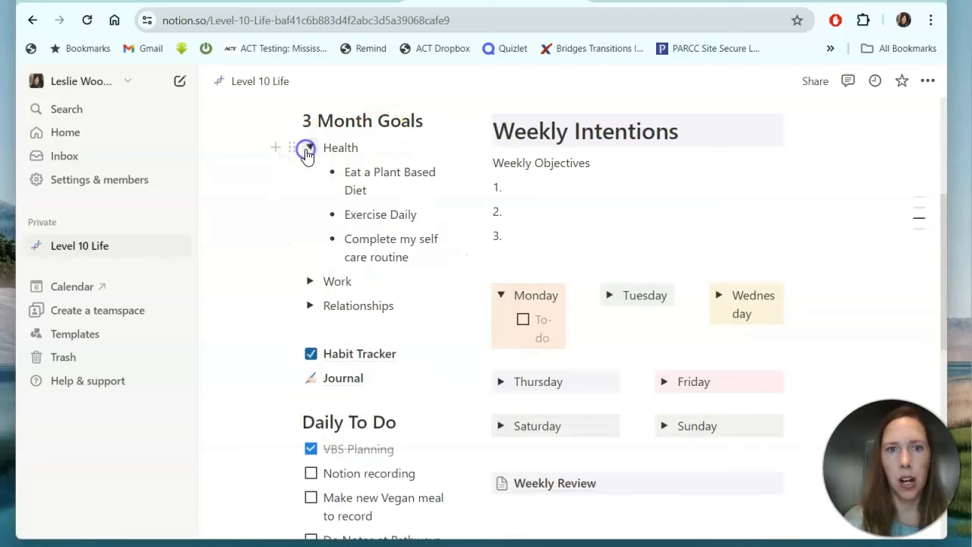
click(309, 149)
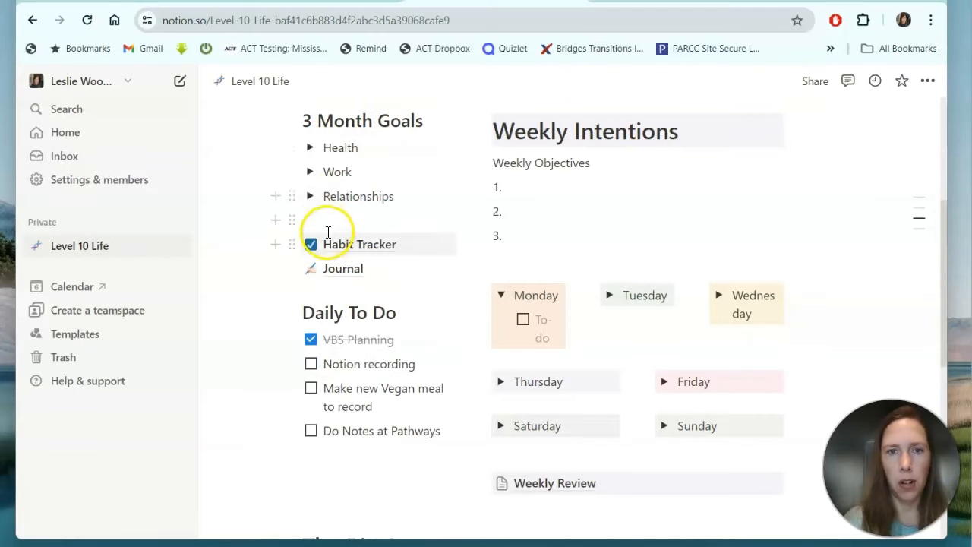
scroll(599, 202, up, 2)
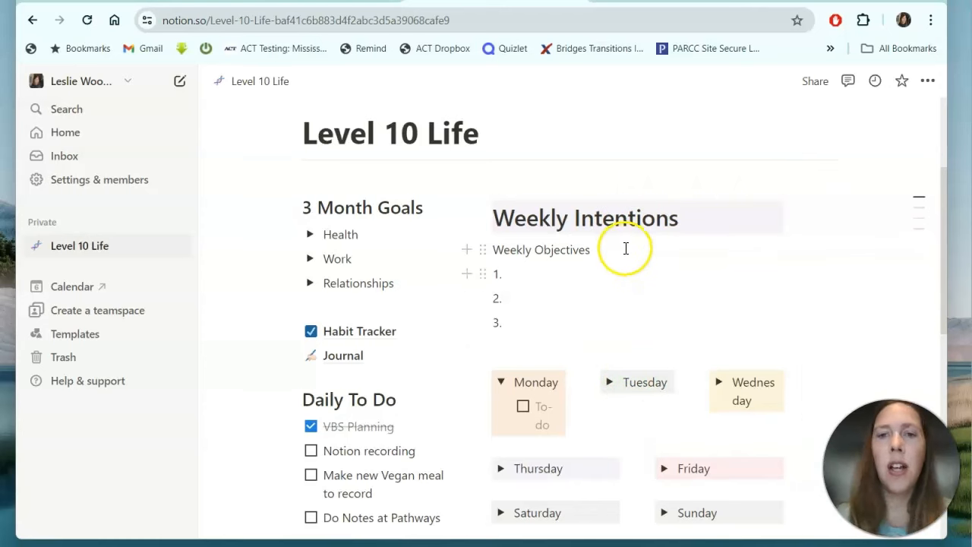
scroll(630, 241, down, 3)
scroll(630, 242, up, 2)
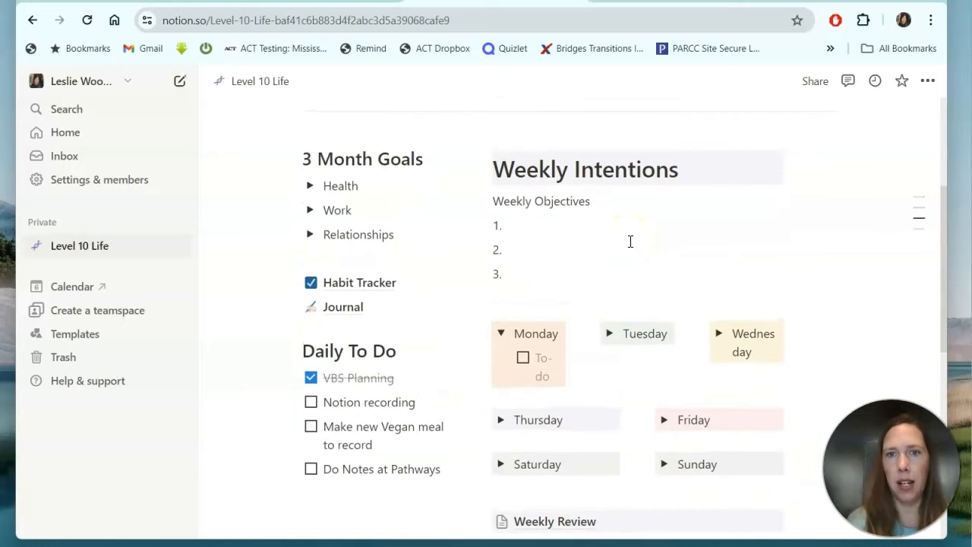
scroll(630, 242, up, 3)
scroll(629, 242, down, 2)
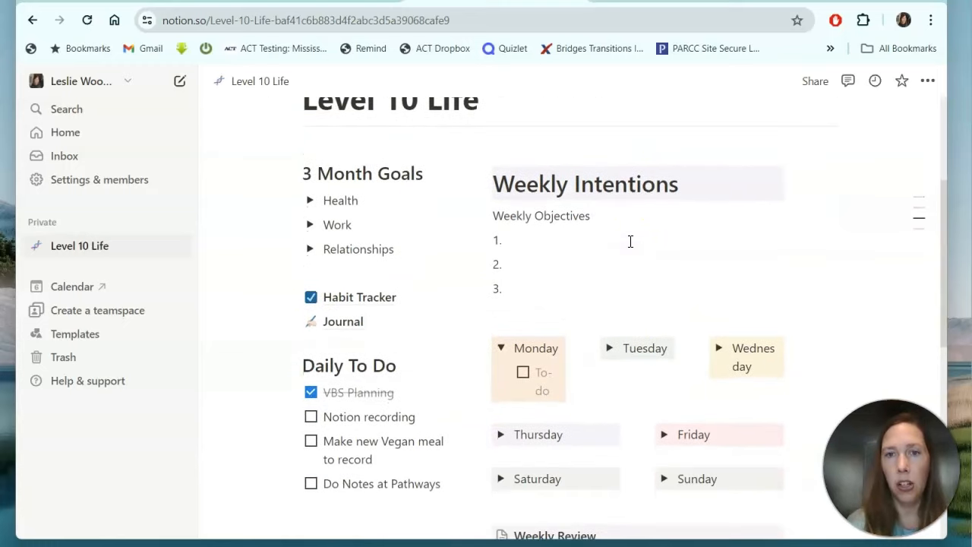
click(630, 193)
scroll(629, 191, down, 1)
click(525, 210)
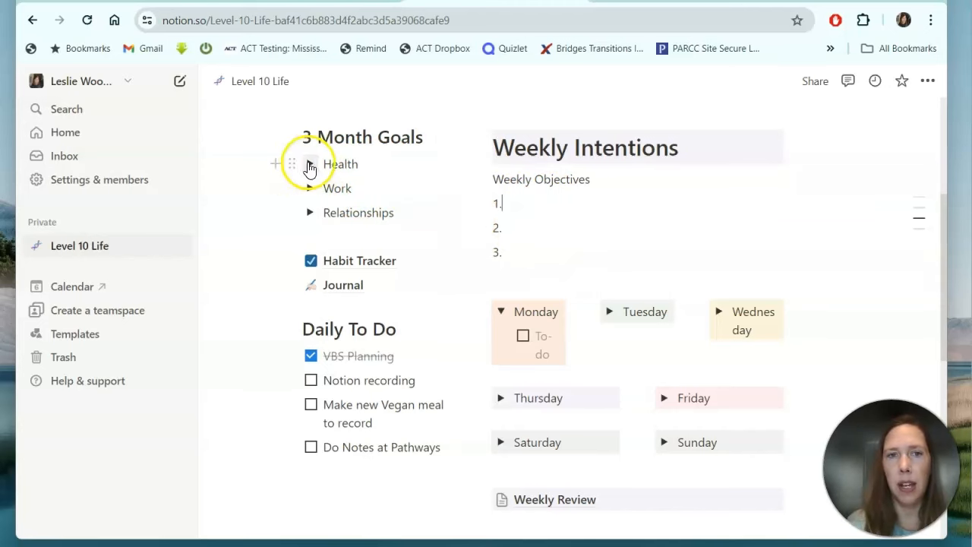
click(309, 170)
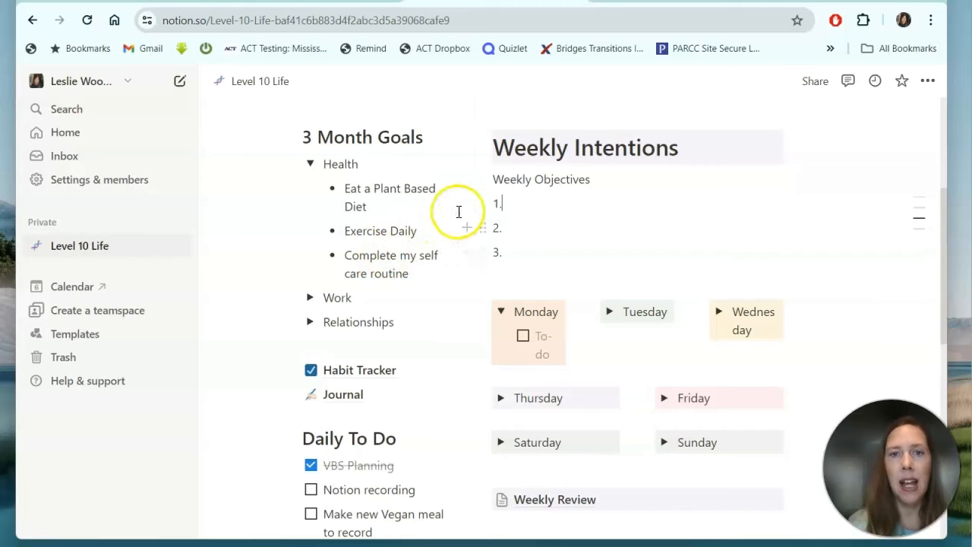
click(376, 209)
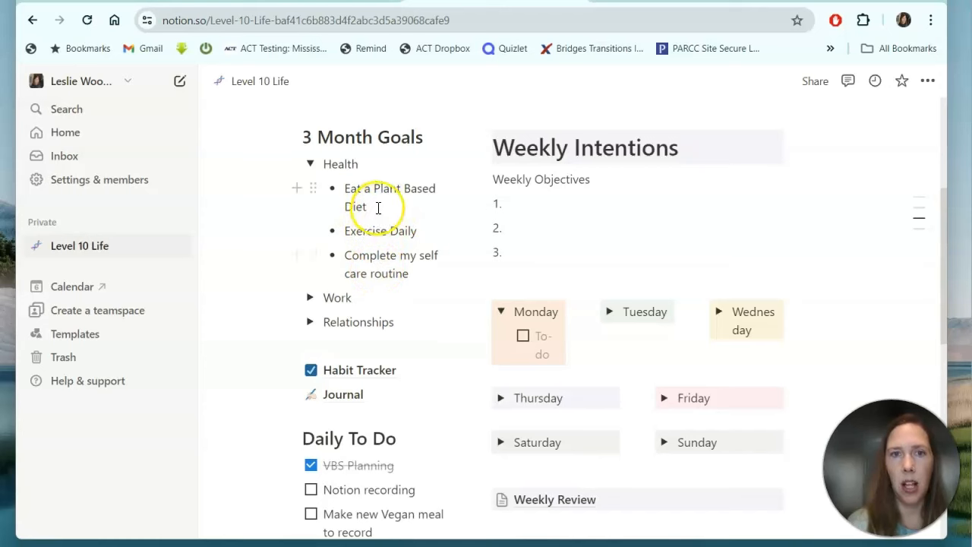
scroll(560, 405, down, 2)
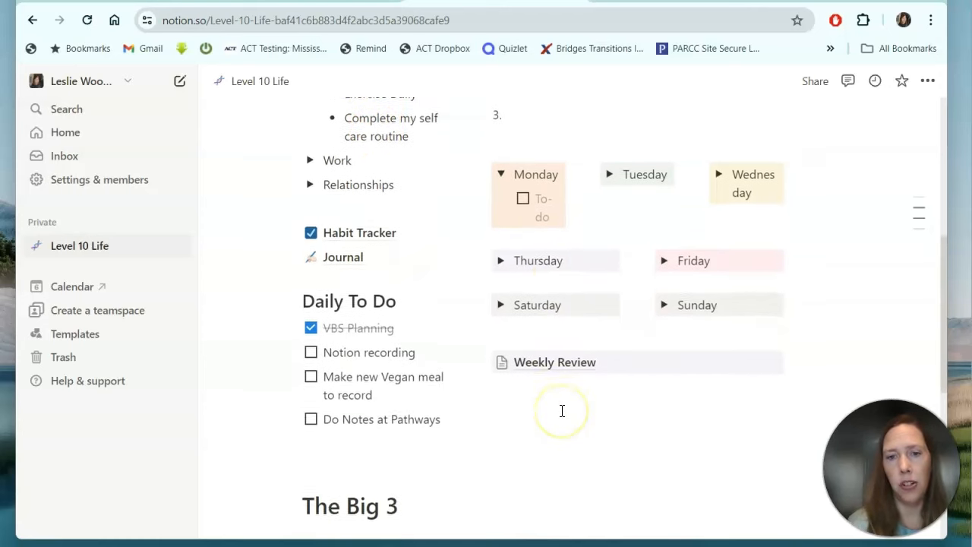
scroll(445, 329, up, 2)
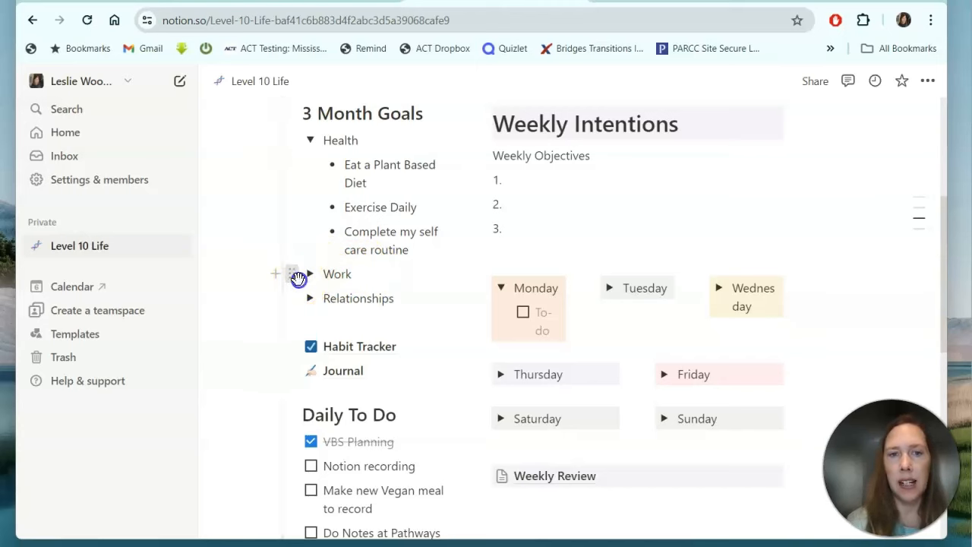
right_click(306, 278)
click(308, 275)
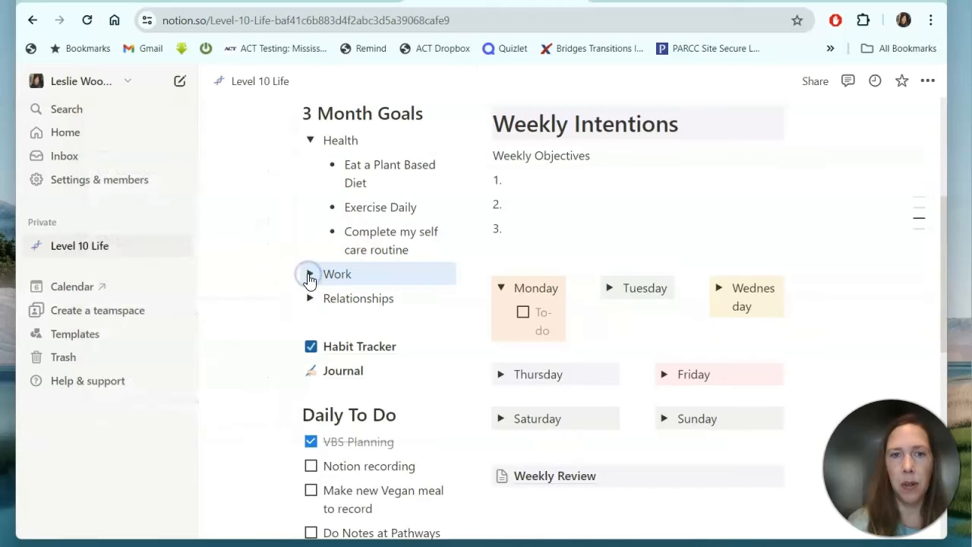
click(307, 275)
scroll(350, 489, down, 4)
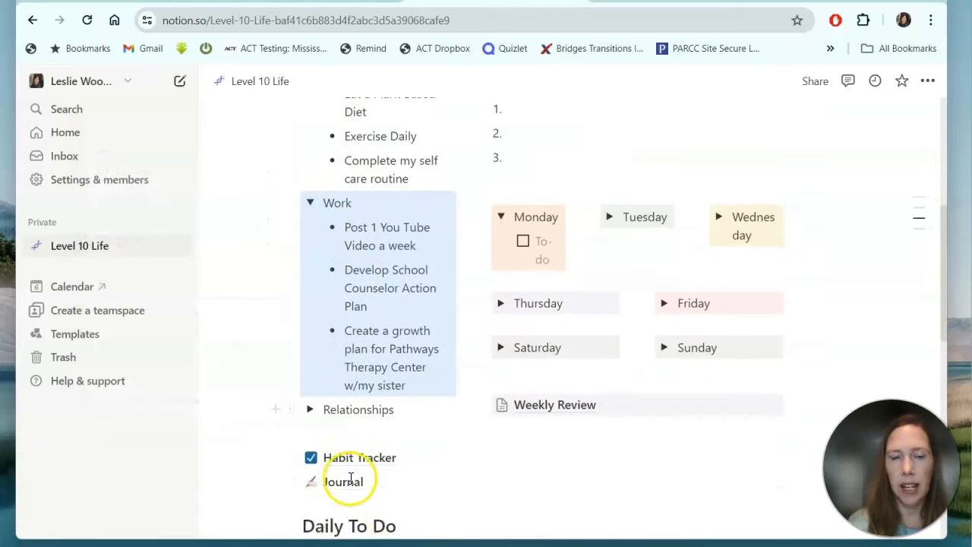
click(312, 346)
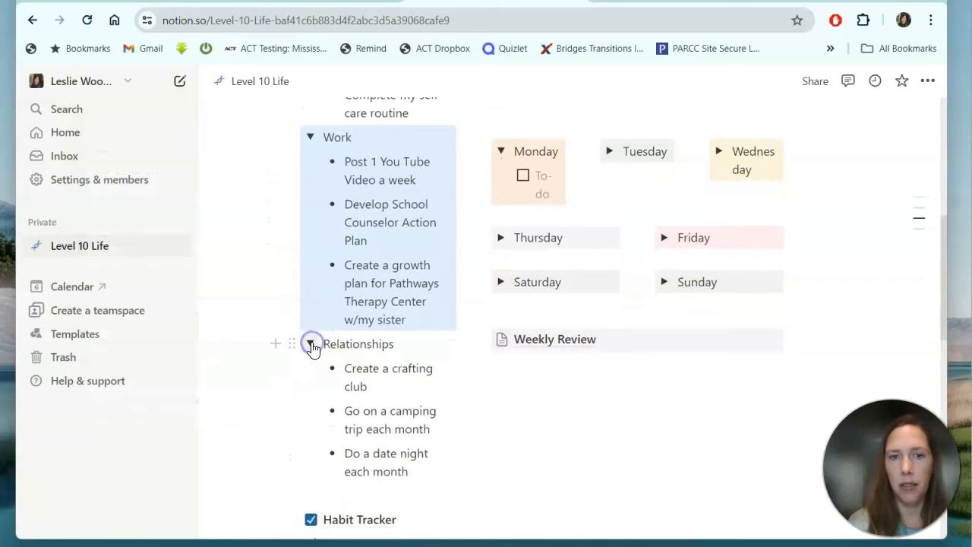
click(312, 344)
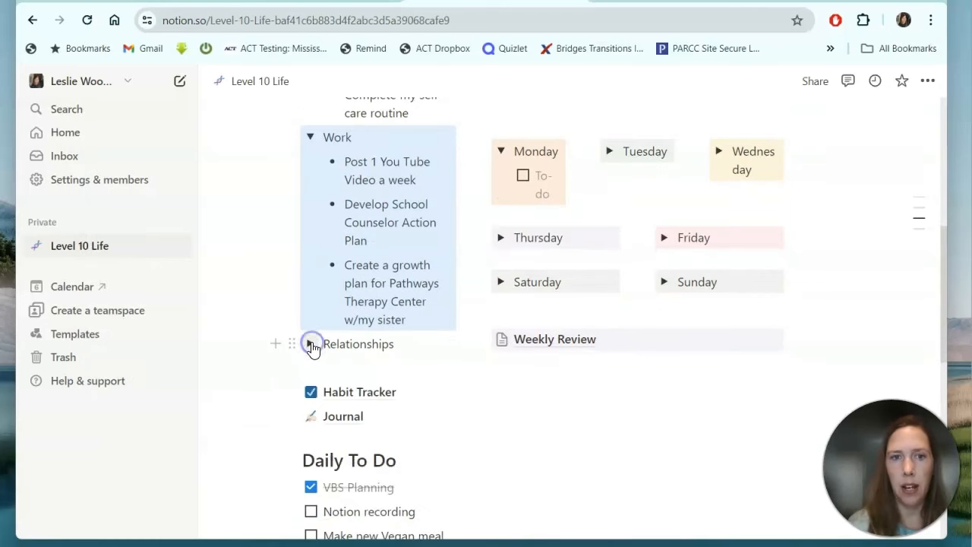
click(310, 137)
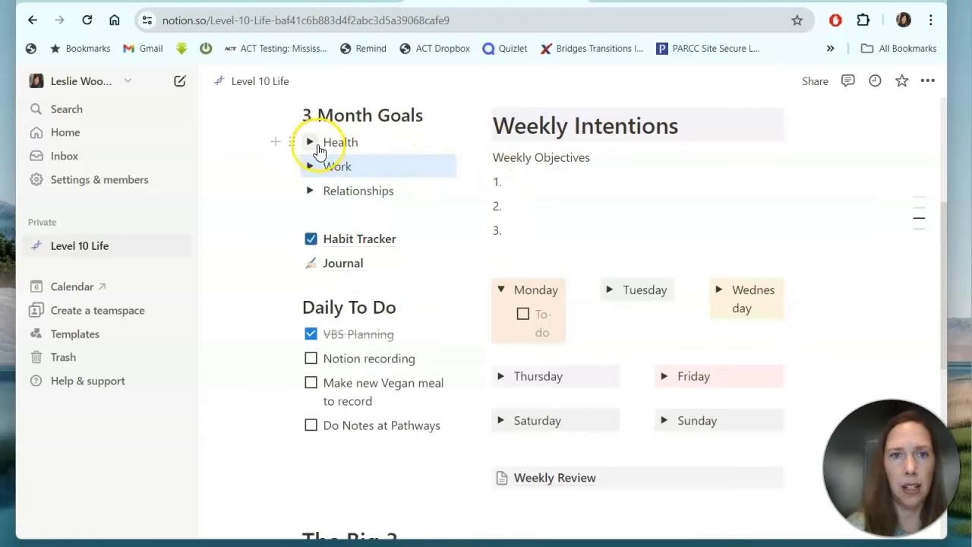
Expand the Health toggle and place the cursor in Weekly Objectives item 1.
click(297, 142)
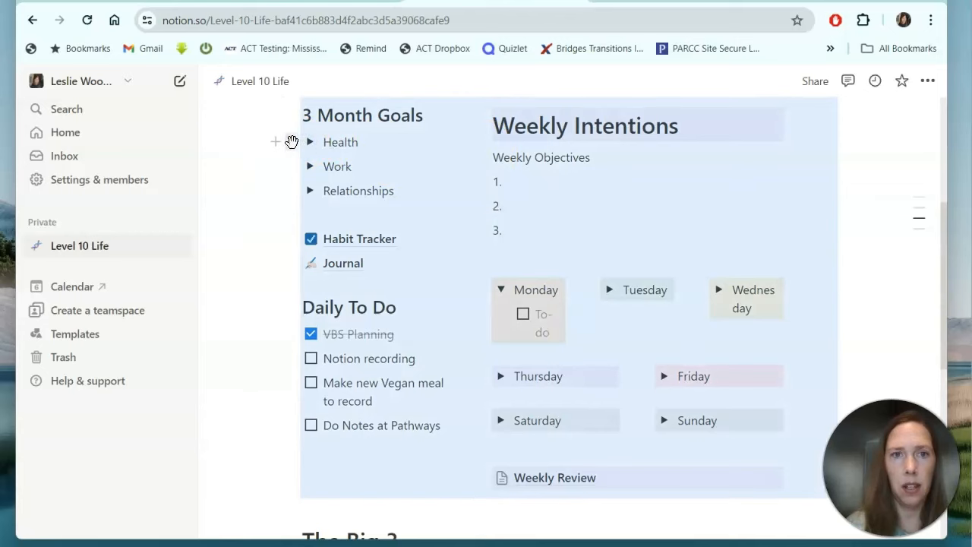
click(309, 143)
click(309, 142)
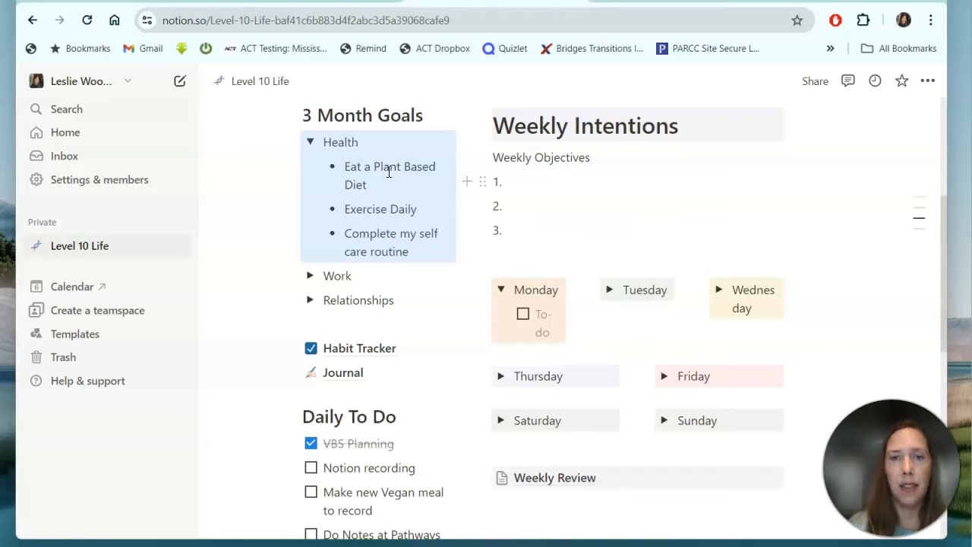
click(519, 183)
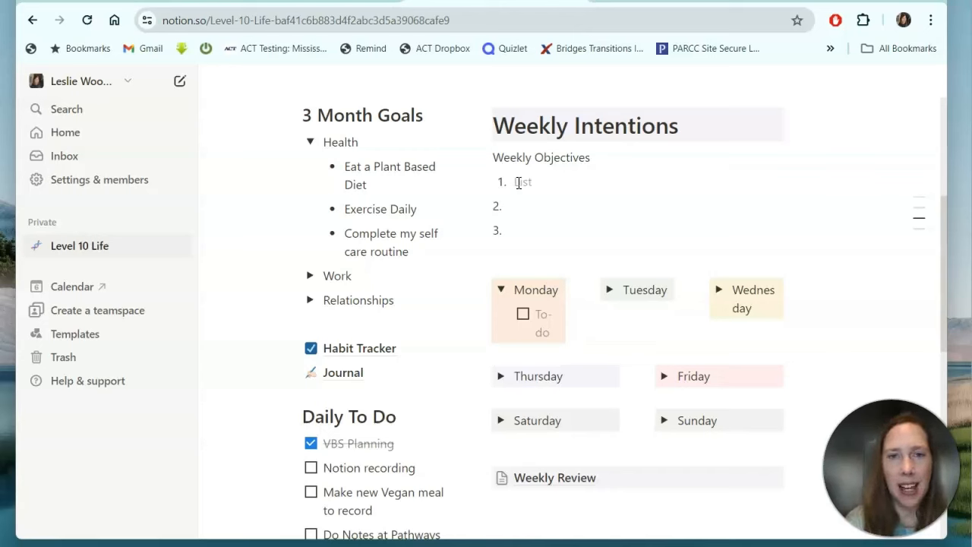
Enter 'Practice Self Care Routine' as objective 1, then collapse Health and expand Work.
text(Prac)
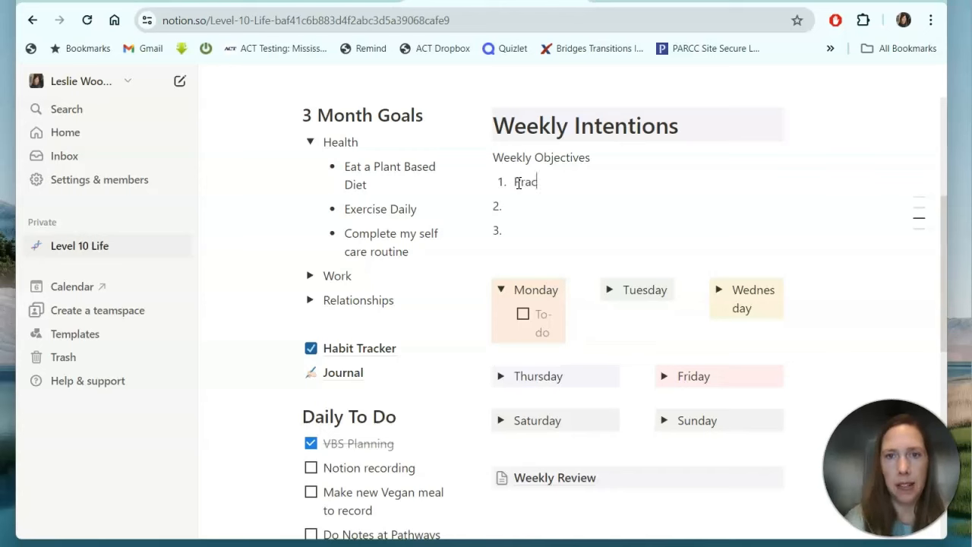
text(tice Self Care Routine)
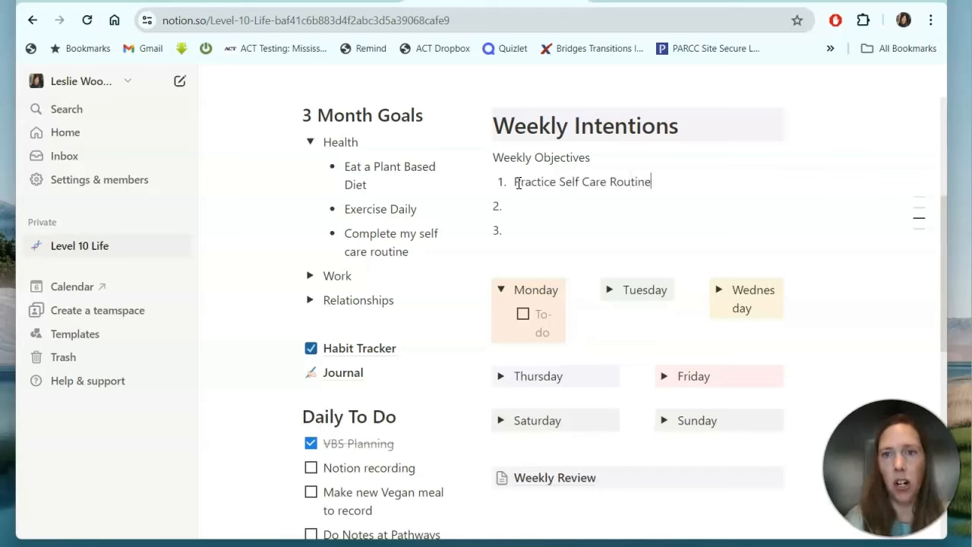
click(513, 183)
click(531, 210)
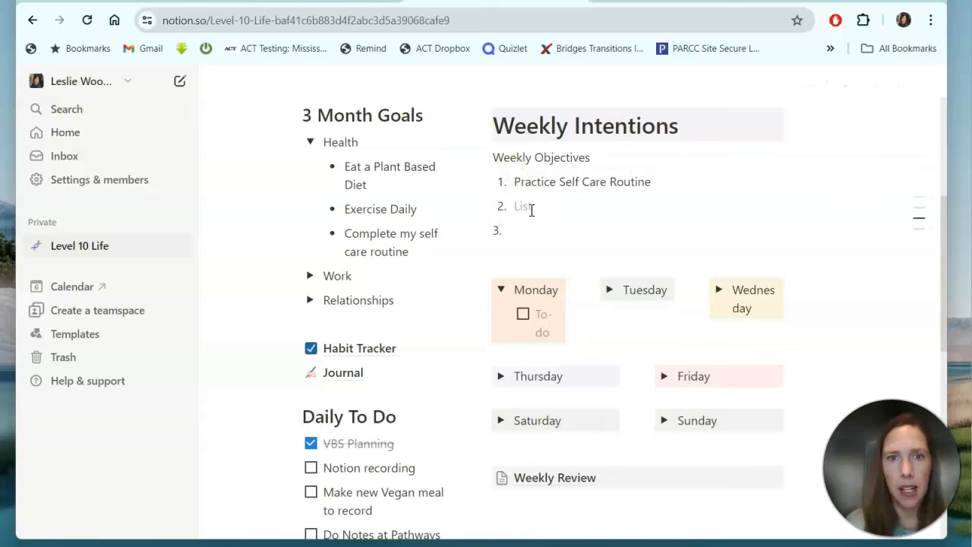
click(309, 143)
click(310, 166)
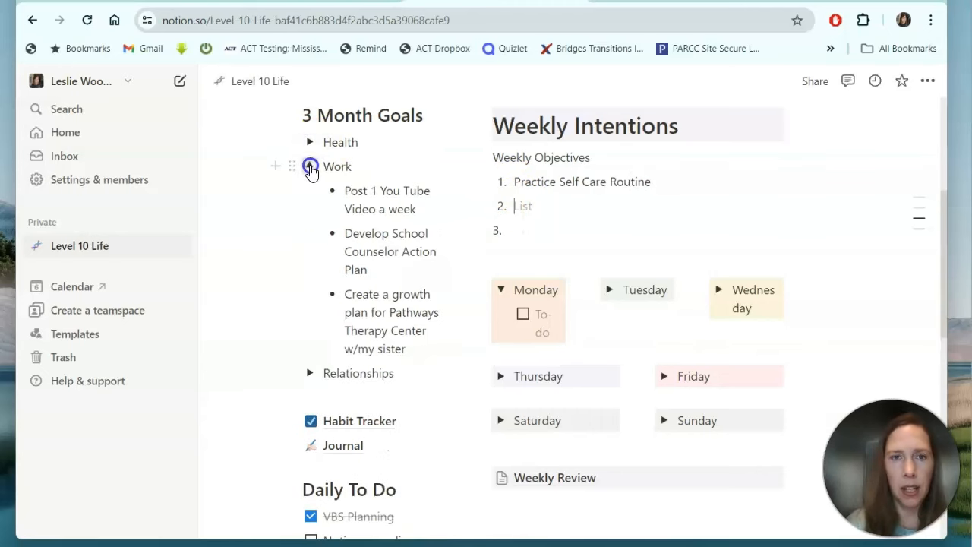
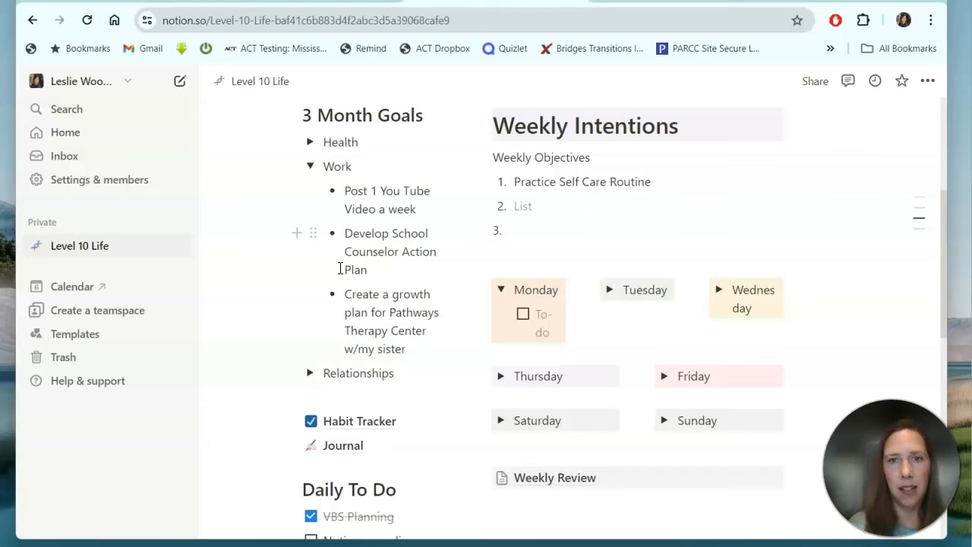
Enter 'Scheduling, Registration, Action Plan Ideas' as objective 2, then collapse Work and expand Relationships.
text(S)
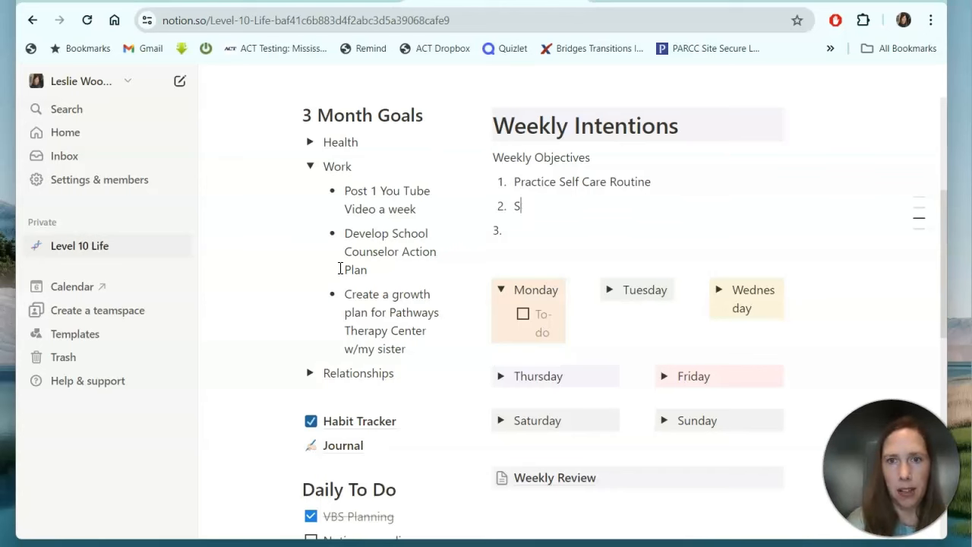
text(Ccheduling, Registra)
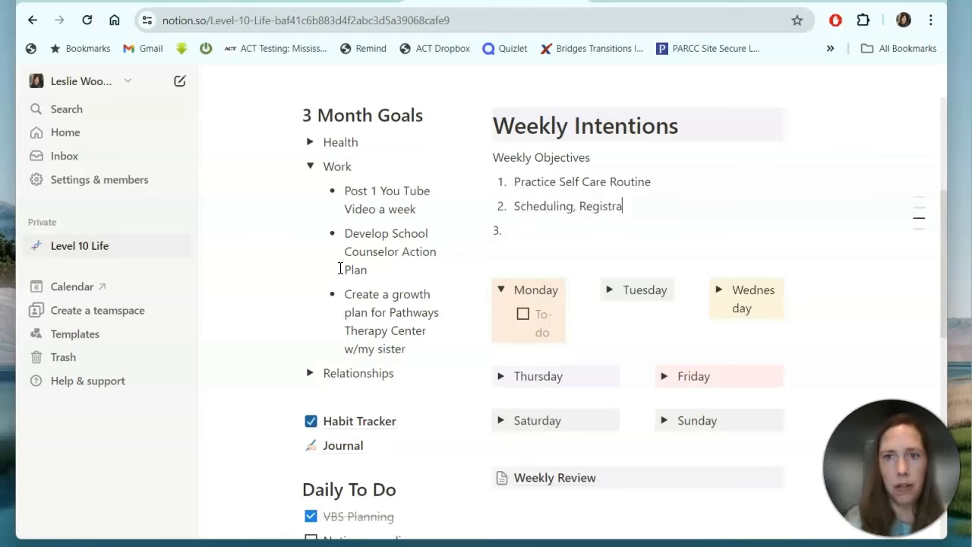
text(tion, Ac)
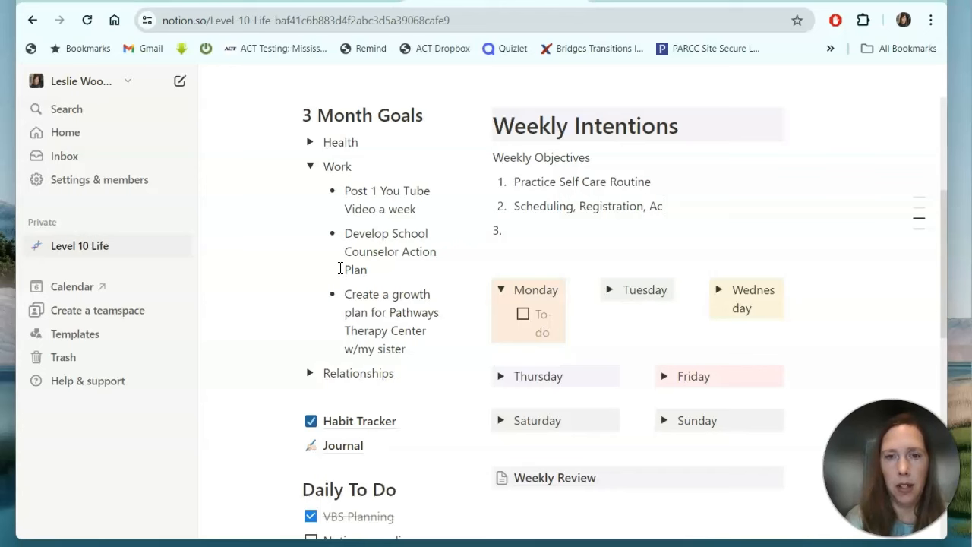
text(tion Plan Ideas)
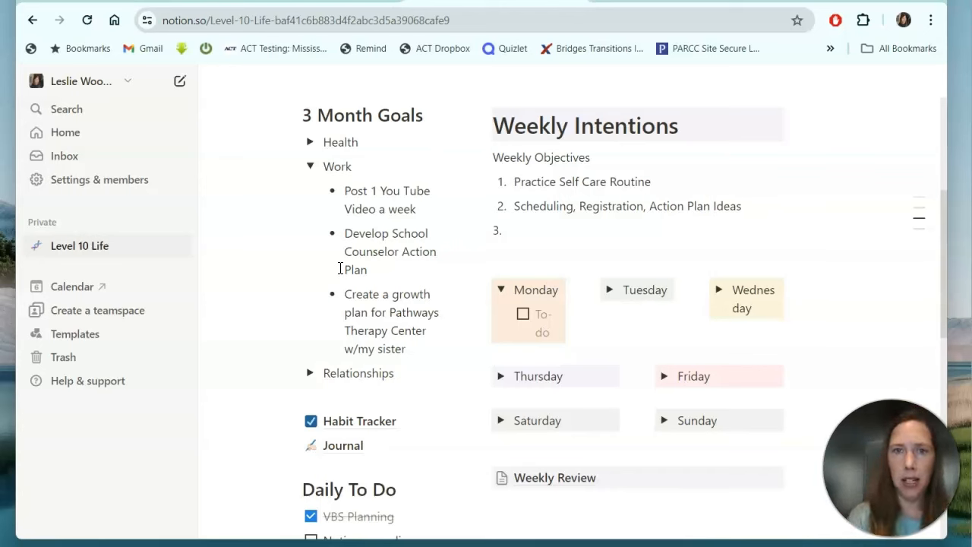
click(311, 170)
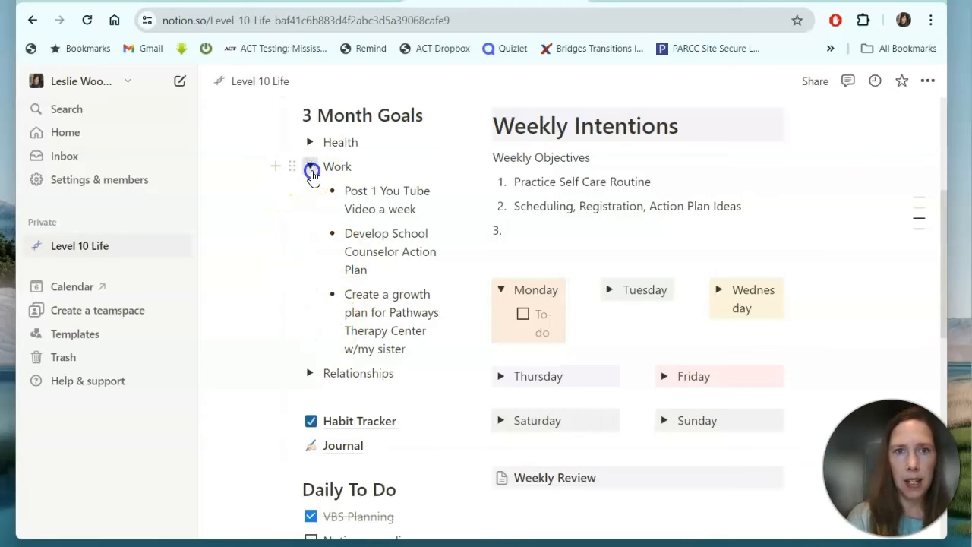
click(309, 191)
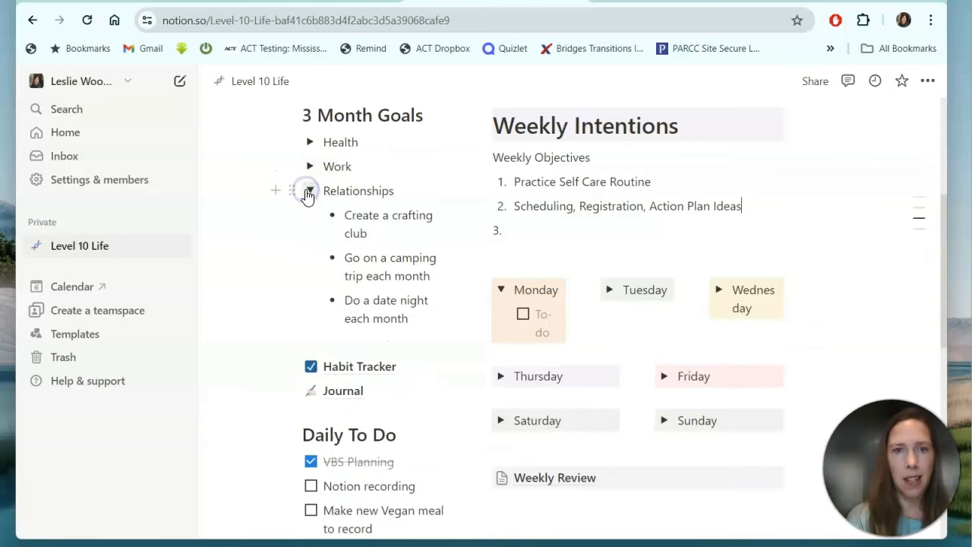
click(524, 231)
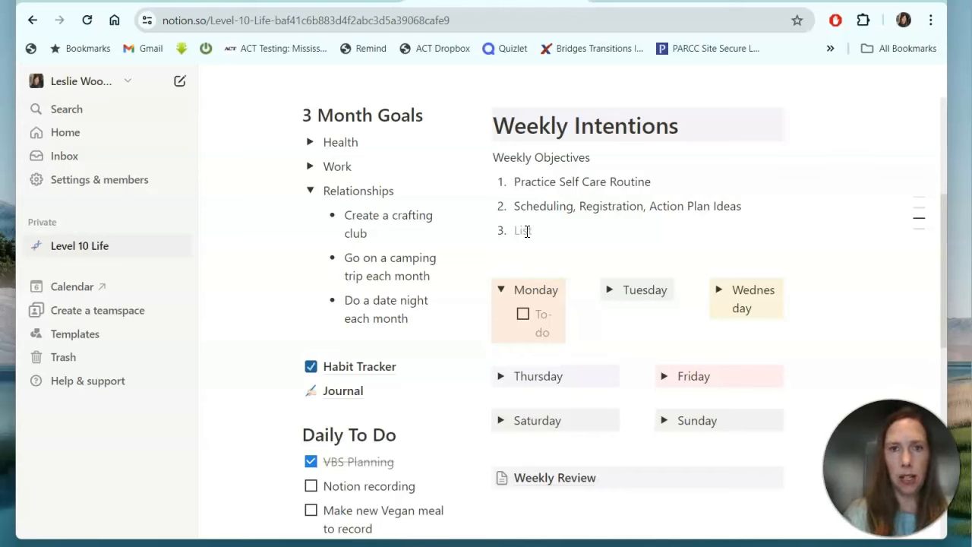
Enter 'Attend Crafting Workshop' as the third weekly objective.
text(Attend)
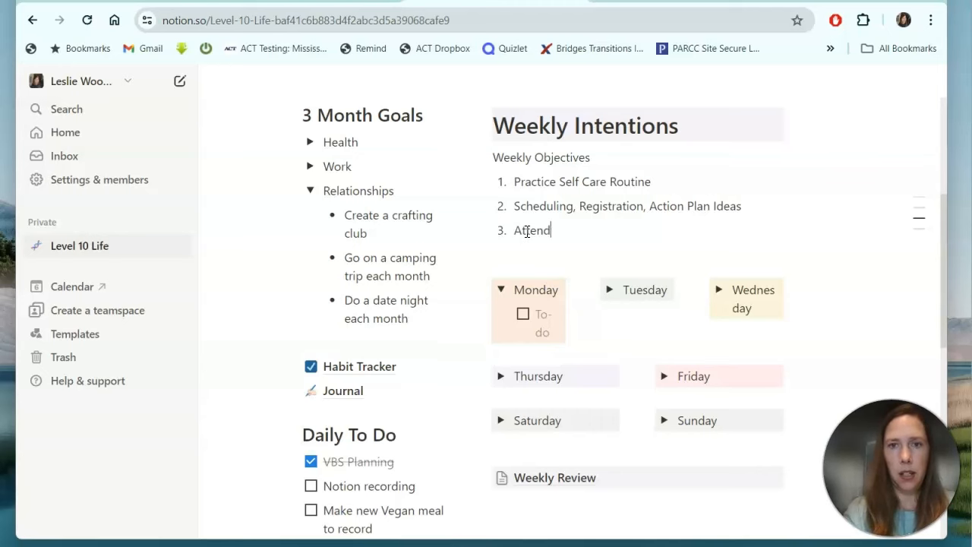
text( Crafting Work)
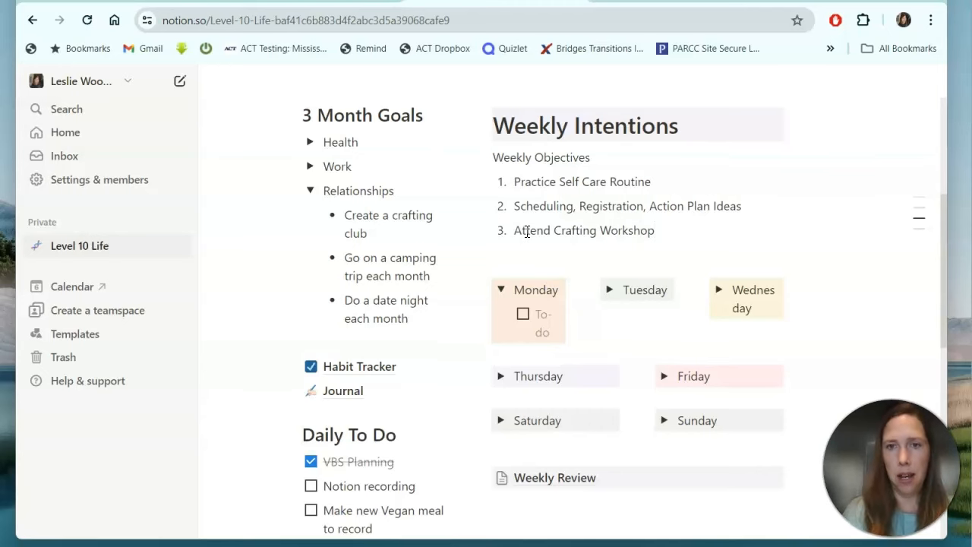
text(shop)
scroll(527, 232, down, 2)
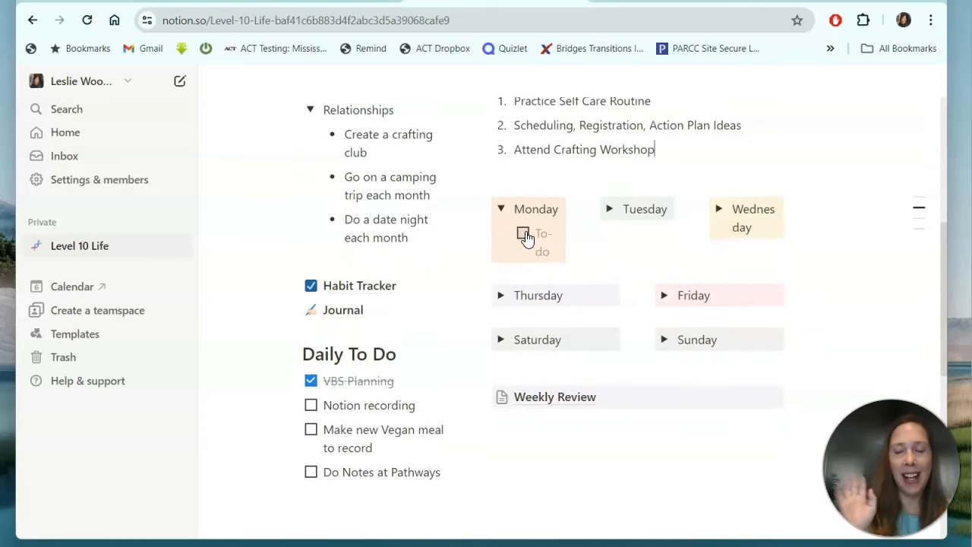
scroll(527, 236, down, 1)
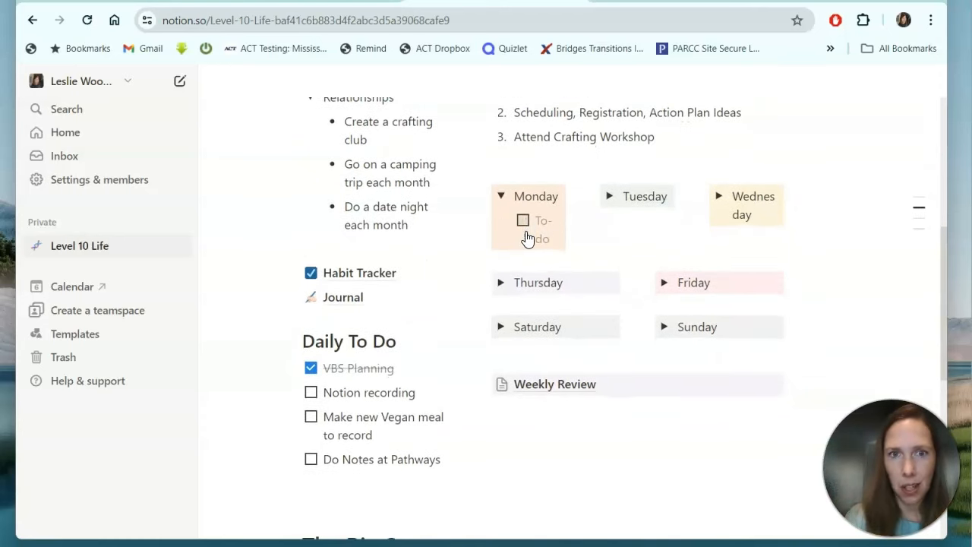
scroll(527, 237, down, 1)
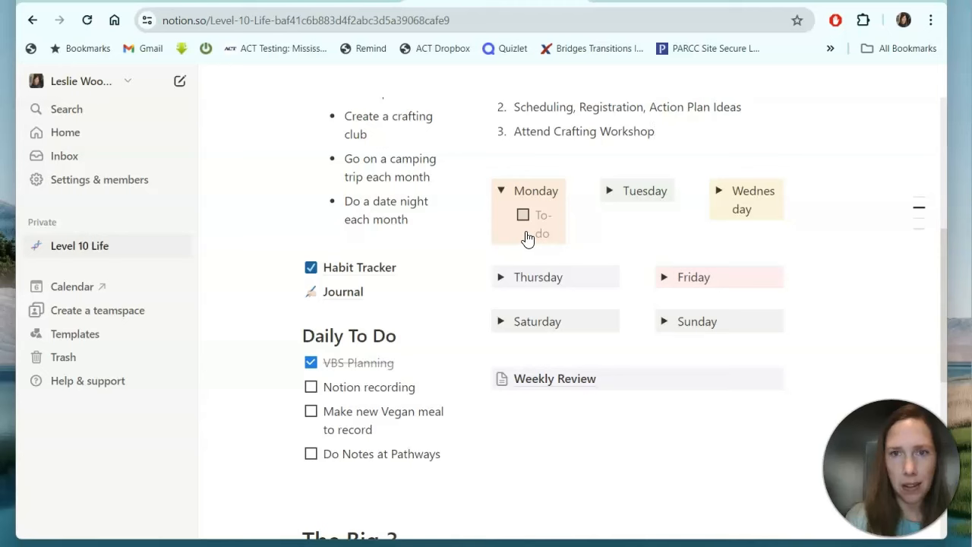
Expand the Tuesday and Wednesday sections to show their to-dos.
click(609, 190)
click(719, 191)
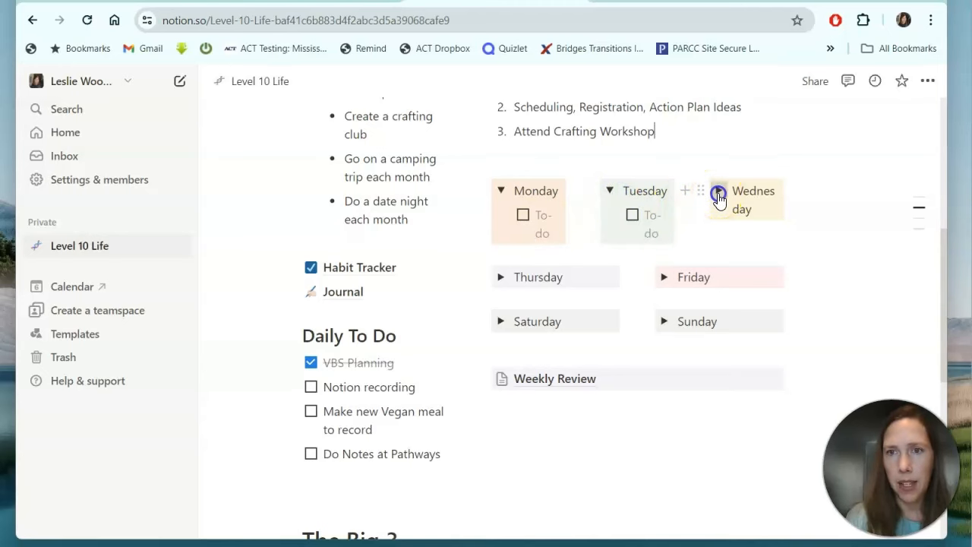
click(492, 295)
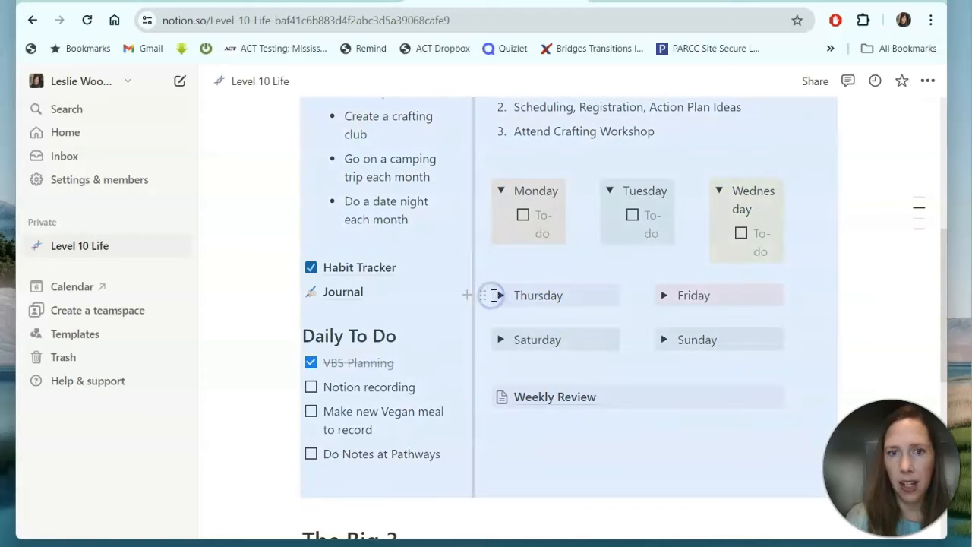
click(520, 275)
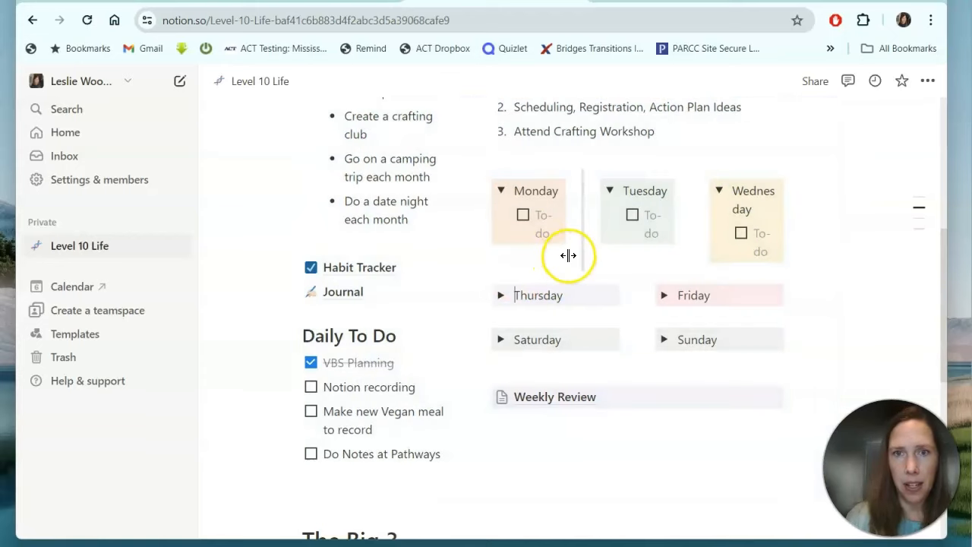
scroll(438, 292, down, 1)
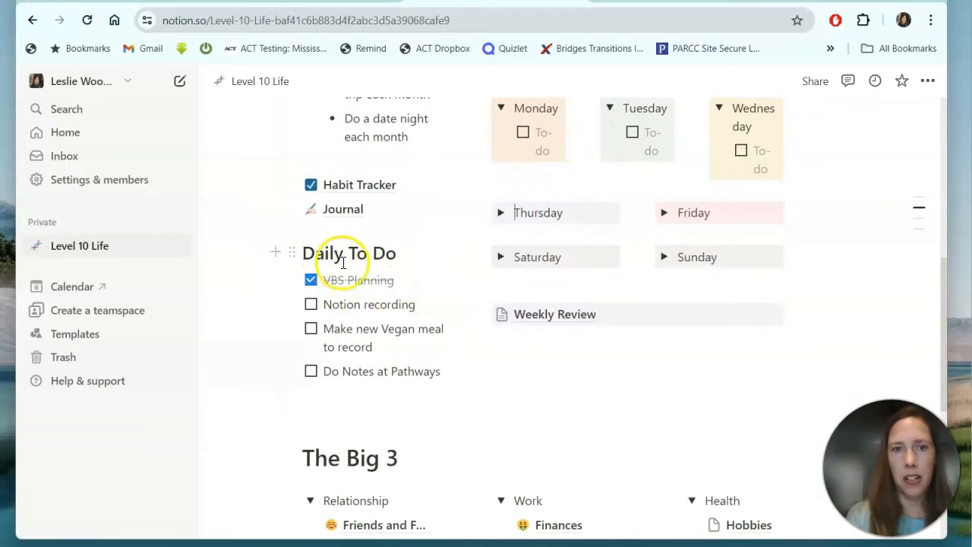
Insert an empty block beneath the Daily To Do heading.
click(292, 253)
click(289, 228)
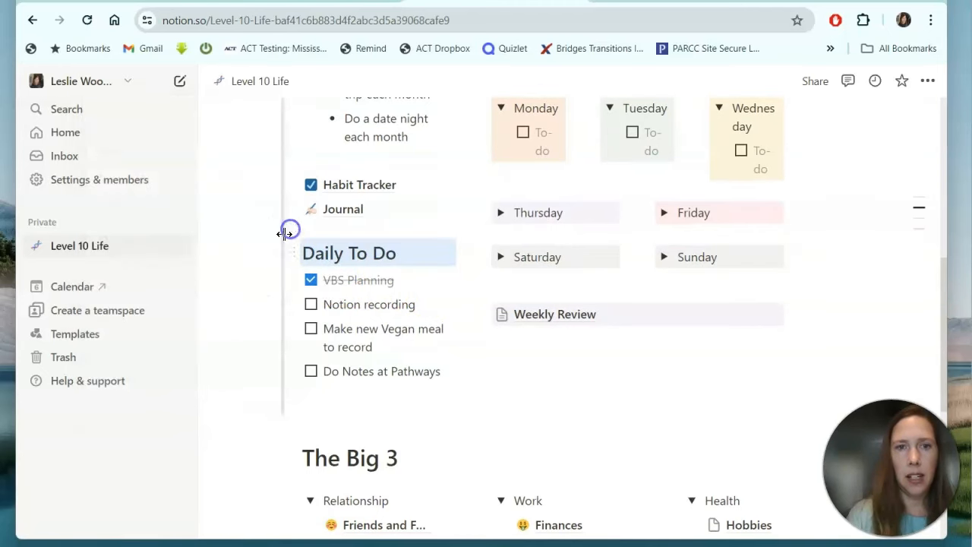
click(275, 253)
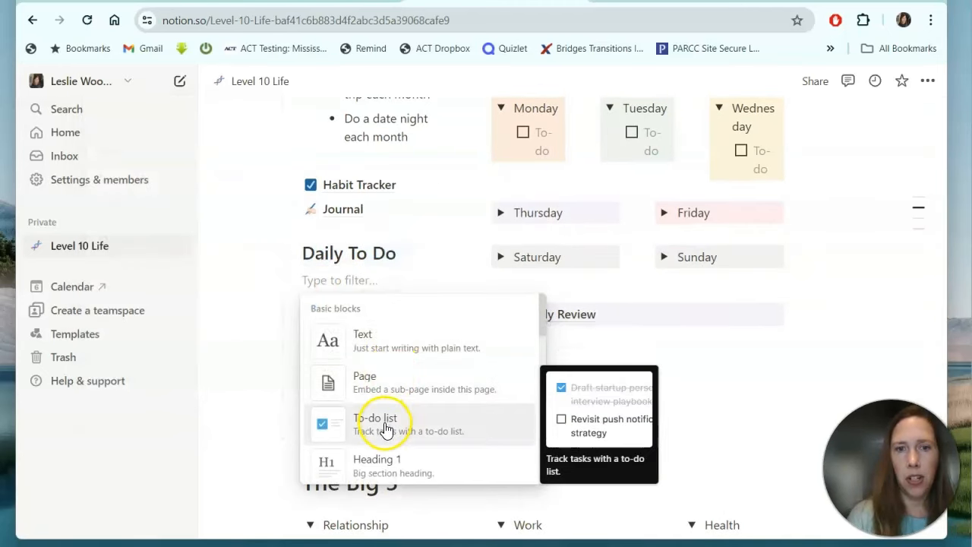
click(415, 253)
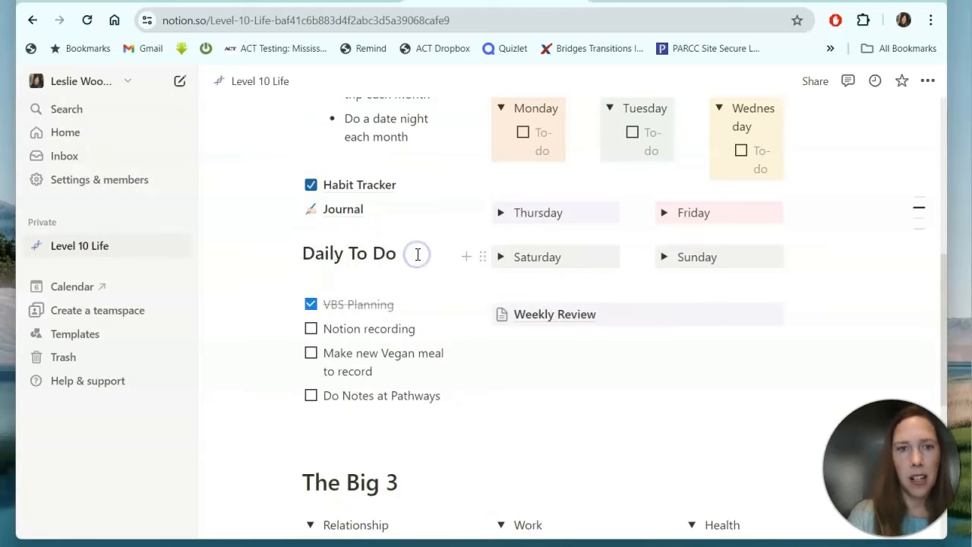
scroll(417, 253, down, 1)
scroll(417, 253, up, 3)
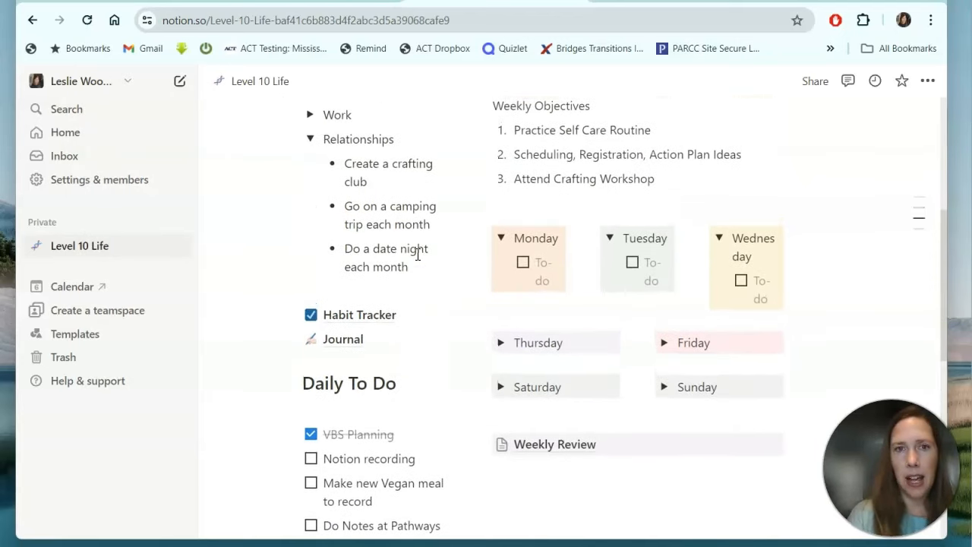
Collapse the Relationships goals toggle.
click(309, 139)
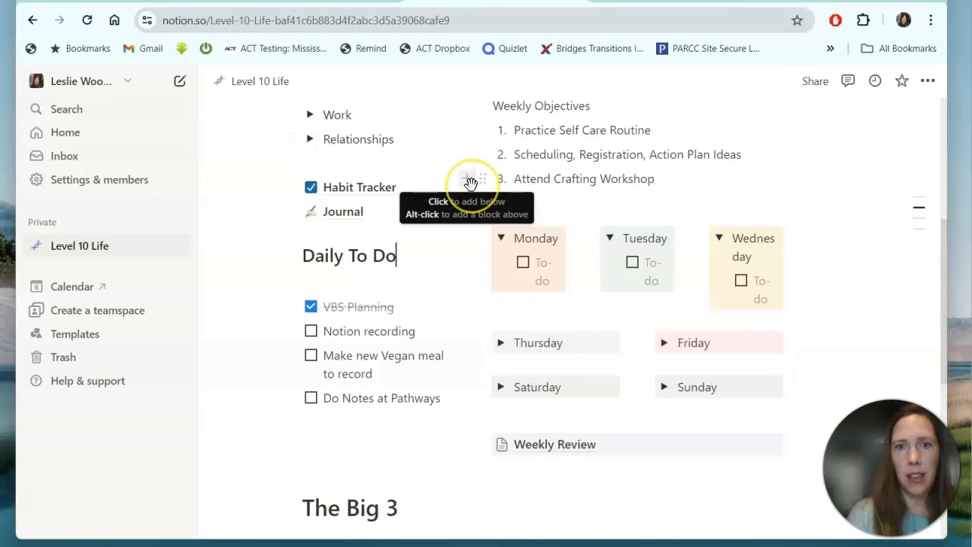
scroll(462, 281, down, 1)
scroll(463, 281, up, 1)
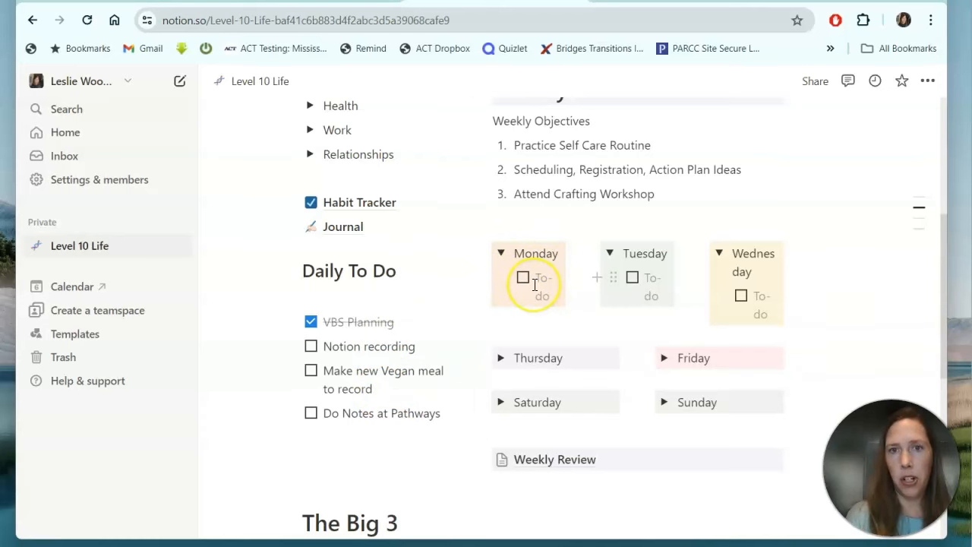
scroll(533, 288, down, 1)
scroll(534, 281, up, 2)
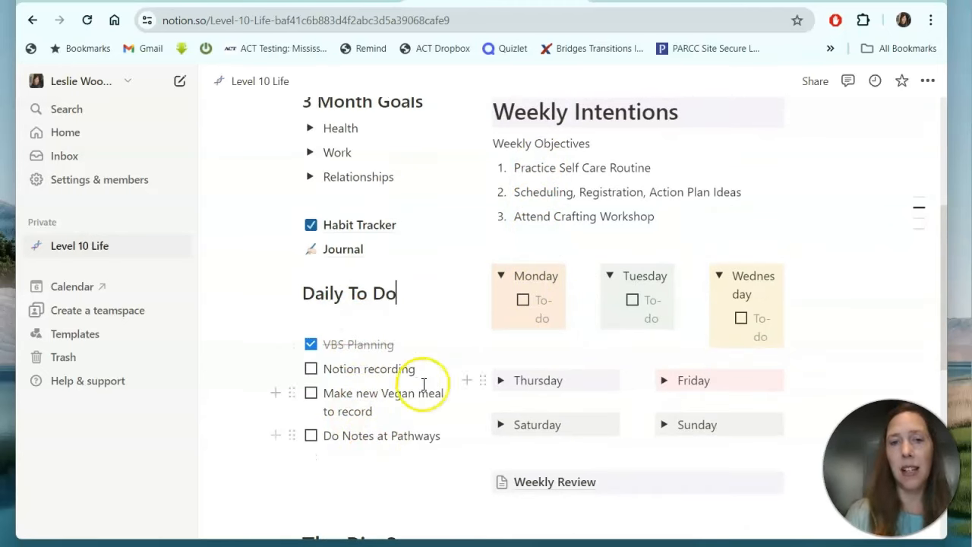
Add a 'Priorities' Heading 3 on a new line below the third weekly objective.
click(516, 248)
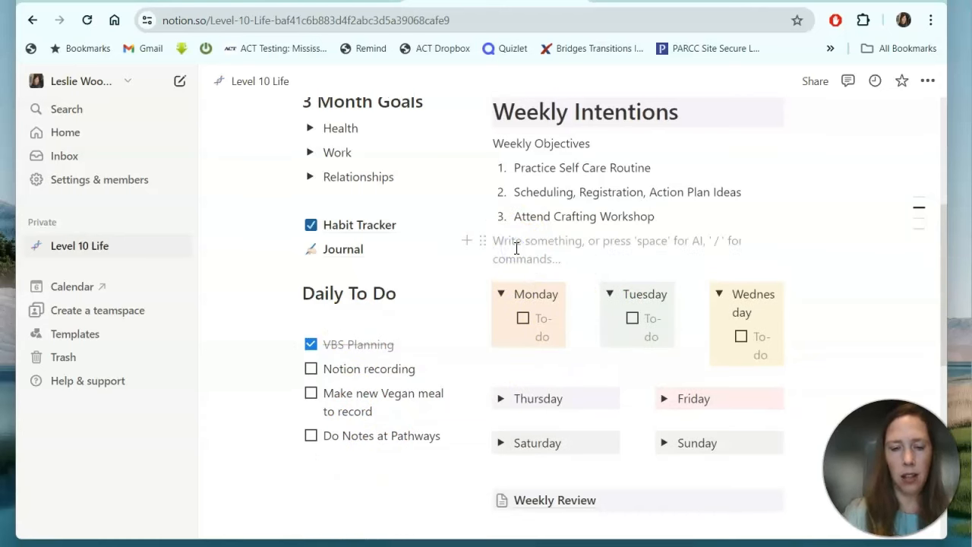
text(P)
key(BackSpace)
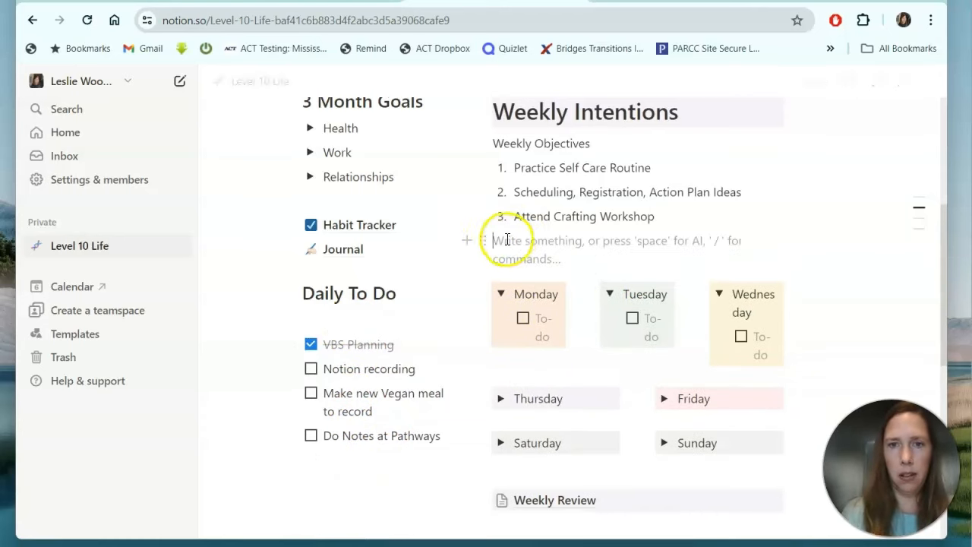
click(481, 241)
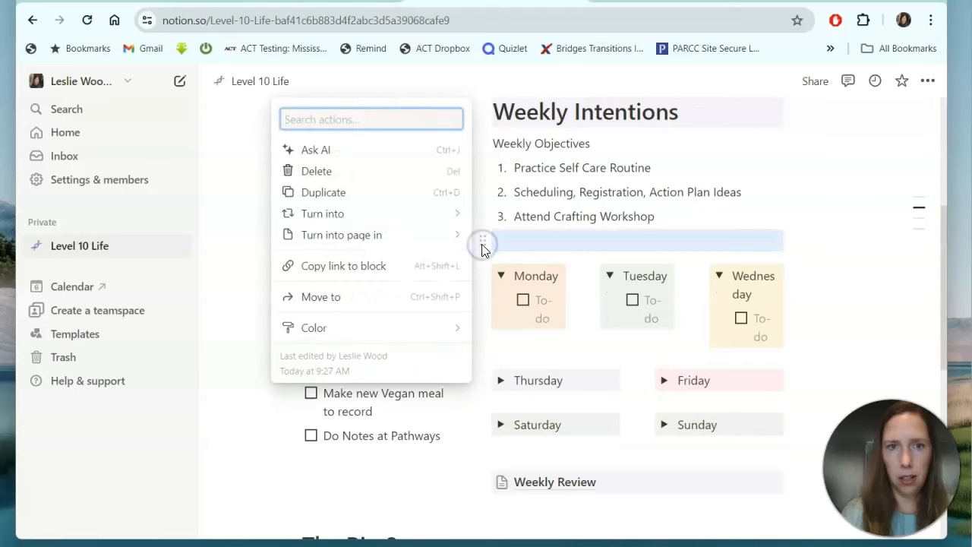
mouse_move(364, 213)
click(536, 152)
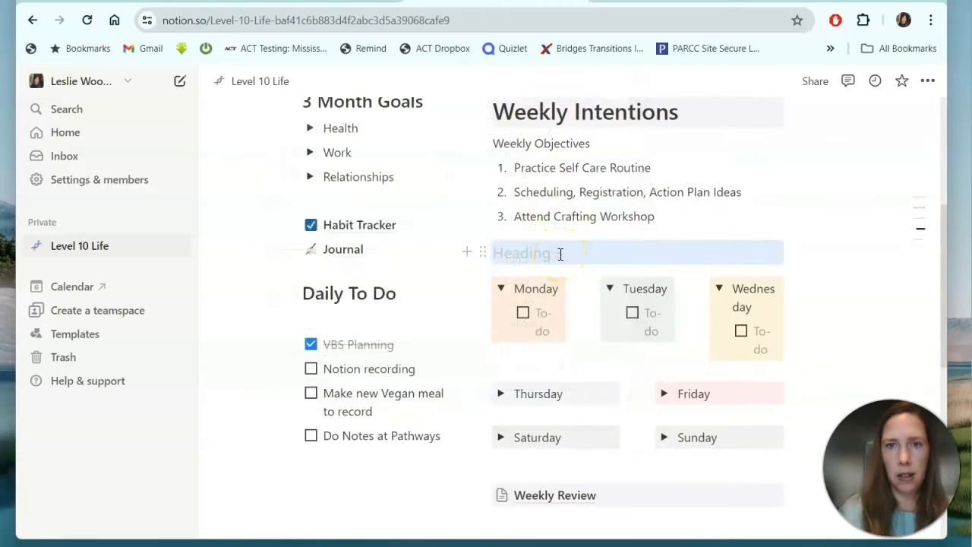
text(Pri)
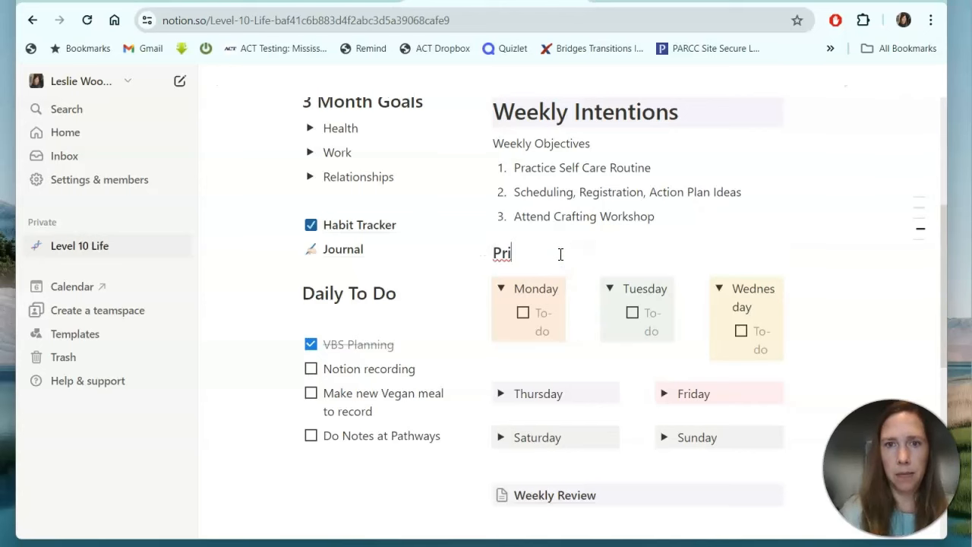
text(orities)
click(291, 318)
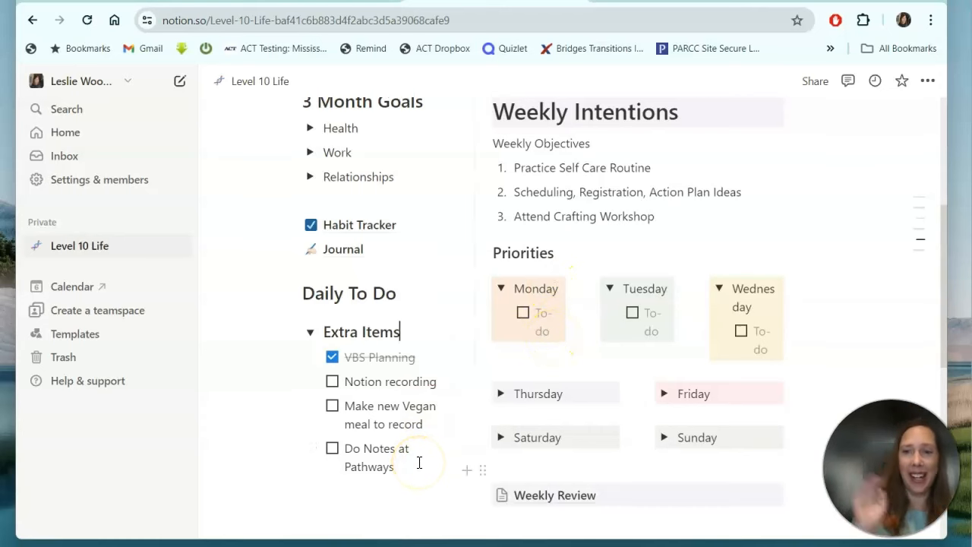
Check off the Notion recording task in the Daily To Do list.
scroll(418, 463, down, 2)
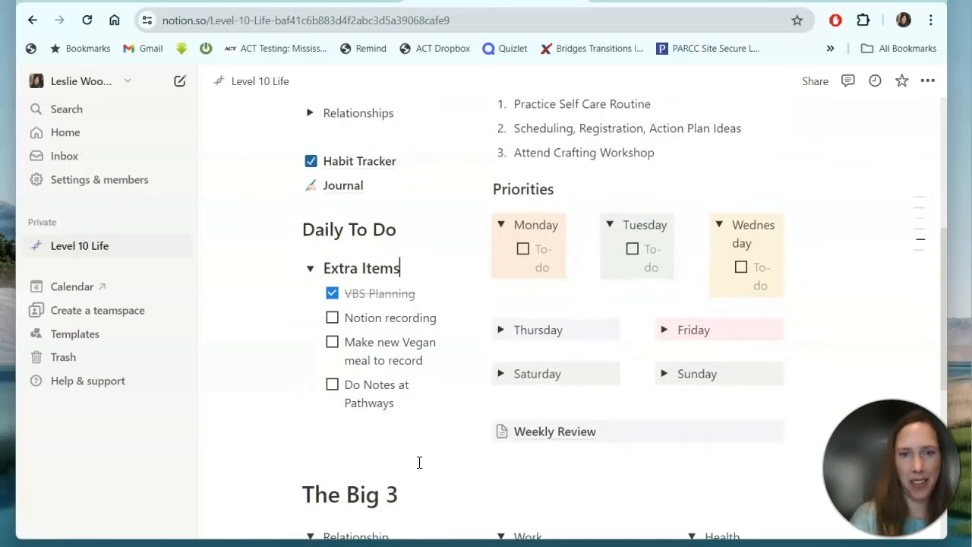
scroll(418, 463, down, 1)
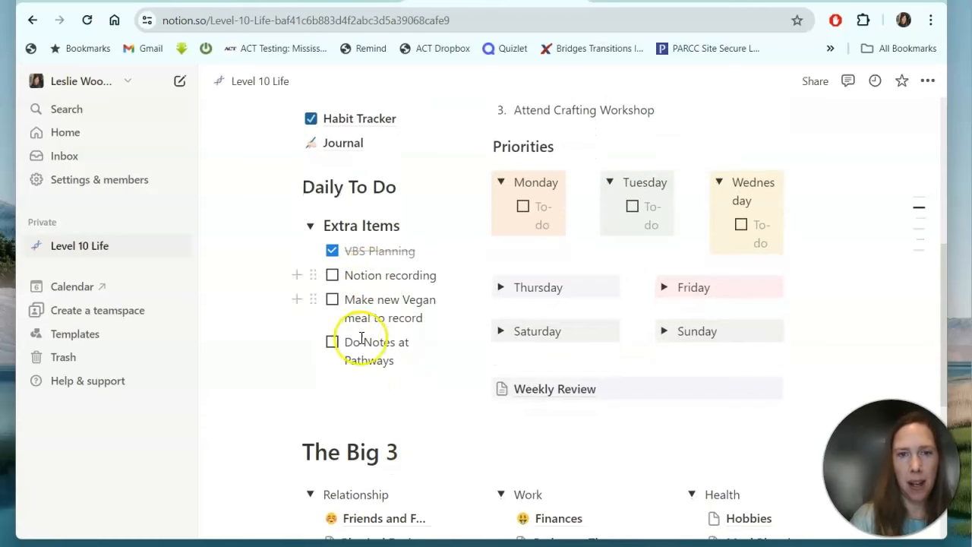
scroll(363, 396, down, 1)
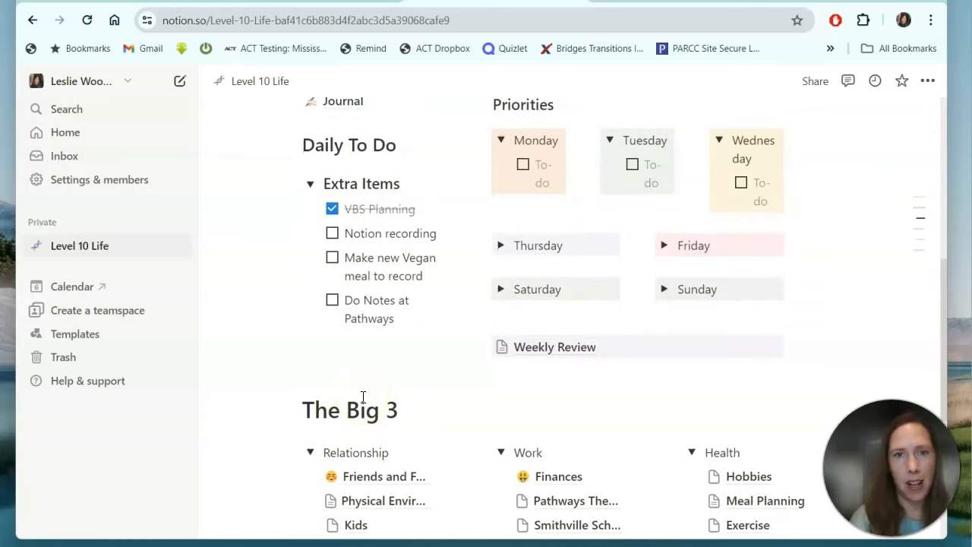
click(332, 235)
scroll(424, 336, down, 2)
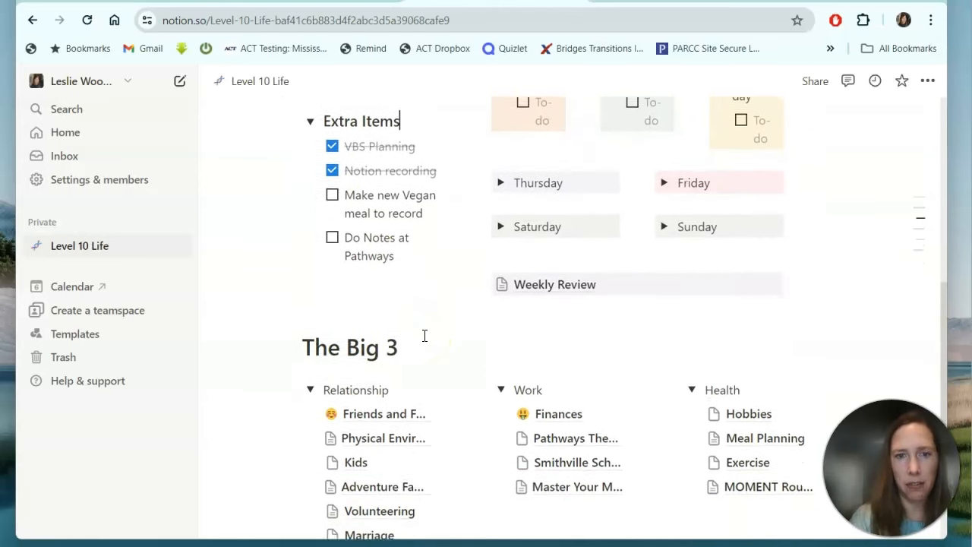
scroll(425, 336, down, 2)
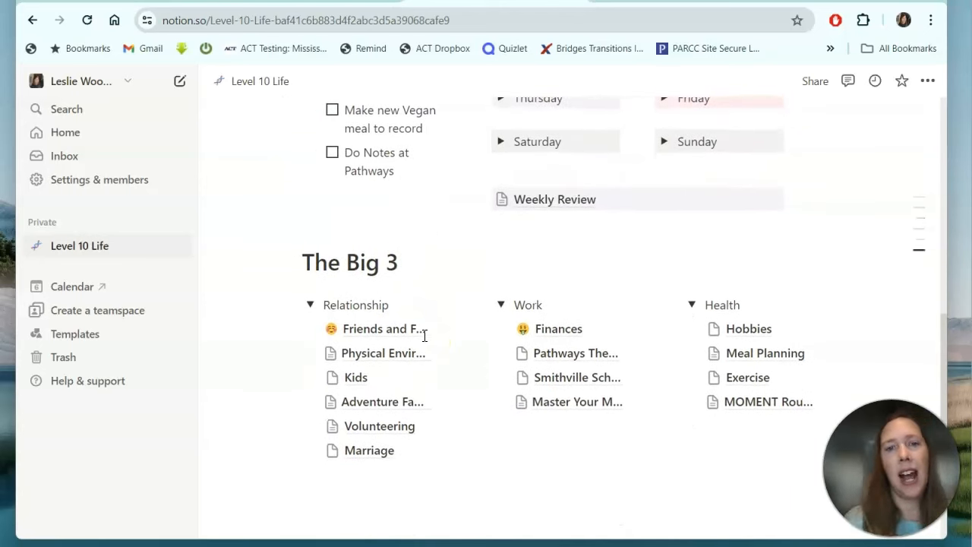
scroll(425, 336, up, 1)
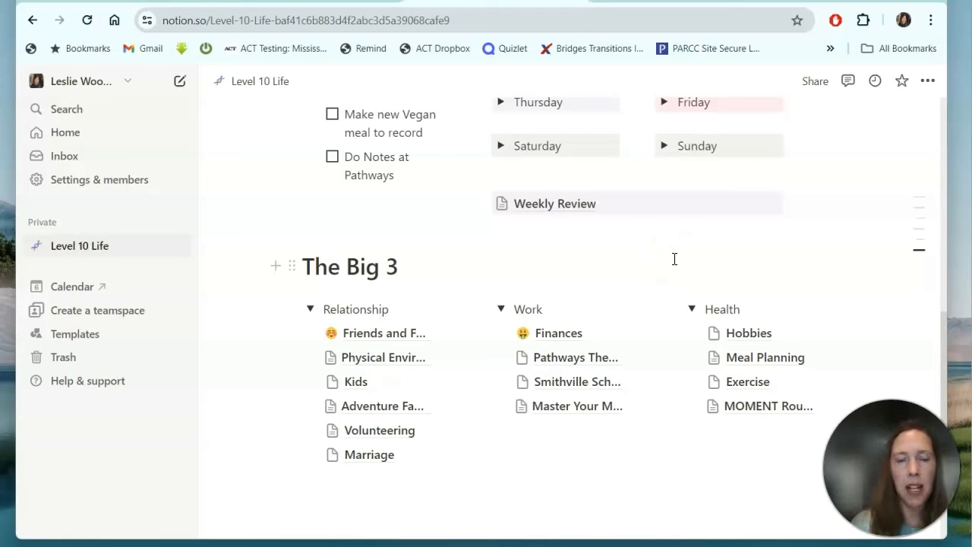
click(274, 267)
scroll(395, 444, down, 3)
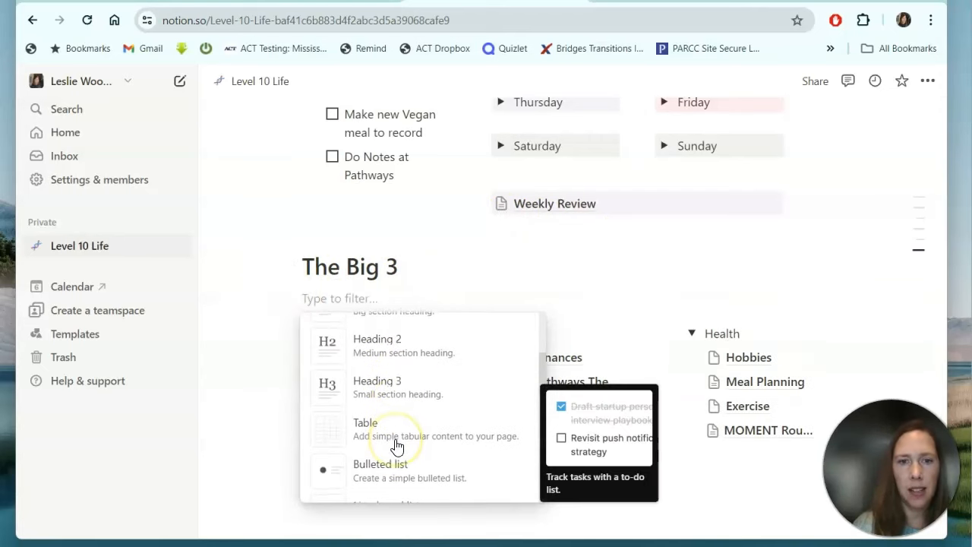
scroll(395, 445, down, 3)
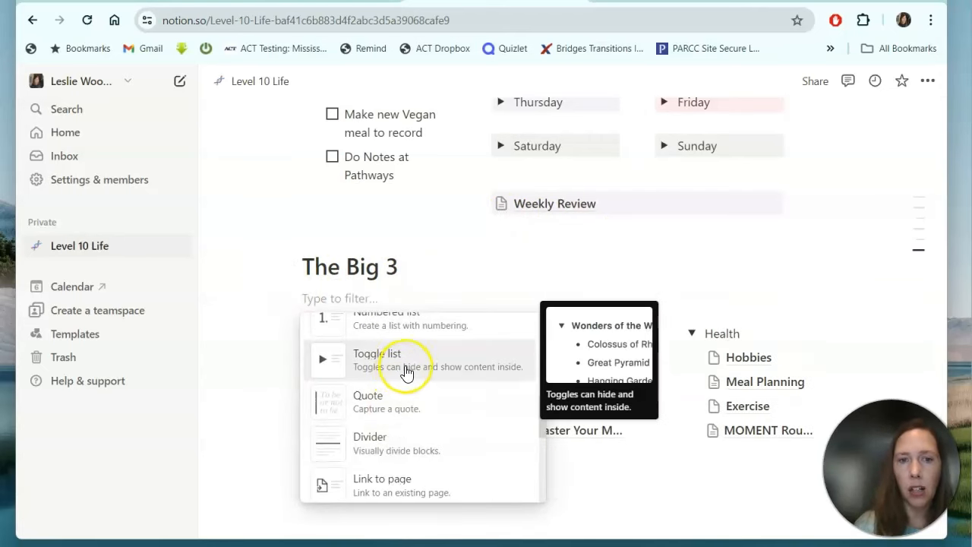
scroll(414, 434, down, 6)
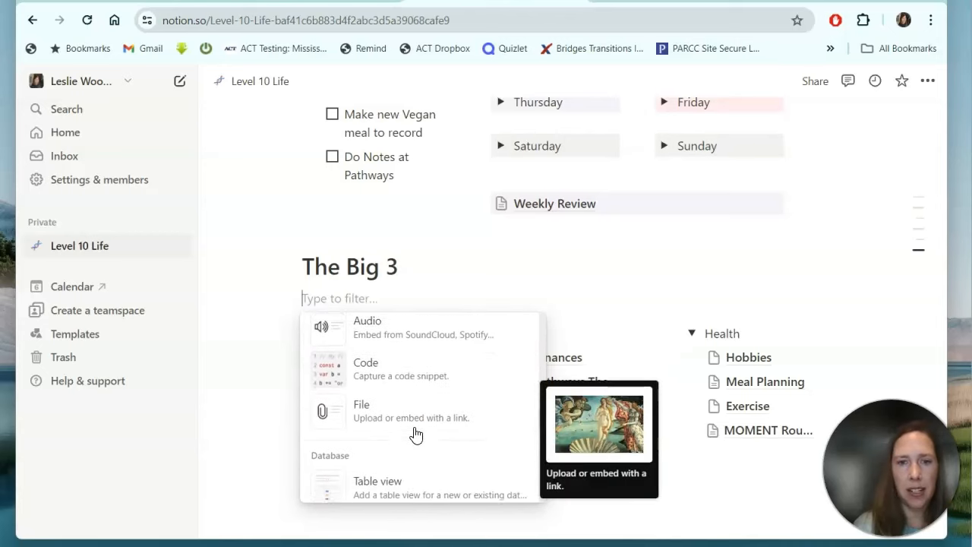
scroll(414, 434, down, 2)
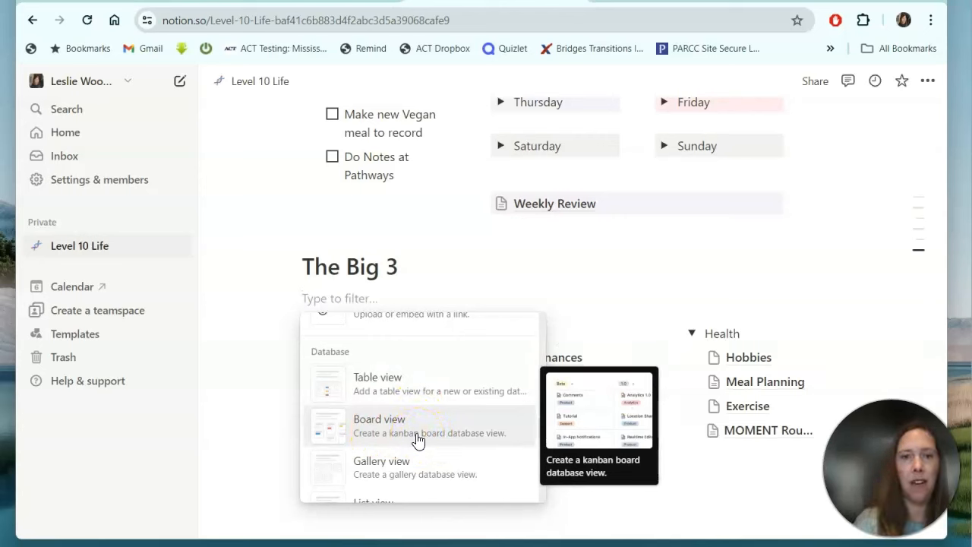
scroll(417, 441, down, 2)
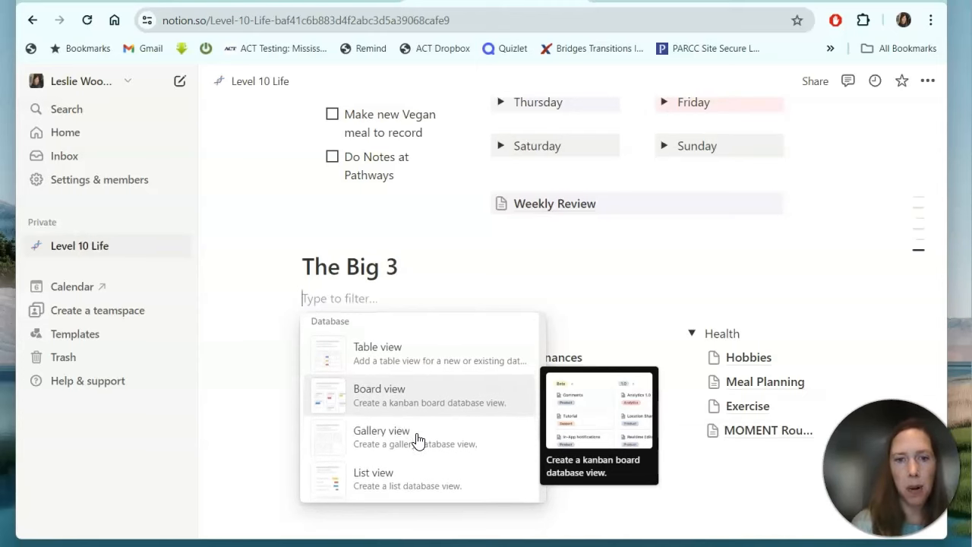
key(Escape)
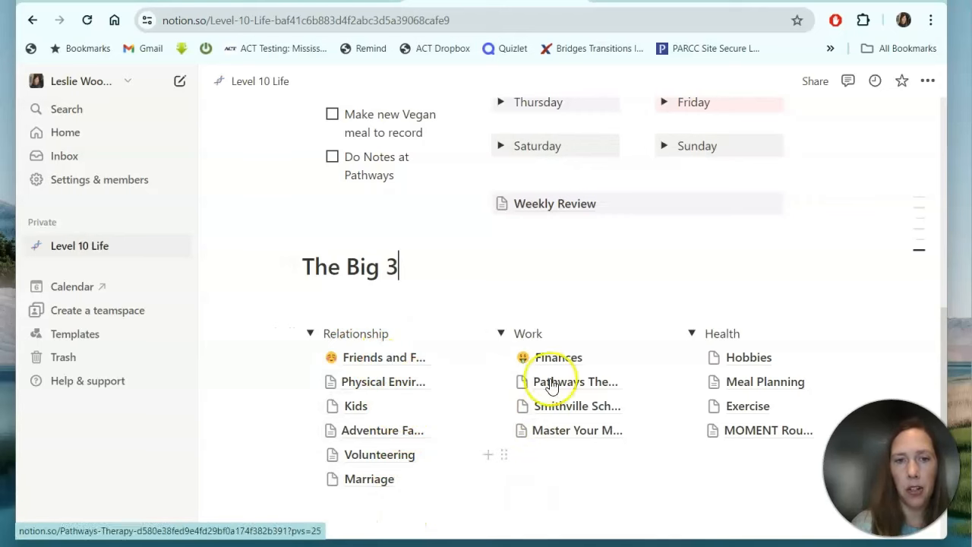
Open the last person's page under Friends and Family and add a new line below Birthday.
click(367, 366)
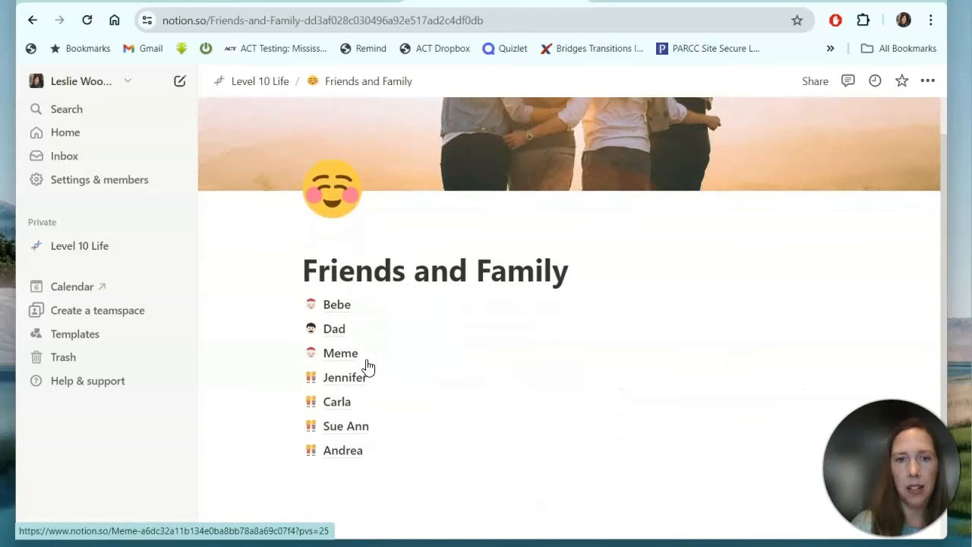
scroll(365, 368, down, 1)
click(326, 401)
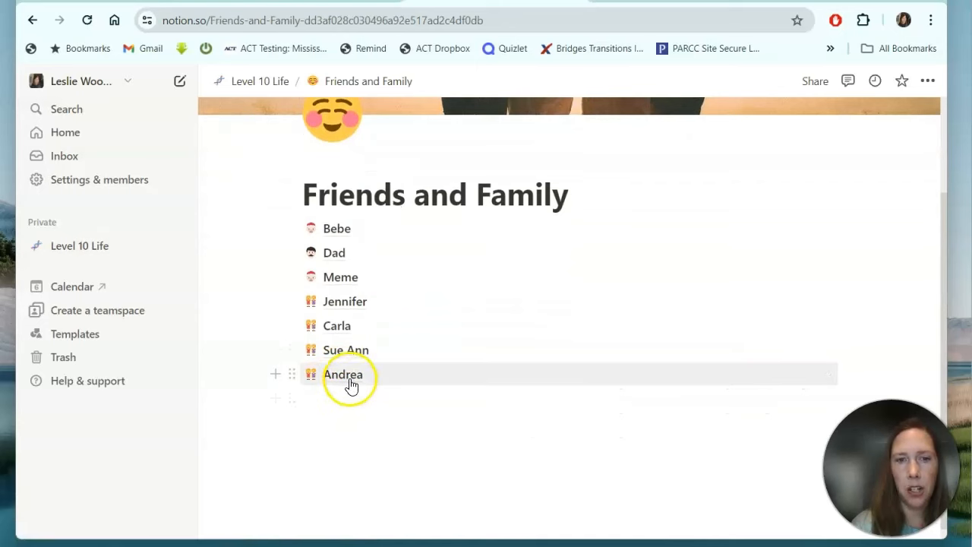
mouse_move(351, 385)
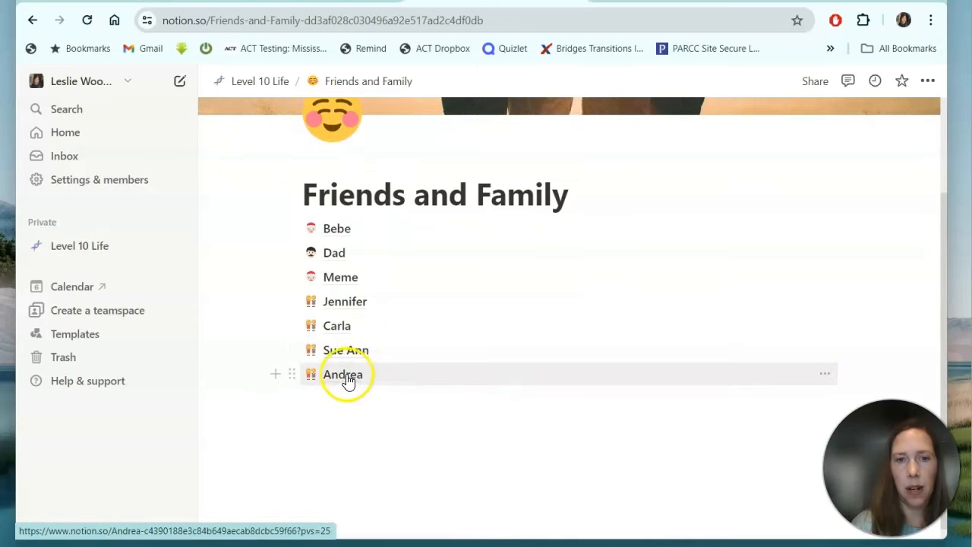
click(343, 374)
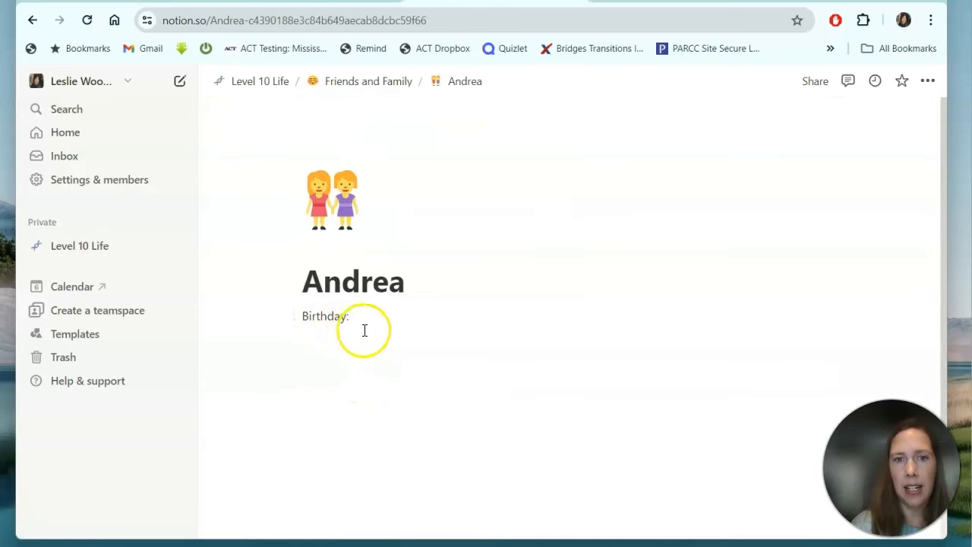
click(322, 350)
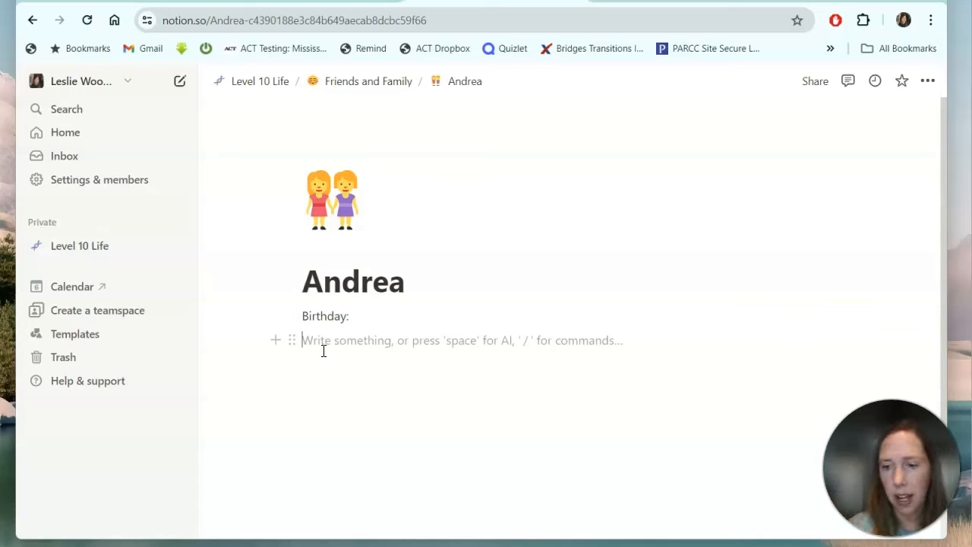
Write a 6/5/24 note about VBS work, shopping, a family-history talk and the new relationship.
text(6/5)
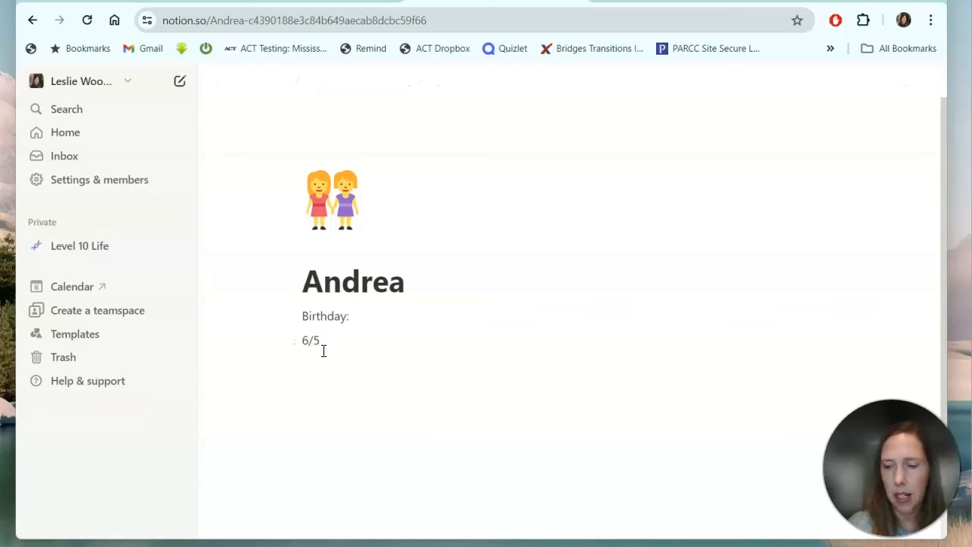
text(/24)
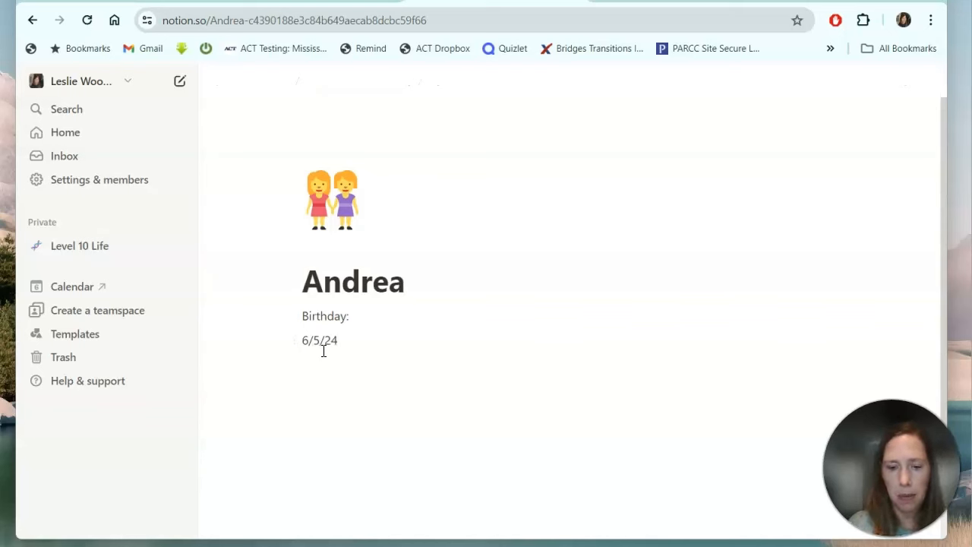
text(- W)
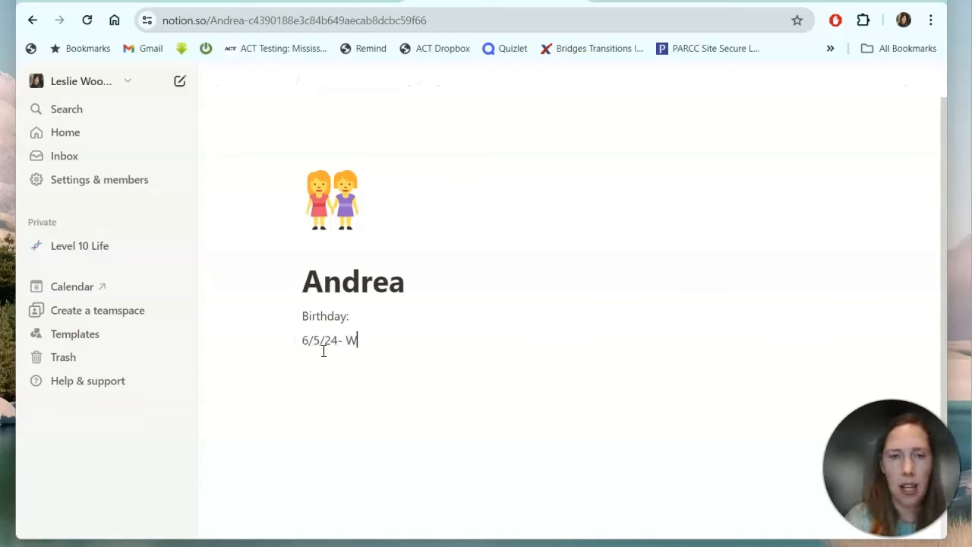
text(orked on VB)
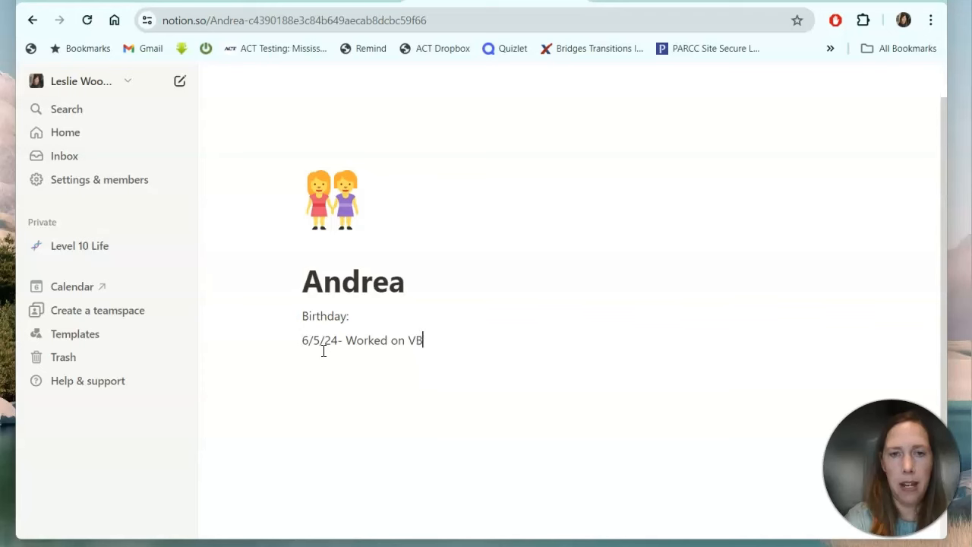
text(S shopping for)
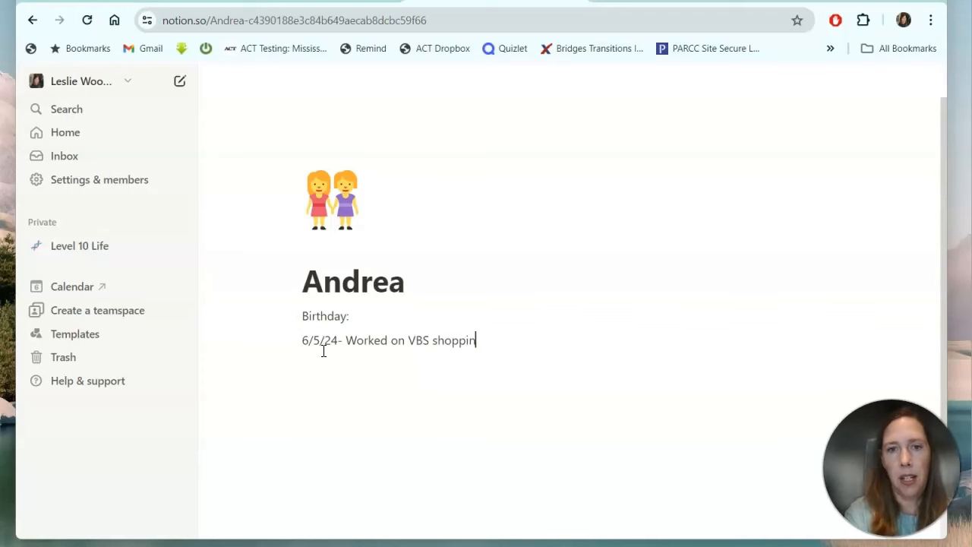
key(BackSpace)
key(BackSpace)
key(BackSpace)
key(BackSpace)
key(BackSpace)
key(BackSpace)
key(BackSpace)
key(BackSpace)
key(BackSpace)
key(BackSpace)
key(BackSpace)
key(BackSpace)
text(and shopped for materials.)
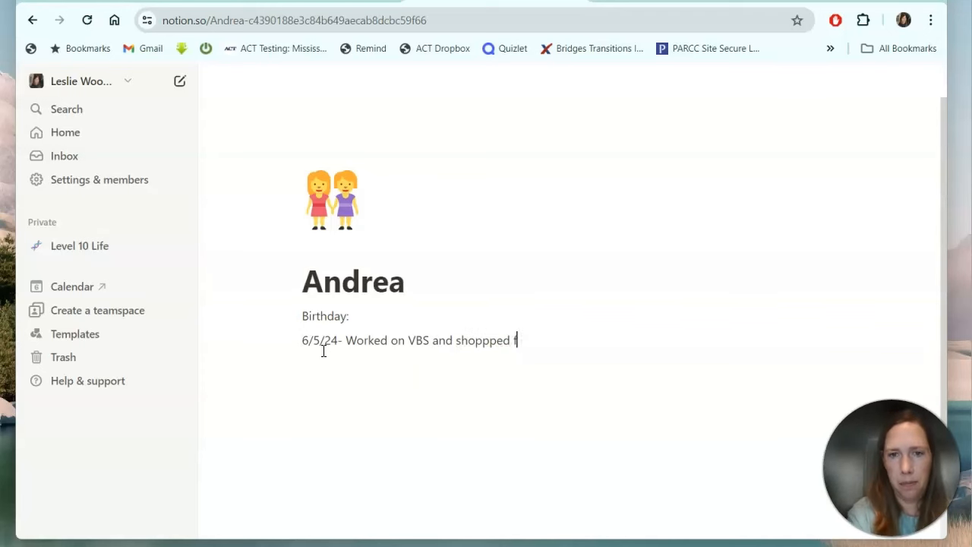
text( We had a)
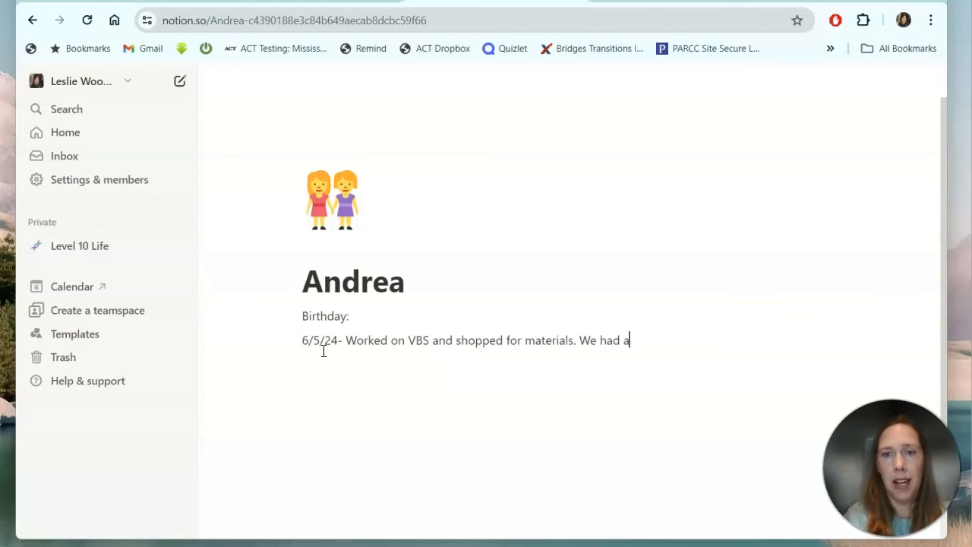
text( indepth )
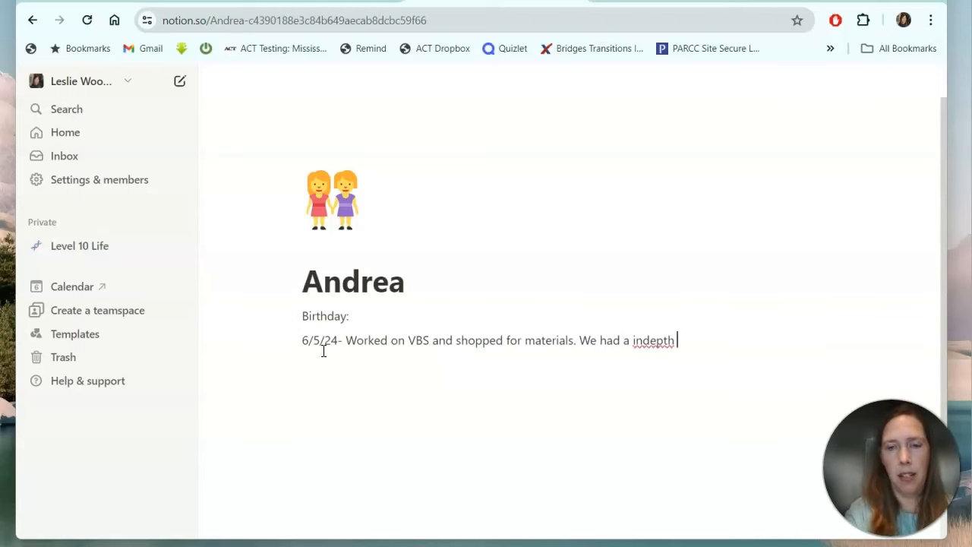
text(conversation on o)
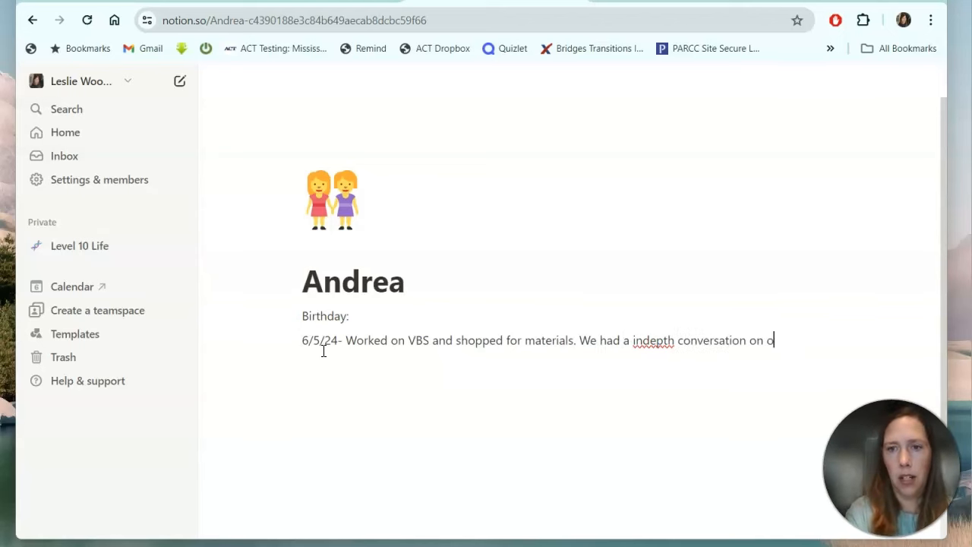
text(ur families histories and )
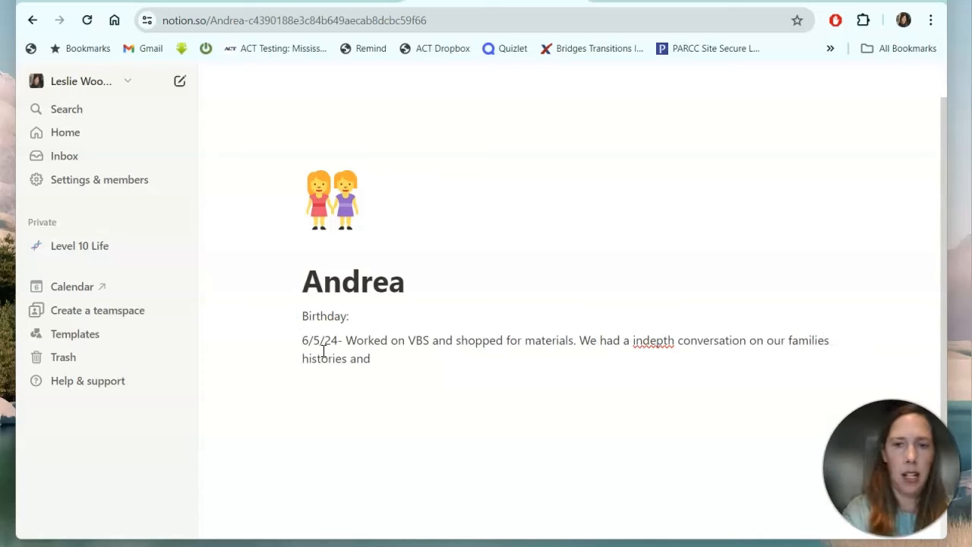
text(I'm exceit)
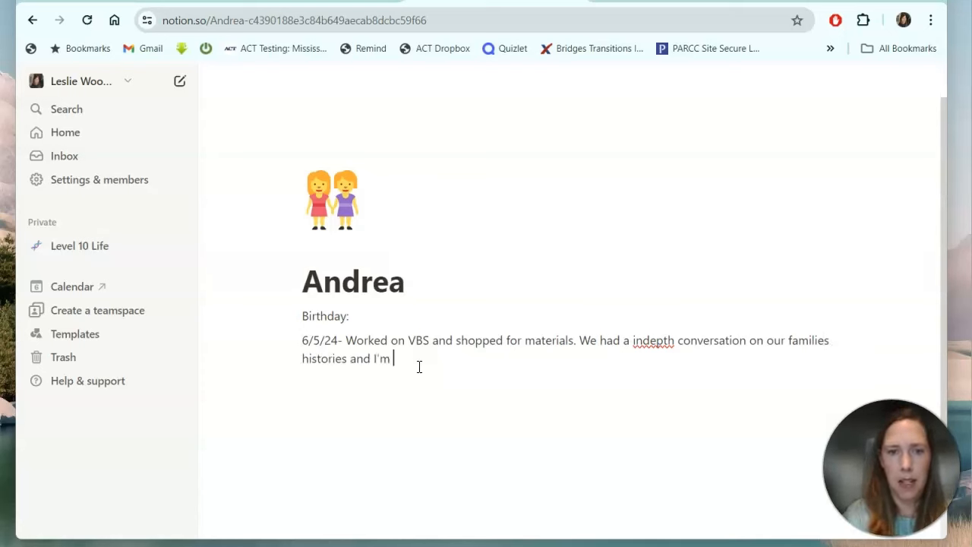
key(BackSpace)
key(BackSpace)
key(BackSpace)
key(BackSpace)
text(ited to see )
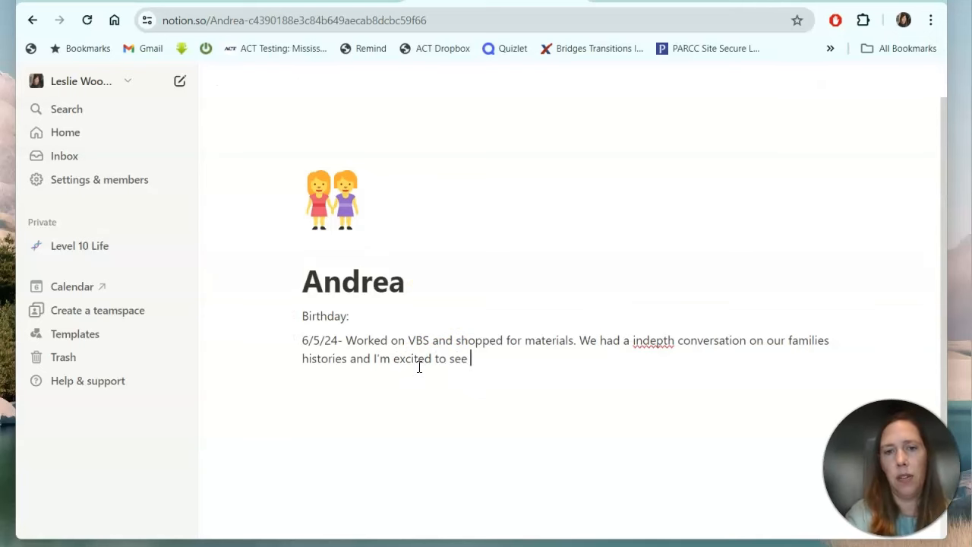
text(this new rela)
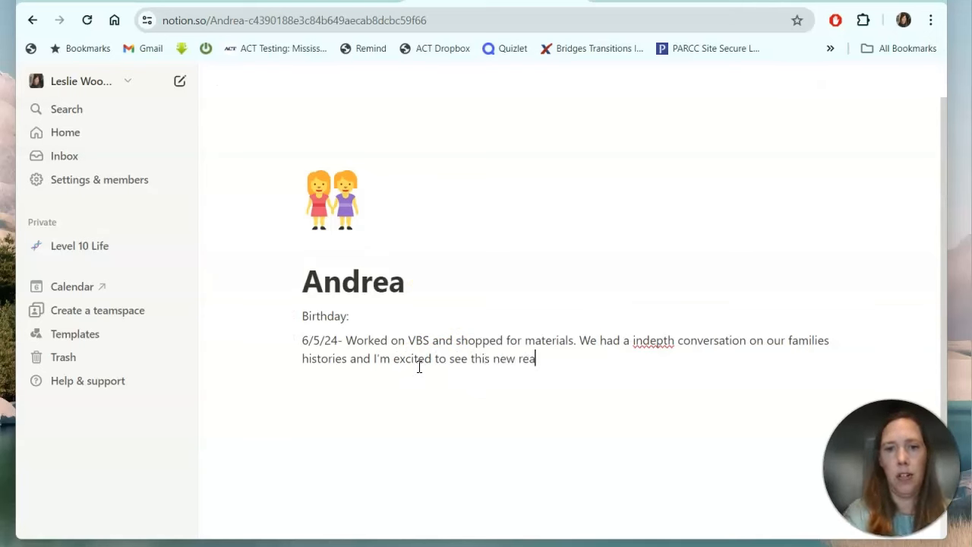
key(BackSpace)
text(lationship form asn)
key(BackSpace)
text(I think it could be )
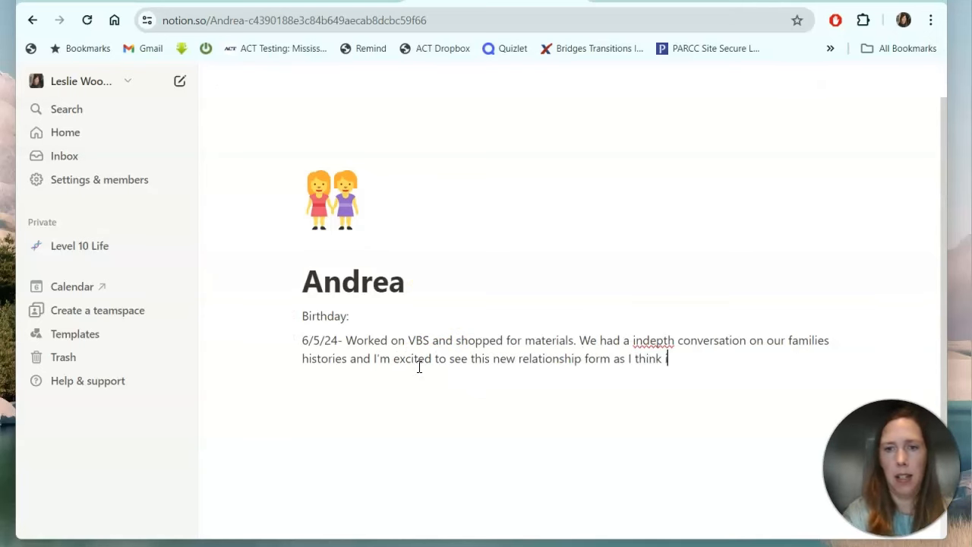
text(be)
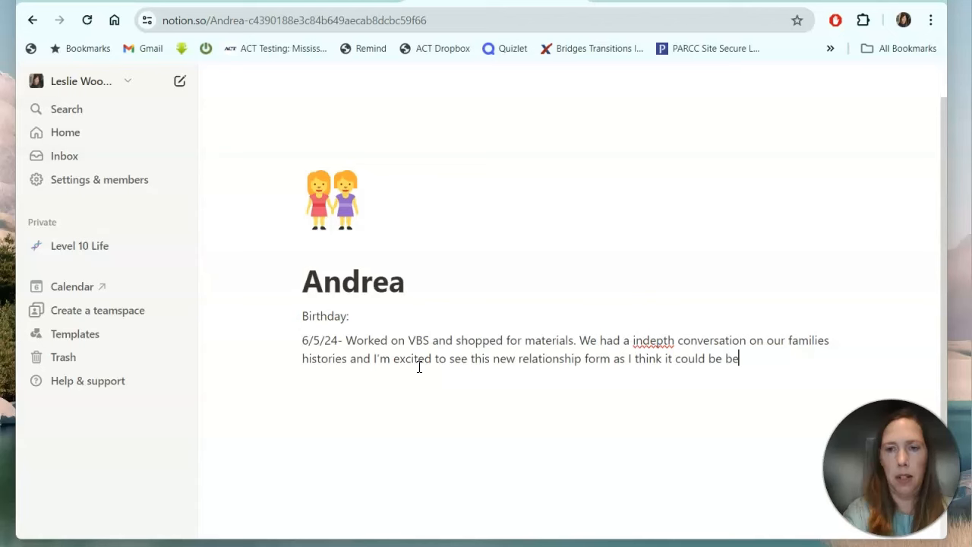
text(neficial for both of us.)
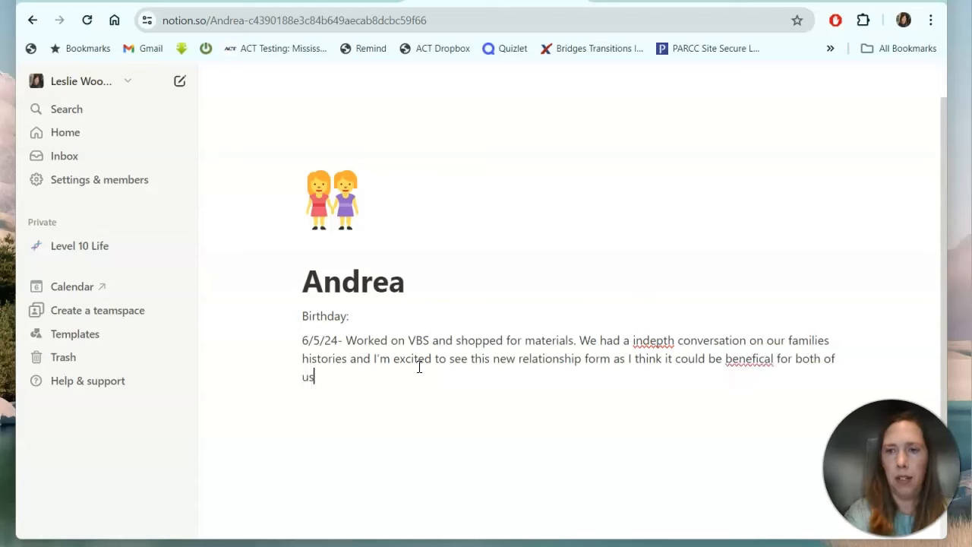
Add that you met her daughter and two dogs and need to list everyone discussed.
click(450, 385)
text(I)
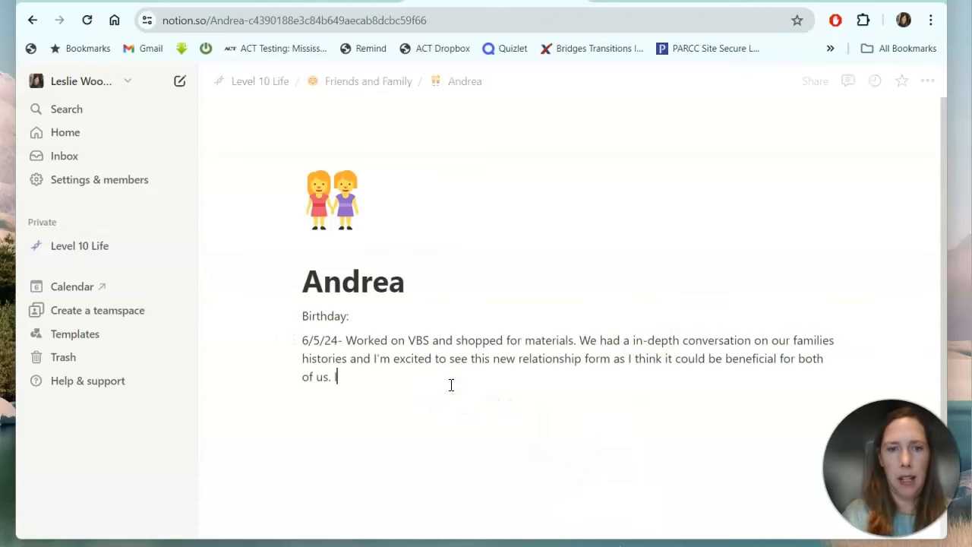
text( met her da)
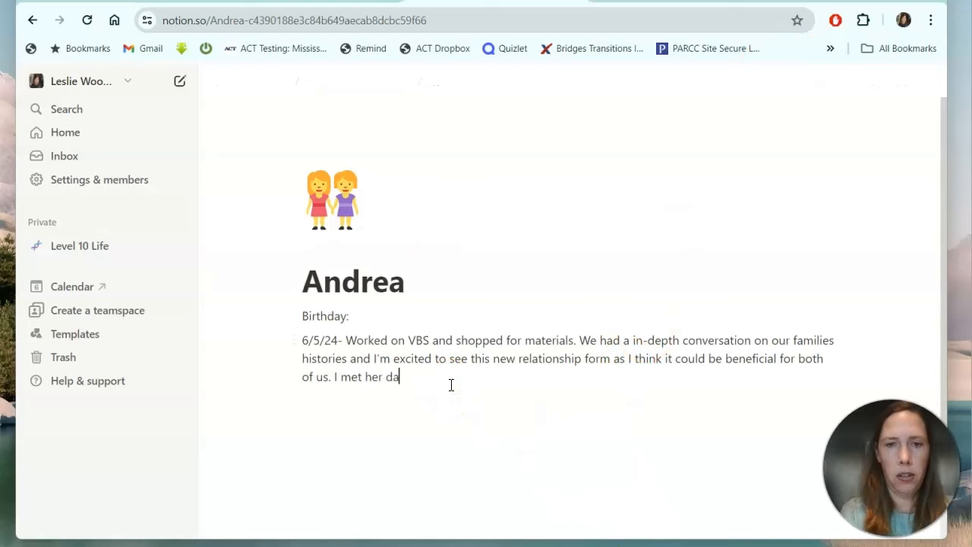
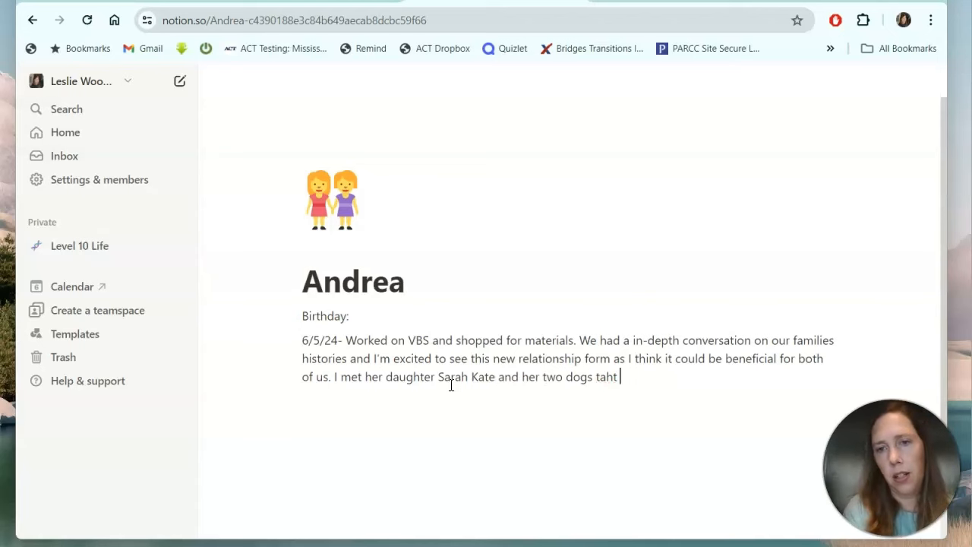
text(hat I still can't reme)
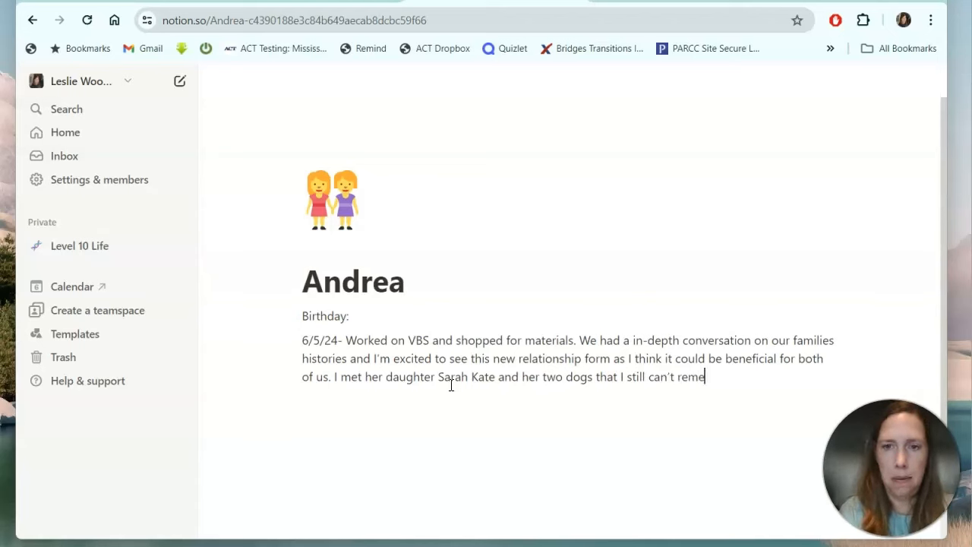
text(mber their names and need to list all the people we talked about.)
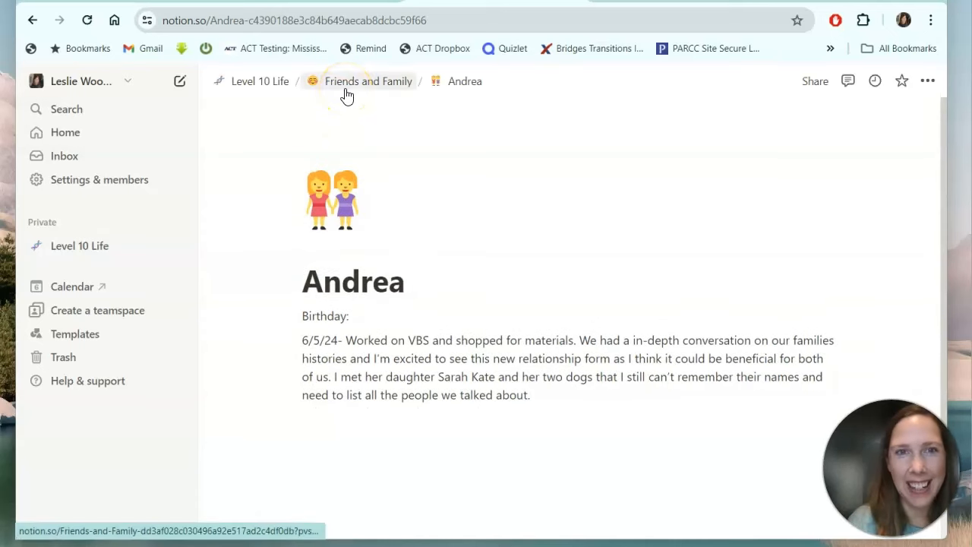
Add a 6/5/24 note about texting on conversations with the kids to the first friend's page.
click(343, 94)
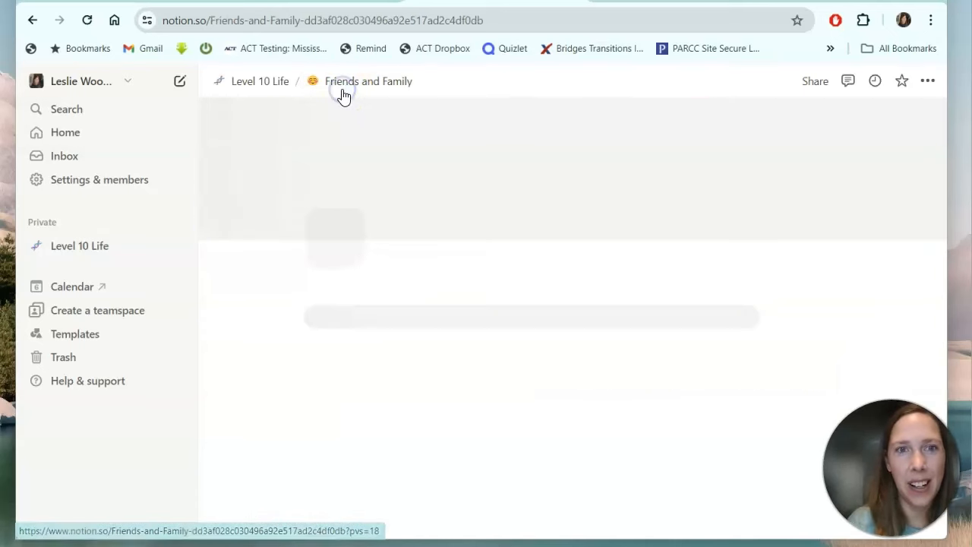
scroll(397, 406, down, 3)
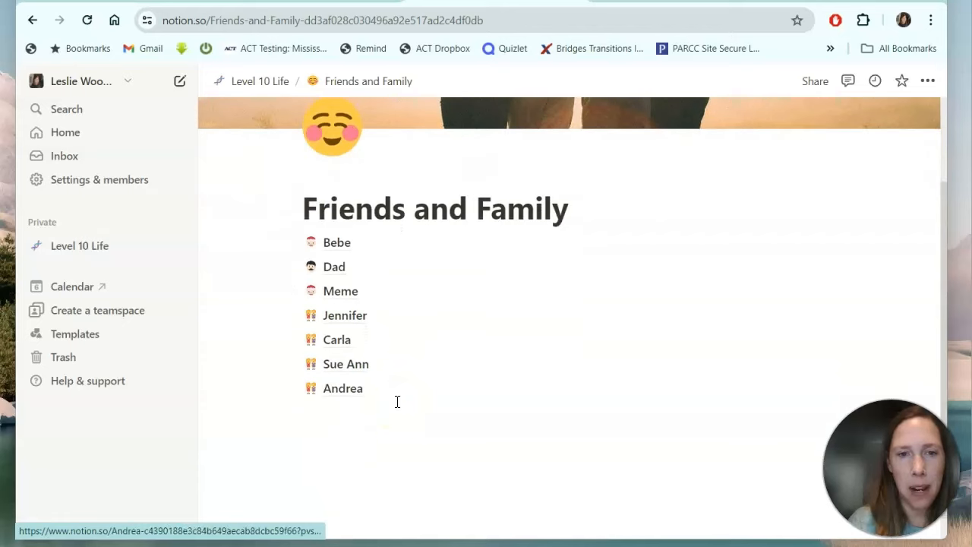
click(338, 243)
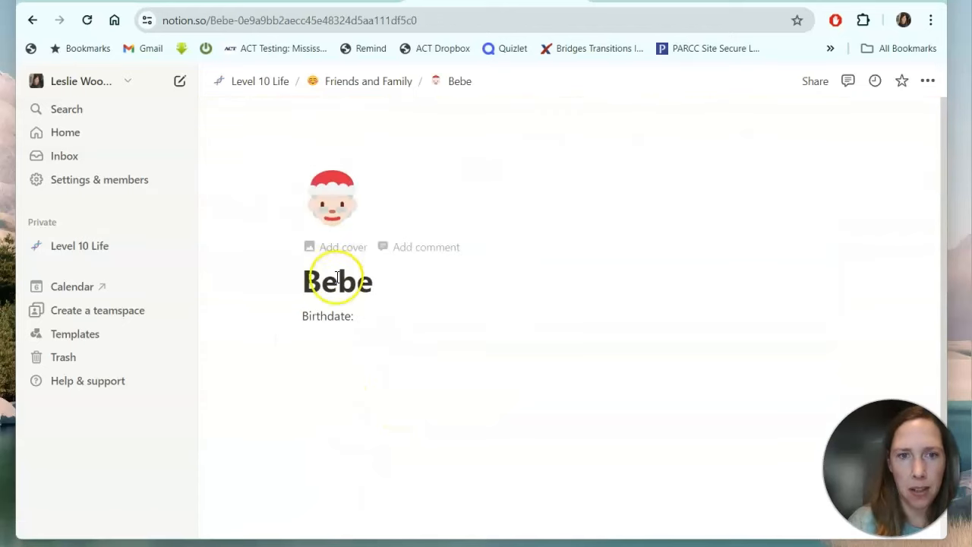
click(326, 340)
text(6/)
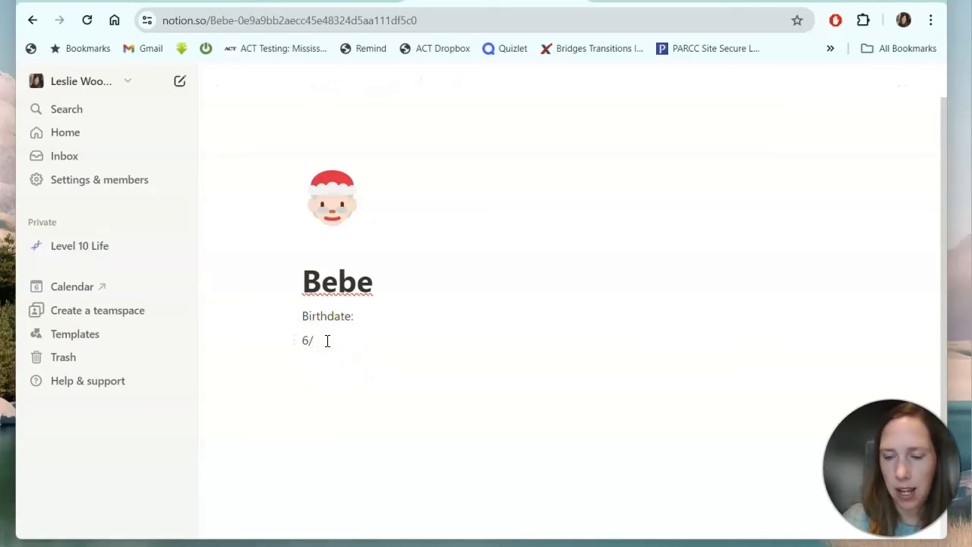
text(5/)
text(24 We texted today about her having more conversations with the kids even though neither of them are great at making conversation but she is hopeful that they can talk about the movie they watched last night.)
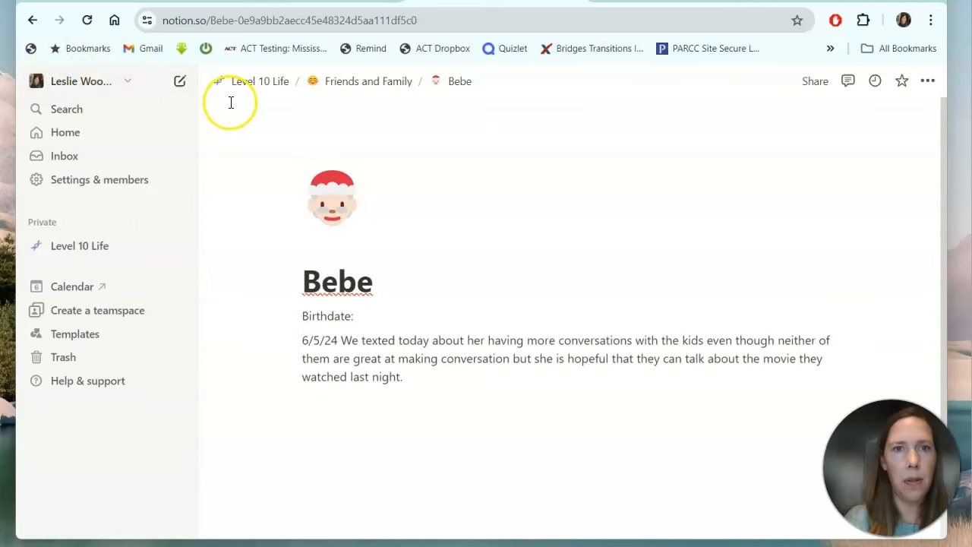
click(373, 80)
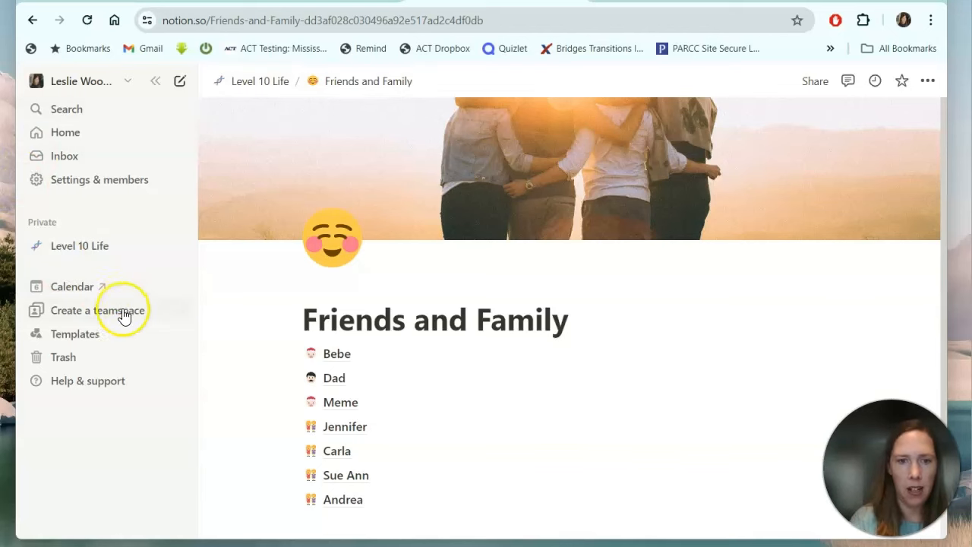
Add a 6/5/24 note about a great conversation to the fifth friend's page.
click(338, 453)
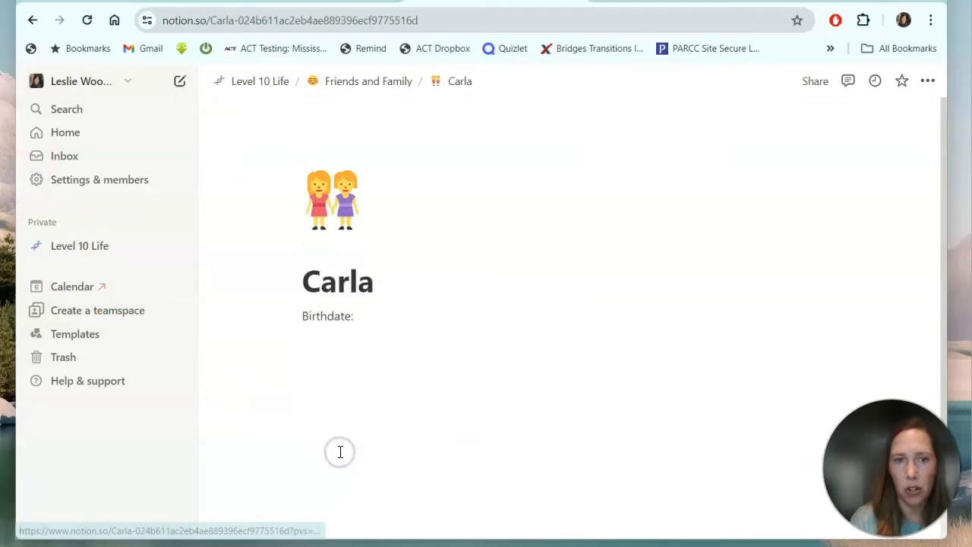
click(312, 349)
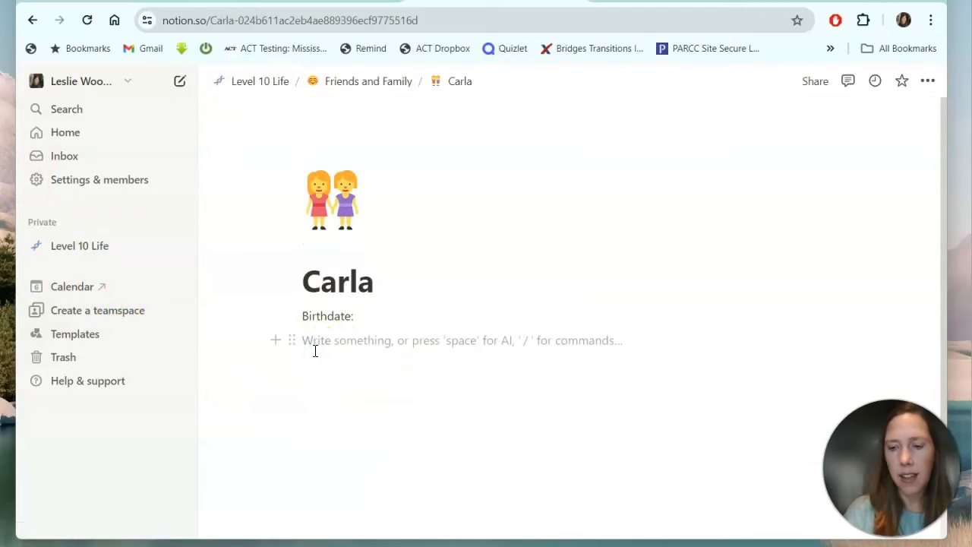
text(6/5/)
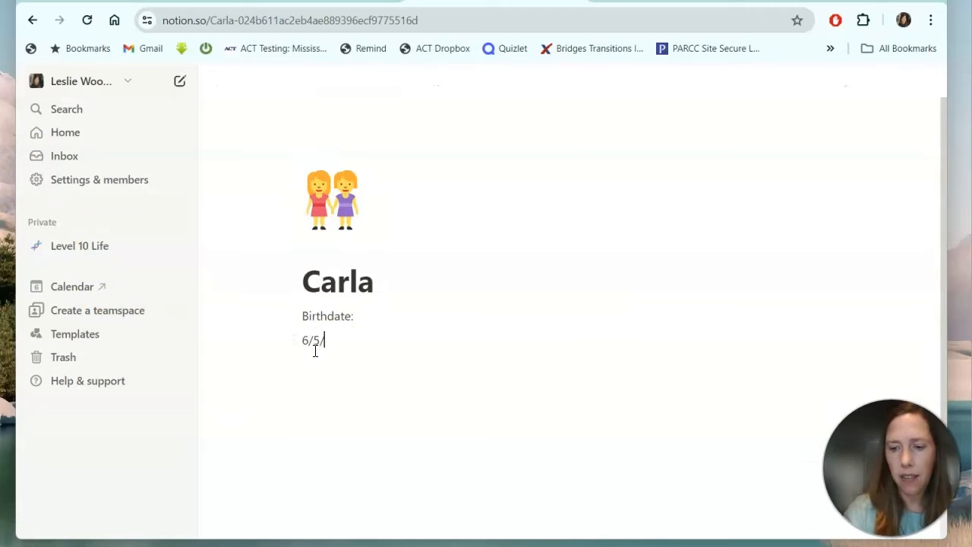
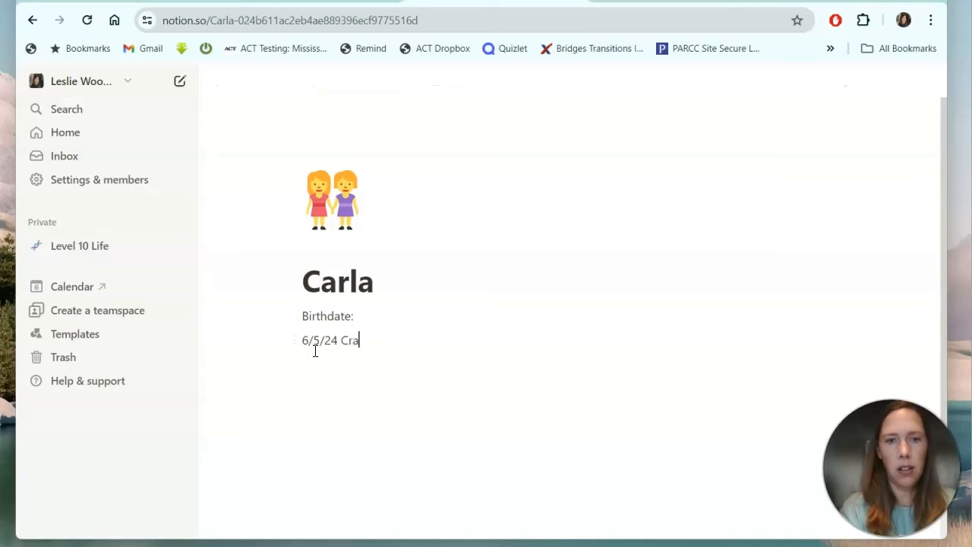
text(d a gr)
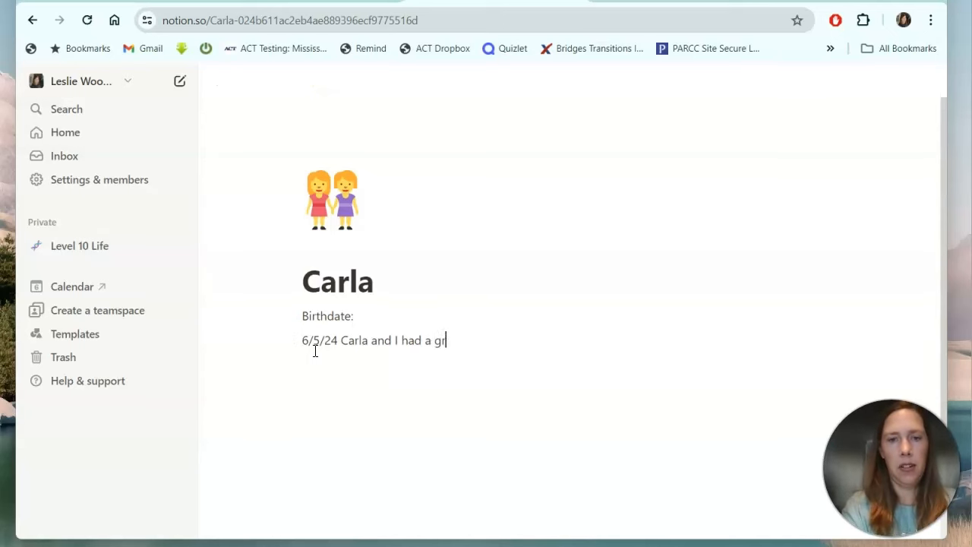
text(eat conversation. She is working on gifted testing for the school and so)
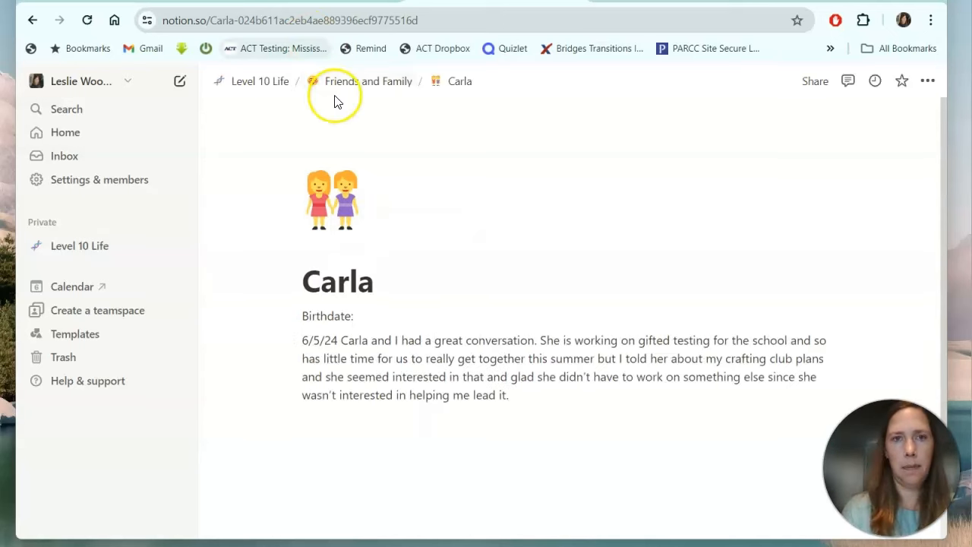
click(336, 83)
Return to the Level 10 Life dashboard and open the Physical Environment page.
scroll(370, 322, down, 2)
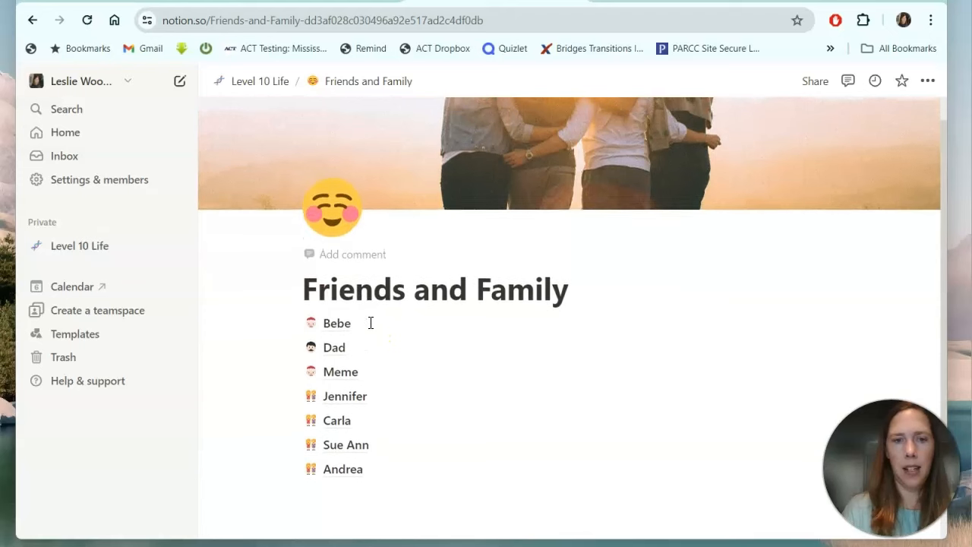
scroll(371, 322, down, 1)
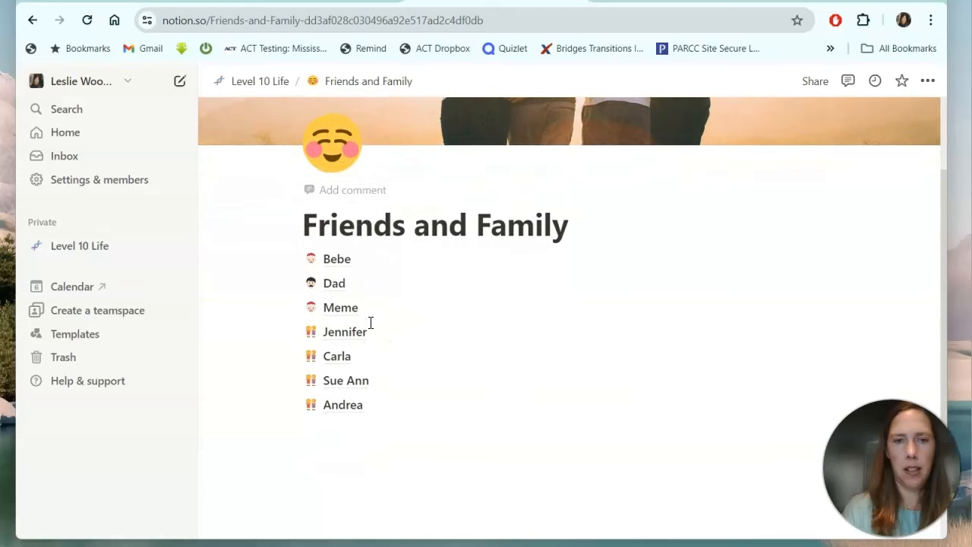
scroll(367, 304, up, 2)
scroll(412, 413, down, 3)
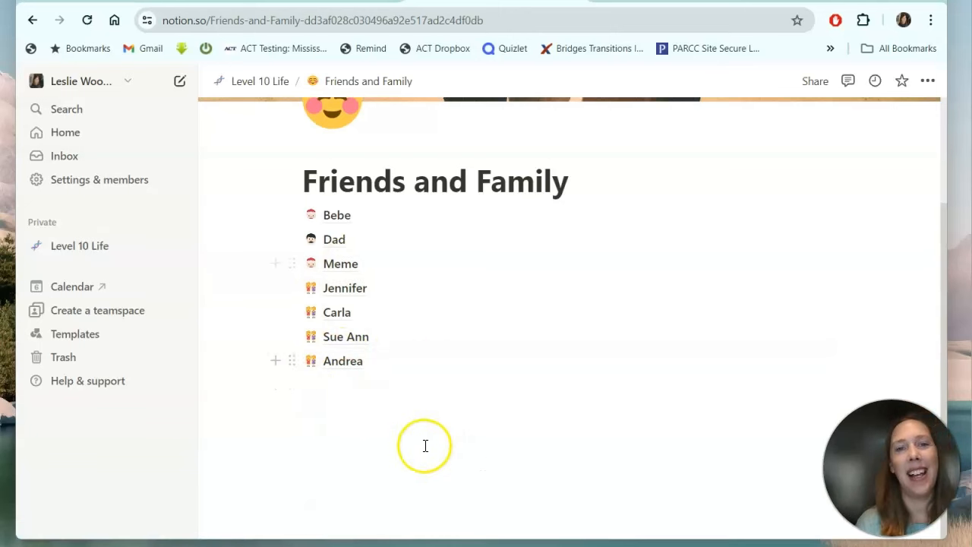
scroll(306, 226, up, 3)
click(259, 81)
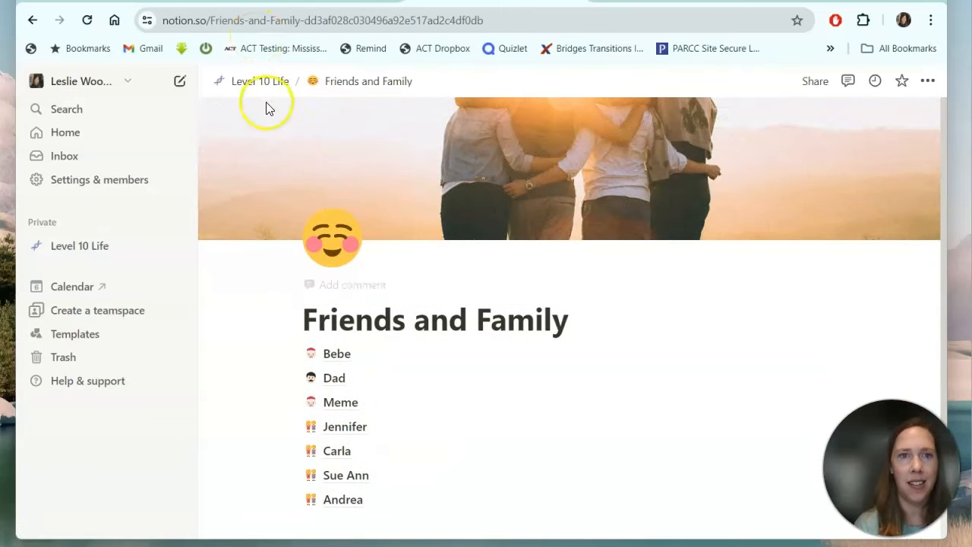
scroll(306, 274, down, 8)
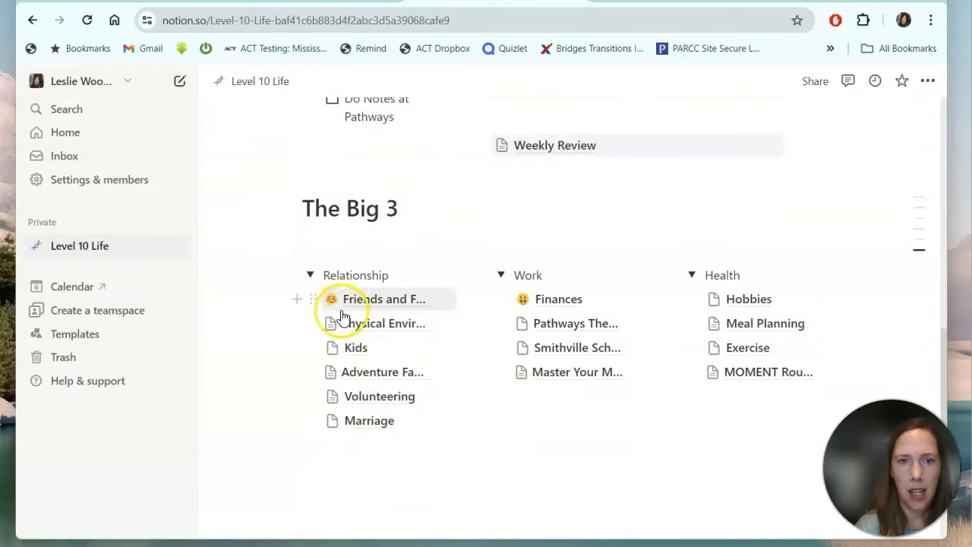
click(356, 328)
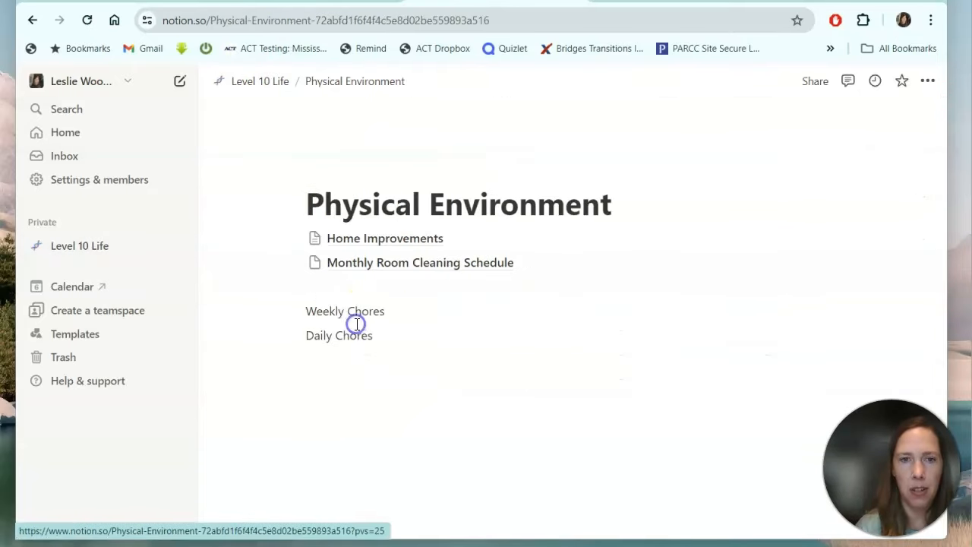
View the Home Improvements page, then the Monthly Room Cleaning Schedule page.
click(392, 242)
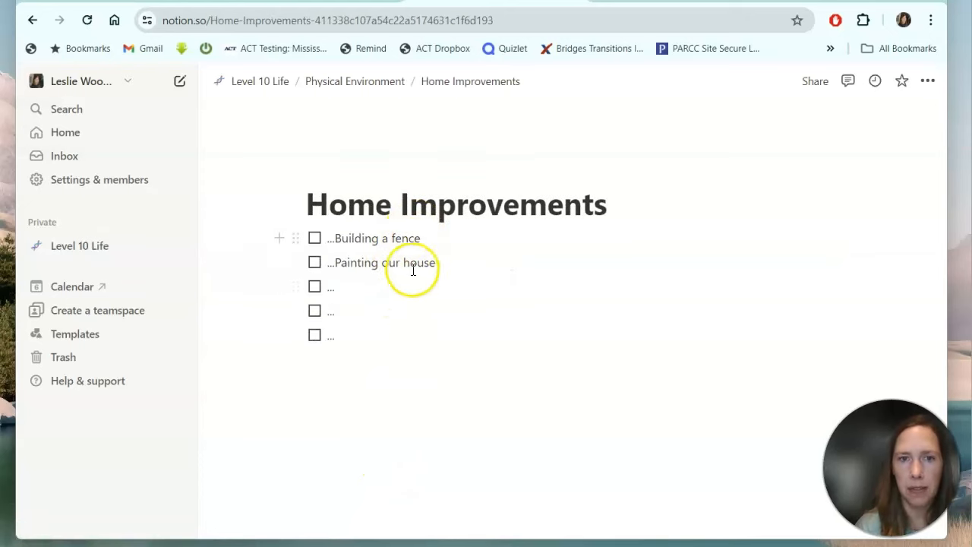
click(354, 80)
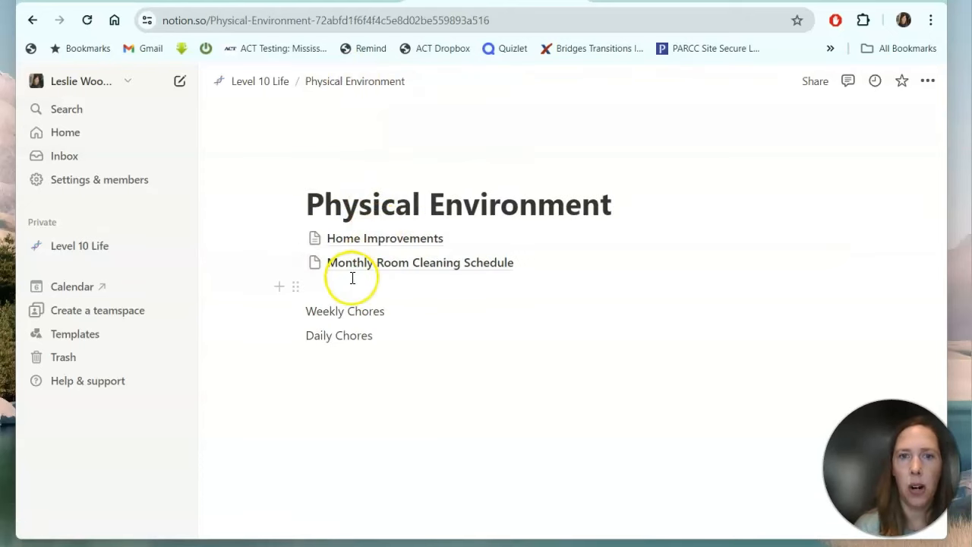
click(367, 262)
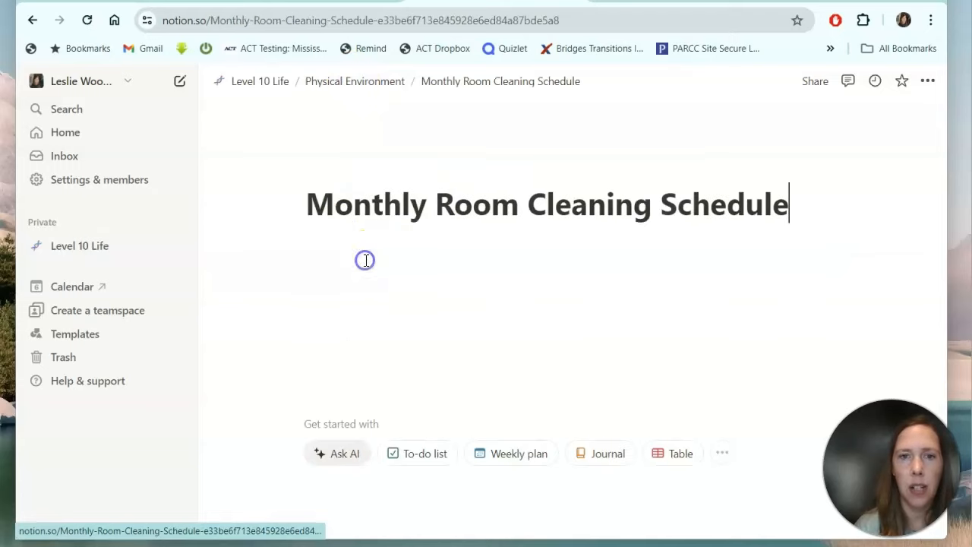
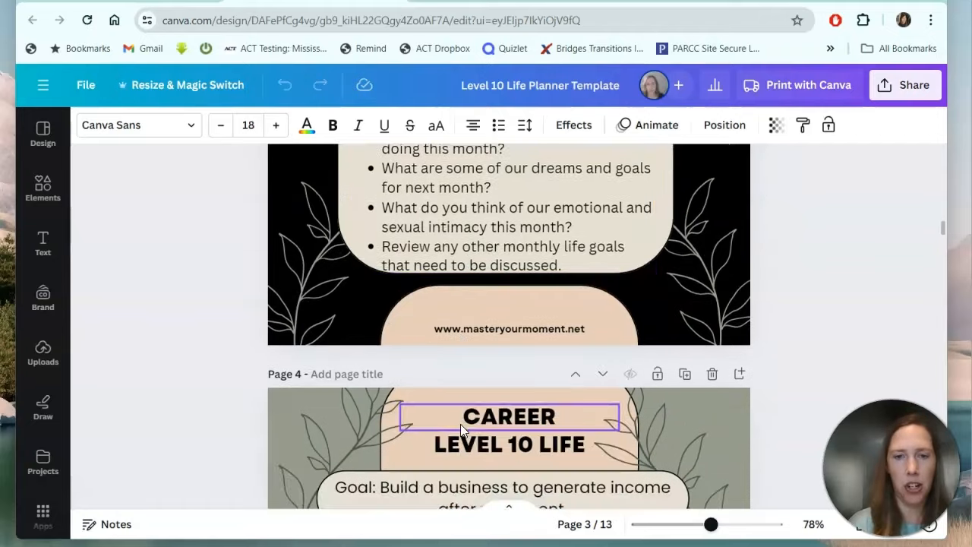
Scroll the Canva planner past the Career page's goals and habits to the Physical Environment page.
scroll(460, 423, up, 1)
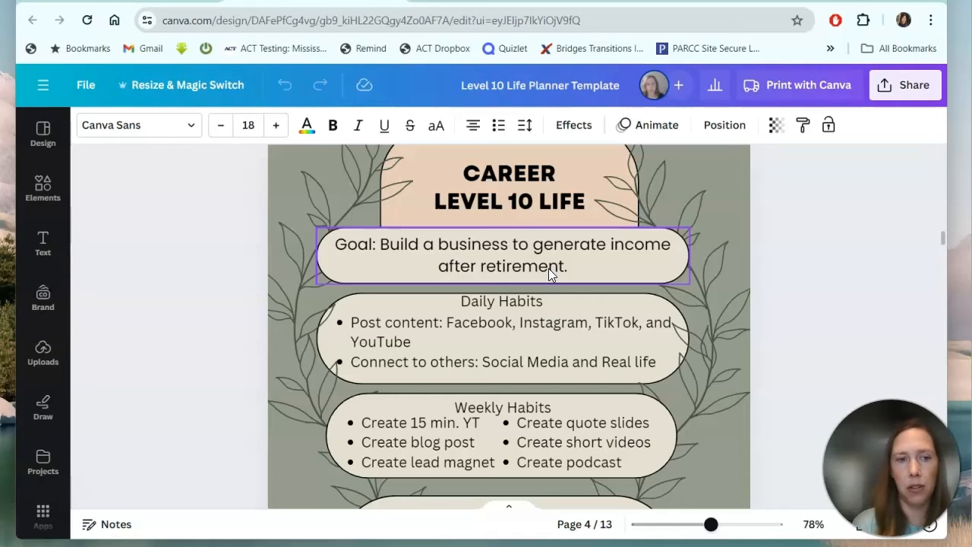
scroll(548, 268, down, 1)
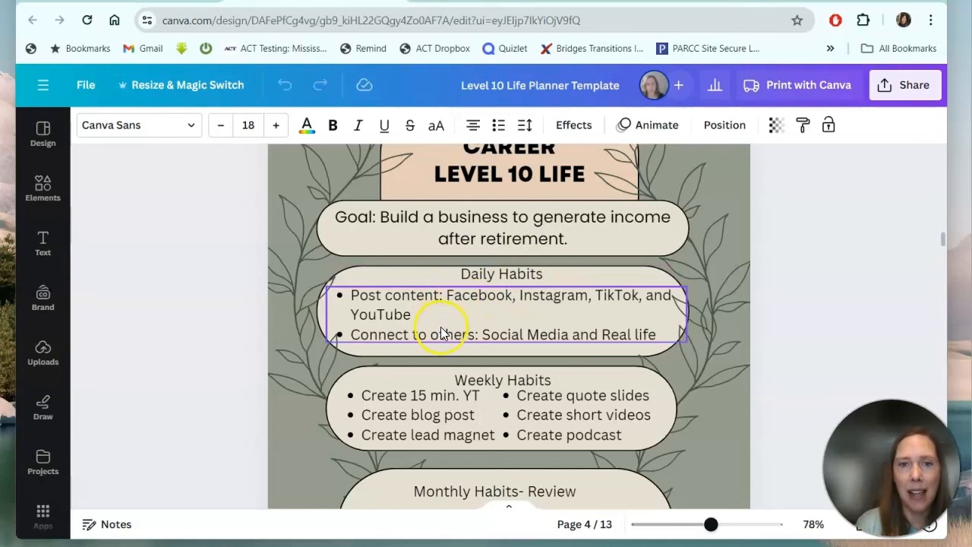
scroll(440, 334, down, 2)
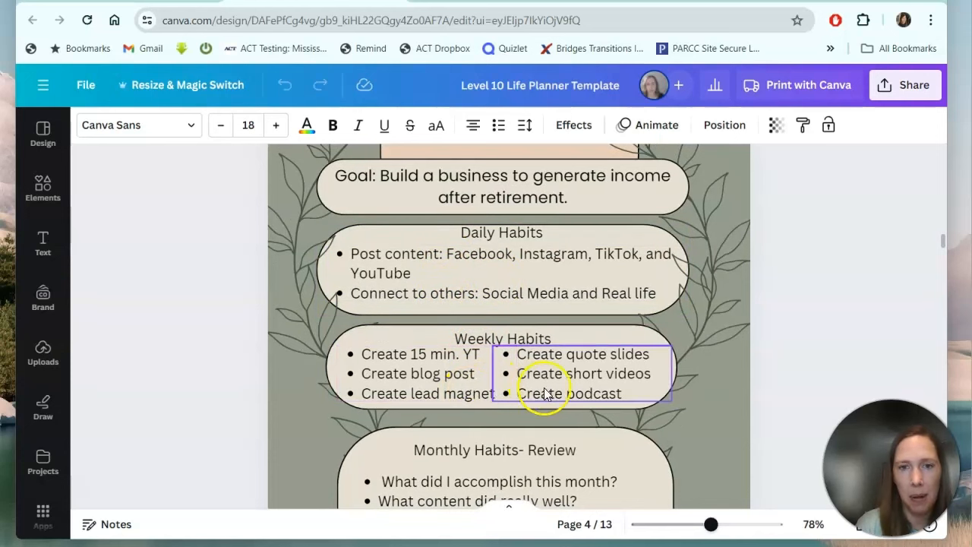
scroll(429, 375, down, 3)
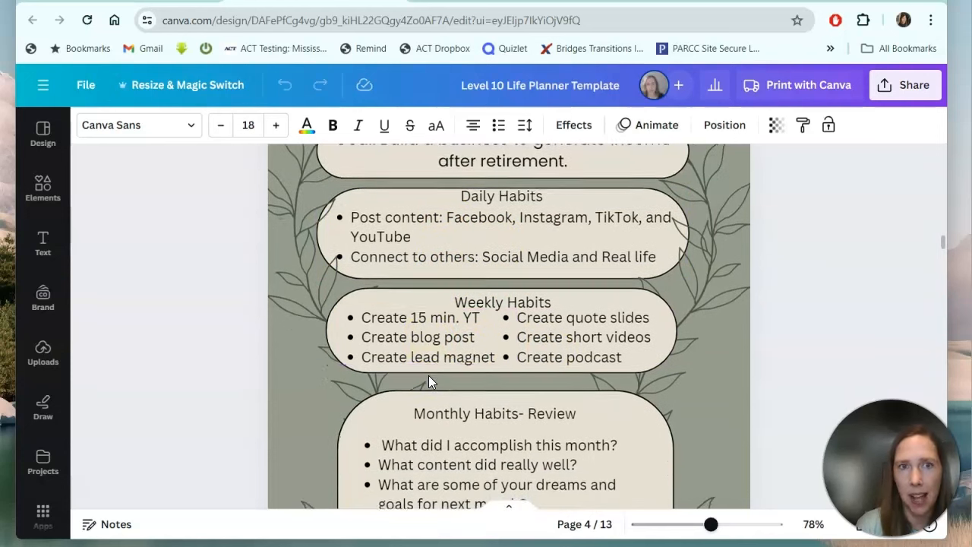
scroll(428, 375, down, 4)
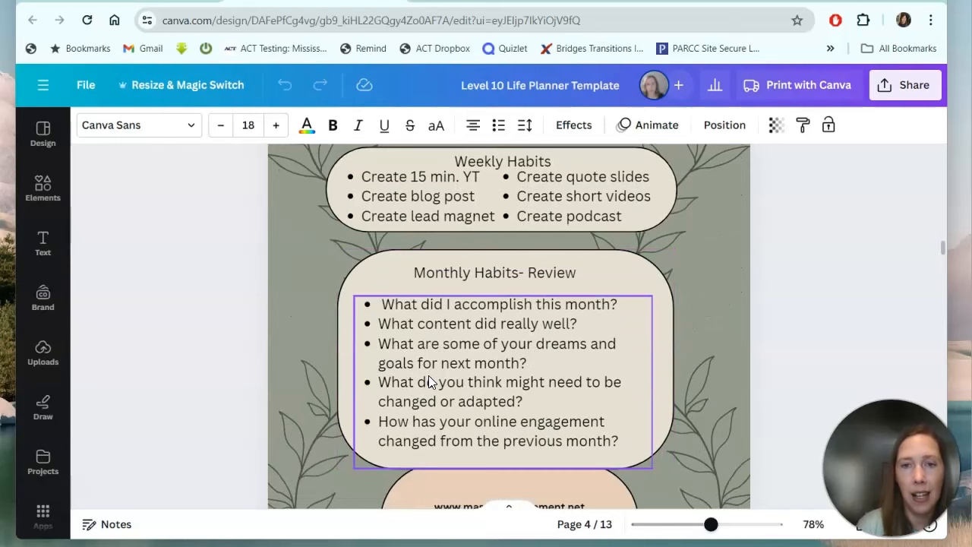
scroll(428, 375, down, 6)
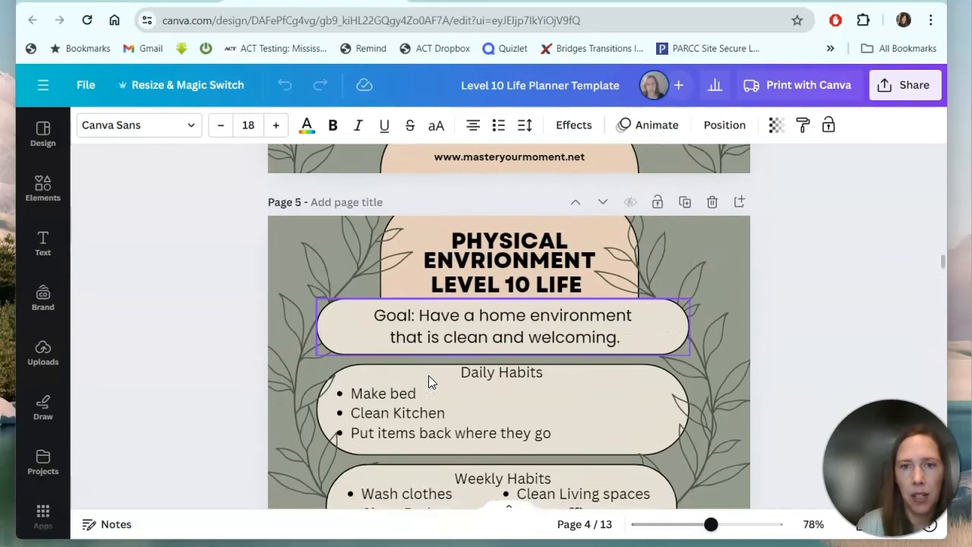
Scroll through the Physical Environment page, keeping the Weekly Habits title in its original place.
scroll(428, 375, down, 2)
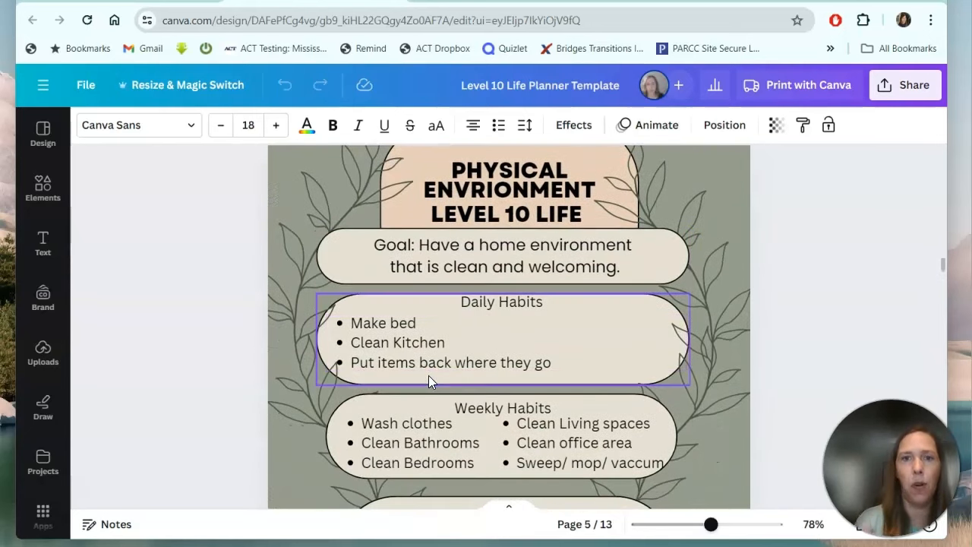
scroll(428, 375, down, 1)
mouse_move(428, 380)
mouse_down()
mouse_move(434, 346)
mouse_move(429, 427)
mouse_move(439, 393)
mouse_up()
scroll(833, 351, down, 5)
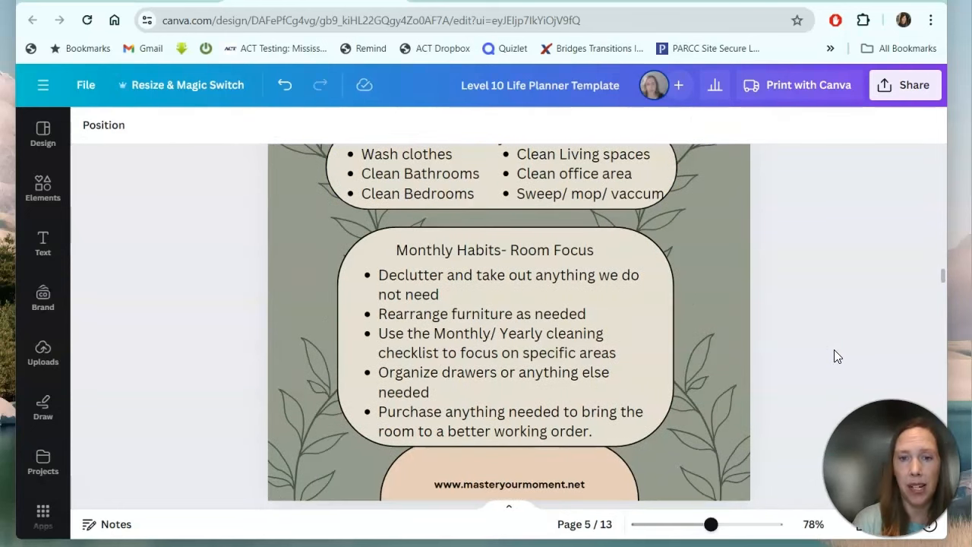
scroll(833, 350, down, 4)
scroll(833, 350, down, 3)
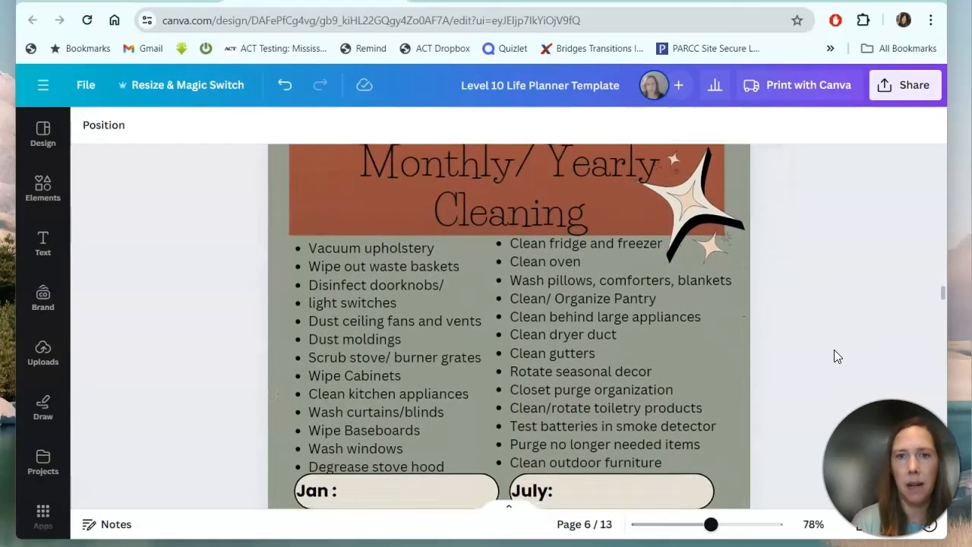
scroll(834, 356, down, 1)
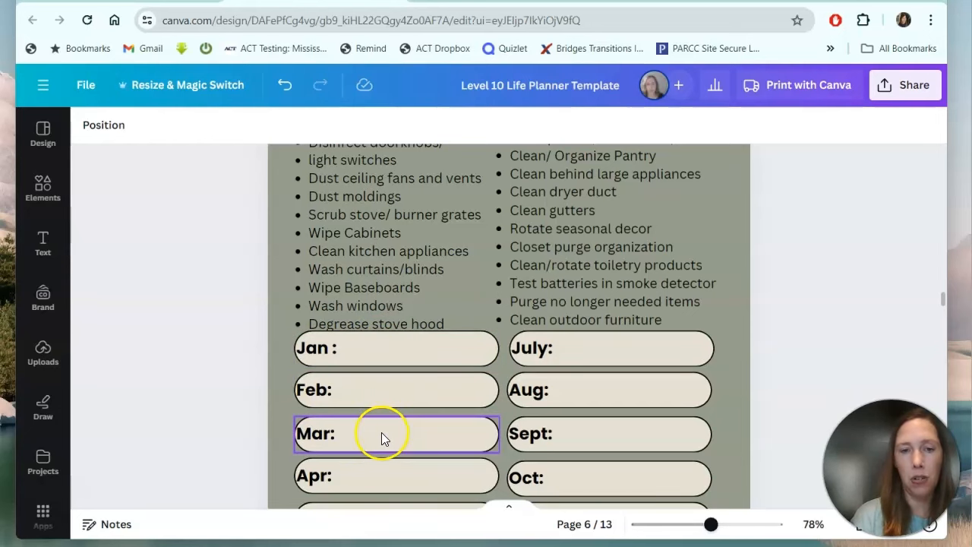
Scroll through the cleaning schedule's month boxes down to the Family and Friends page.
scroll(384, 476, down, 3)
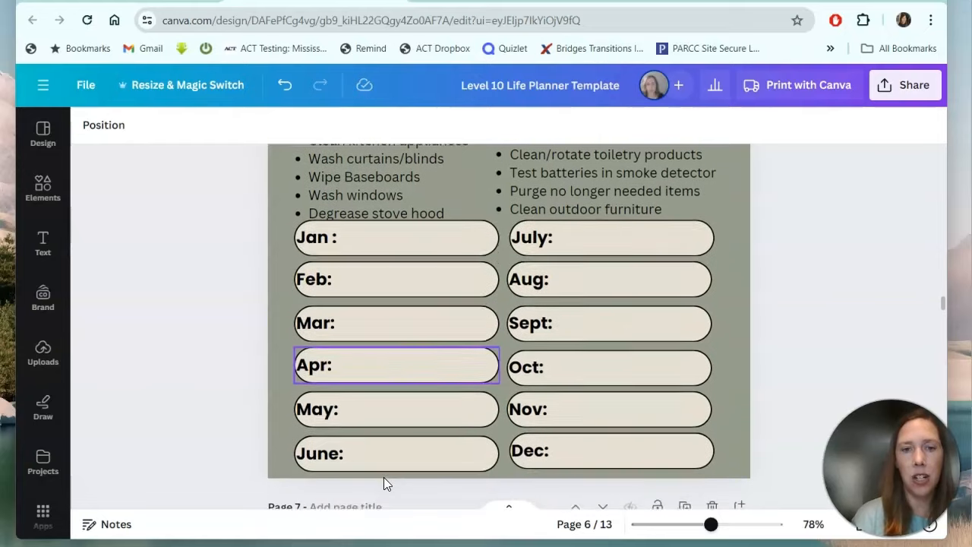
click(399, 398)
scroll(387, 465, down, 2)
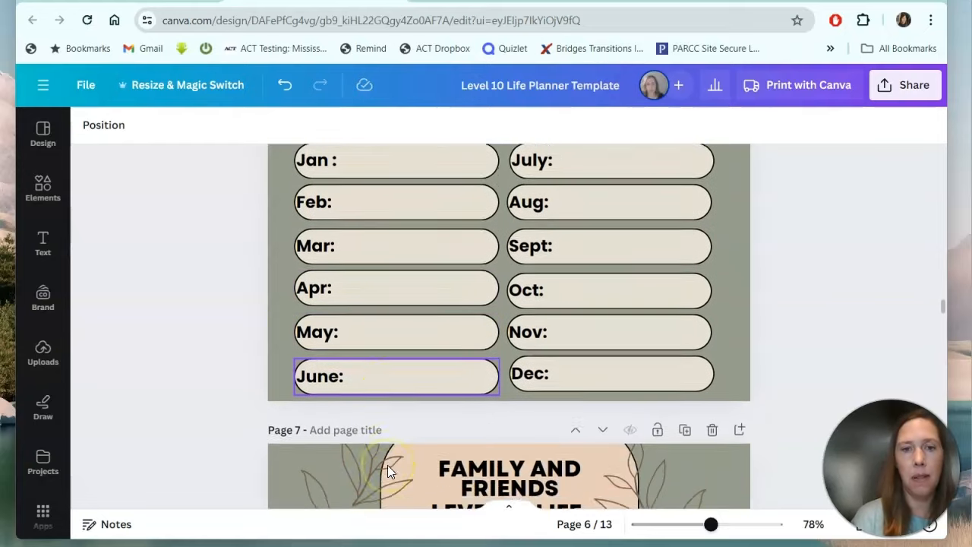
scroll(494, 384, up, 2)
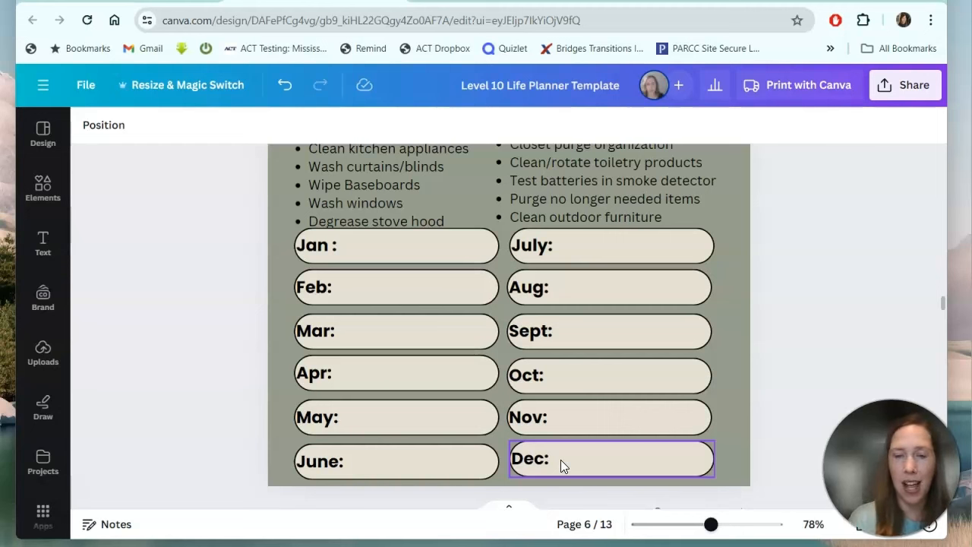
scroll(560, 459, down, 2)
scroll(560, 460, up, 1)
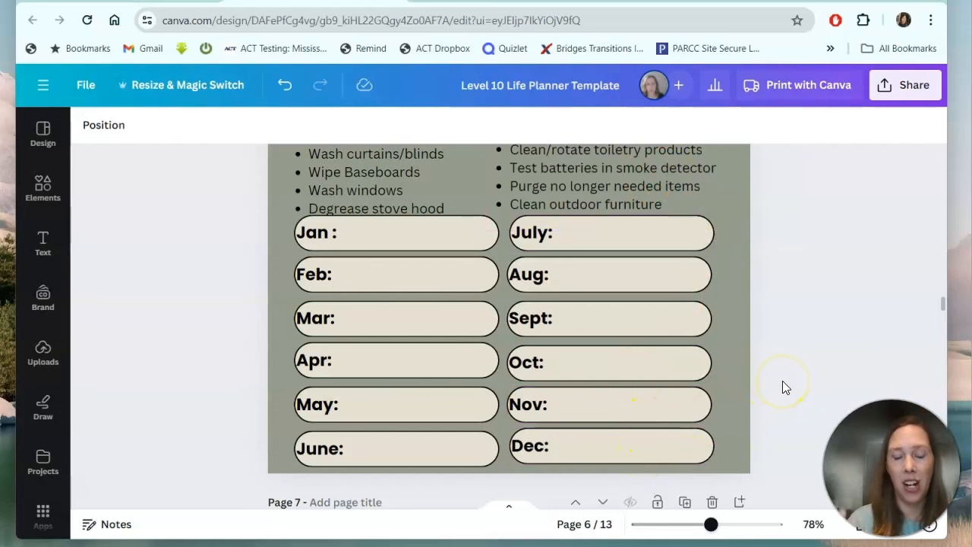
scroll(783, 381, down, 3)
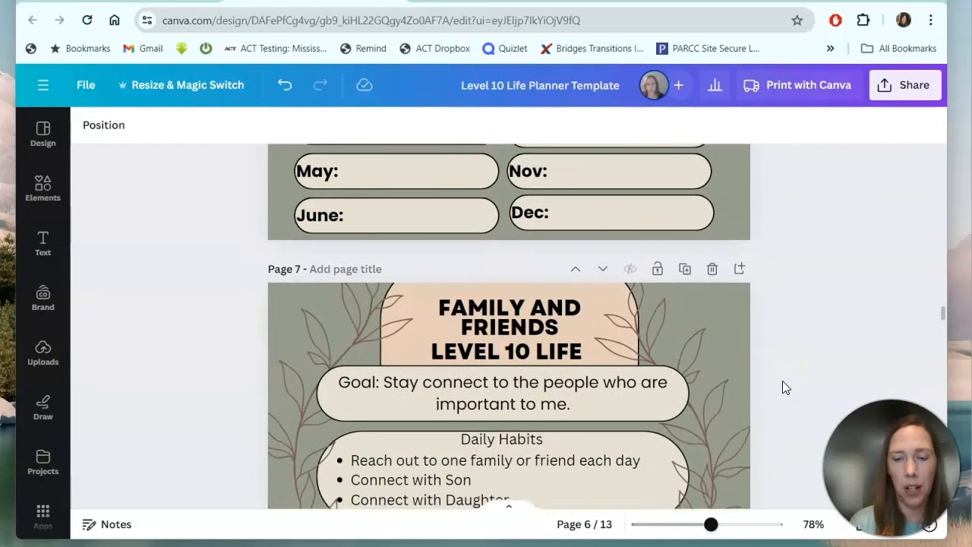
Scroll through the Family and Friends page, selecting its Daily Habits text.
scroll(782, 387, down, 2)
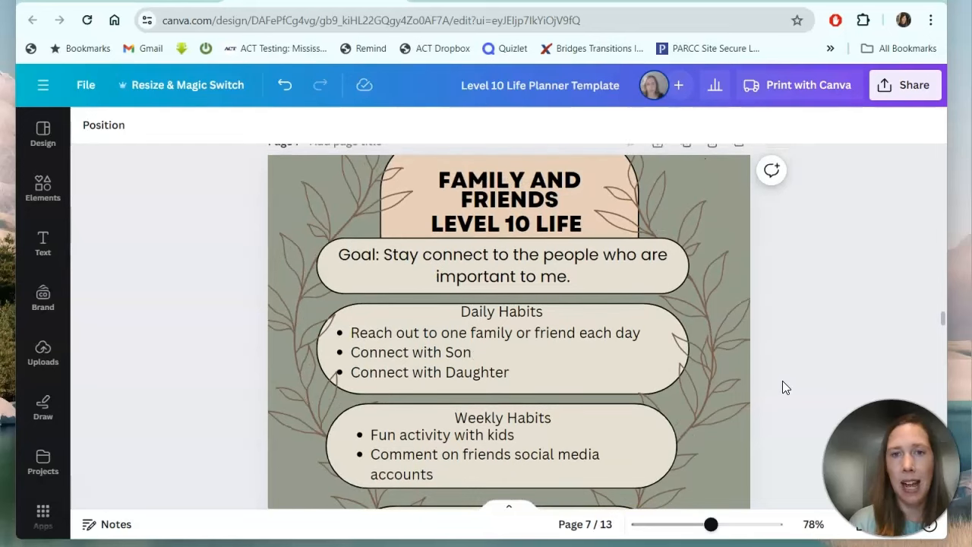
scroll(782, 381, down, 2)
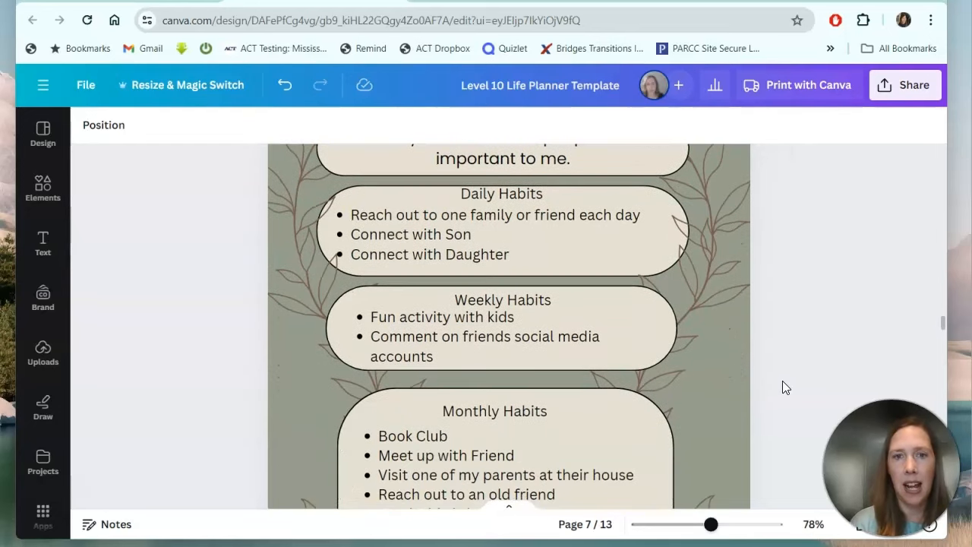
click(626, 208)
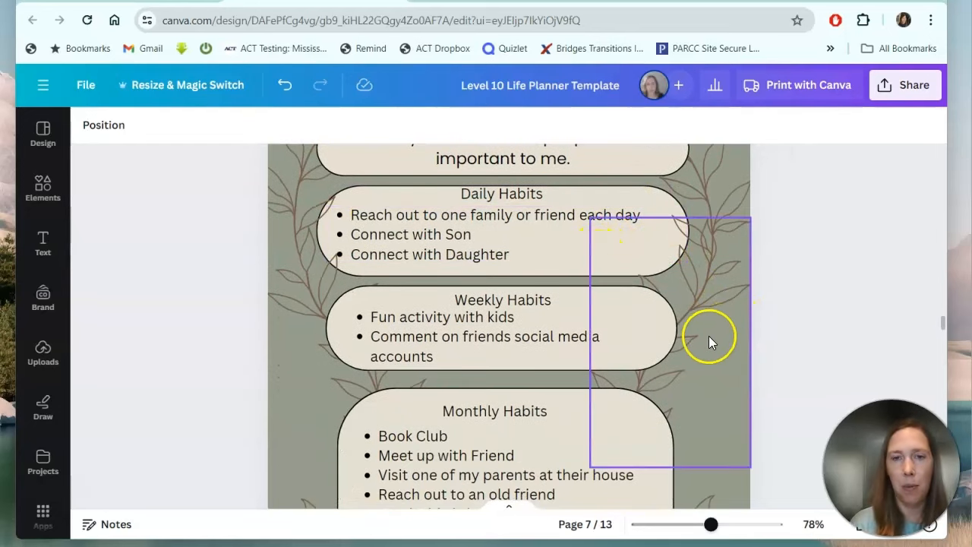
scroll(806, 304, down, 2)
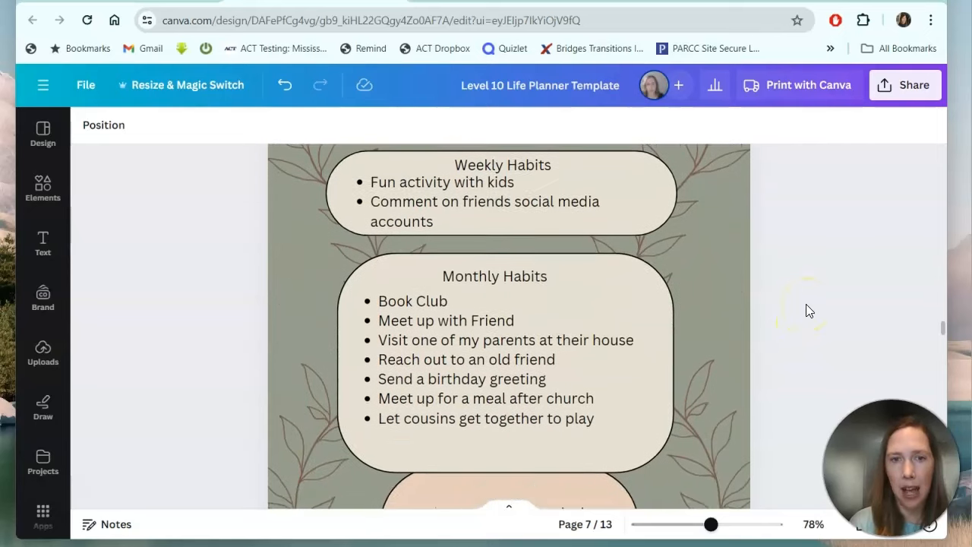
scroll(796, 311, down, 6)
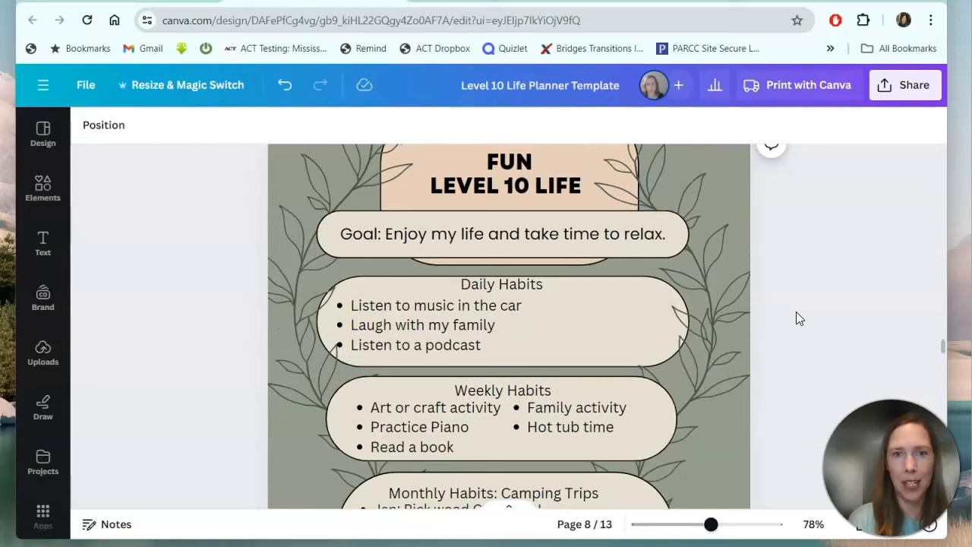
Scroll past the Fun page's Camping Trips list to the Spirituality page.
scroll(796, 311, down, 2)
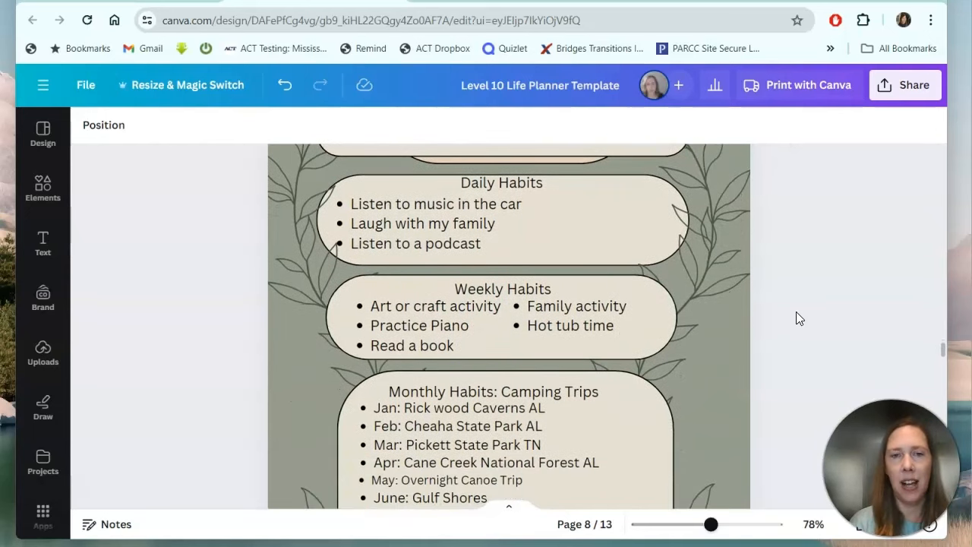
scroll(797, 317, down, 1)
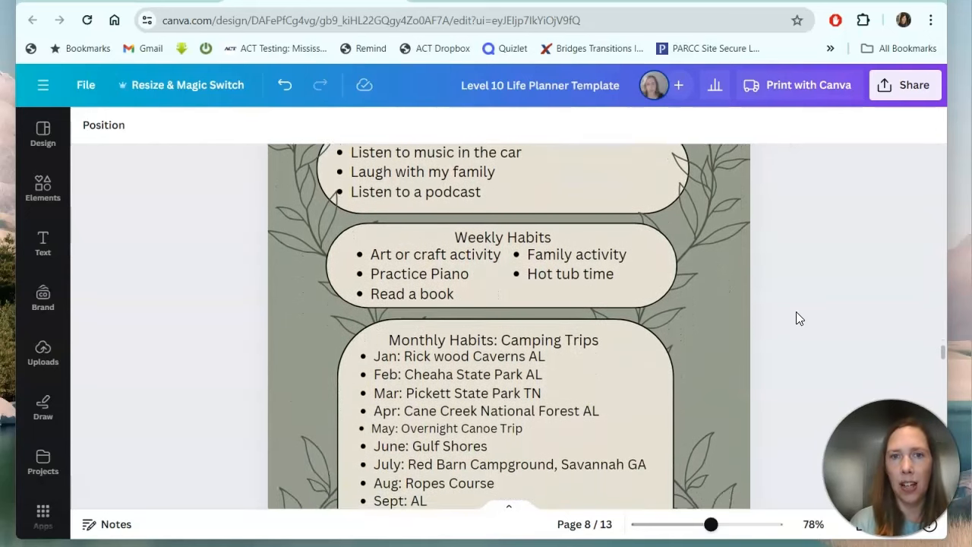
scroll(797, 318, down, 2)
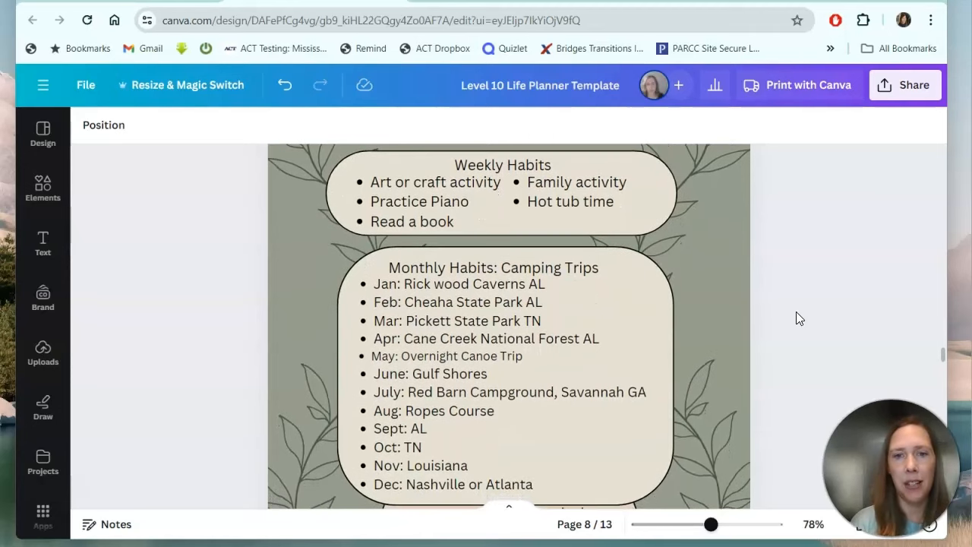
click(560, 415)
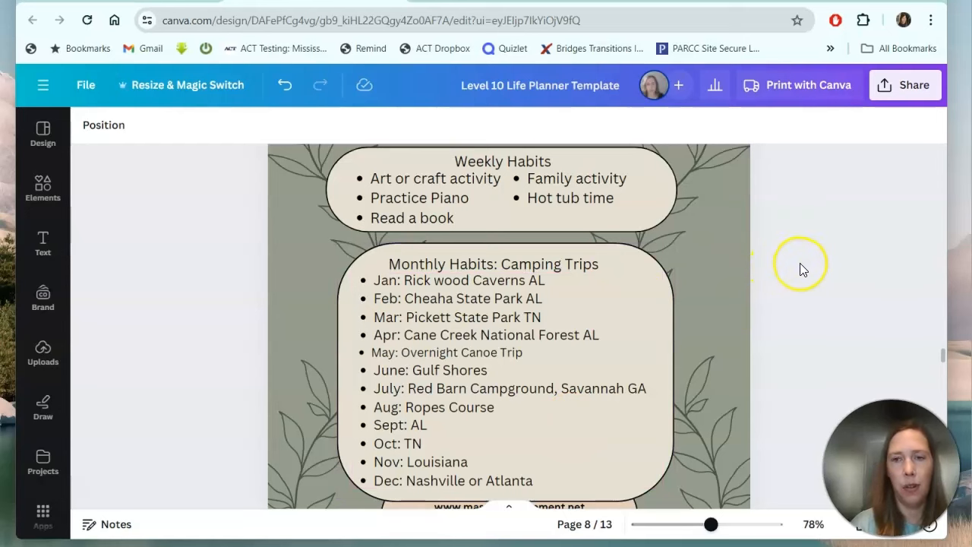
scroll(800, 264, down, 3)
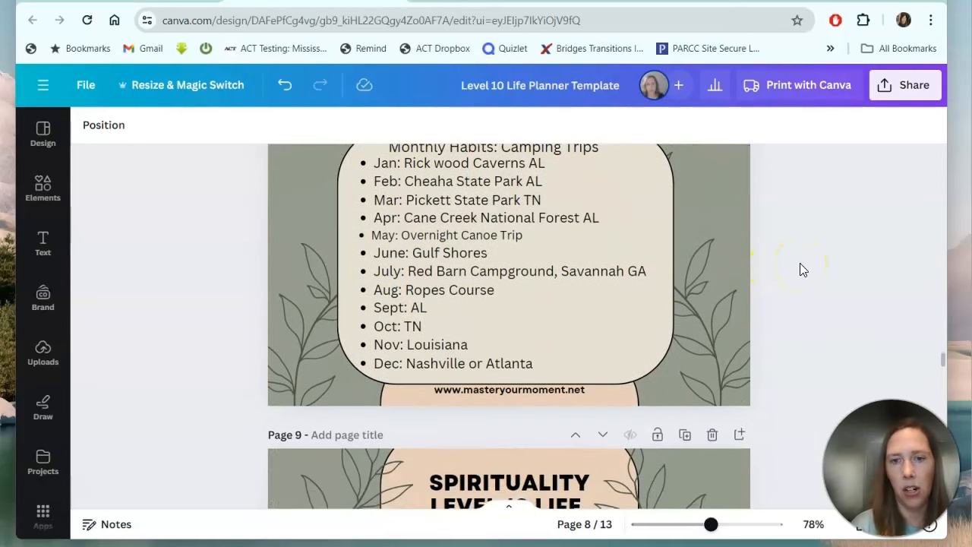
scroll(799, 263, down, 4)
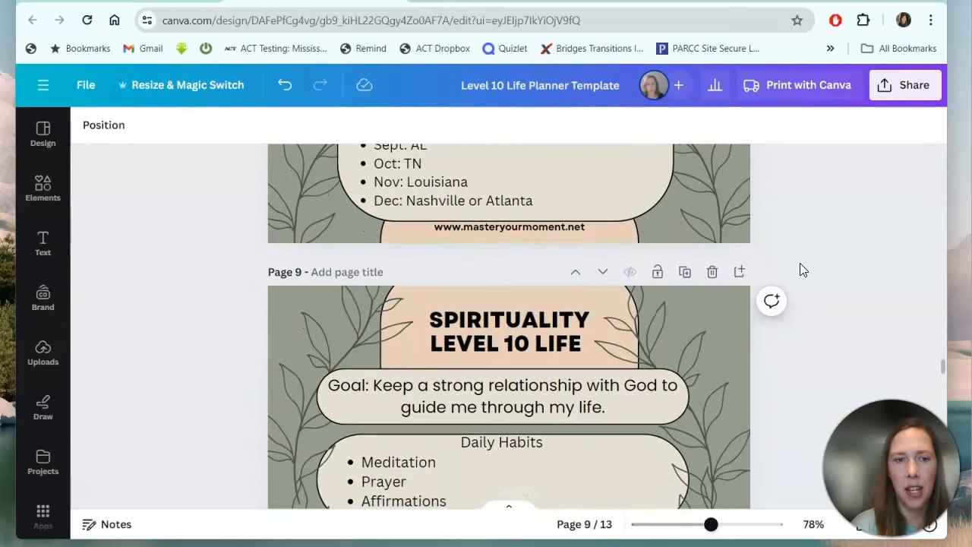
Scroll from page 9 past the Personal Growth and giving pages to page 12, Finances.
scroll(800, 270, down, 3)
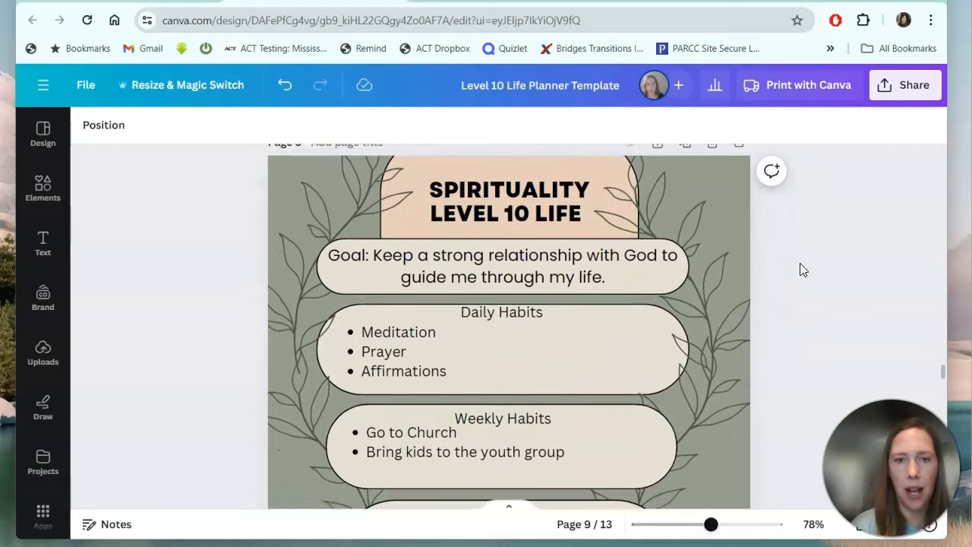
scroll(799, 269, down, 3)
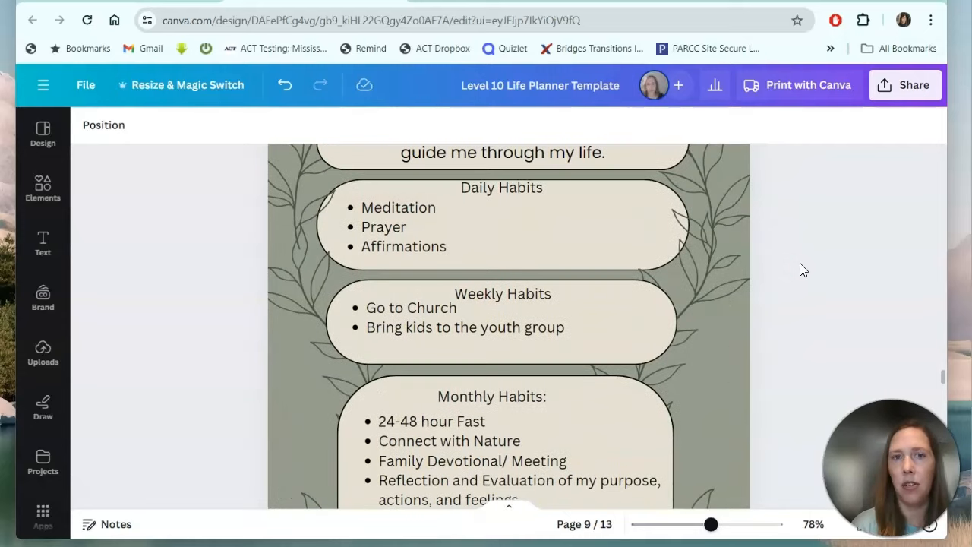
scroll(799, 270, down, 2)
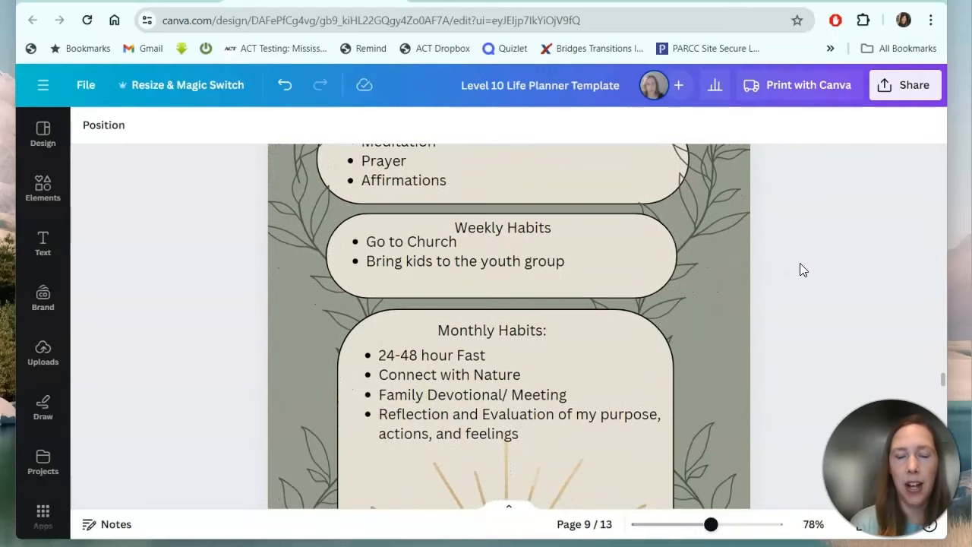
scroll(799, 264, down, 1)
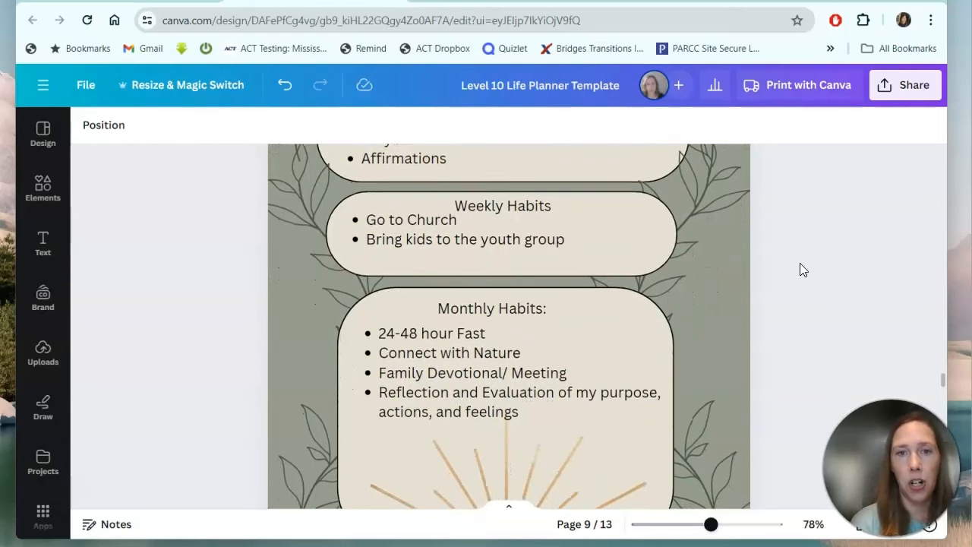
scroll(799, 263, down, 1)
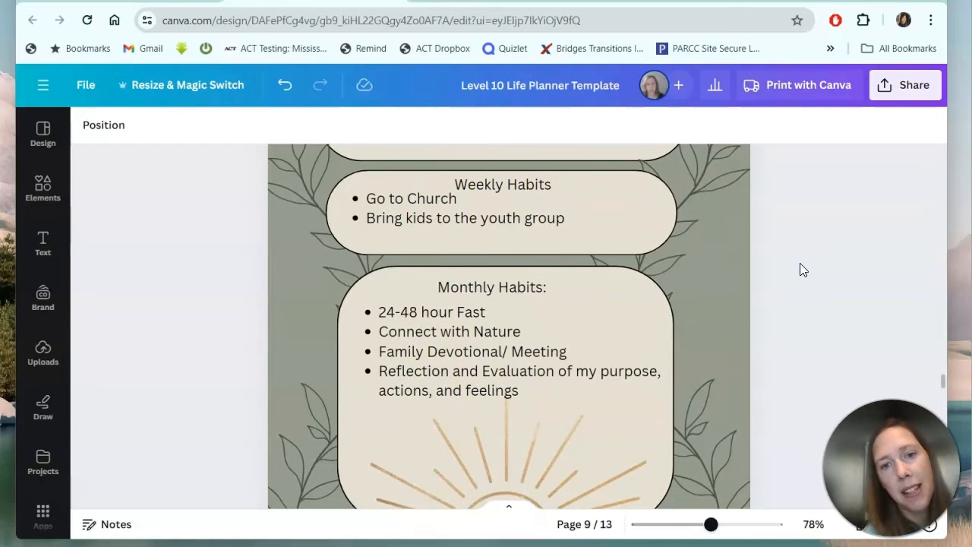
scroll(799, 264, down, 5)
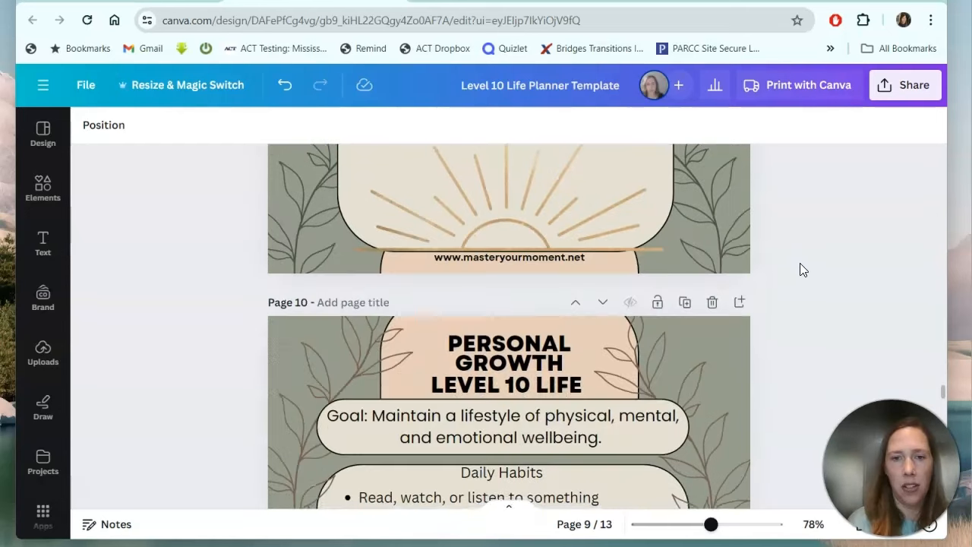
scroll(799, 270, down, 8)
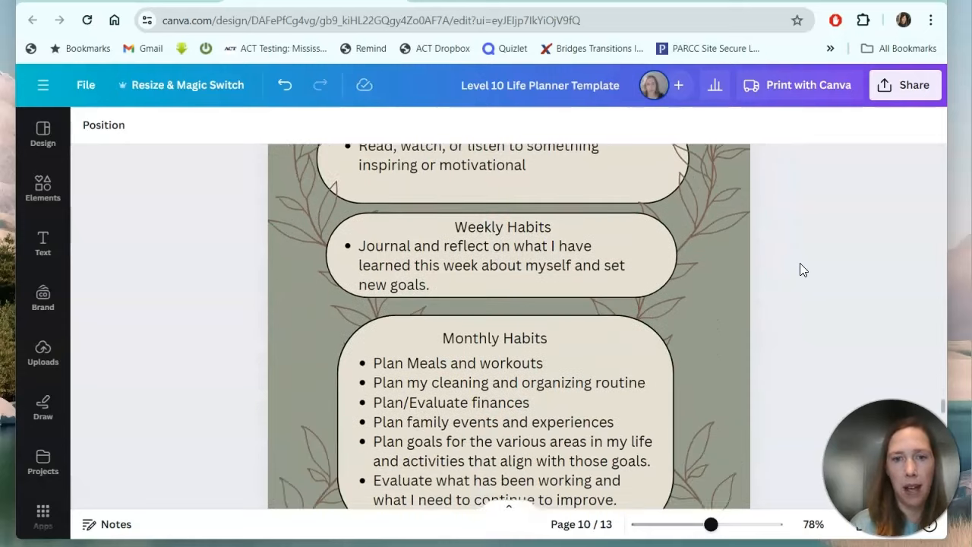
scroll(800, 264, down, 5)
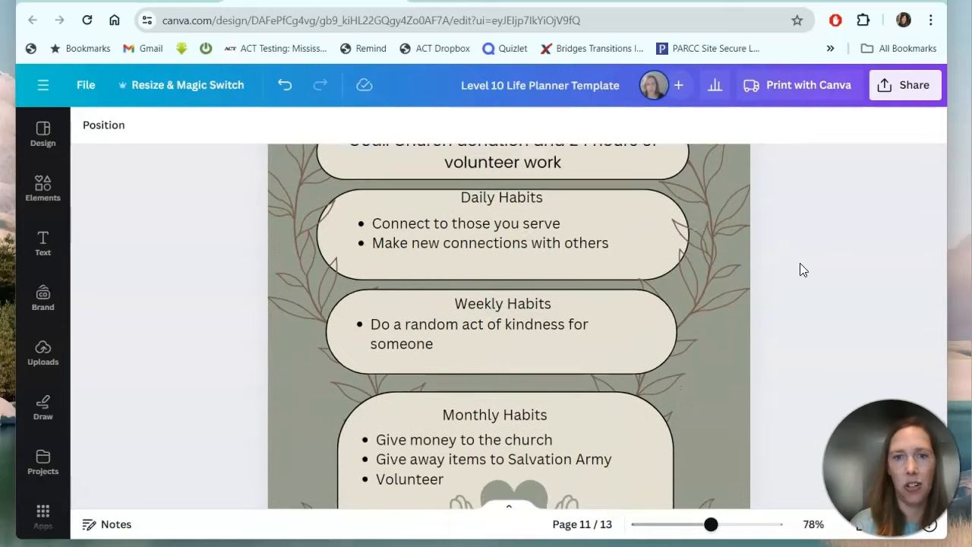
scroll(801, 270, down, 5)
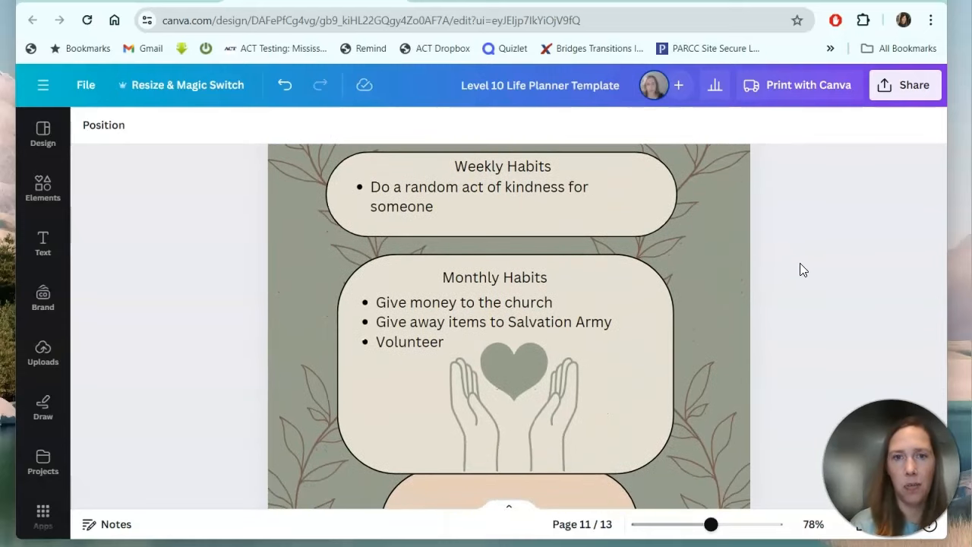
scroll(799, 270, down, 6)
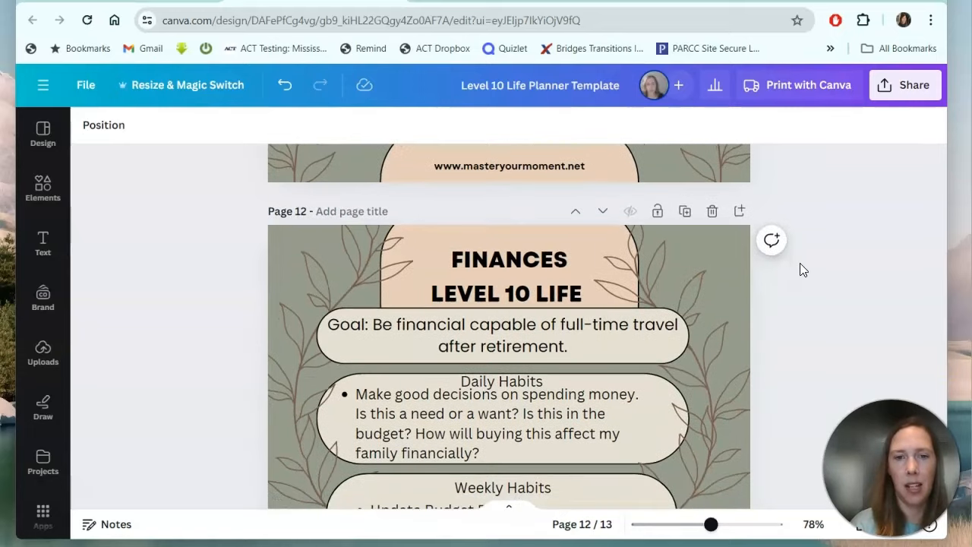
Scroll through page 13 to the final Monthly Money Review page, then back up.
scroll(802, 270, down, 3)
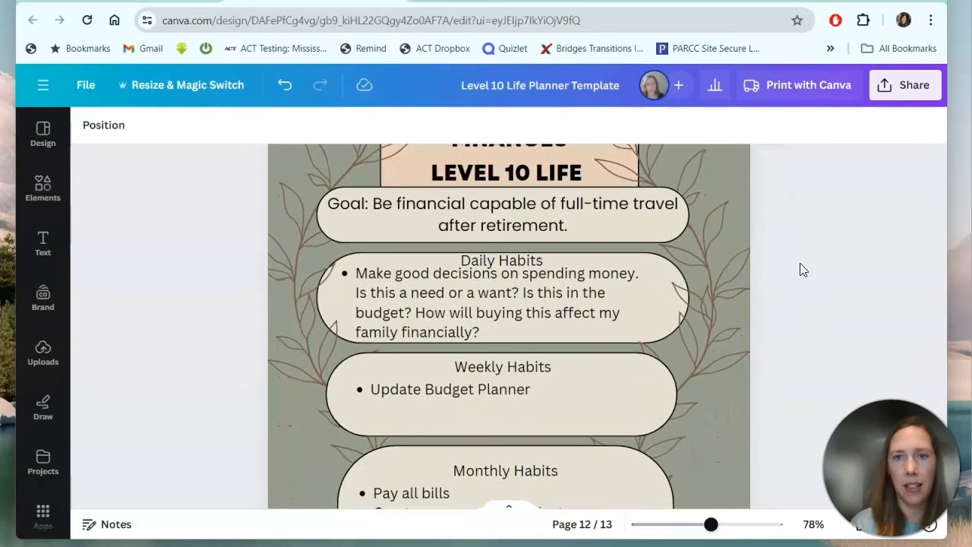
scroll(802, 269, down, 5)
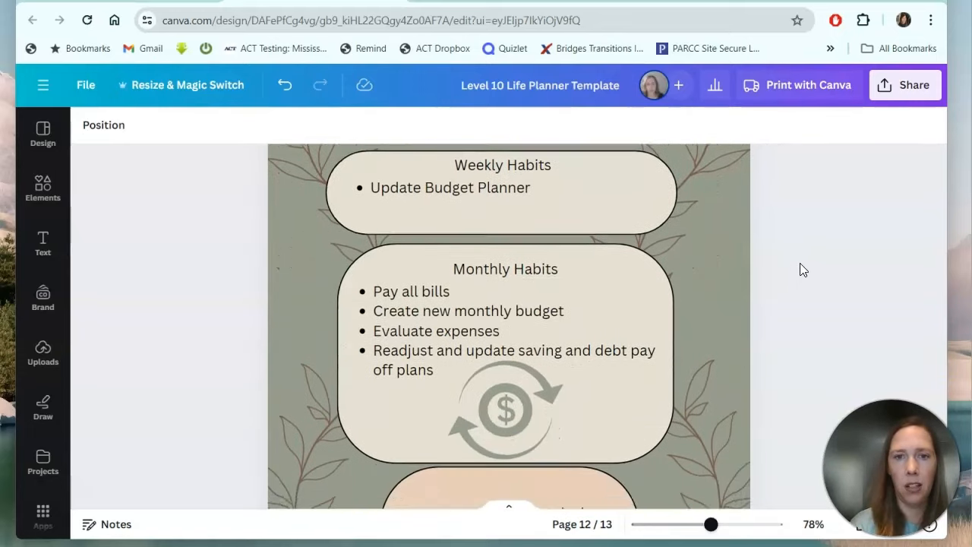
scroll(802, 270, down, 4)
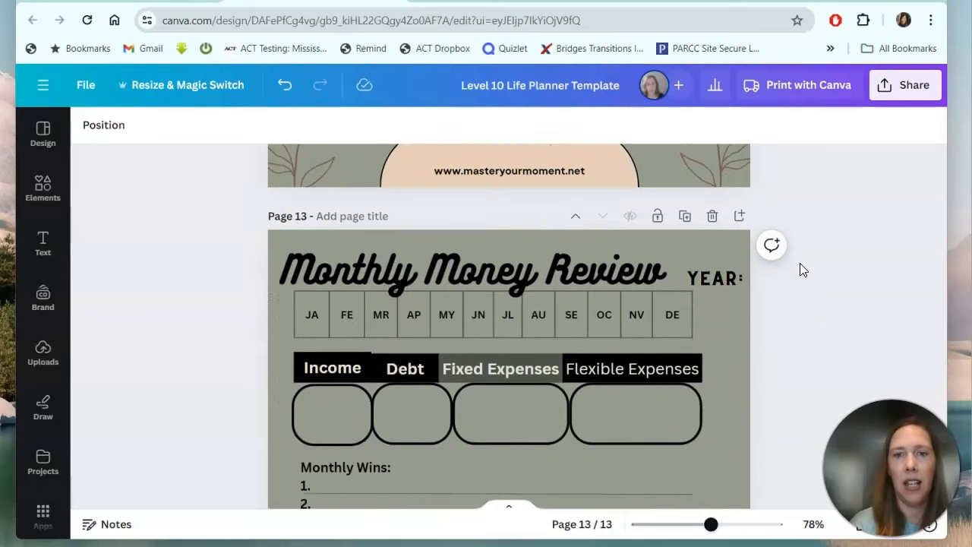
scroll(800, 269, down, 1)
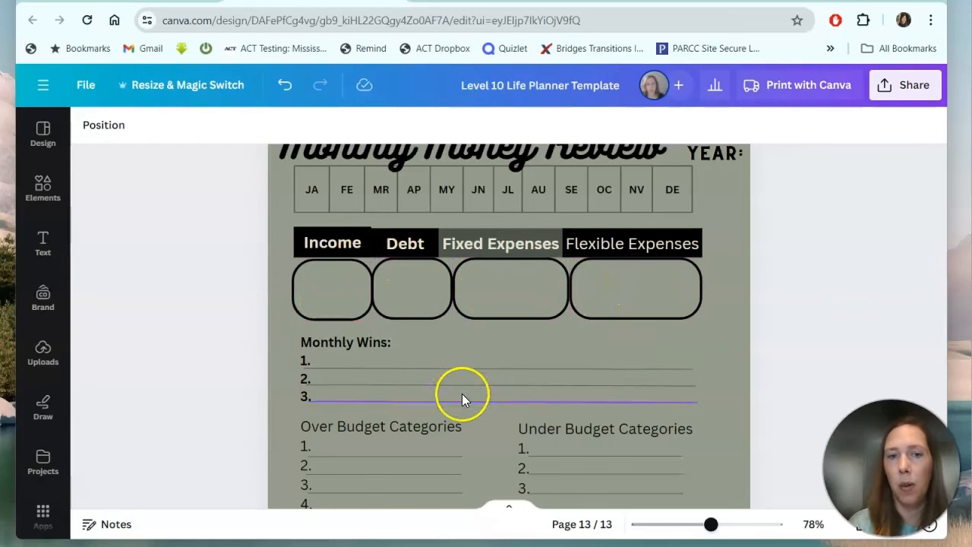
scroll(772, 299, down, 2)
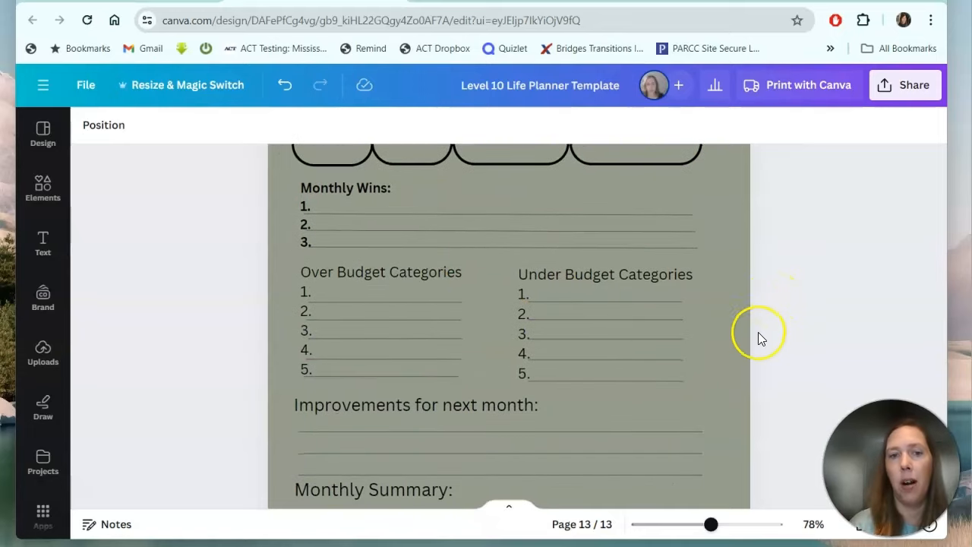
scroll(797, 302, down, 1)
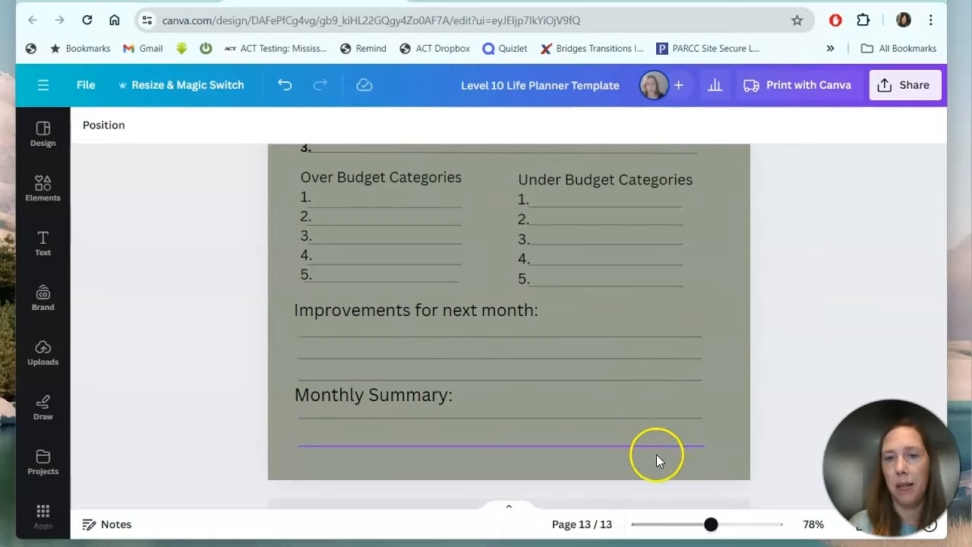
scroll(869, 273, down, 1)
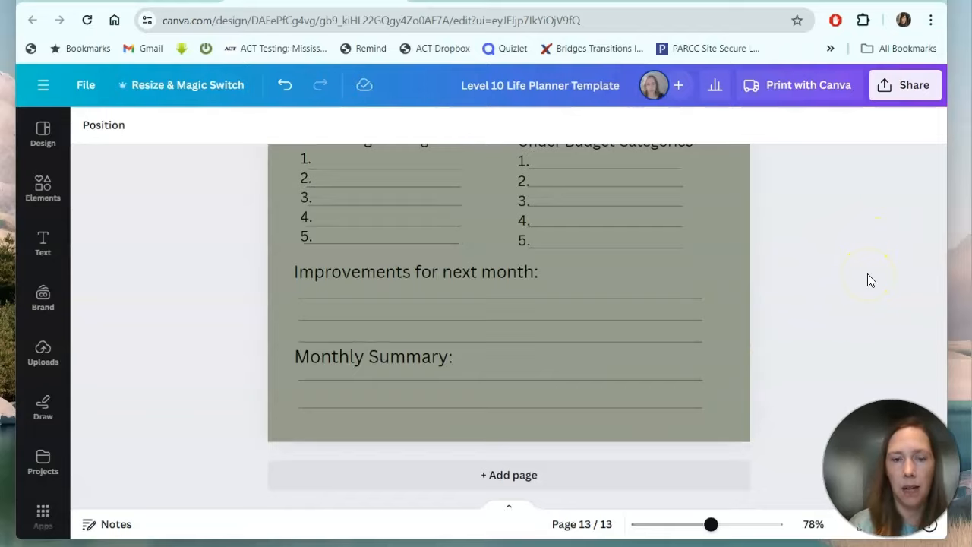
scroll(867, 275, up, 5)
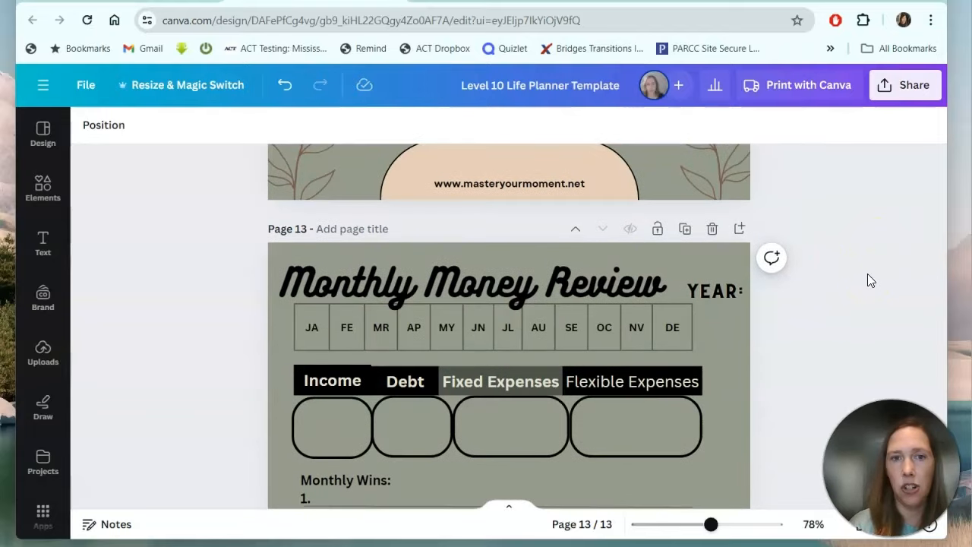
scroll(868, 274, up, 10)
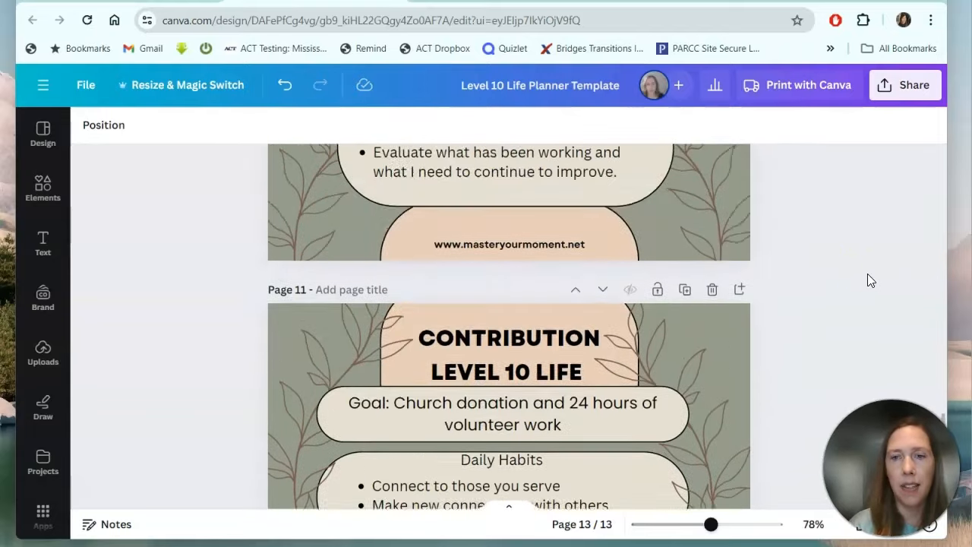
scroll(870, 279, up, 10)
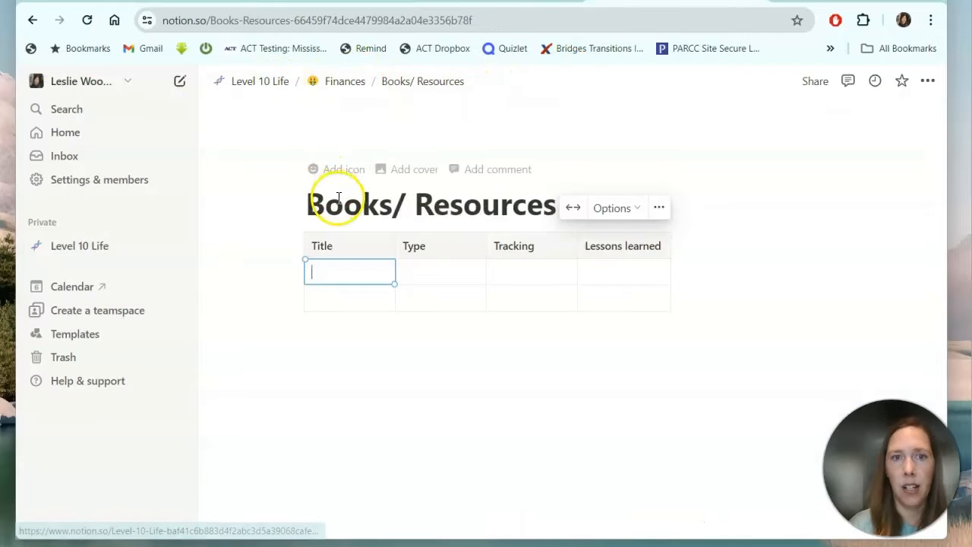
Return to the Level 10 Life dashboard and open the Pathways Therapy page from The Big 3.
click(257, 82)
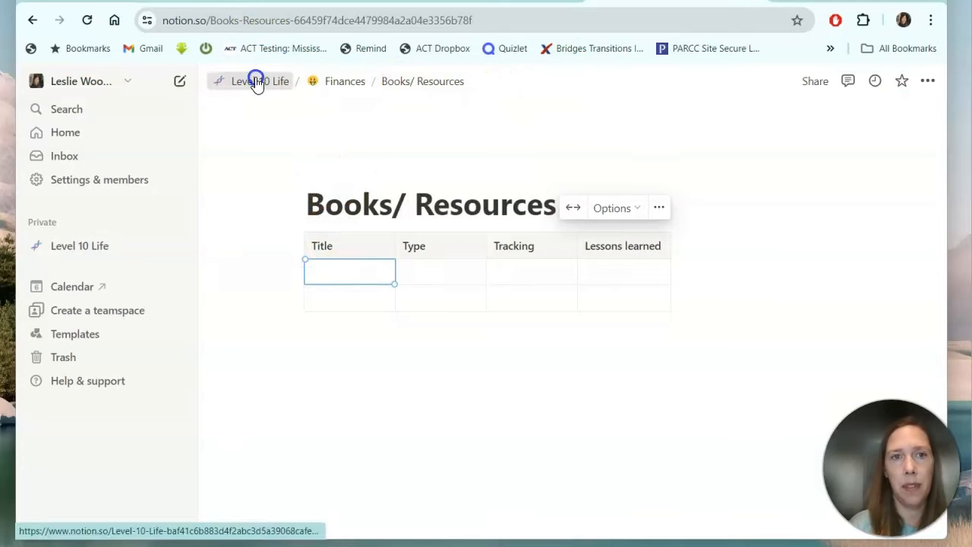
scroll(397, 340, down, 10)
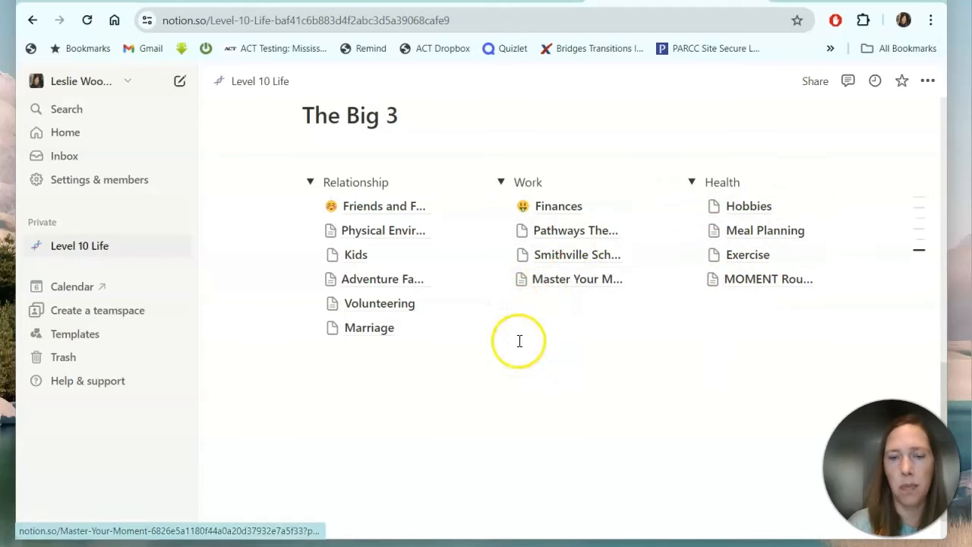
mouse_move(566, 235)
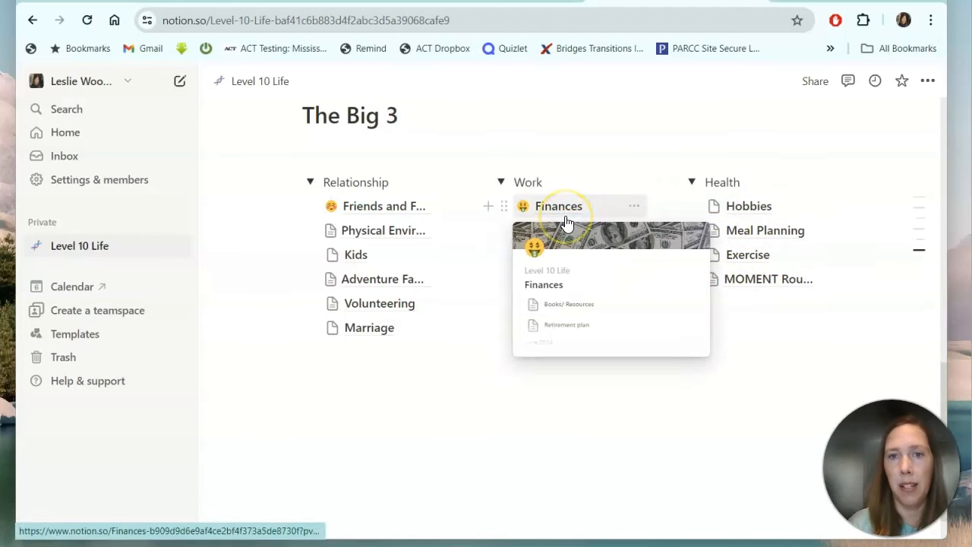
click(565, 230)
click(574, 219)
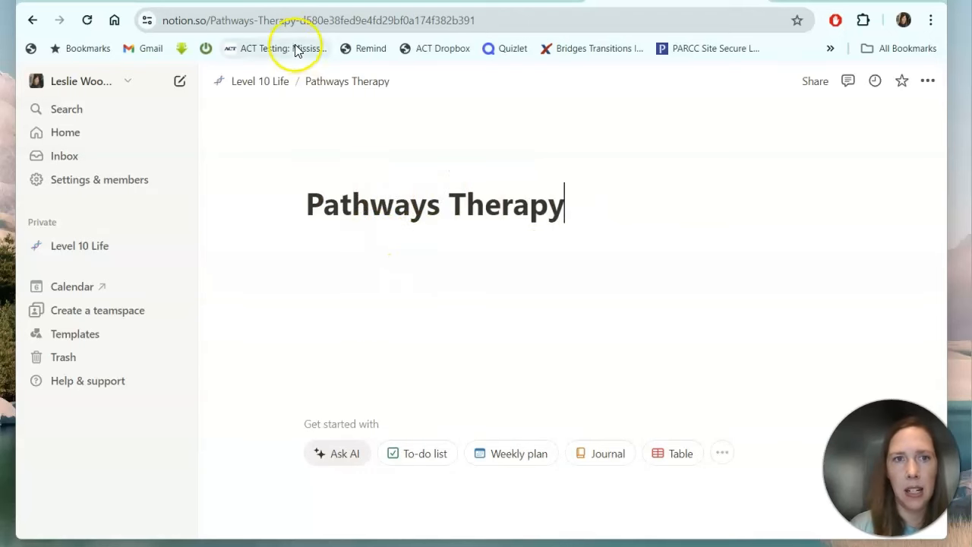
Go back to the dashboard and open the Smithville School page.
click(258, 81)
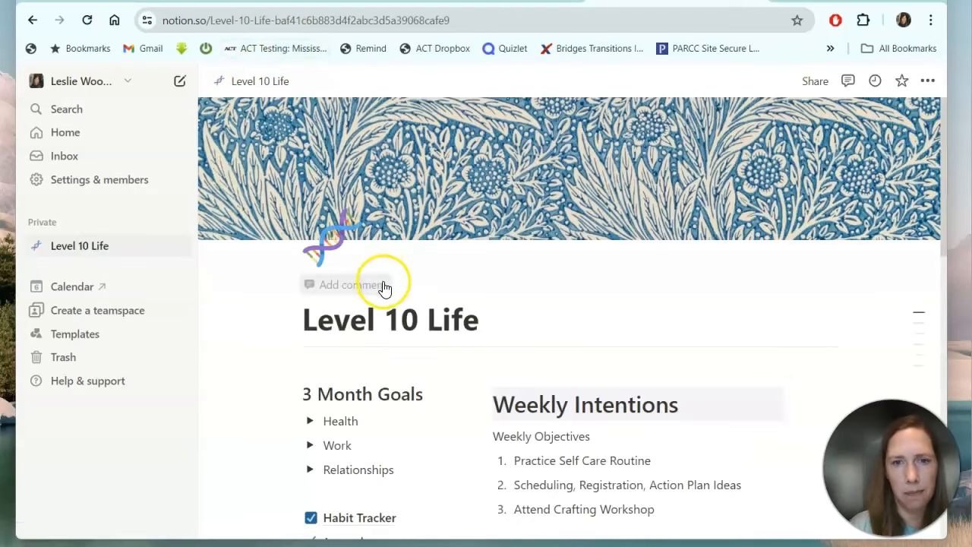
scroll(436, 390, down, 8)
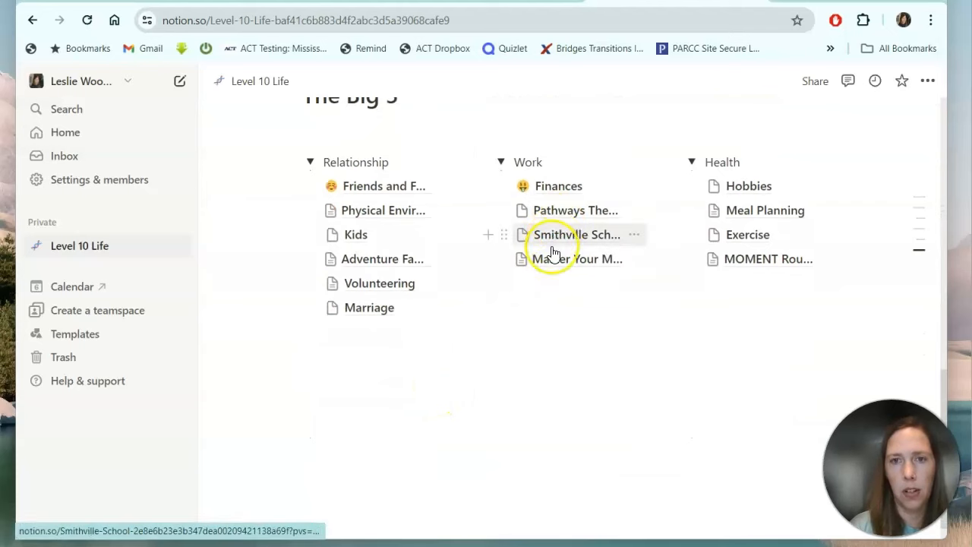
click(553, 236)
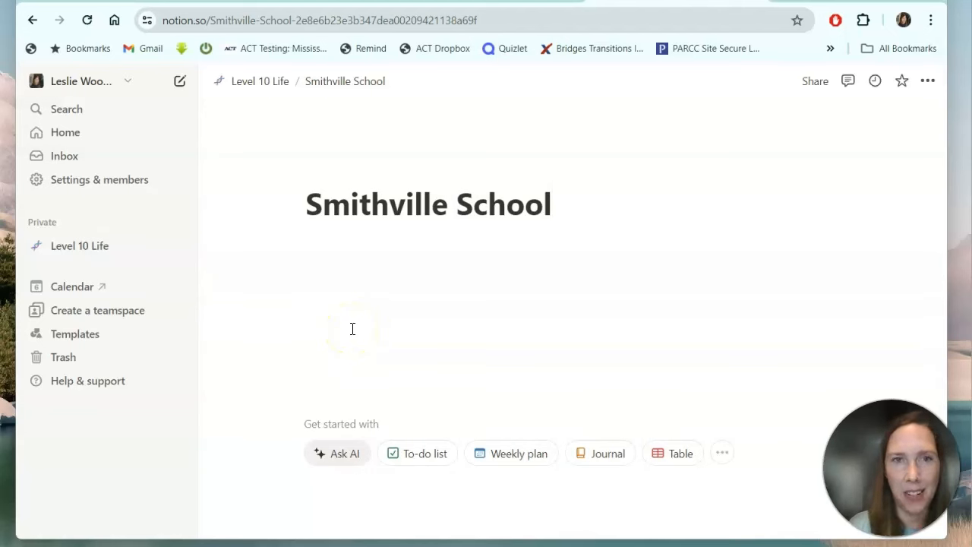
Fill Smithville School with a weekly plan layout and give Monday an orange background.
click(516, 460)
scroll(588, 417, down, 4)
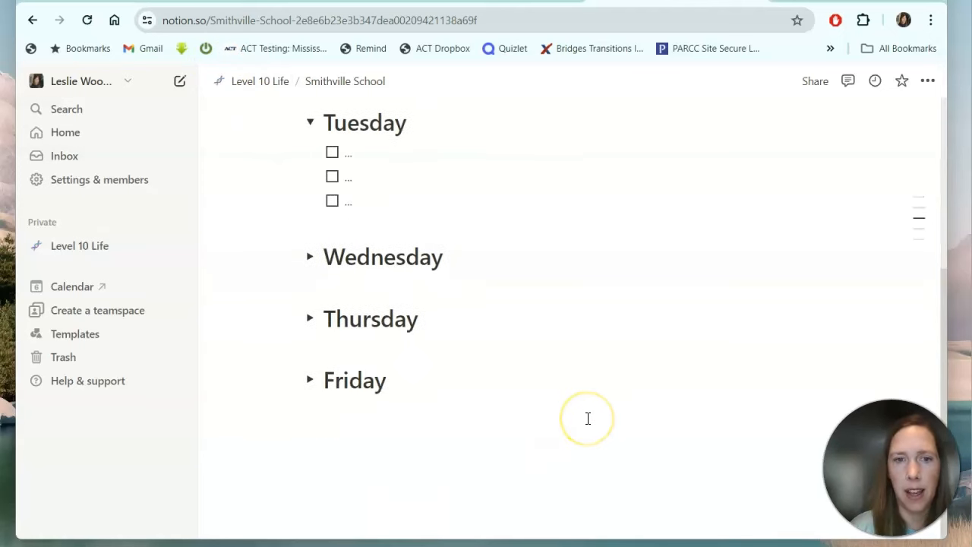
scroll(588, 418, up, 4)
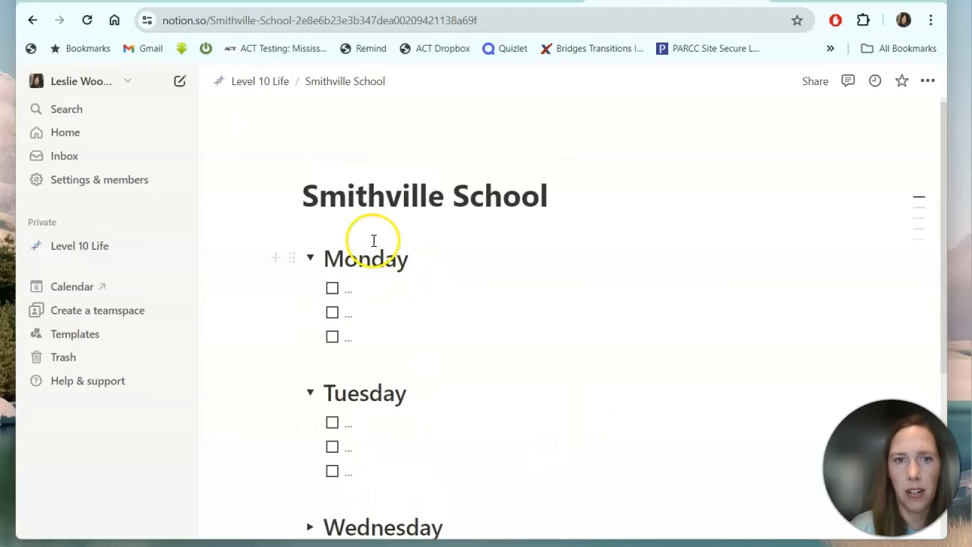
click(293, 257)
mouse_move(196, 362)
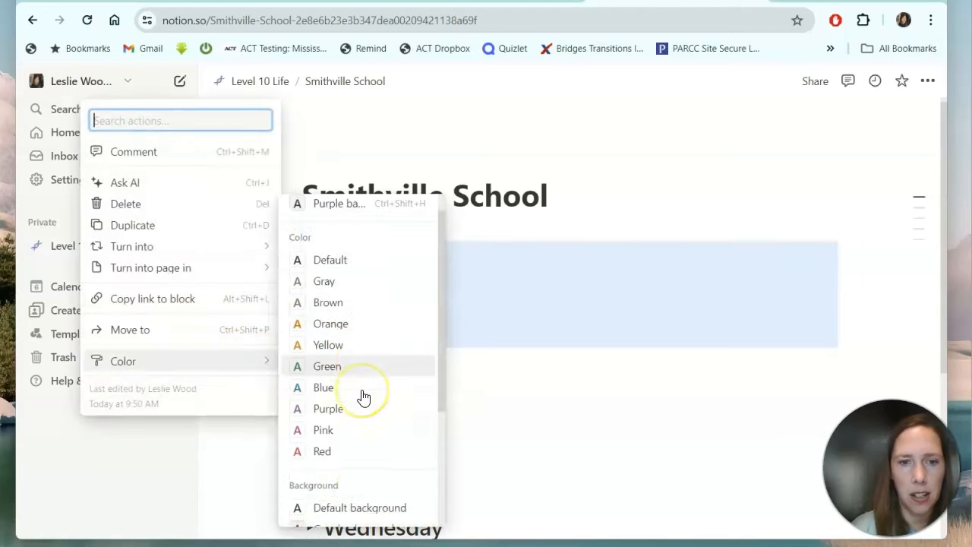
scroll(363, 396, down, 2)
click(362, 408)
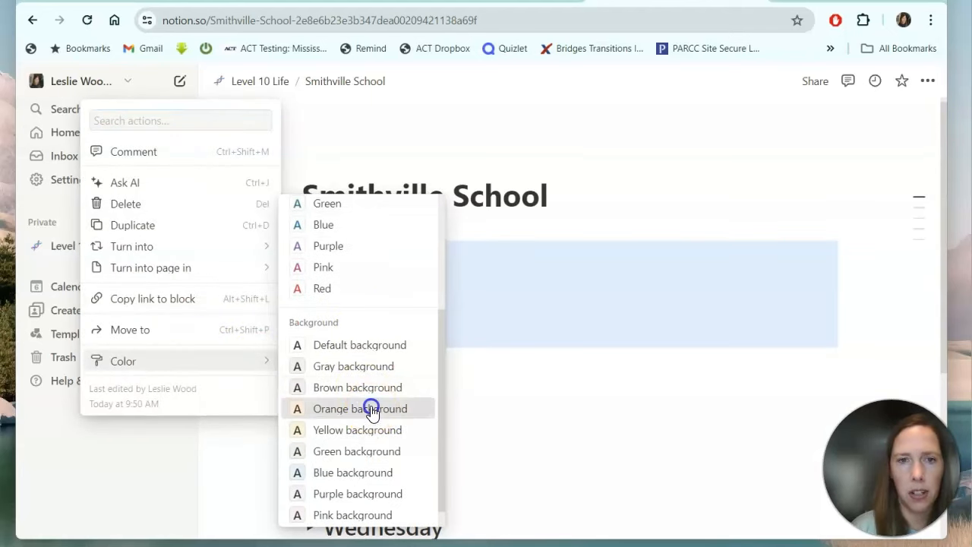
click(292, 392)
Give the Tuesday block a green background and return to the Level 10 Life dashboard.
click(201, 476)
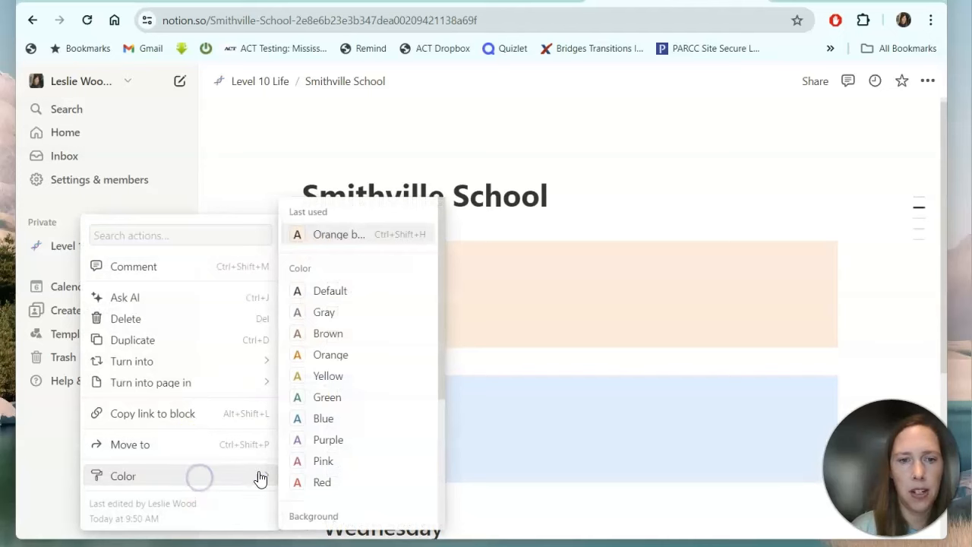
scroll(357, 471, down, 2)
click(352, 471)
scroll(468, 461, up, 4)
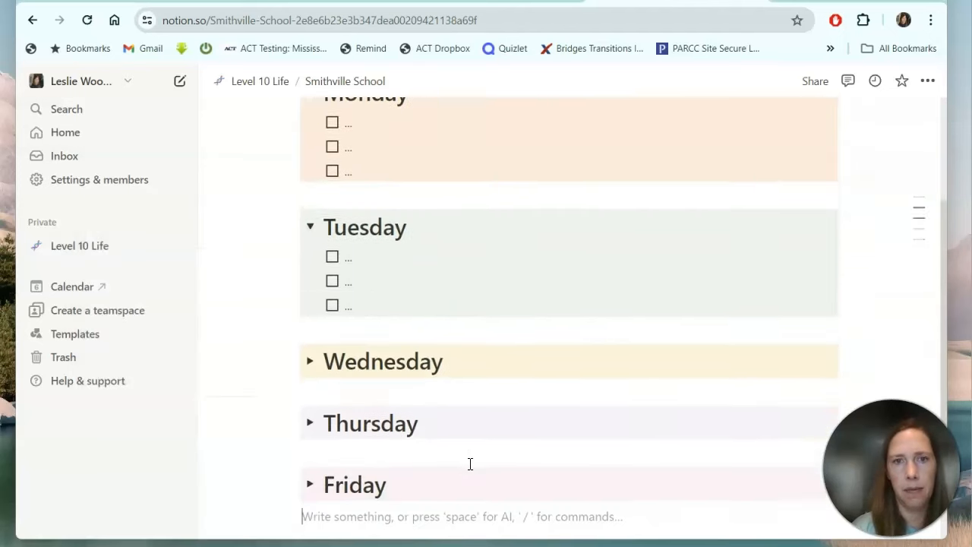
click(270, 89)
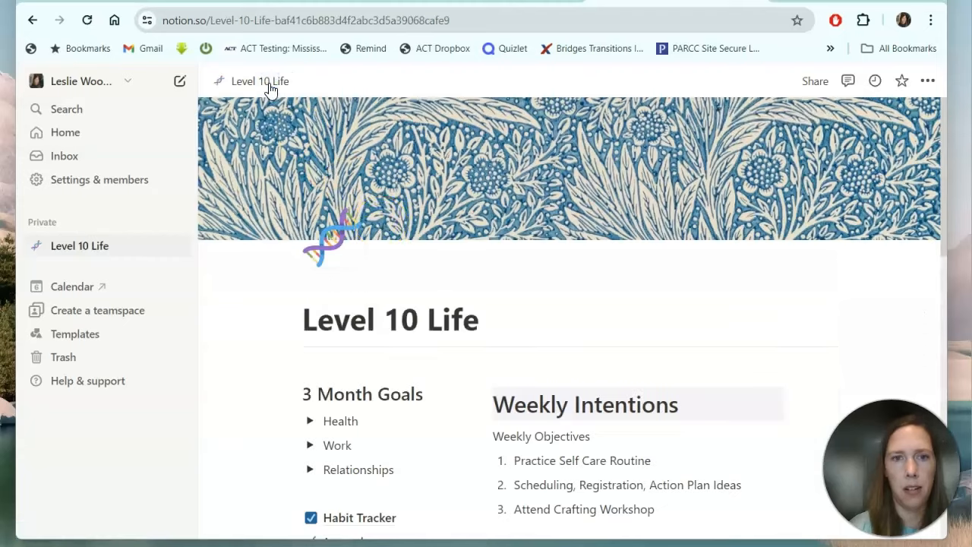
Open Master Your Moment from The Big 3, then its Mind Magic page.
scroll(413, 319, down, 3)
scroll(412, 319, down, 5)
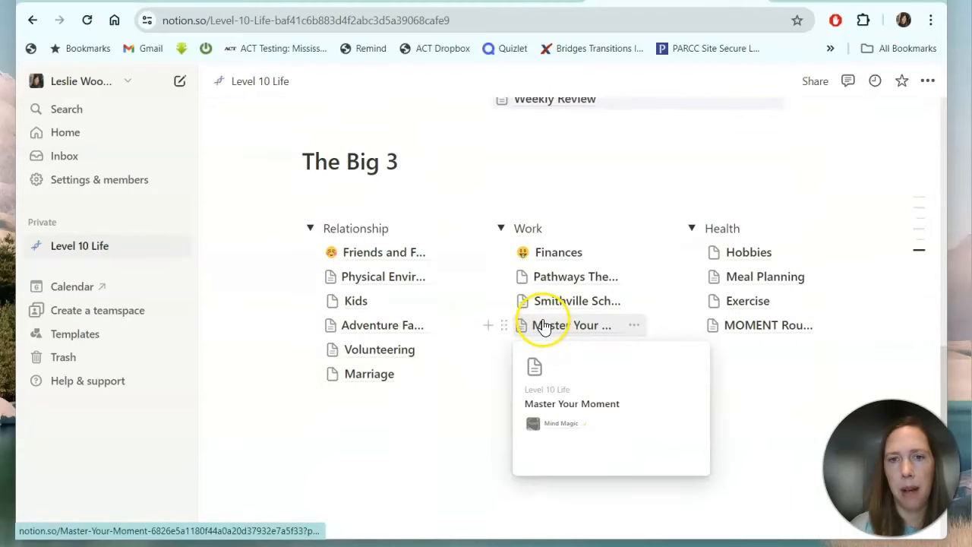
click(548, 326)
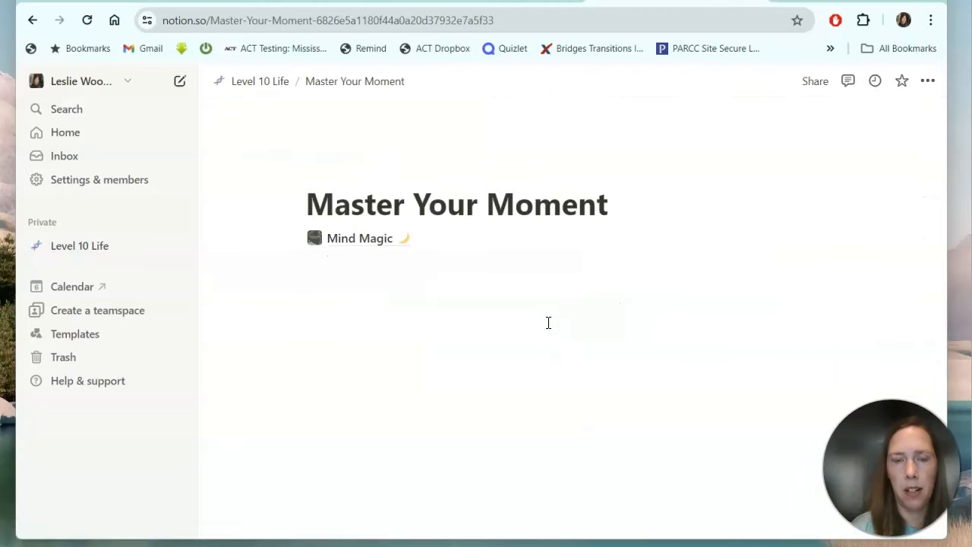
mouse_move(375, 247)
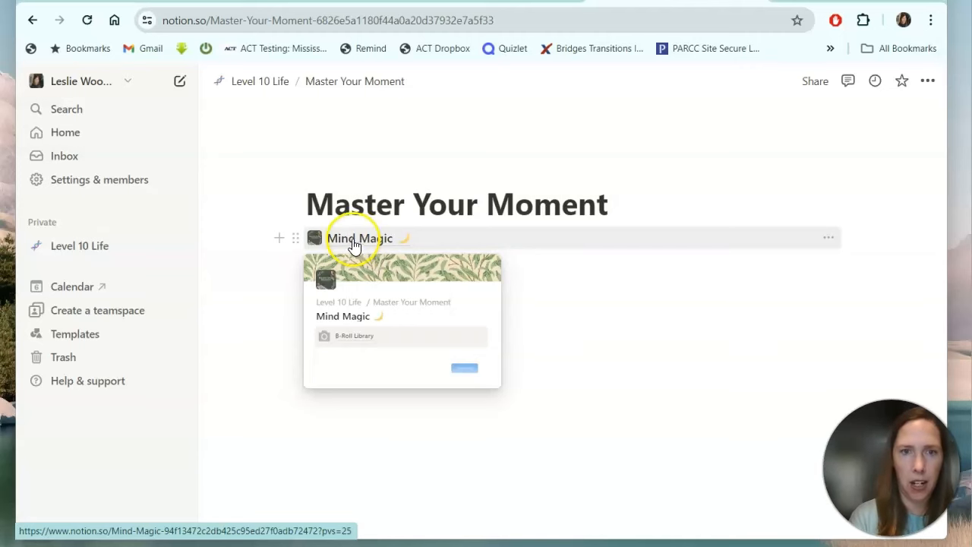
click(353, 240)
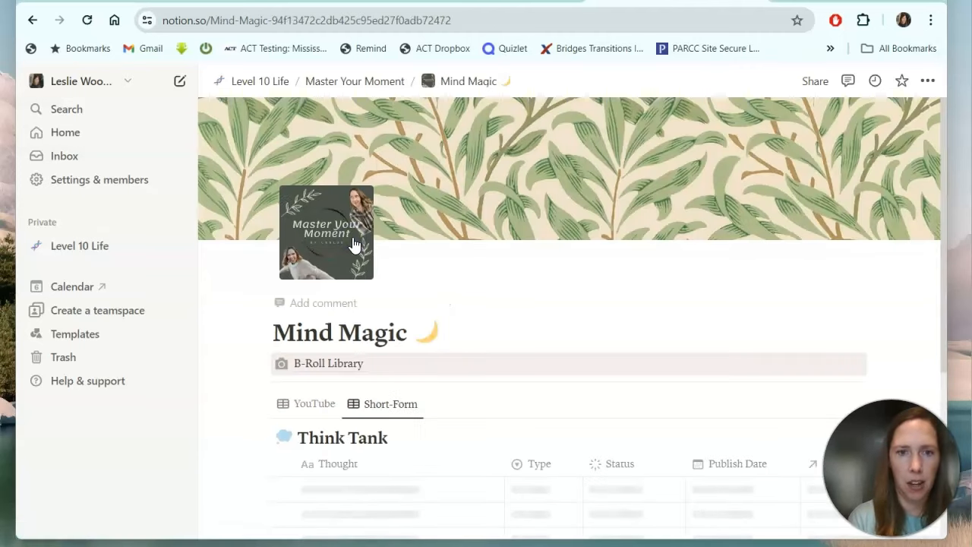
Browse the Think Tank table and switch it from Short-Form to the YouTube view.
scroll(548, 264, down, 3)
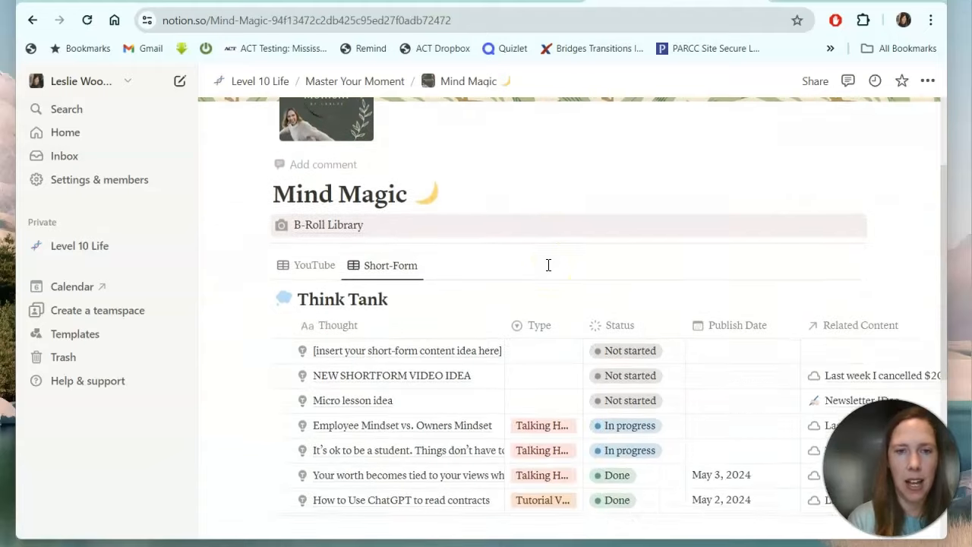
scroll(548, 265, down, 3)
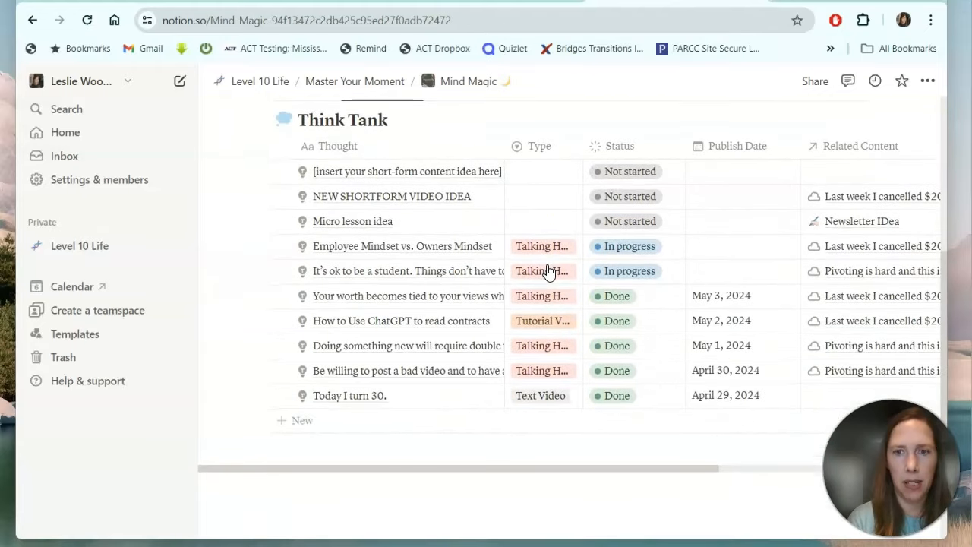
scroll(548, 272, up, 3)
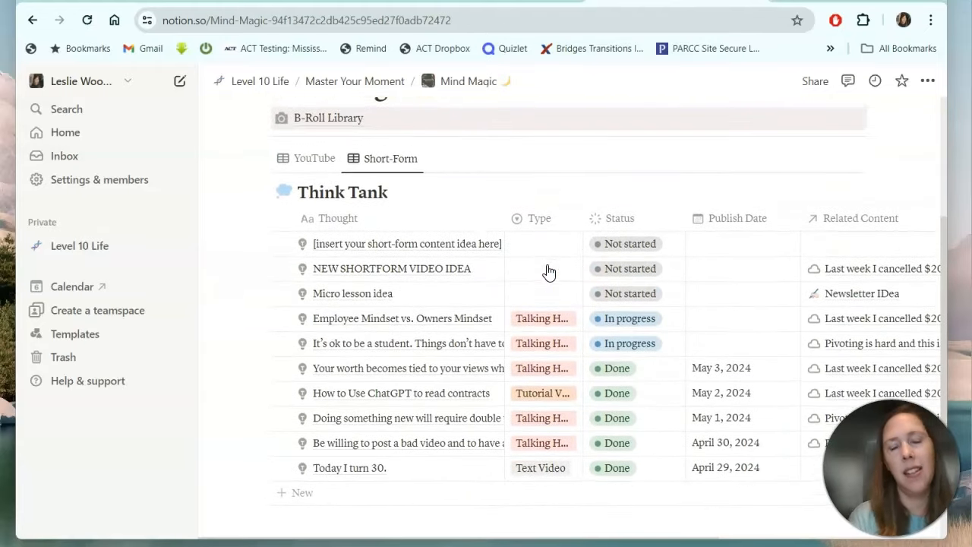
scroll(548, 272, down, 3)
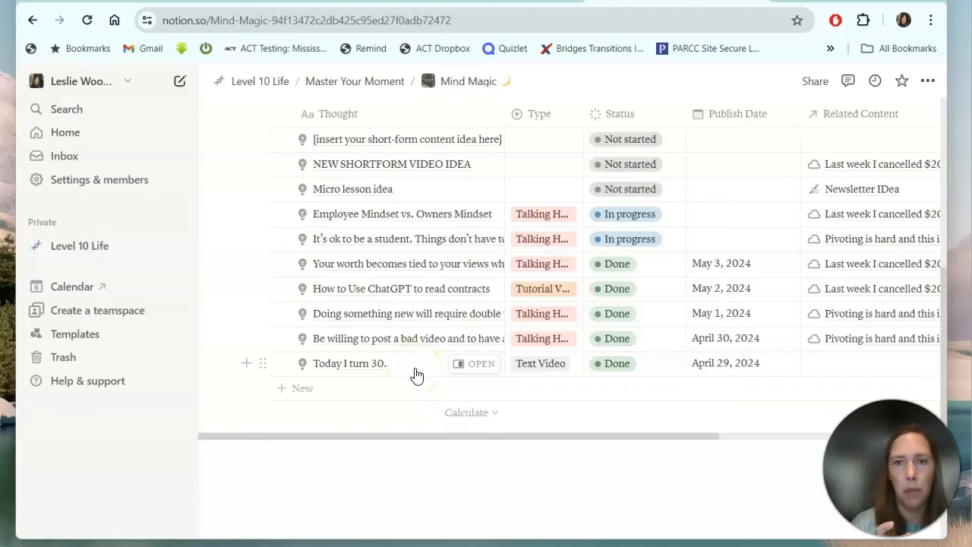
scroll(416, 374, up, 3)
click(365, 190)
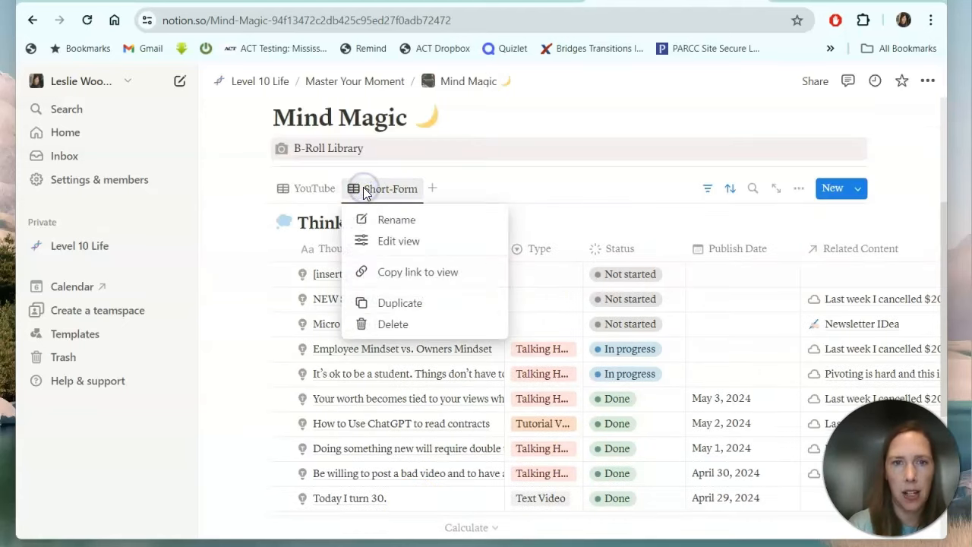
click(296, 194)
click(297, 195)
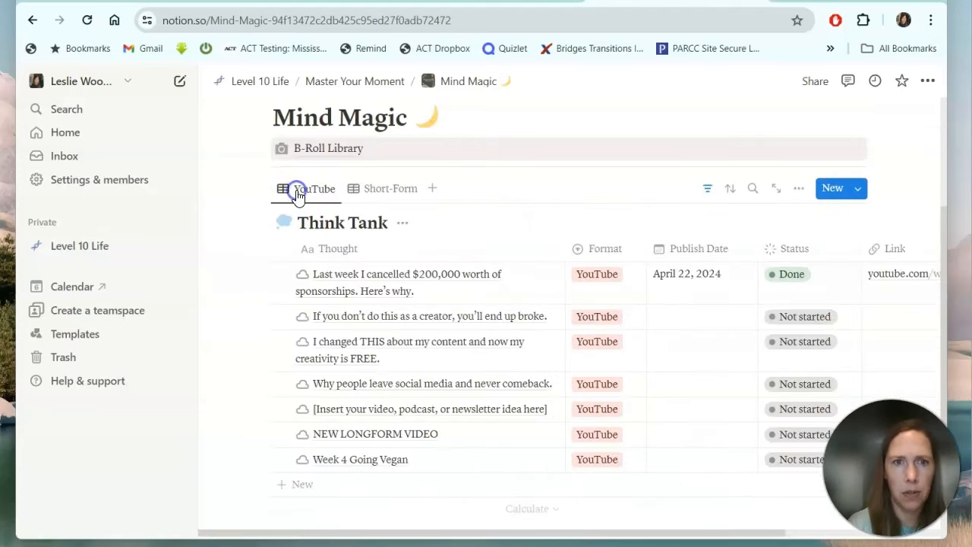
Look over the B-Roll Library's Working with clients shot and its File Location, then go back.
click(322, 157)
scroll(400, 408, down, 3)
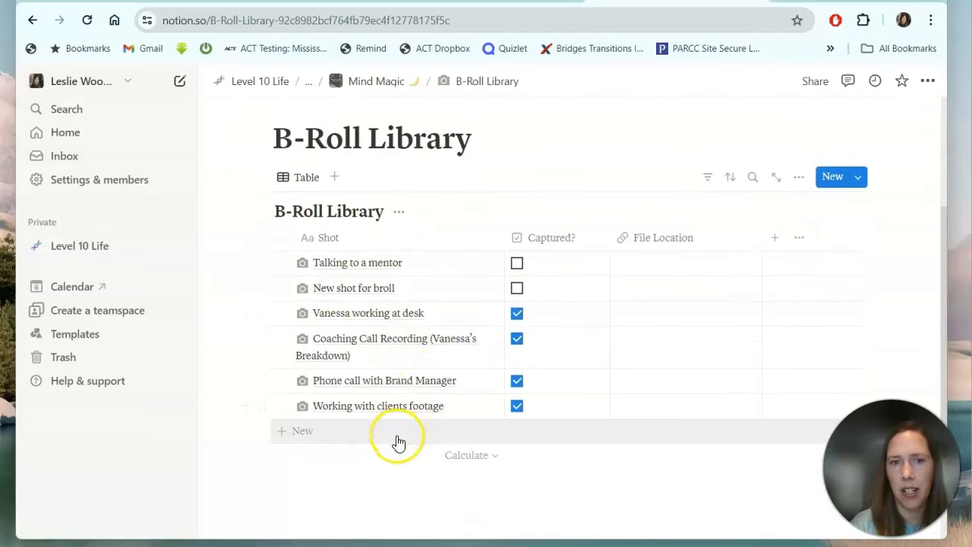
click(343, 407)
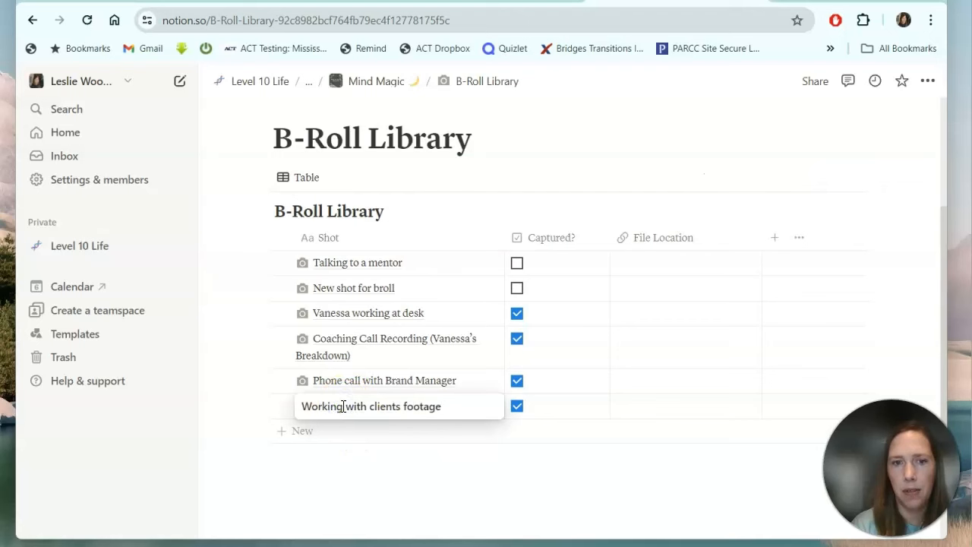
key(Escape)
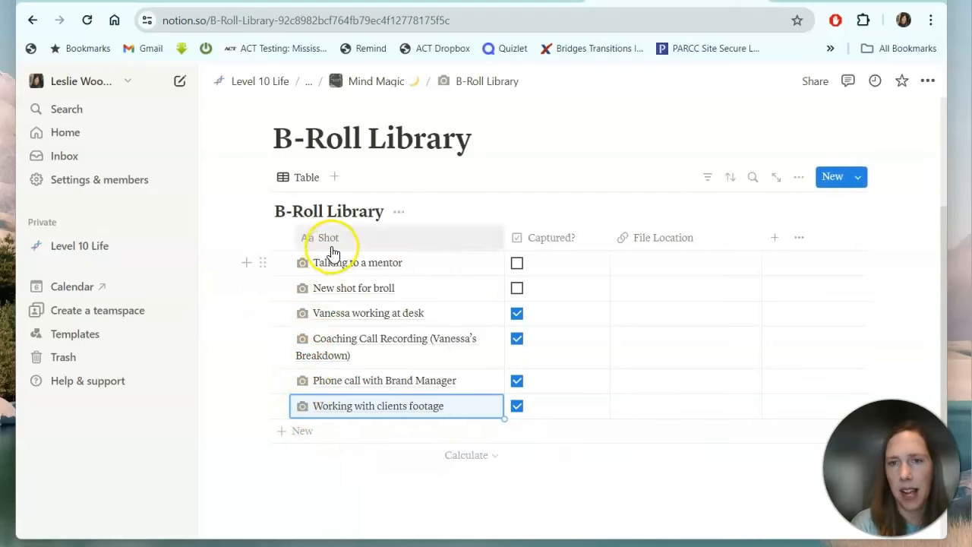
click(666, 410)
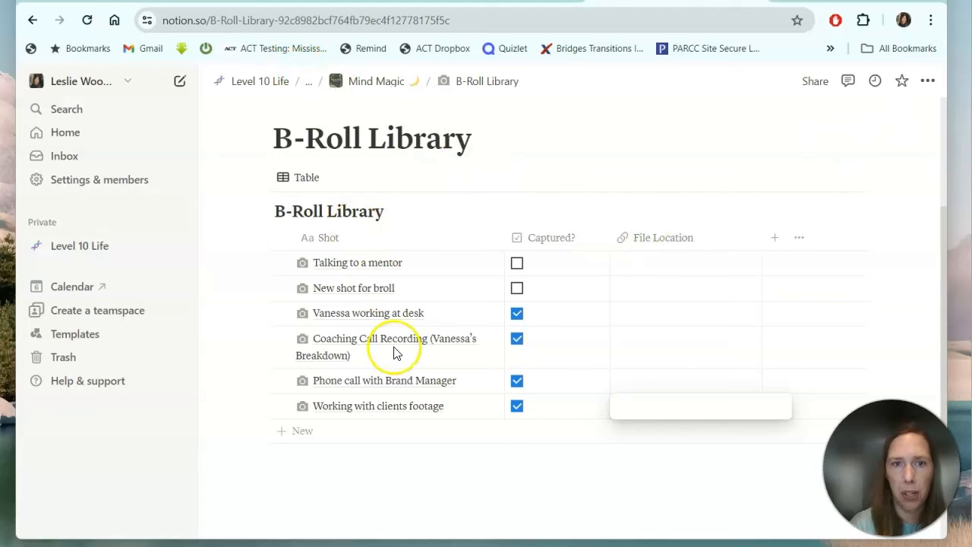
key(alt+Left)
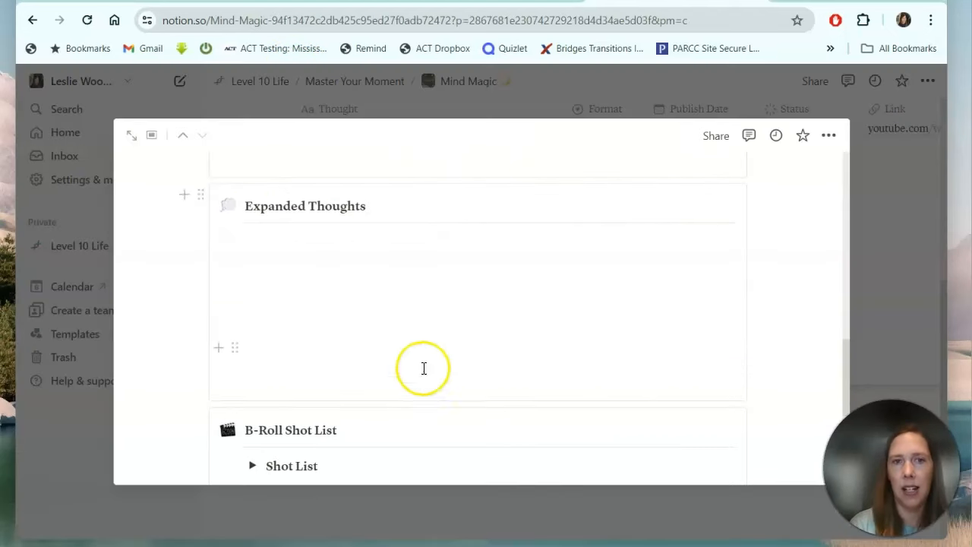
Add a new Untitled Shorts entry to the Micro Lessons gallery, related to Week 4 Going Vegan.
scroll(420, 394, down, 2)
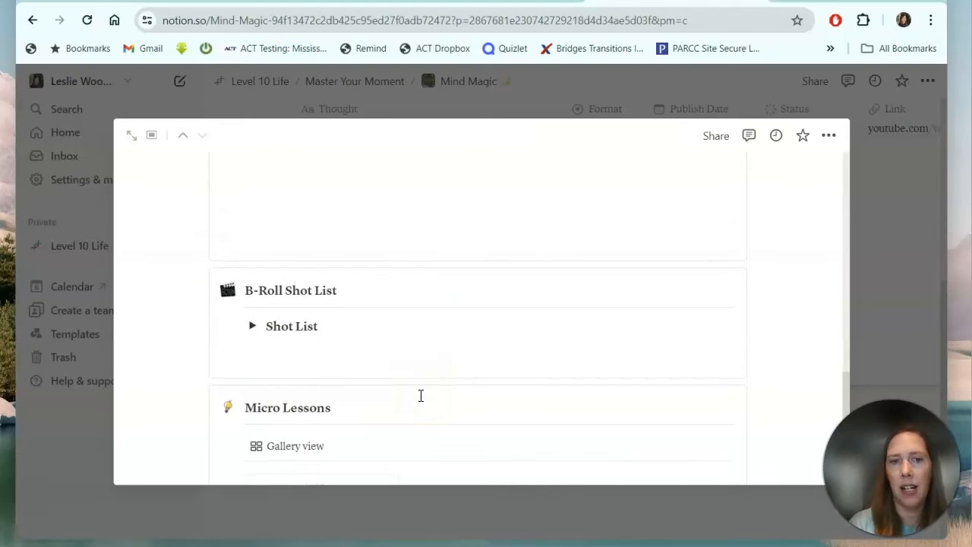
click(263, 353)
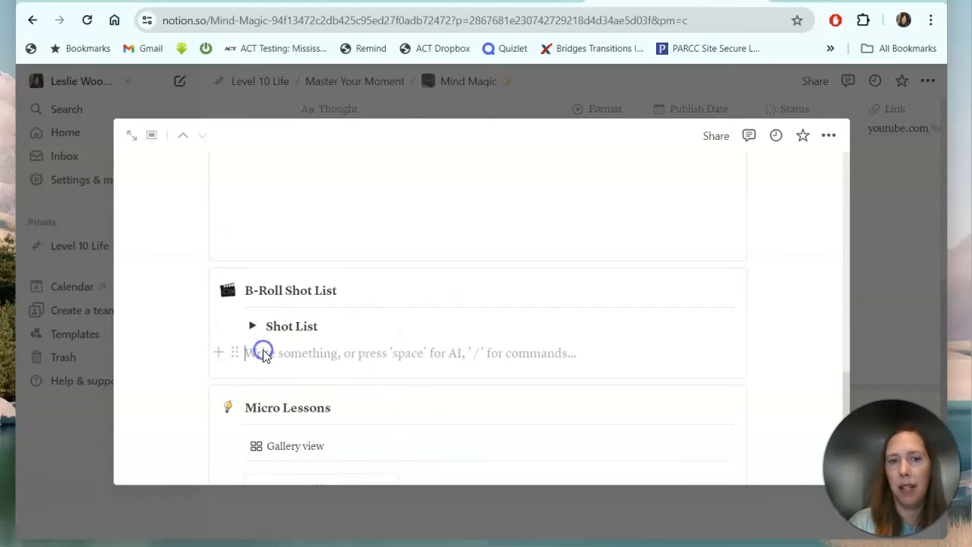
scroll(263, 356, down, 1)
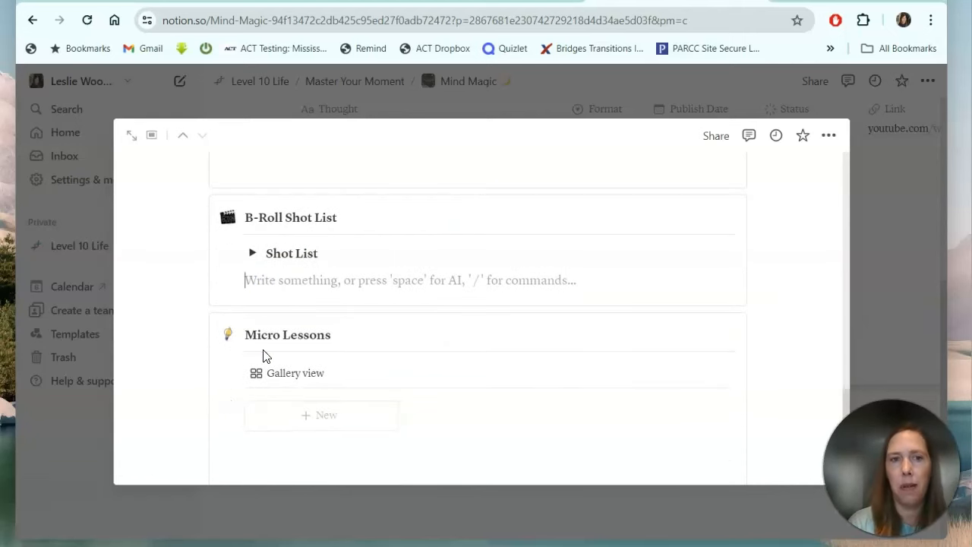
scroll(264, 356, up, 1)
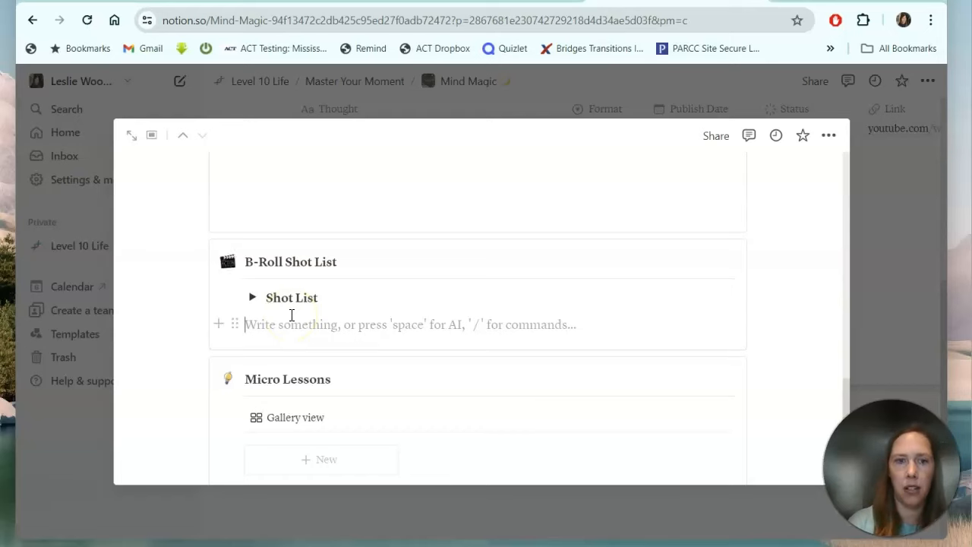
scroll(292, 315, down, 1)
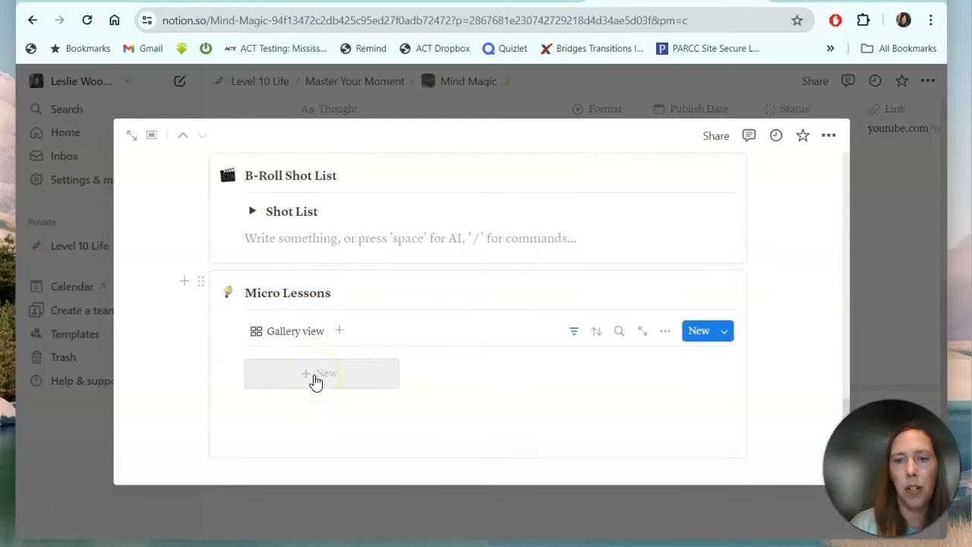
click(316, 380)
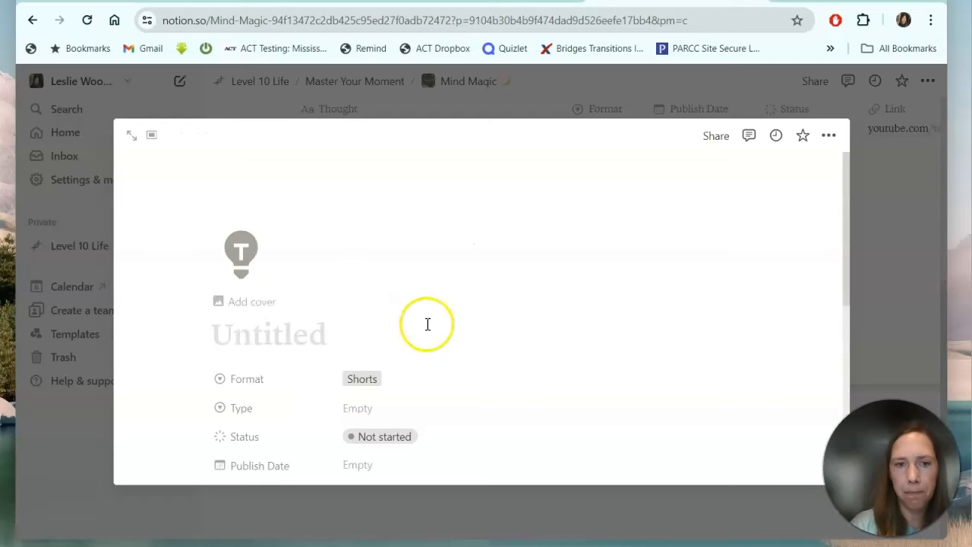
scroll(428, 323, down, 3)
scroll(426, 331, up, 3)
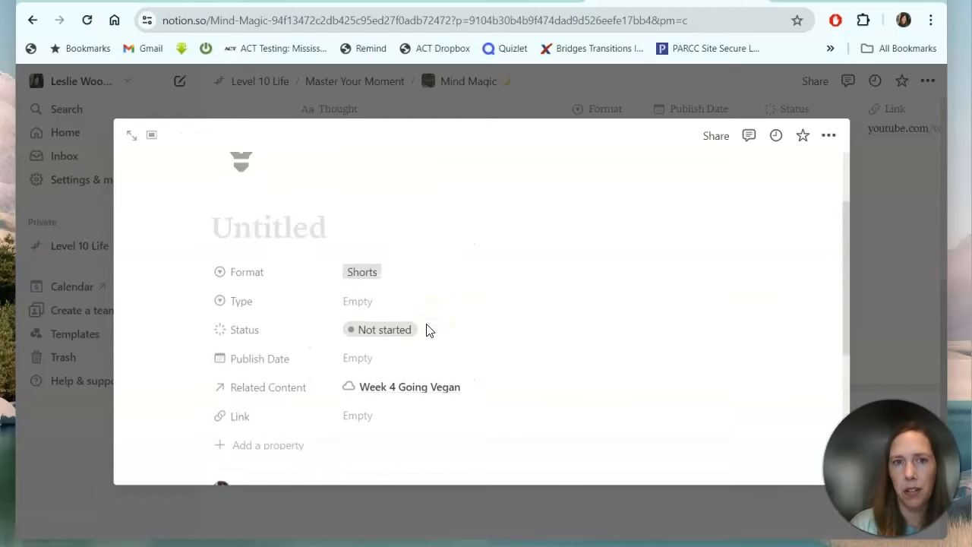
scroll(427, 331, down, 3)
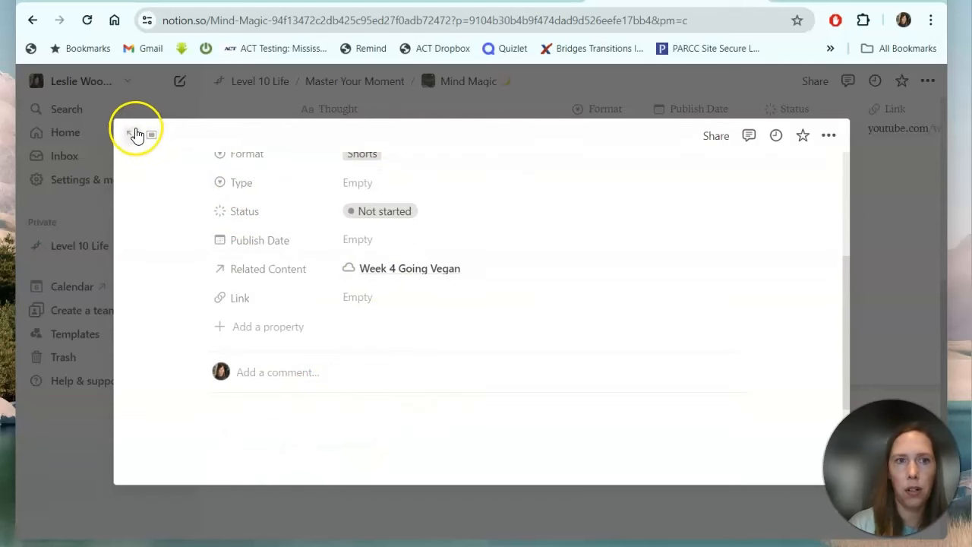
Close the entry preview and look over the Mind Magic page.
click(215, 108)
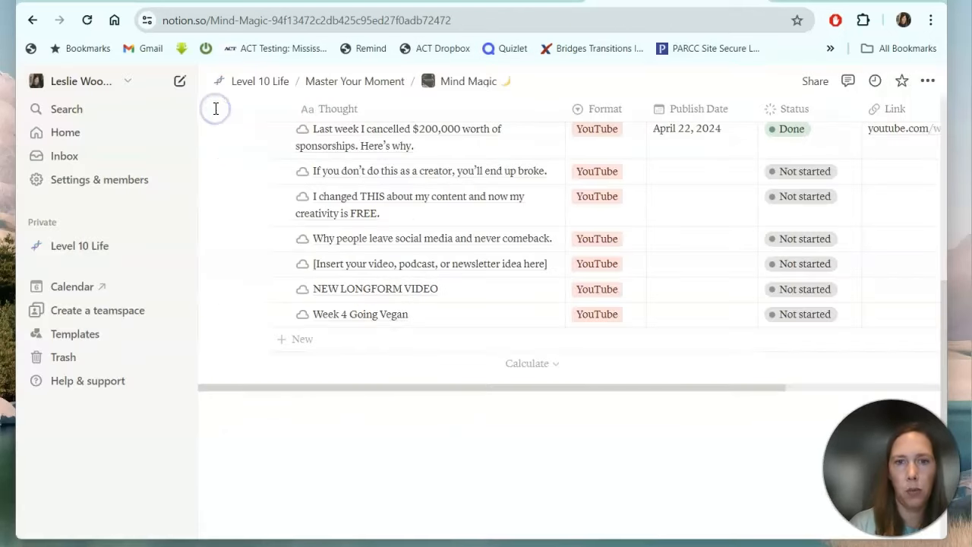
scroll(278, 337, up, 5)
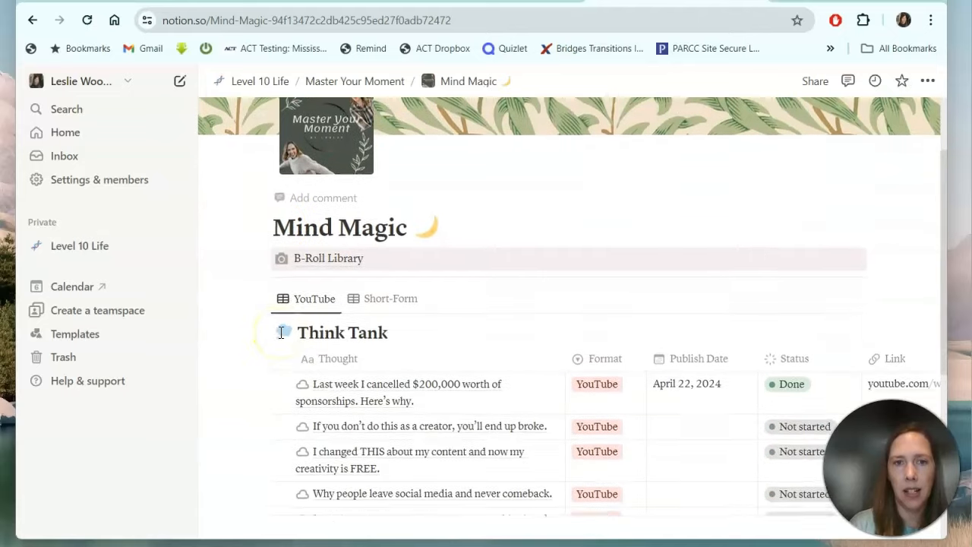
scroll(280, 332, down, 1)
scroll(280, 332, up, 3)
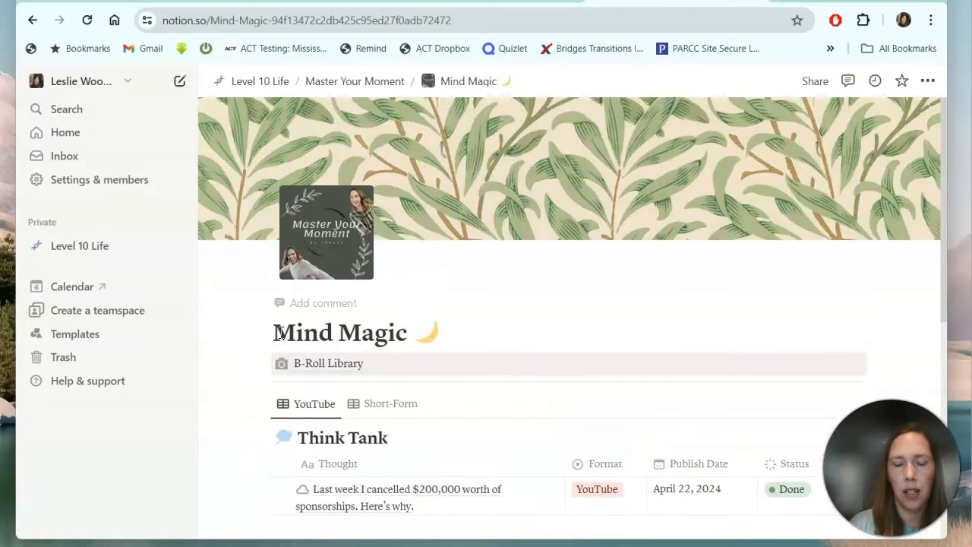
On Master Your Moment, add a sub-page titled 'The Trauma Informed Classroom' below Mind Magic.
scroll(280, 334, down, 2)
scroll(280, 339, up, 2)
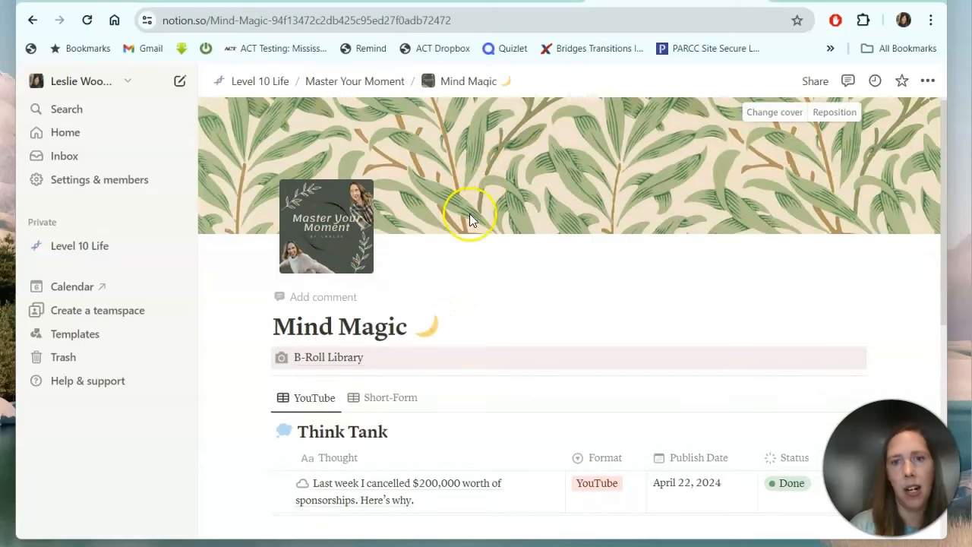
click(370, 82)
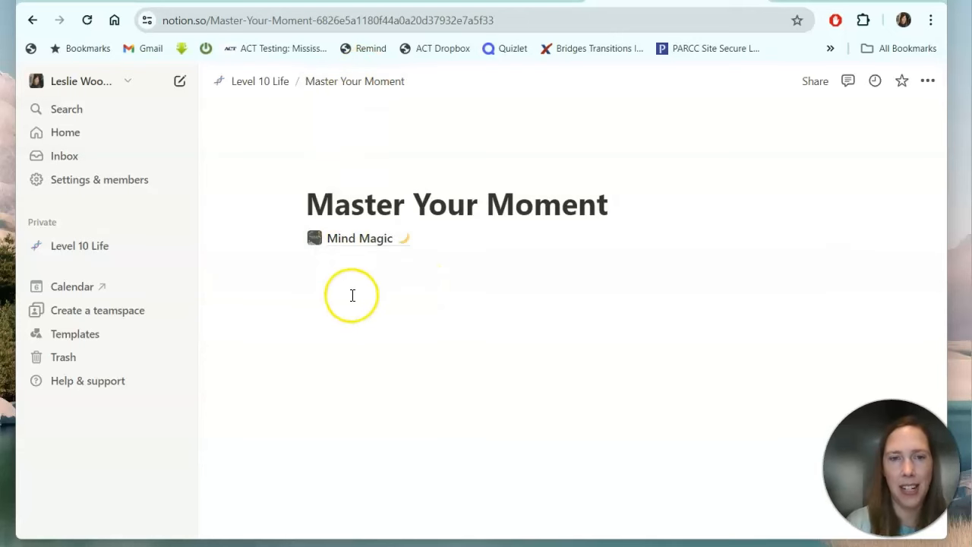
click(322, 278)
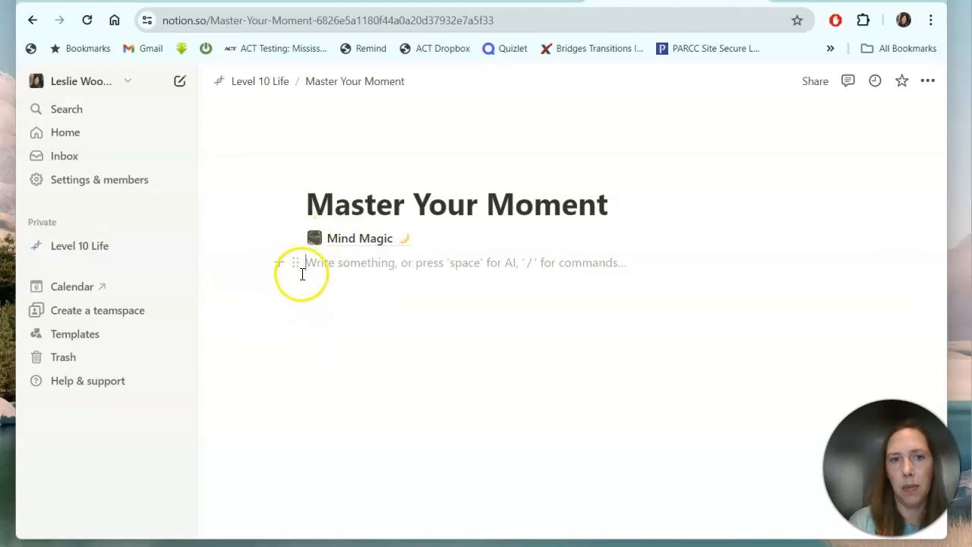
click(285, 266)
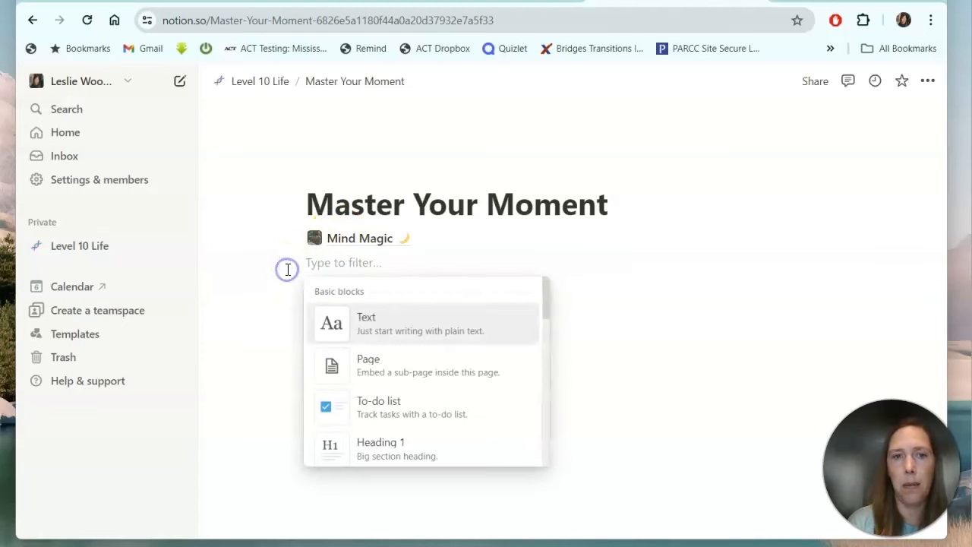
click(384, 353)
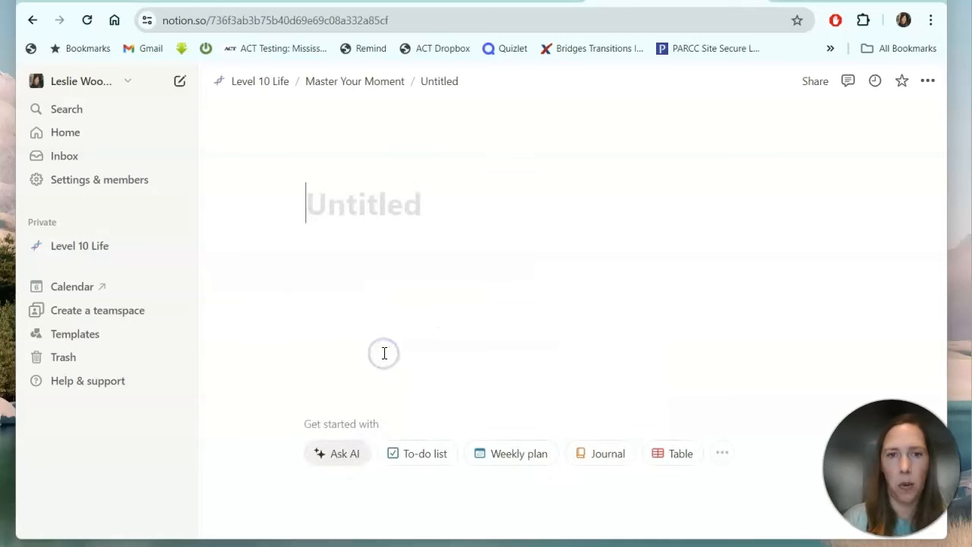
click(416, 209)
text(The Trauma Informed Classroom)
click(536, 251)
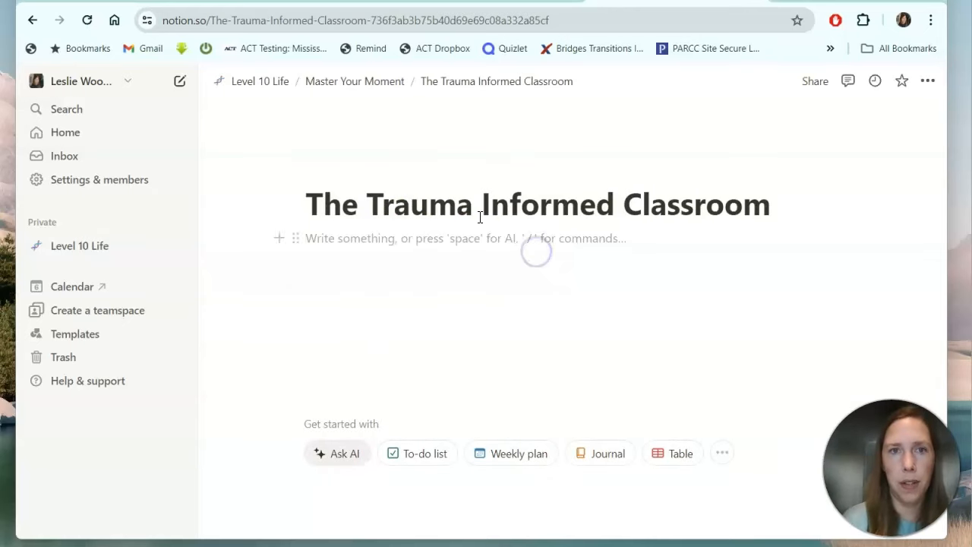
click(382, 80)
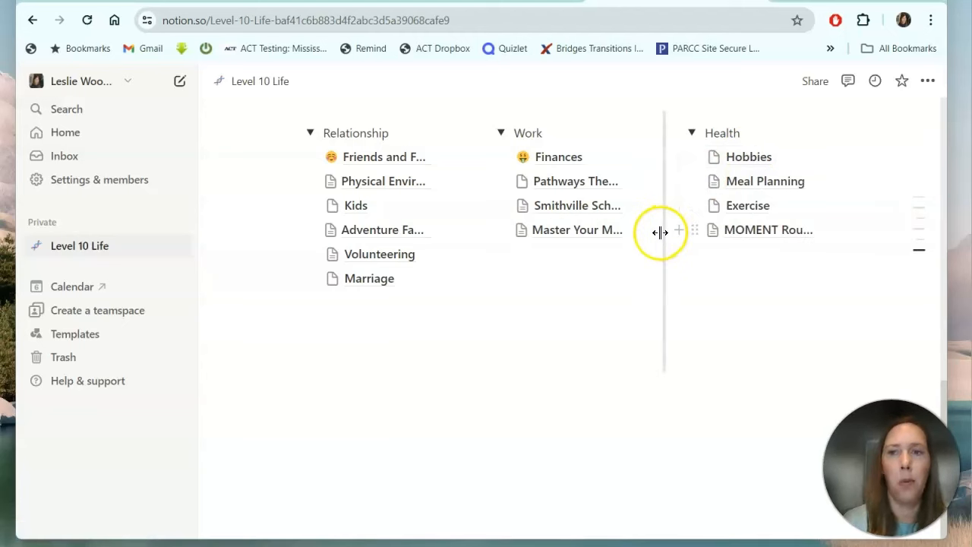
Fill the Meal Planning page with the Weekly plan template of daily checklists.
mouse_move(772, 157)
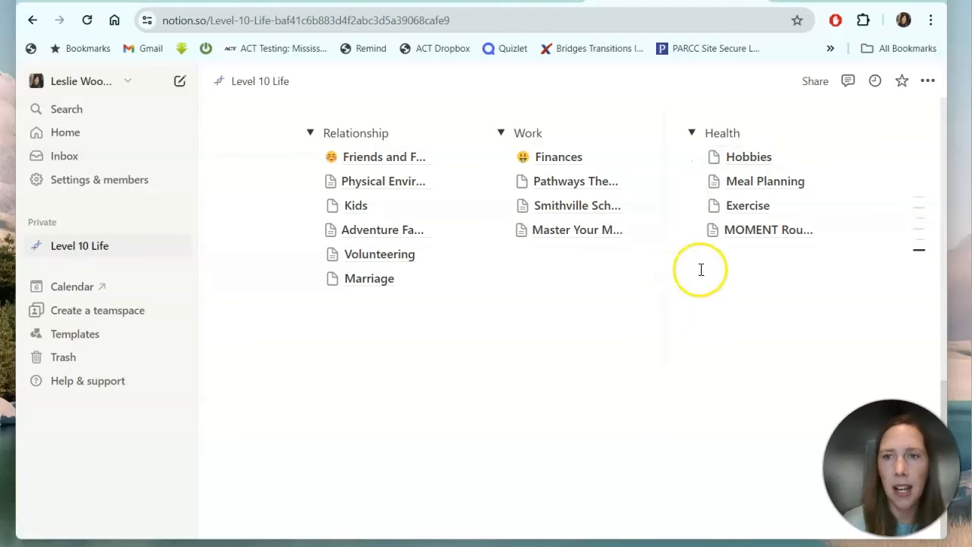
click(756, 180)
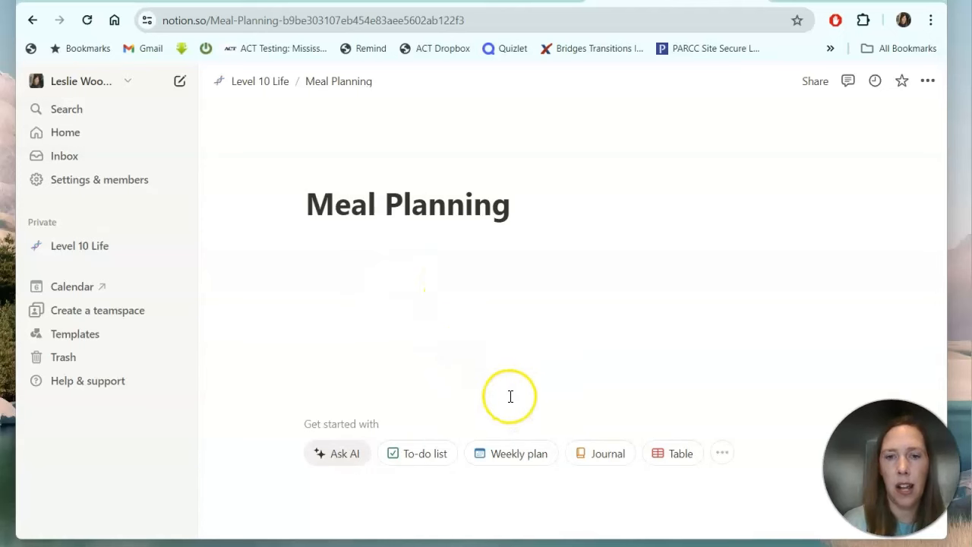
click(500, 459)
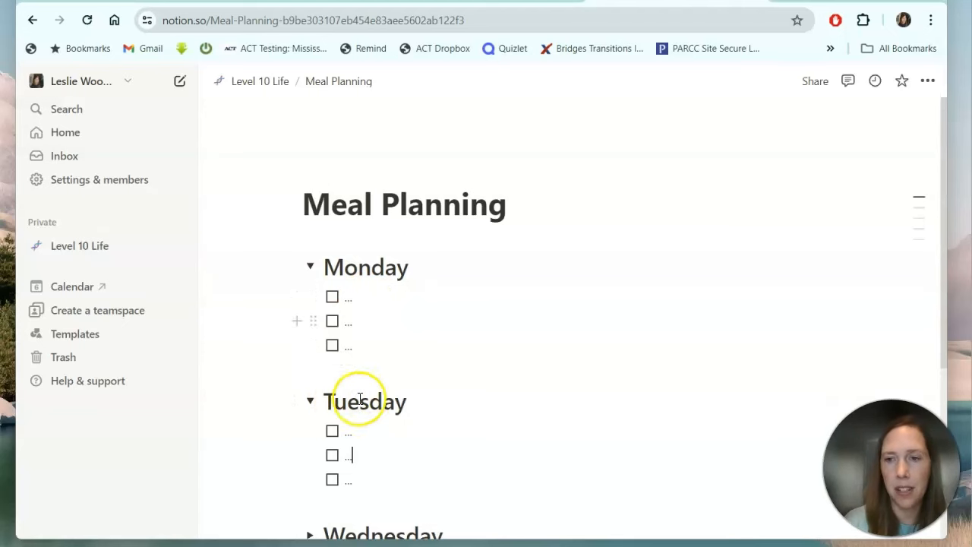
Add a sub-page named 'Quick Recipes' inside Meal Planning.
click(253, 84)
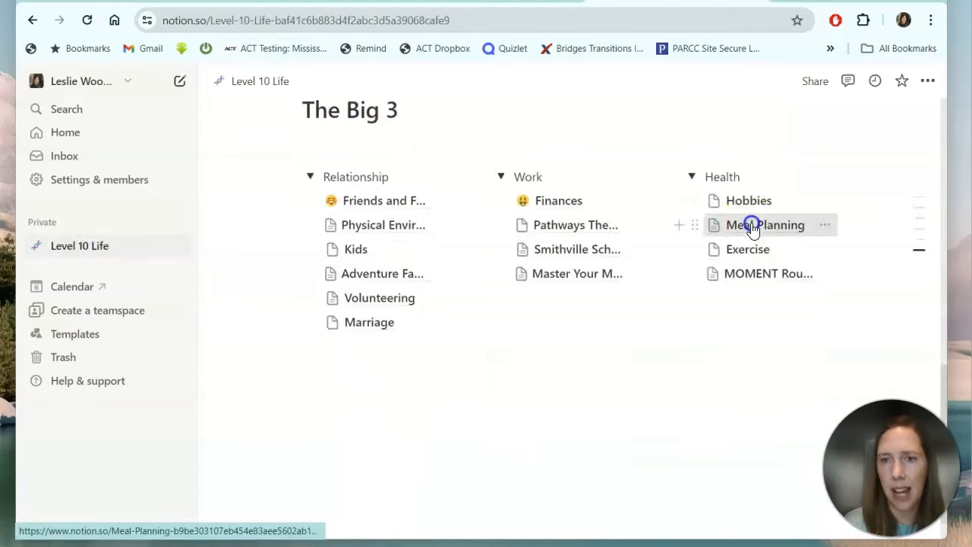
click(749, 223)
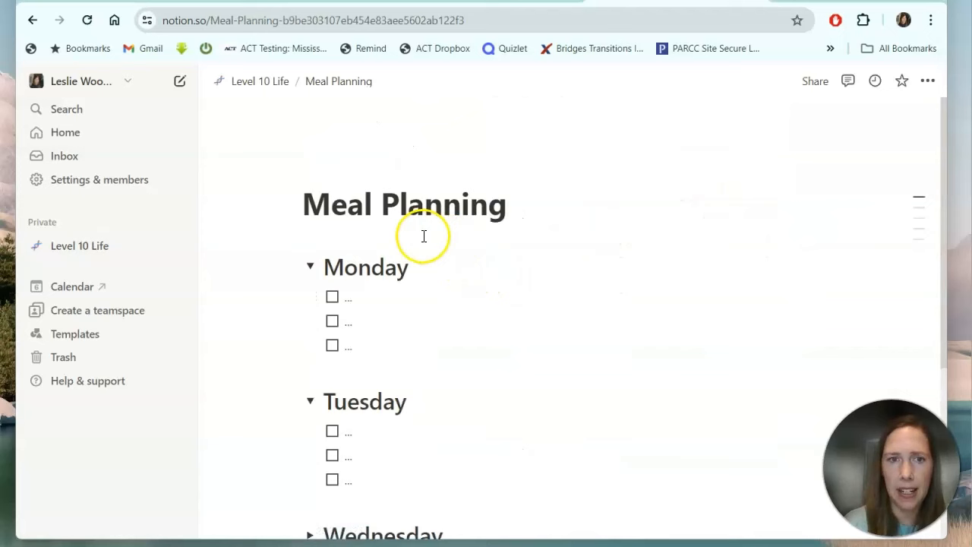
click(377, 246)
click(276, 267)
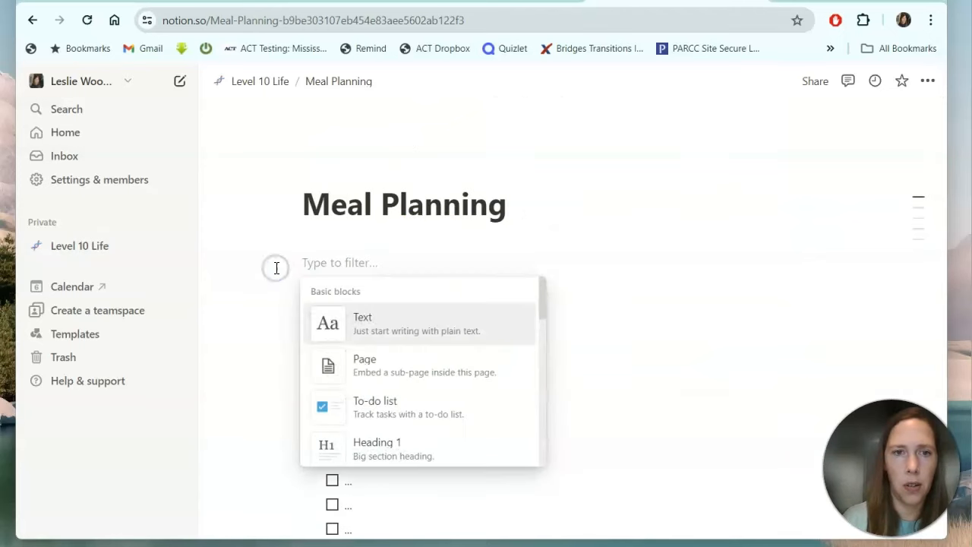
click(383, 369)
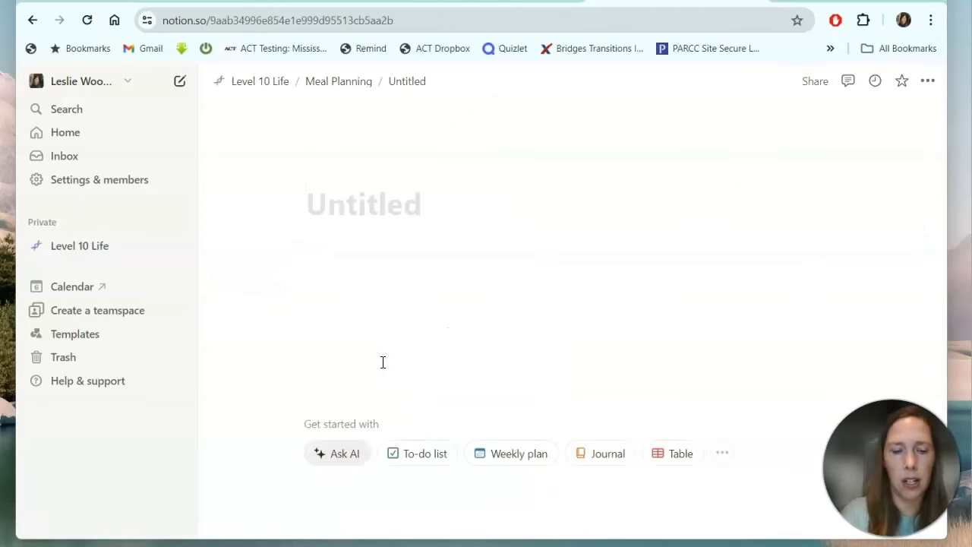
text(Recip)
key(BackSpace)
key(BackSpace)
key(BackSpace)
key(BackSpace)
key(BackSpace)
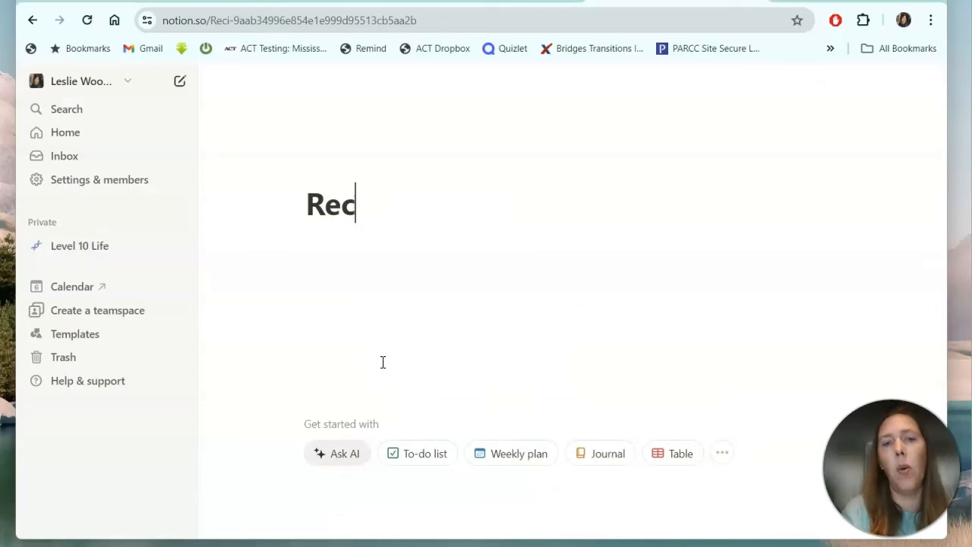
text(Quick )
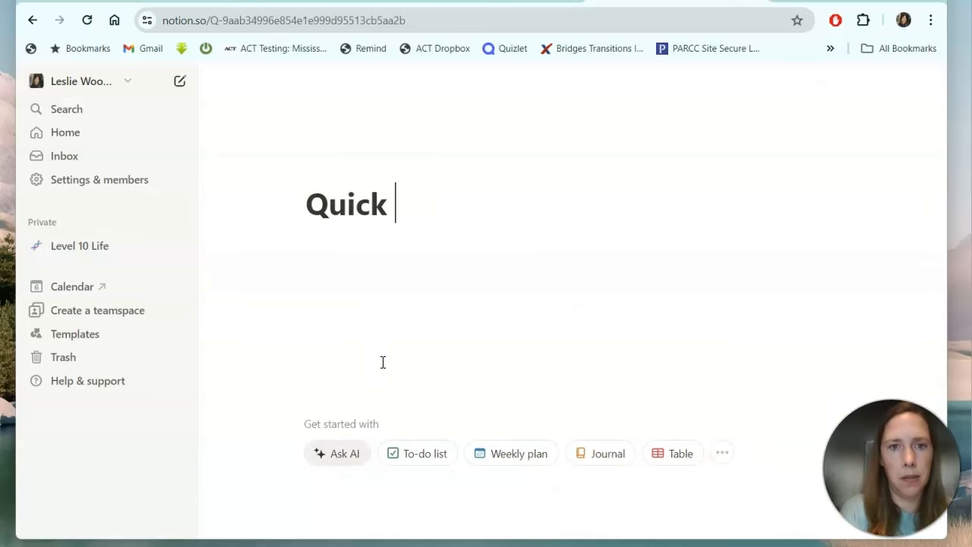
text(Recipes)
key(Return)
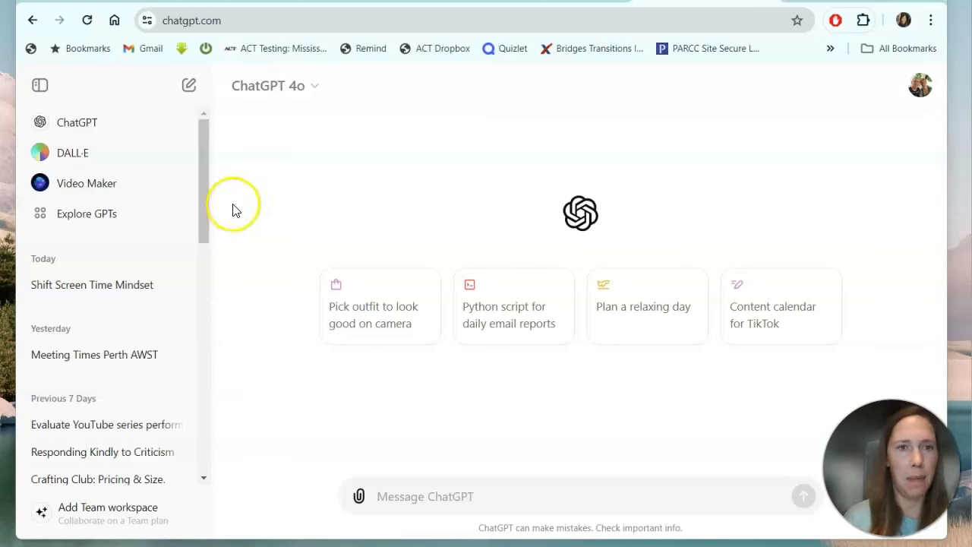
Open the Quick Vegan Meals conversation in ChatGPT and look through its recipes.
scroll(66, 277, down, 5)
click(81, 294)
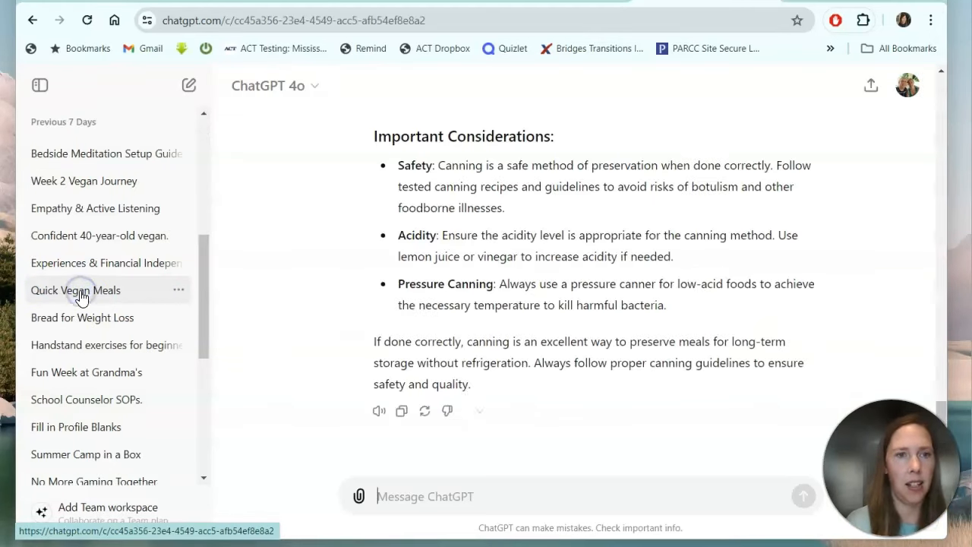
scroll(394, 318, up, 2)
scroll(394, 321, up, 15)
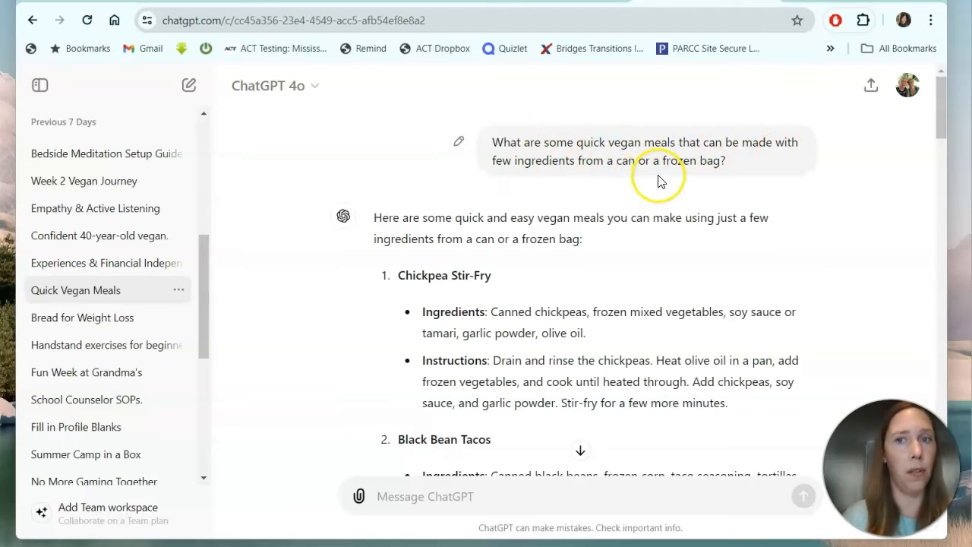
scroll(659, 181, down, 1)
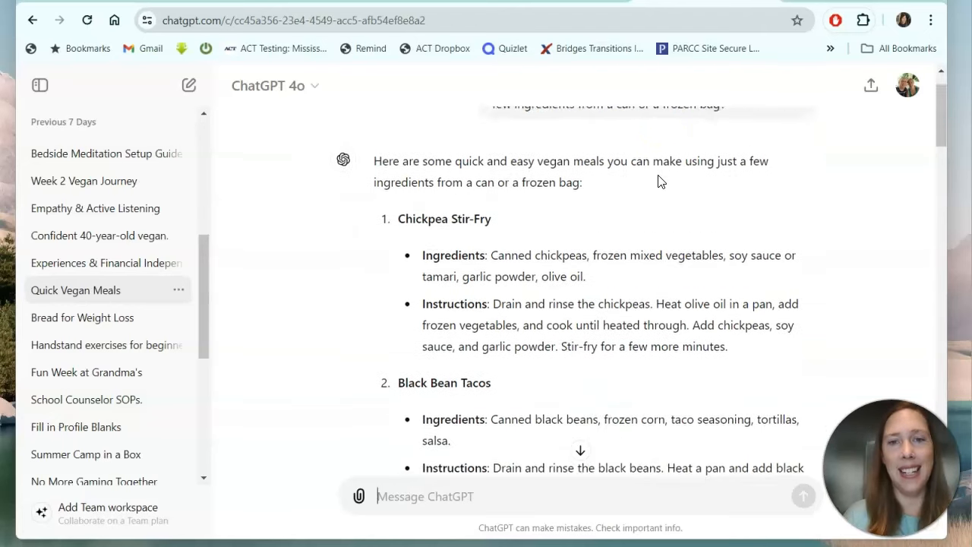
scroll(661, 181, down, 1)
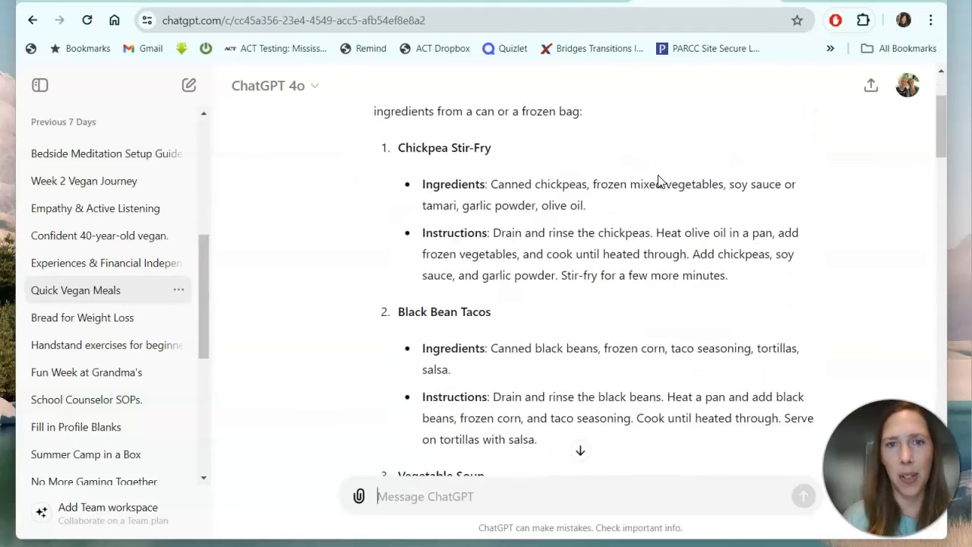
scroll(658, 180, up, 1)
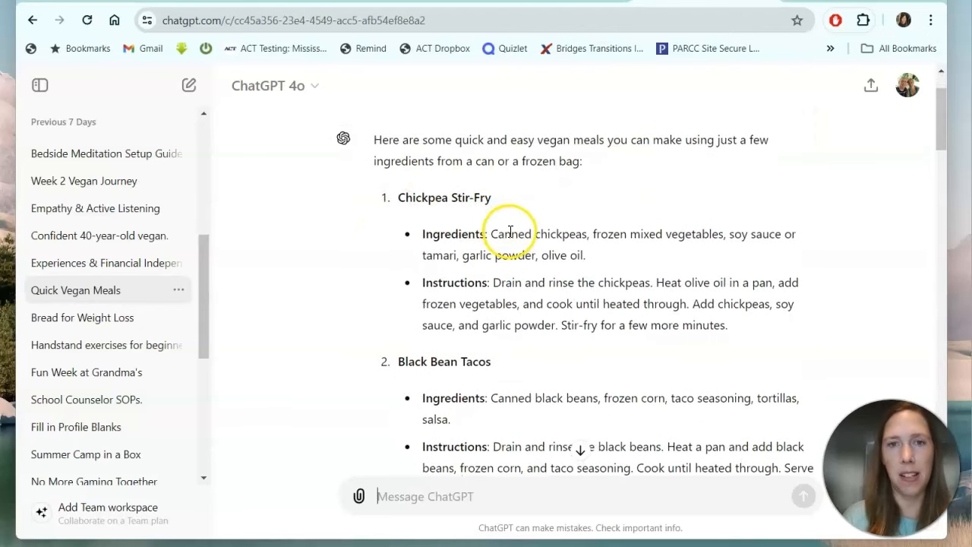
scroll(510, 230, down, 3)
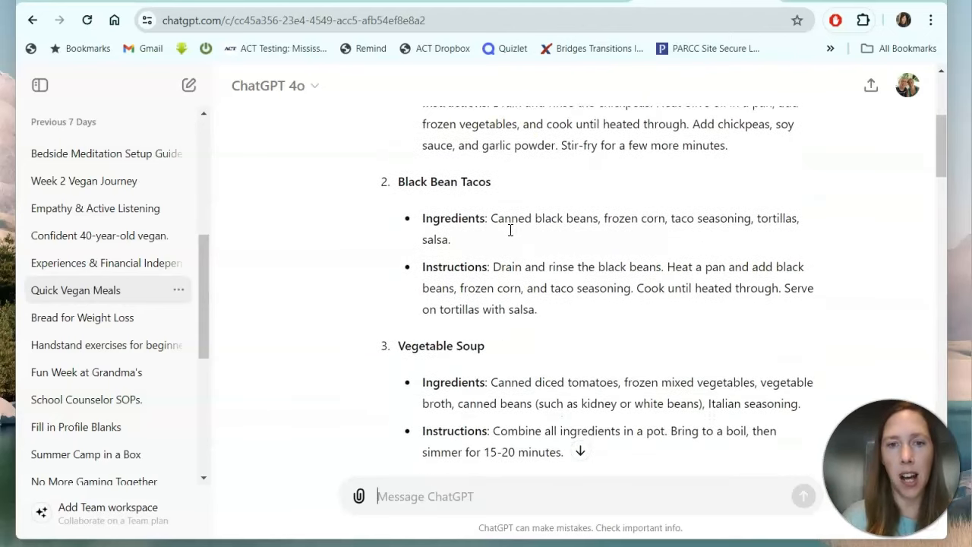
scroll(508, 237, down, 2)
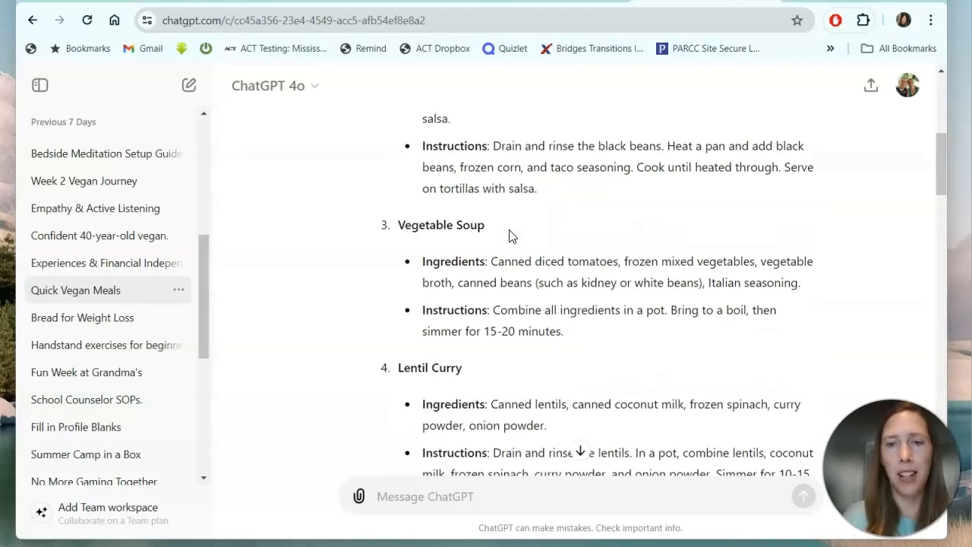
scroll(509, 236, up, 5)
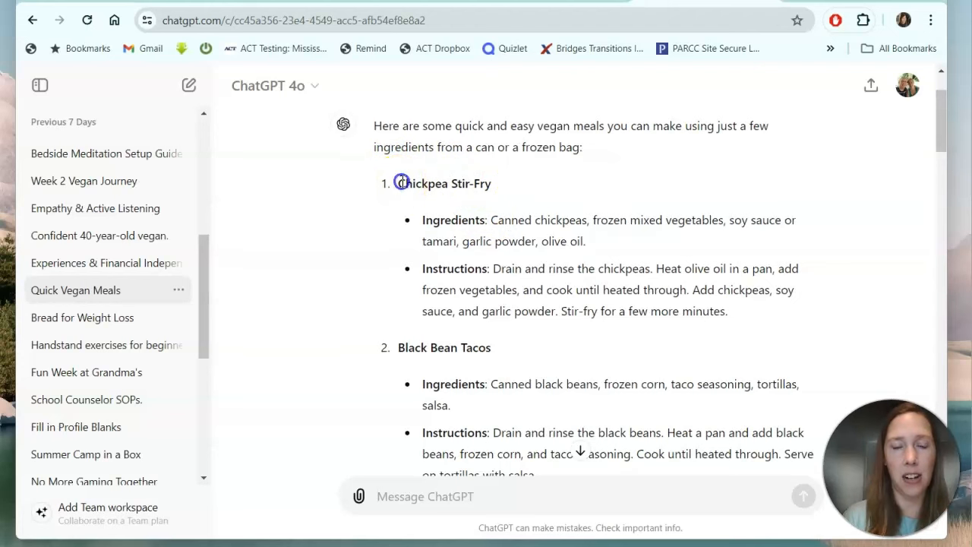
Copy the recipes from Chickpea Stir-Fry through Tomato Basil Pasta's instructions.
drag(400, 183, 545, 463)
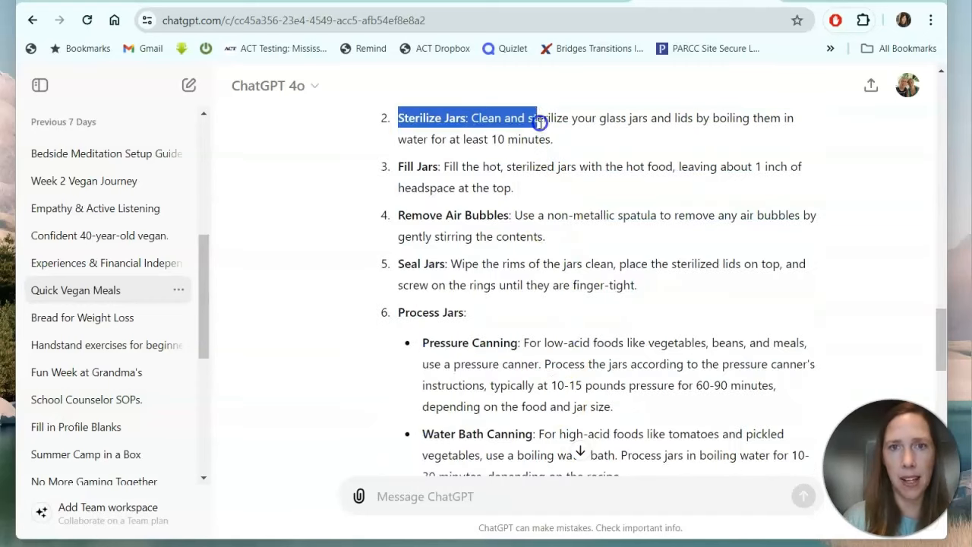
click(543, 103)
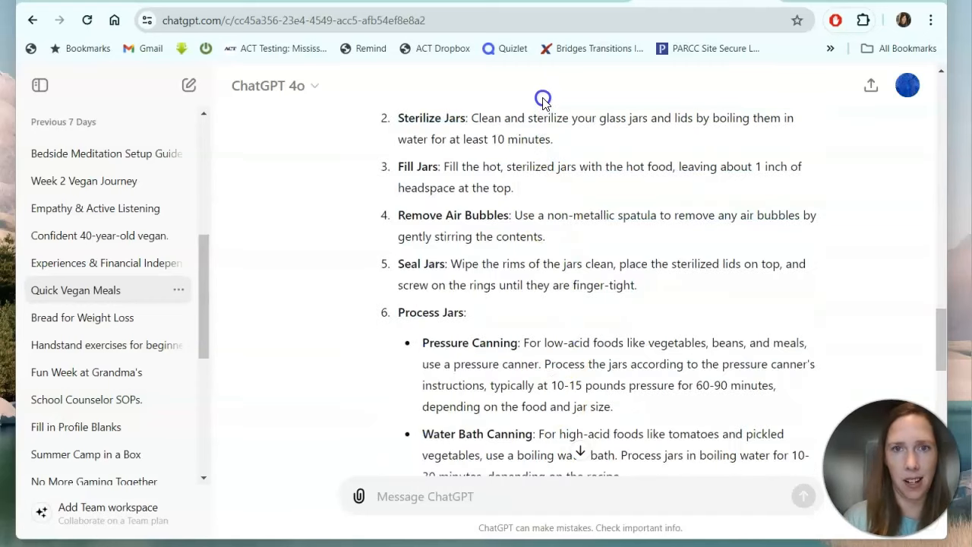
drag(534, 85, 486, 71)
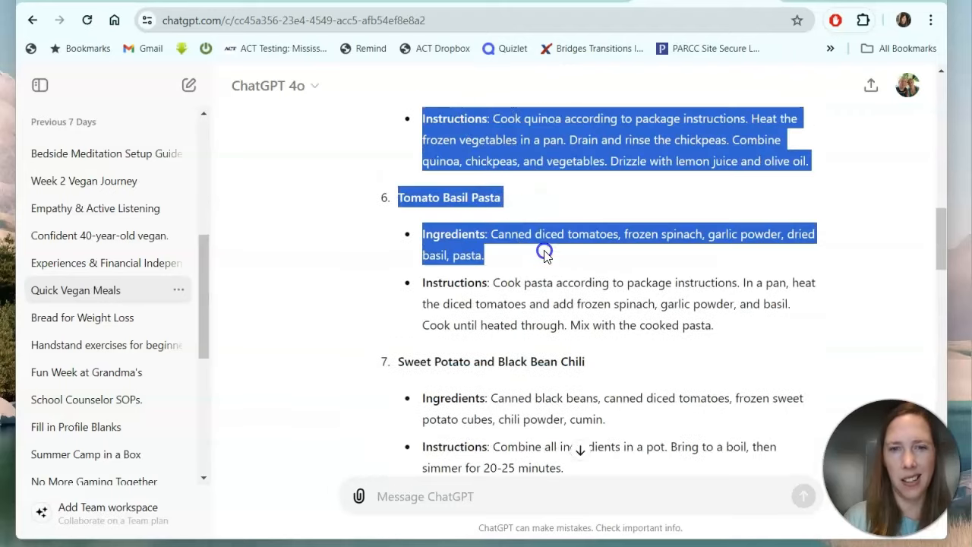
drag(542, 253, 734, 334)
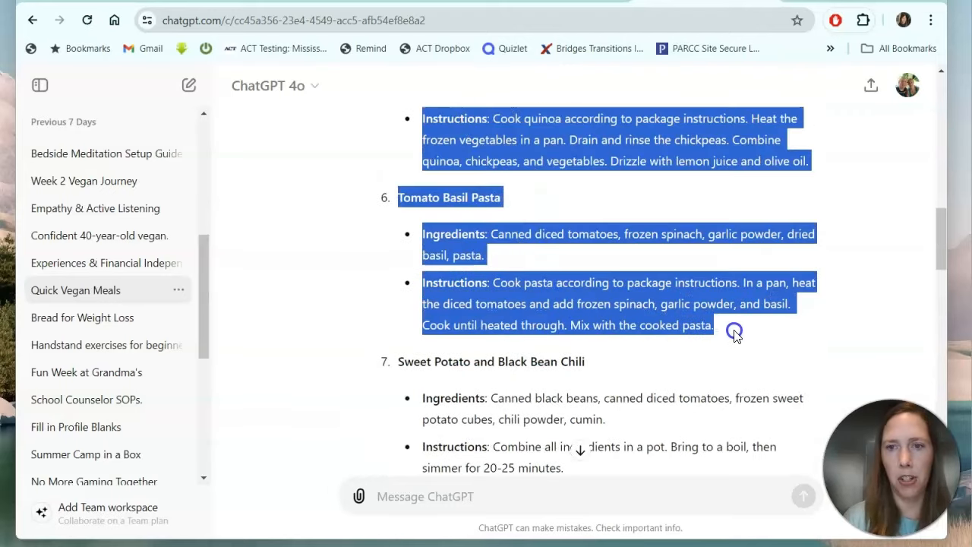
right_click(523, 290)
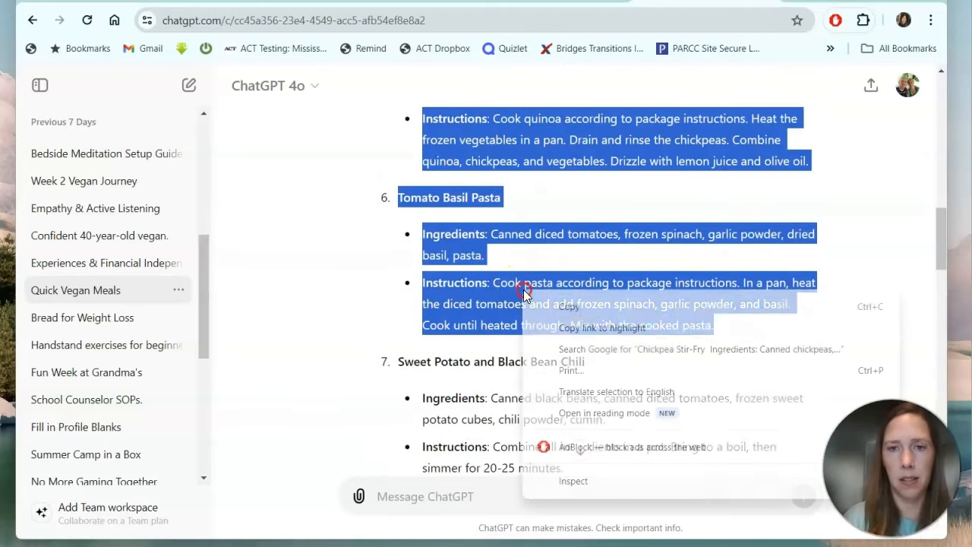
click(569, 307)
Paste the copied vegan recipe list into the empty Quick Recipes page.
click(600, 2)
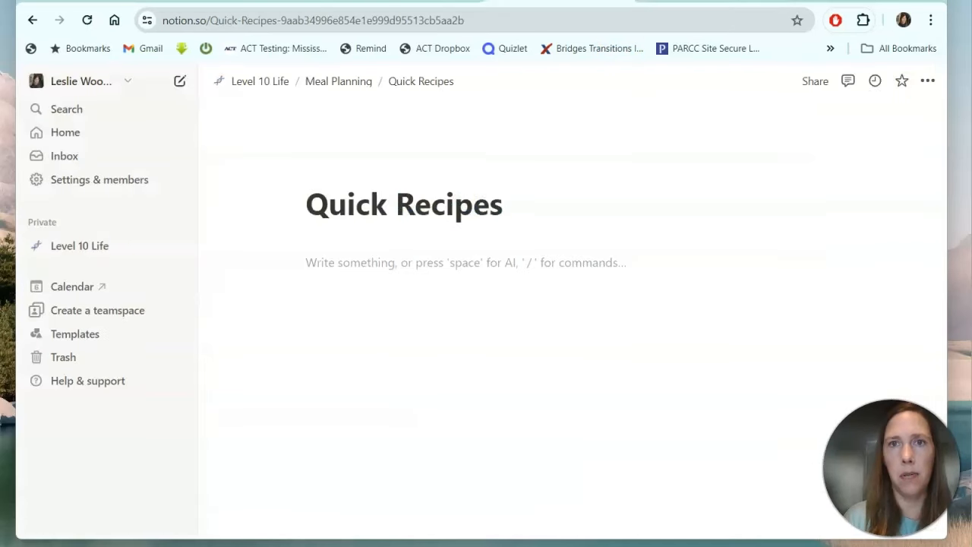
right_click(314, 266)
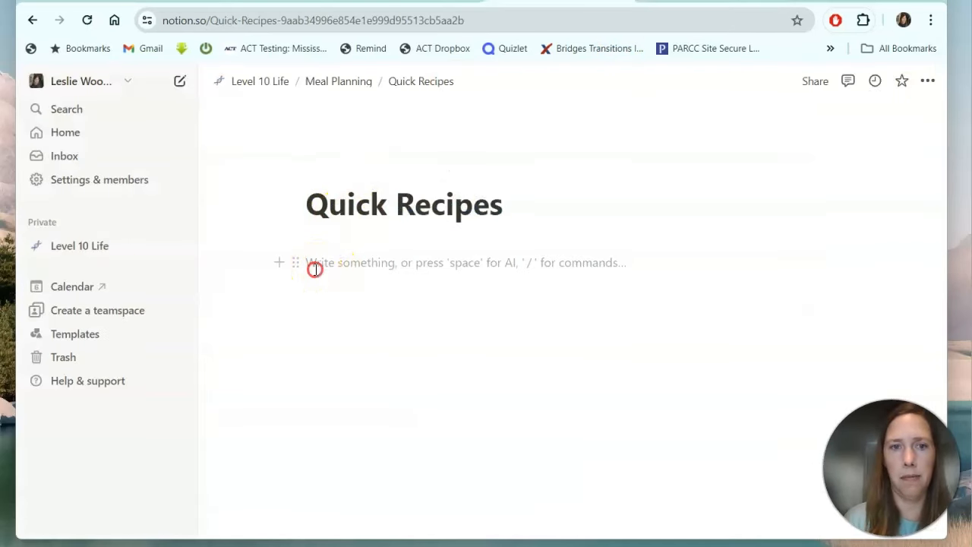
click(349, 156)
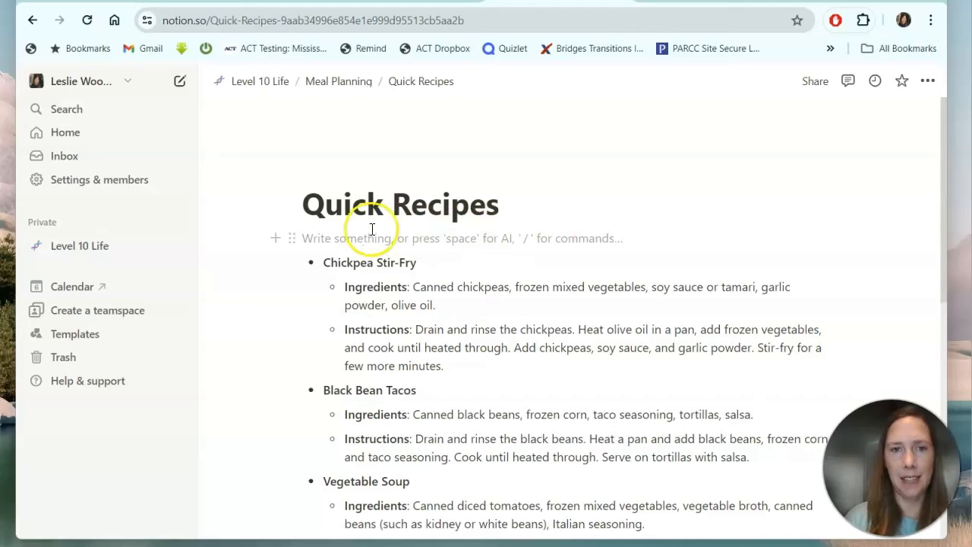
Turn Chickpea Stir-Fry into a toggle list and test collapsing and expanding it.
click(290, 264)
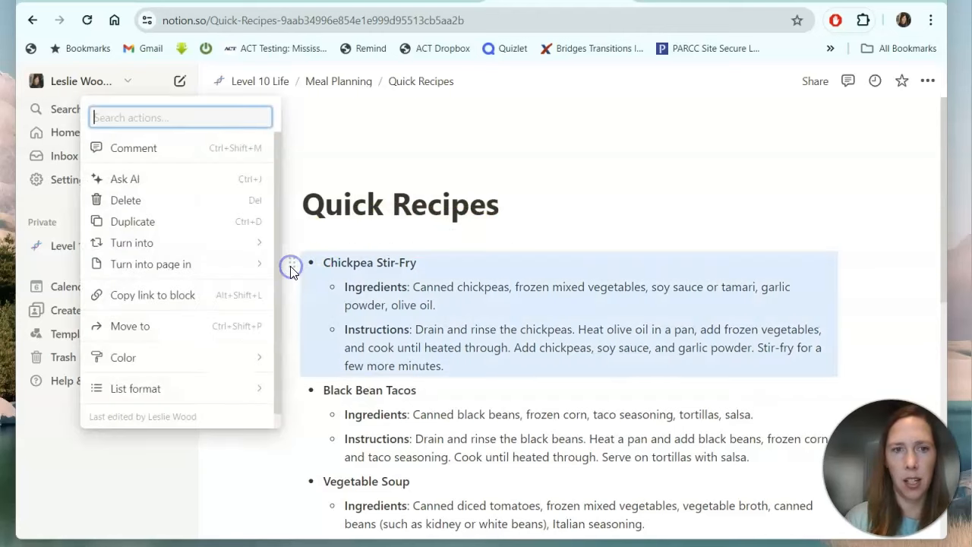
mouse_move(210, 249)
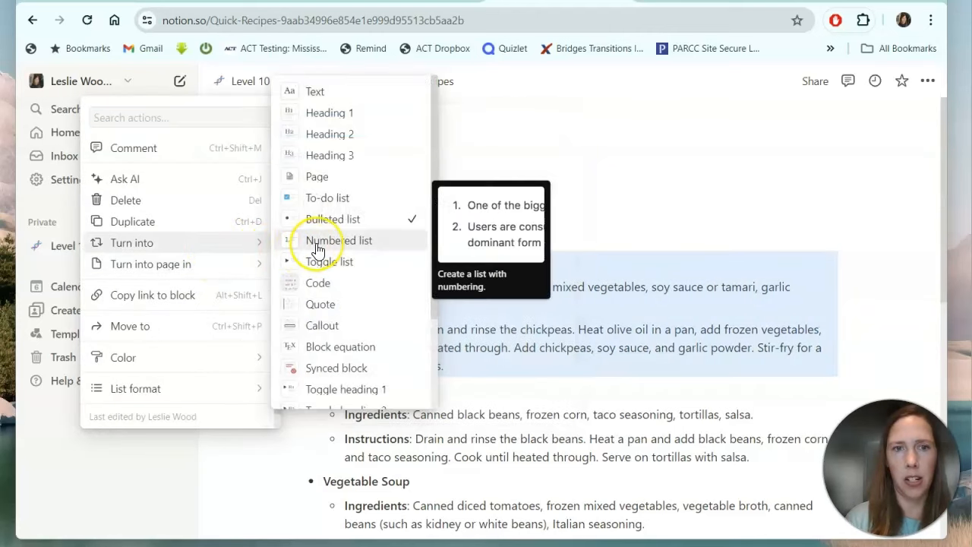
click(340, 262)
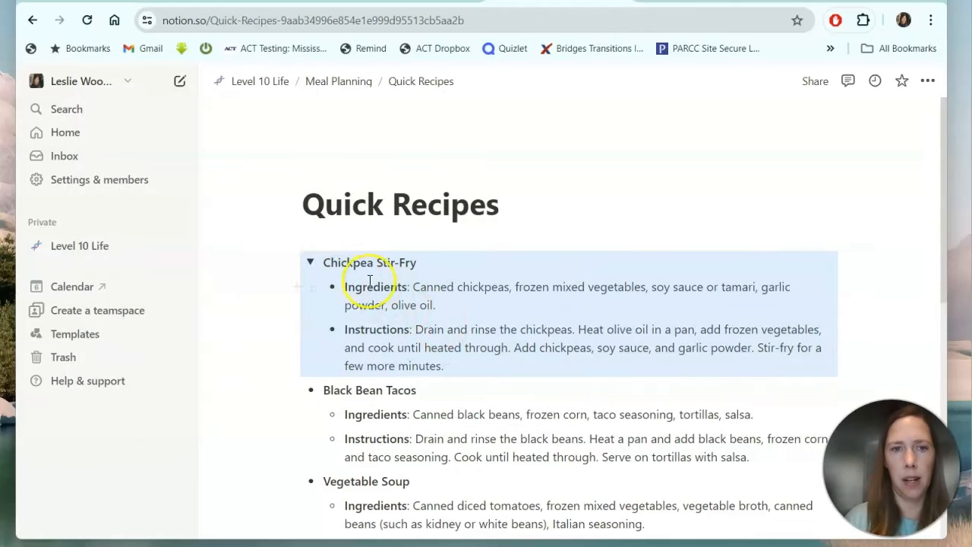
click(310, 263)
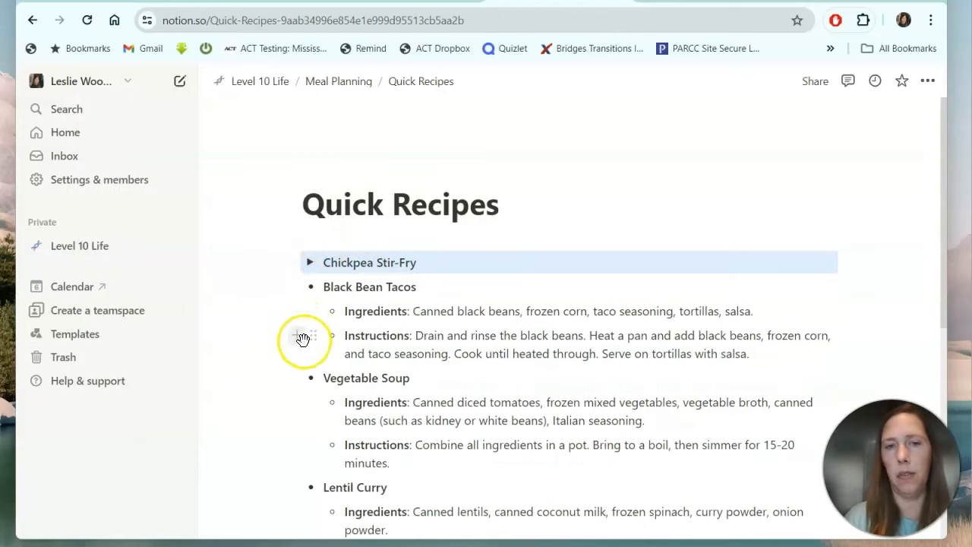
click(310, 262)
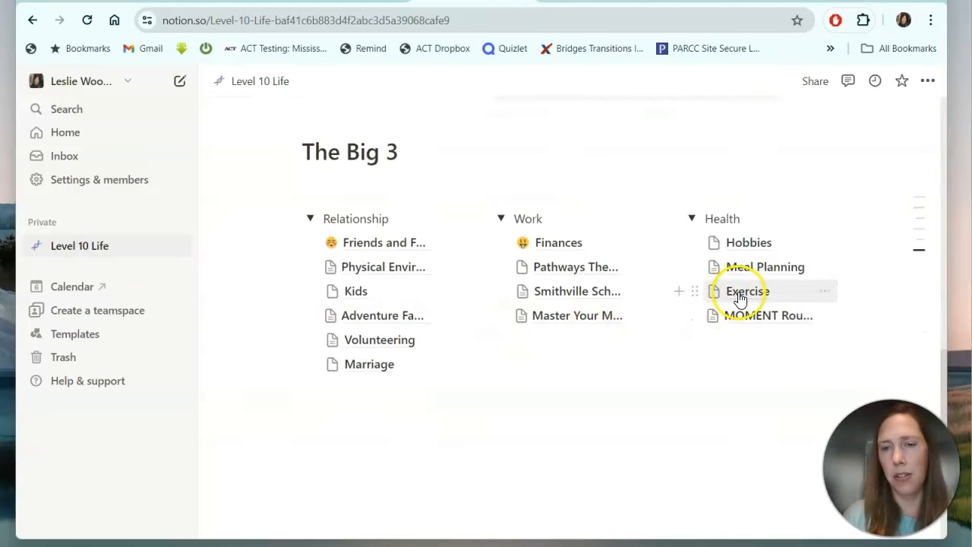
mouse_move(741, 299)
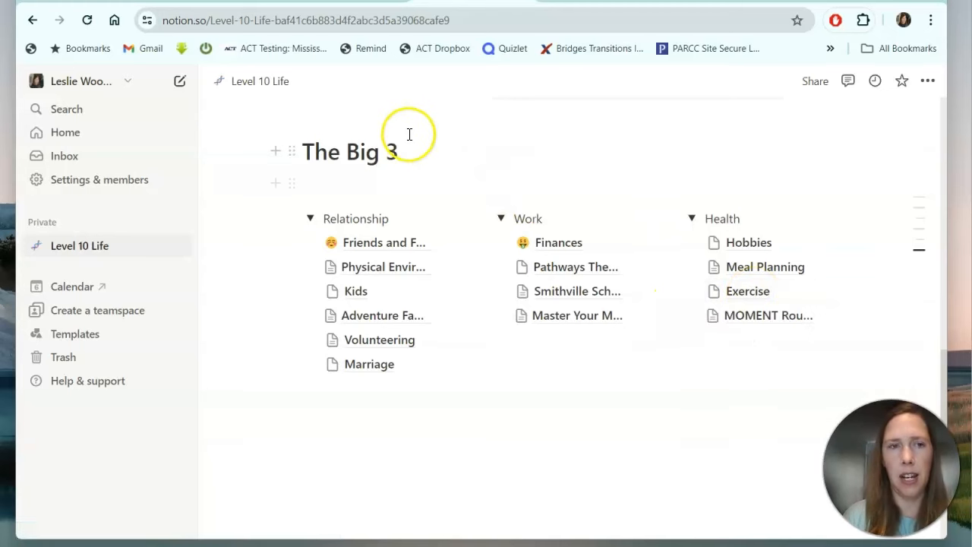
Show the Canva Fitness Planner at 66% zoom on page 3, with the Letterheads promo panel closed.
click(227, 1)
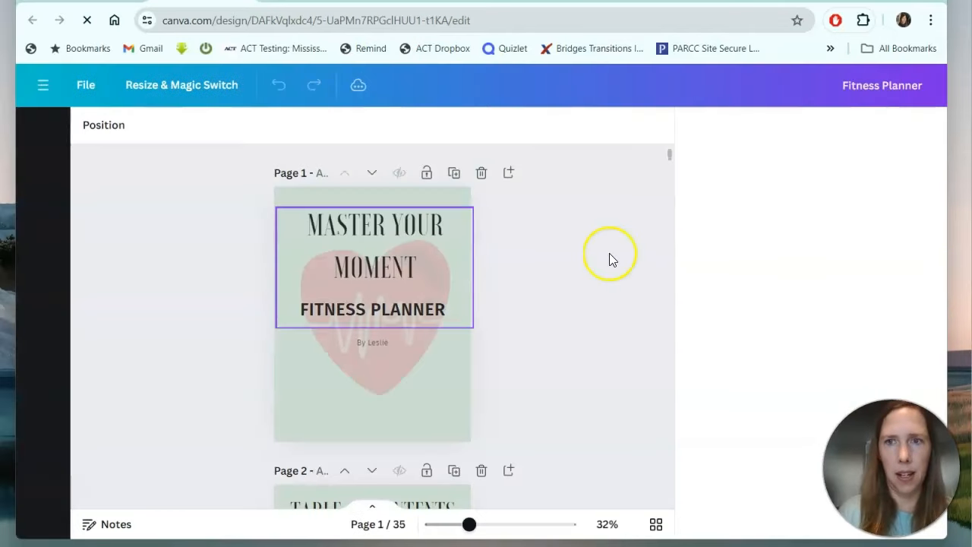
click(928, 122)
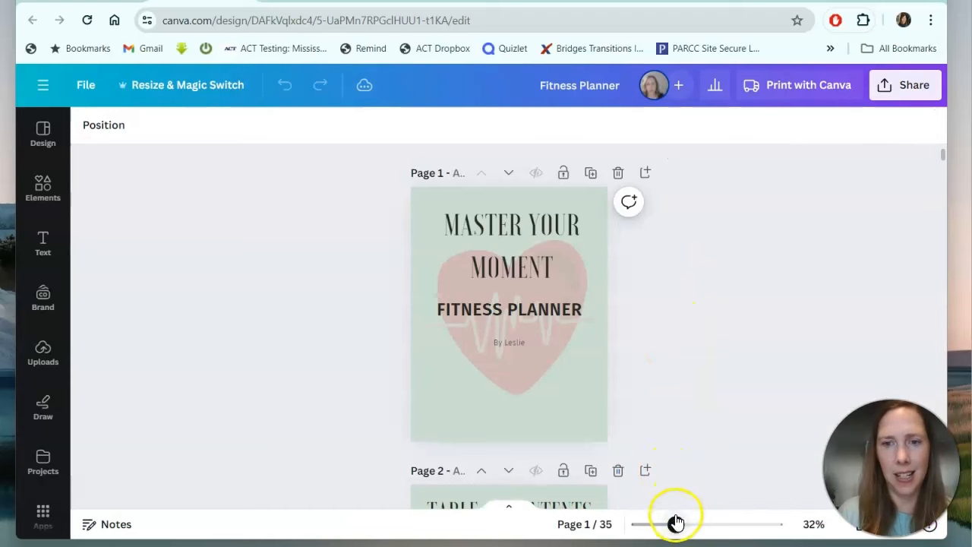
drag(675, 524, 704, 524)
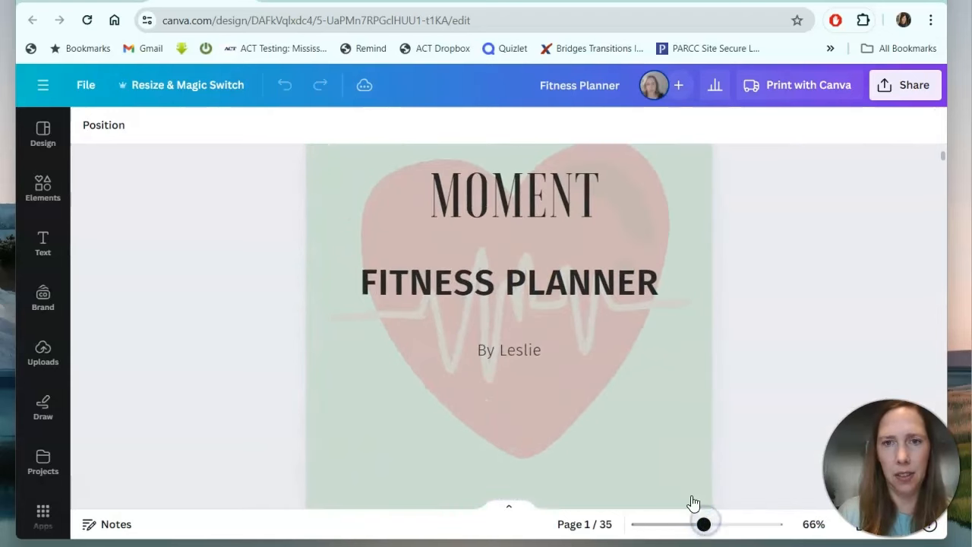
scroll(684, 436, down, 10)
scroll(683, 431, up, 2)
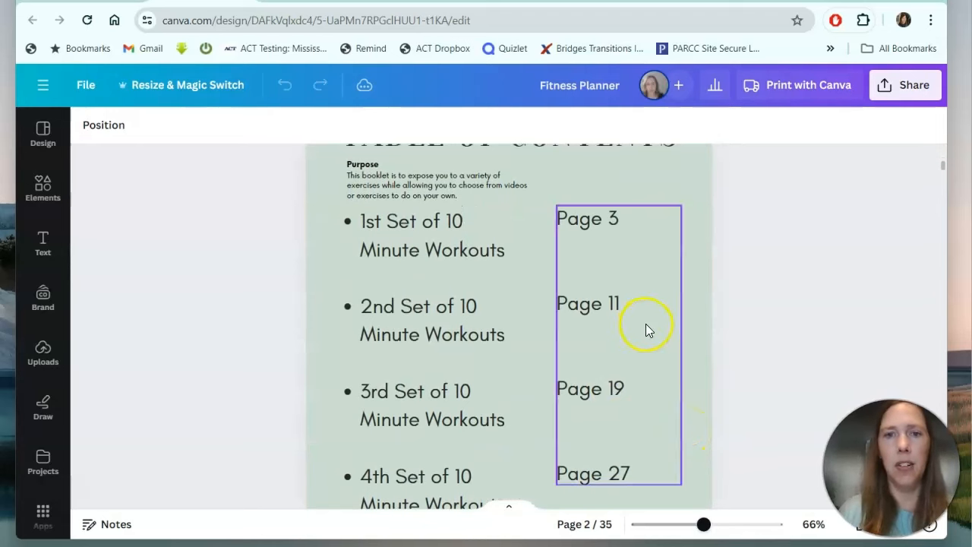
scroll(694, 342, down, 2)
scroll(694, 344, down, 6)
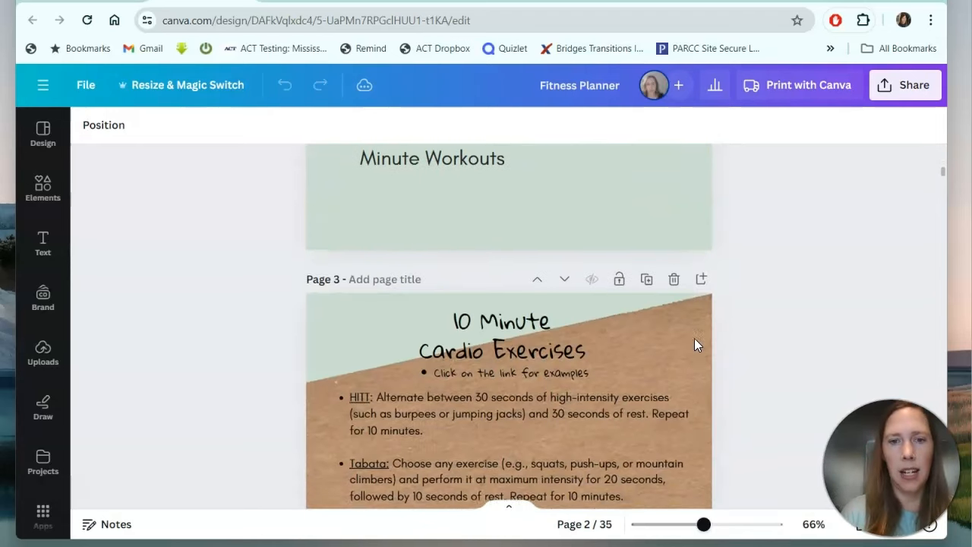
scroll(694, 344, up, 1)
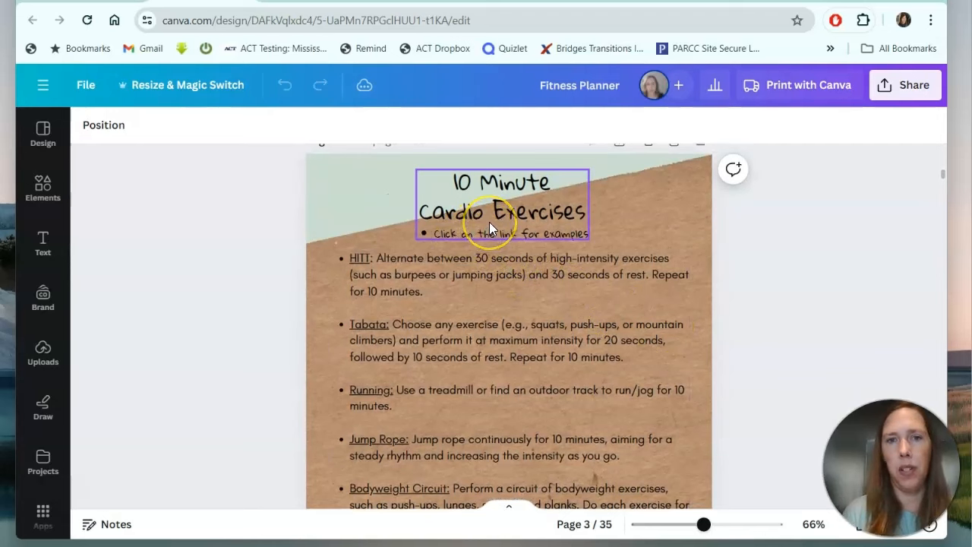
Open the HIIT entry's YouTube example link in the 10 Minute Cardio Exercises list.
click(360, 262)
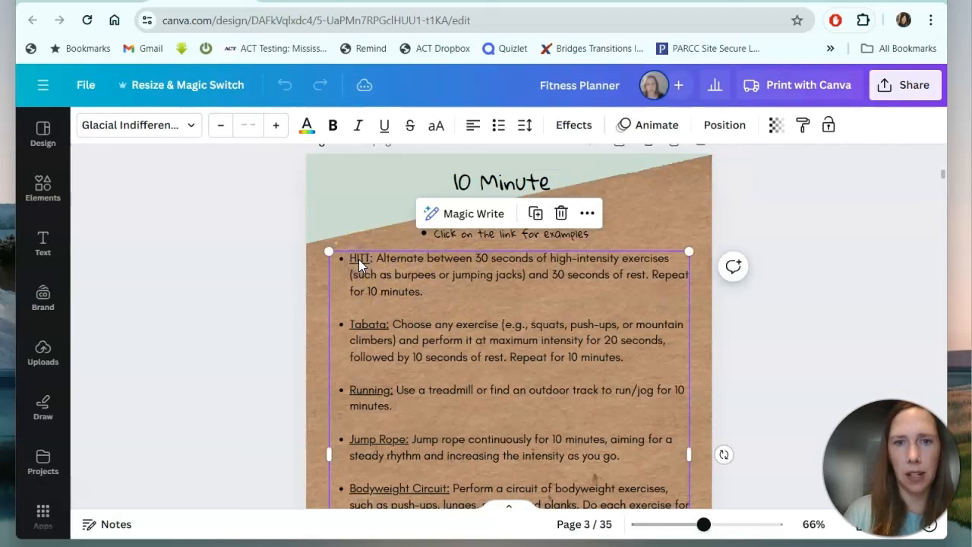
click(360, 259)
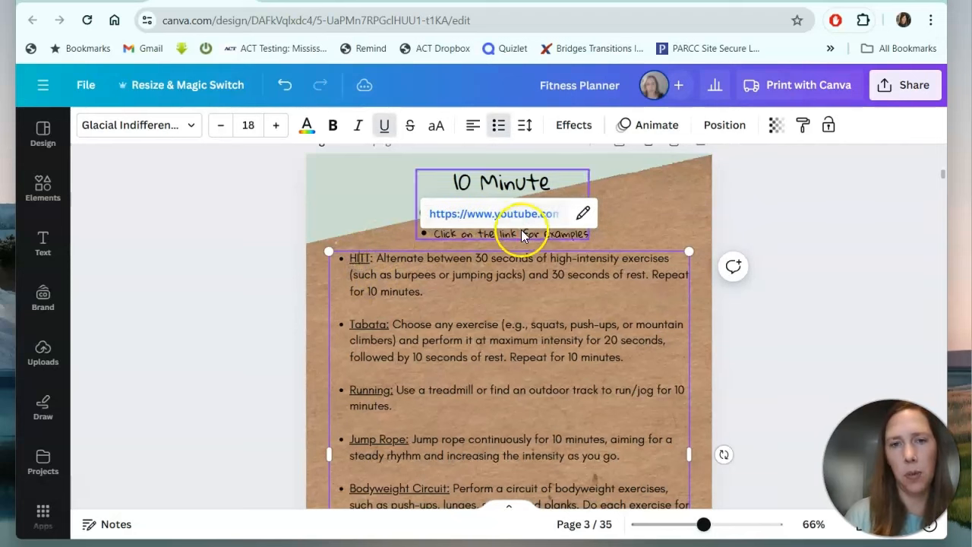
click(490, 287)
click(408, 248)
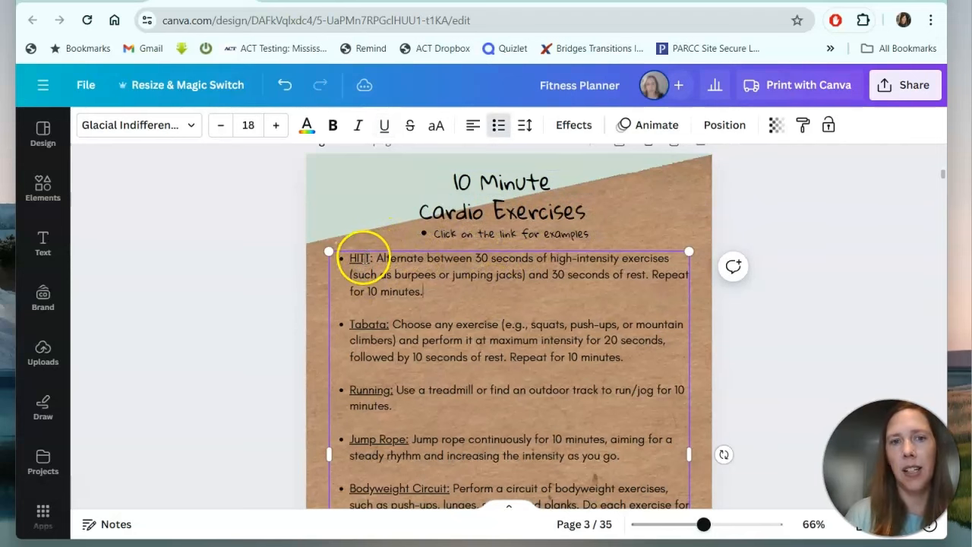
click(360, 259)
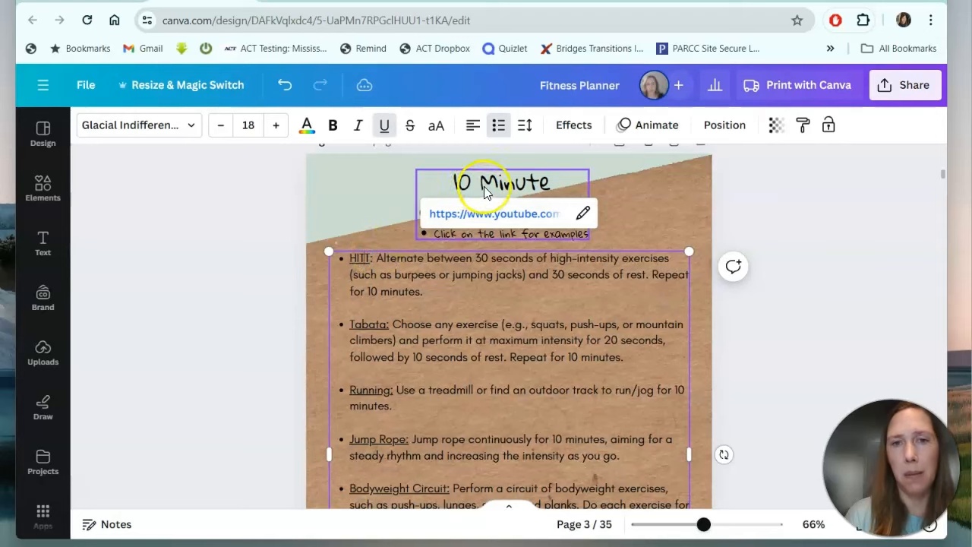
click(488, 215)
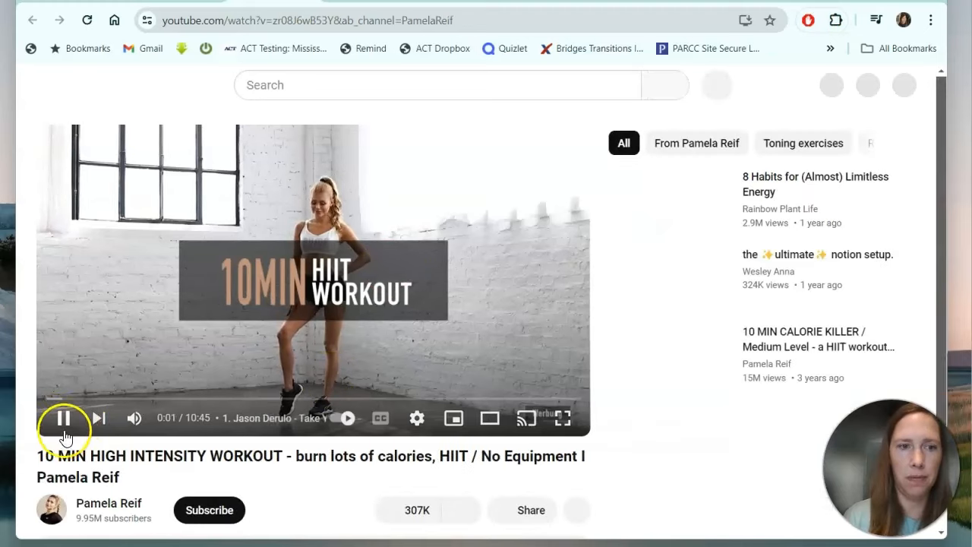
Pause the 10 MIN HIGH INTENSITY WORKOUT video at 0:02 and return to the Canva planner.
click(64, 420)
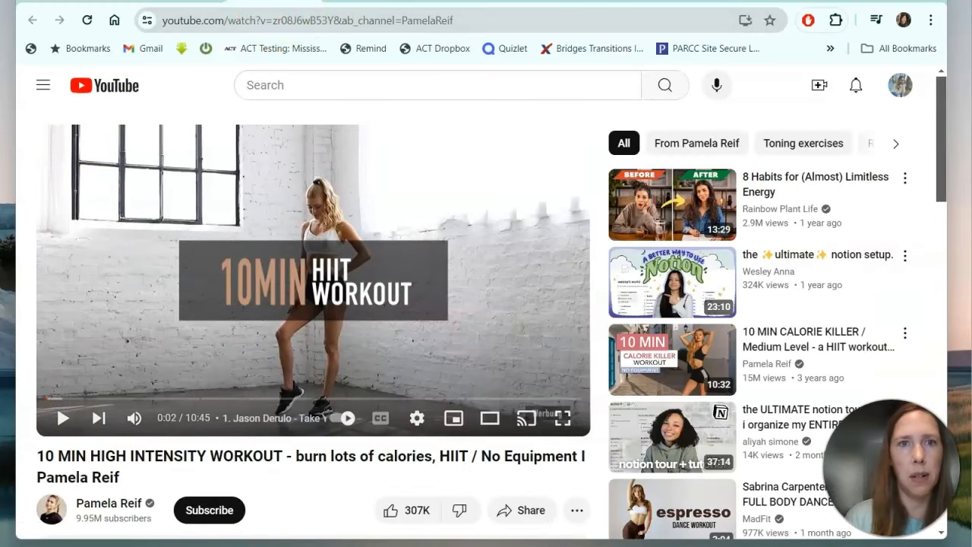
click(313, 0)
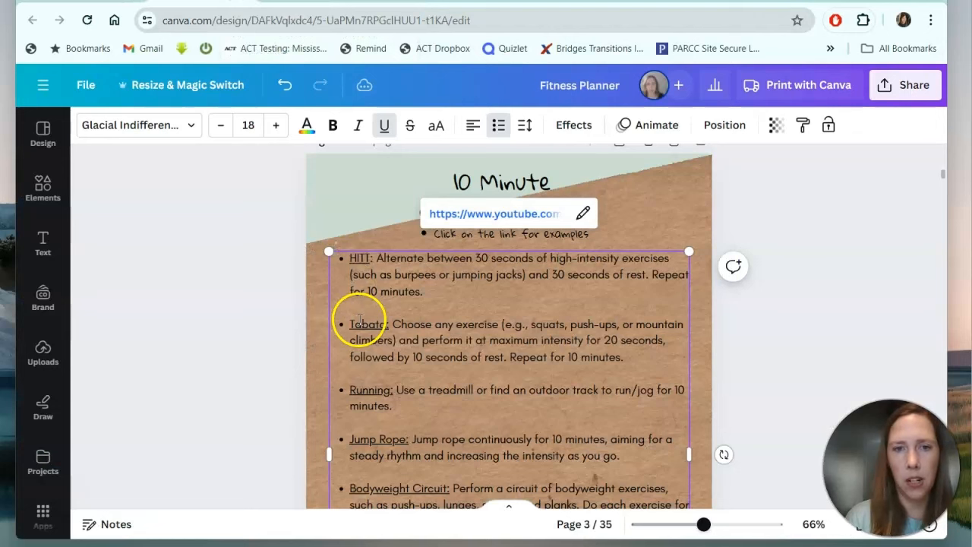
scroll(358, 334, down, 5)
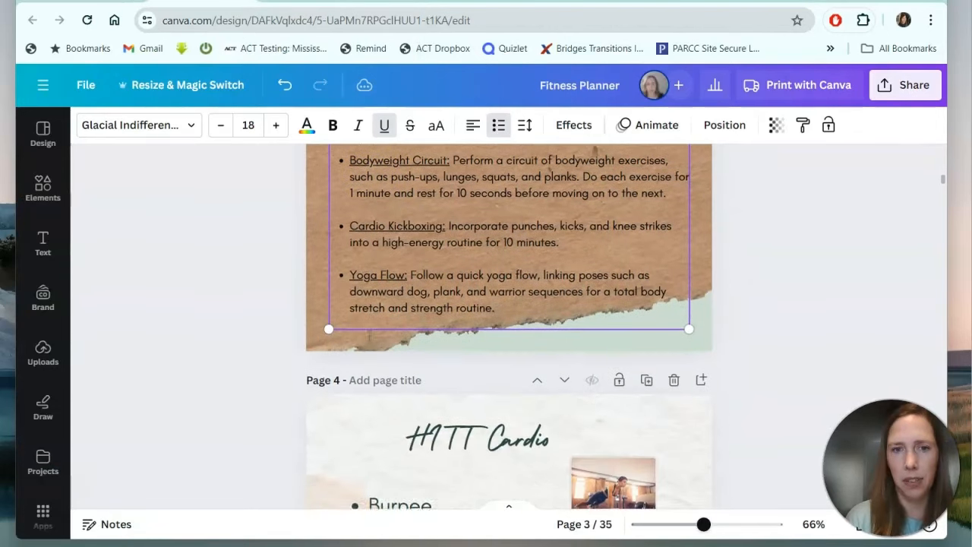
scroll(369, 338, down, 4)
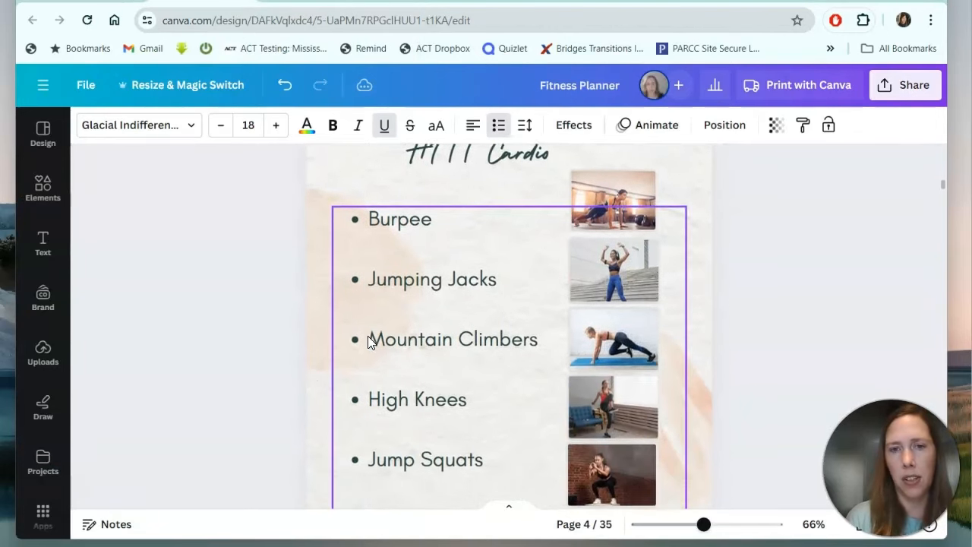
scroll(369, 342, up, 1)
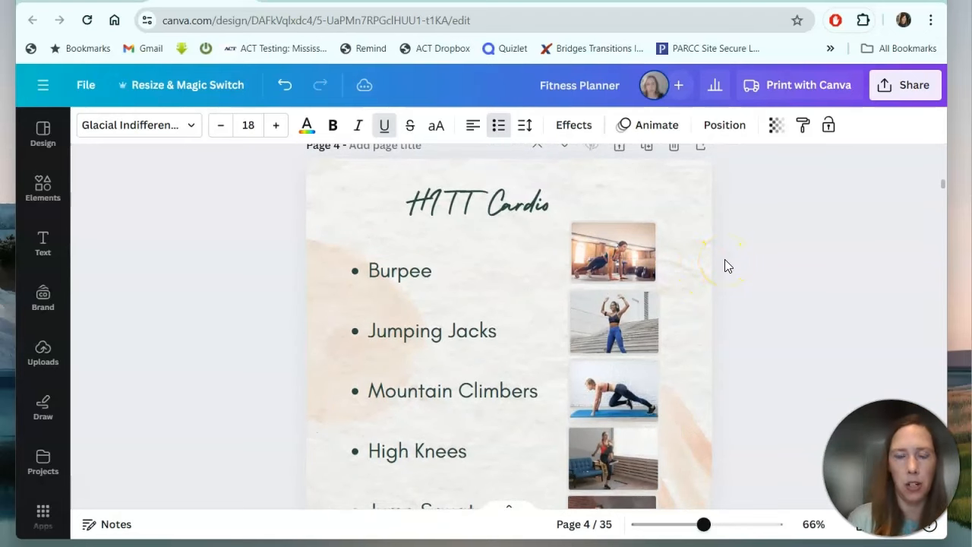
scroll(724, 259, down, 1)
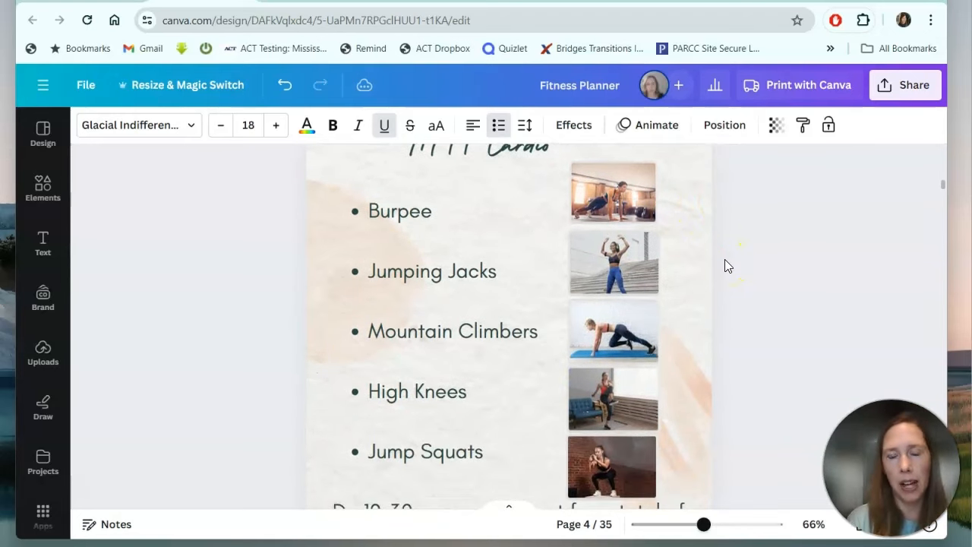
scroll(724, 258, down, 2)
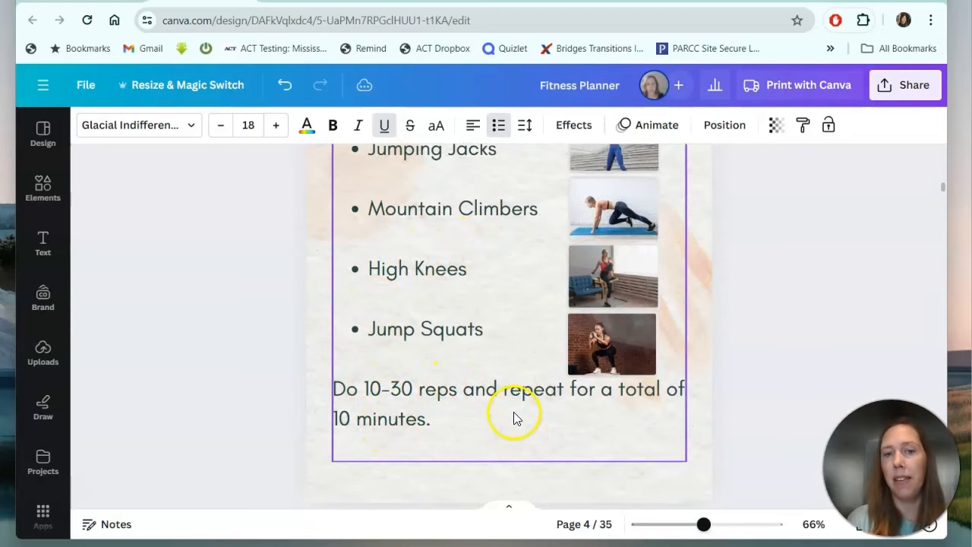
scroll(513, 411, down, 1)
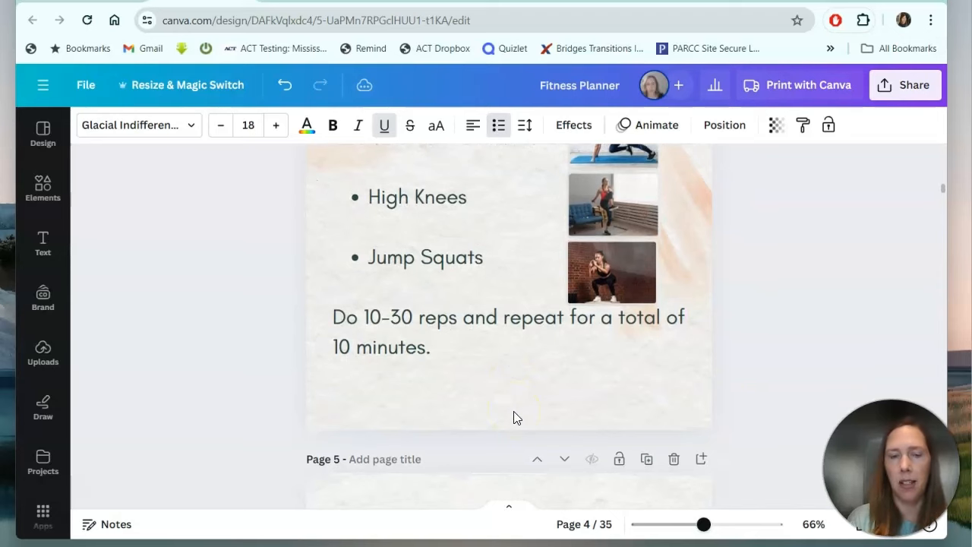
scroll(513, 411, up, 2)
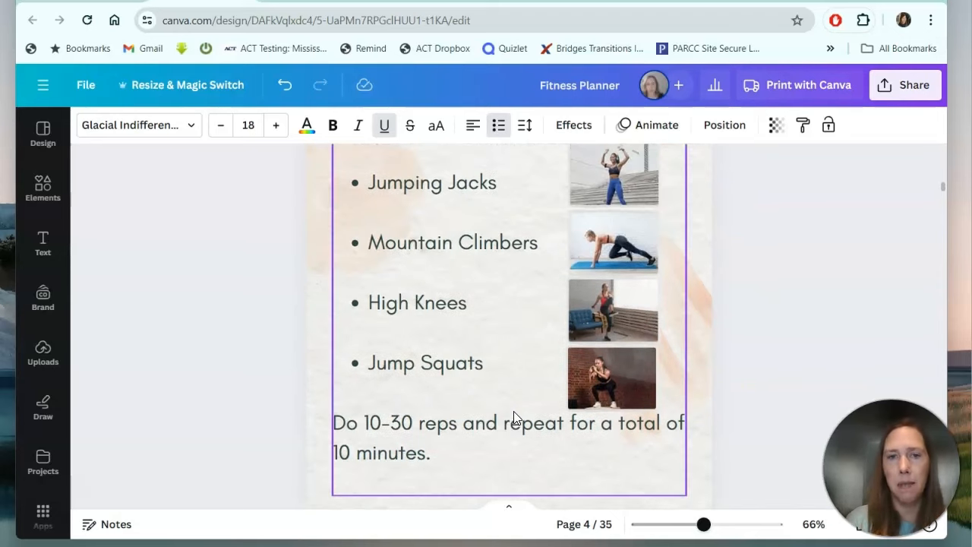
scroll(513, 411, up, 2)
scroll(513, 411, down, 7)
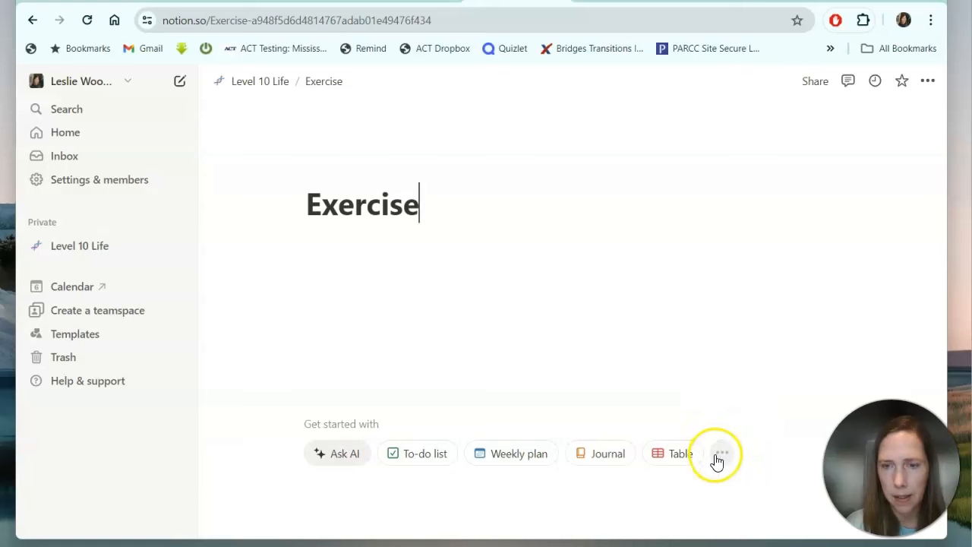
Check the Exercise page's start options, view MOMENT Routine, then return to Level 10 Life.
click(718, 455)
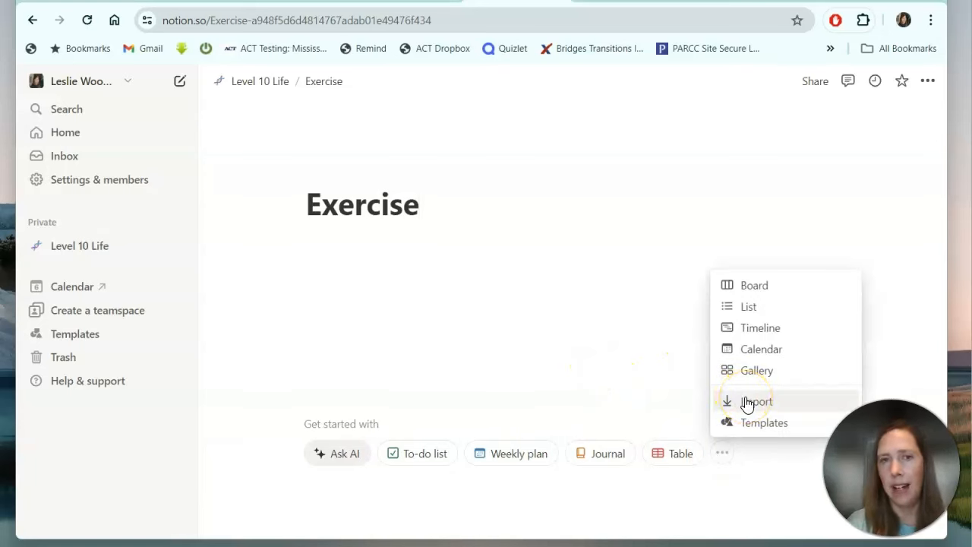
click(263, 84)
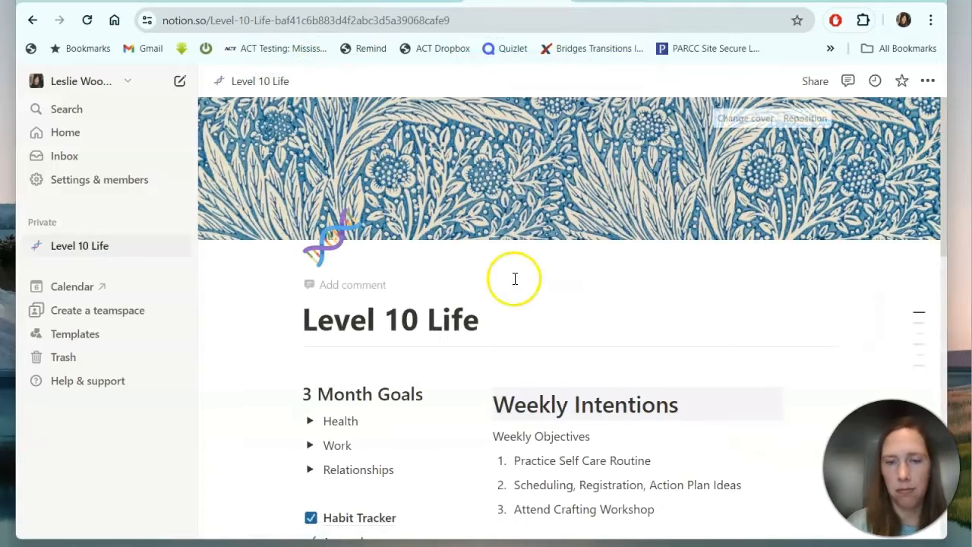
scroll(514, 278, down, 10)
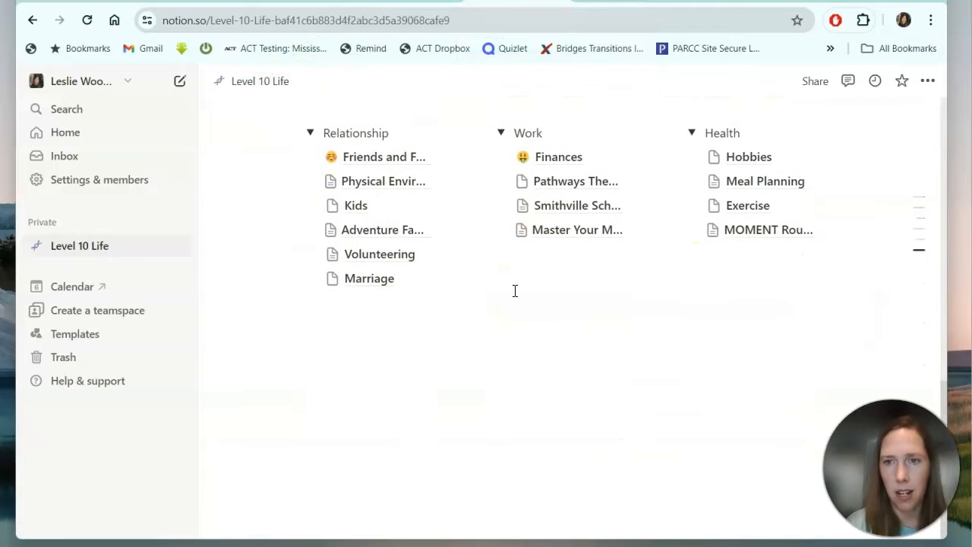
click(749, 230)
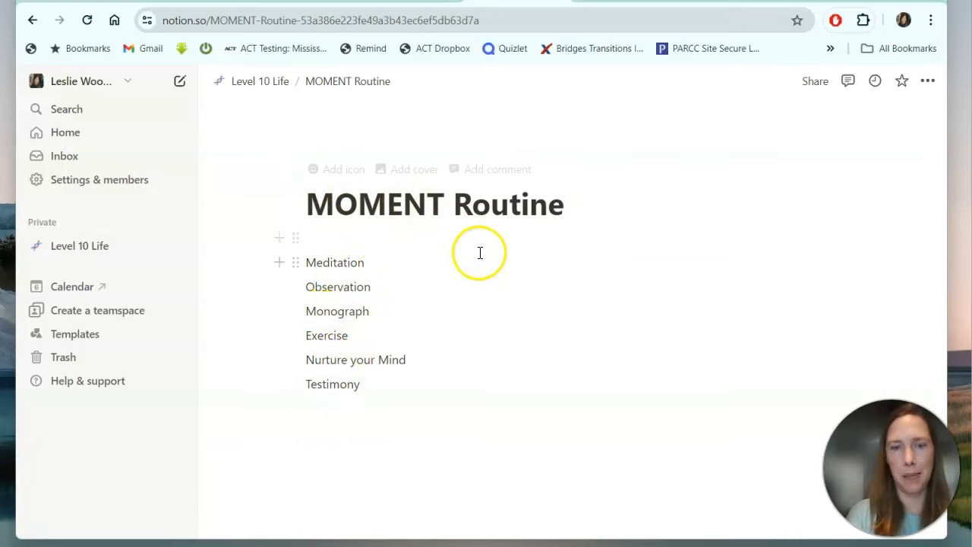
click(258, 90)
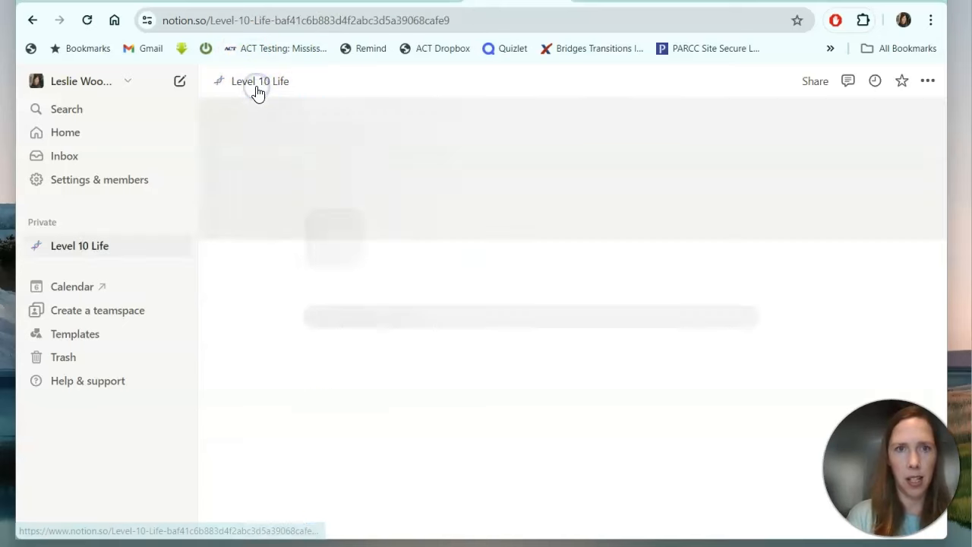
scroll(456, 276, down, 4)
scroll(455, 278, down, 3)
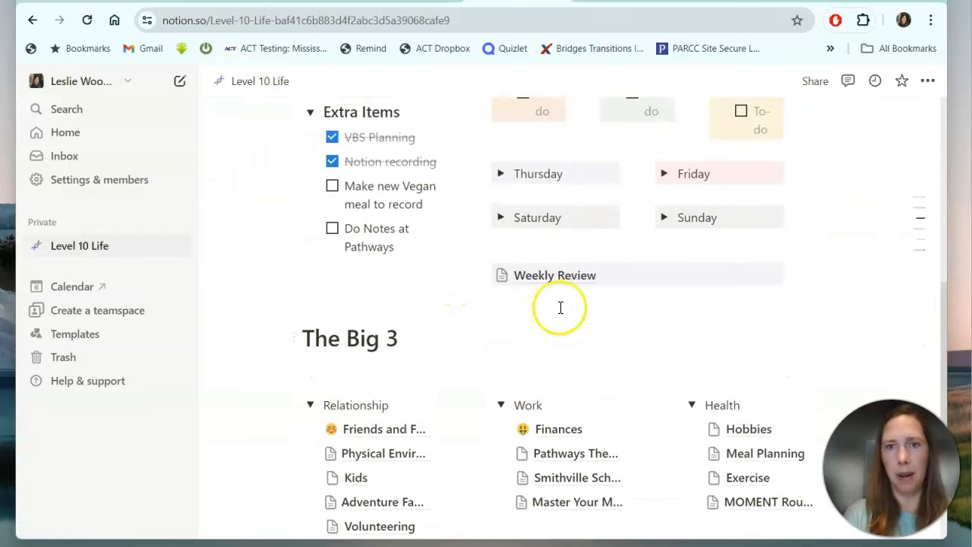
click(554, 276)
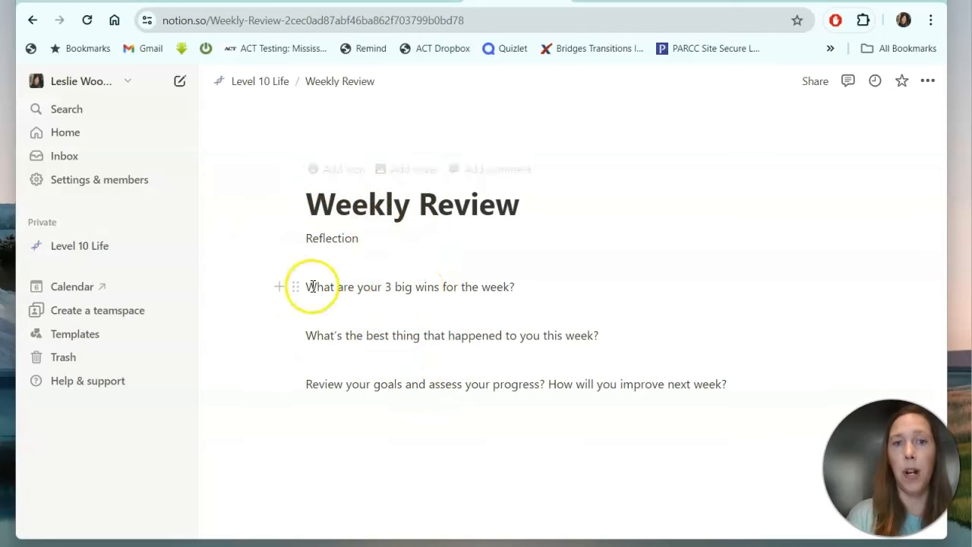
click(274, 83)
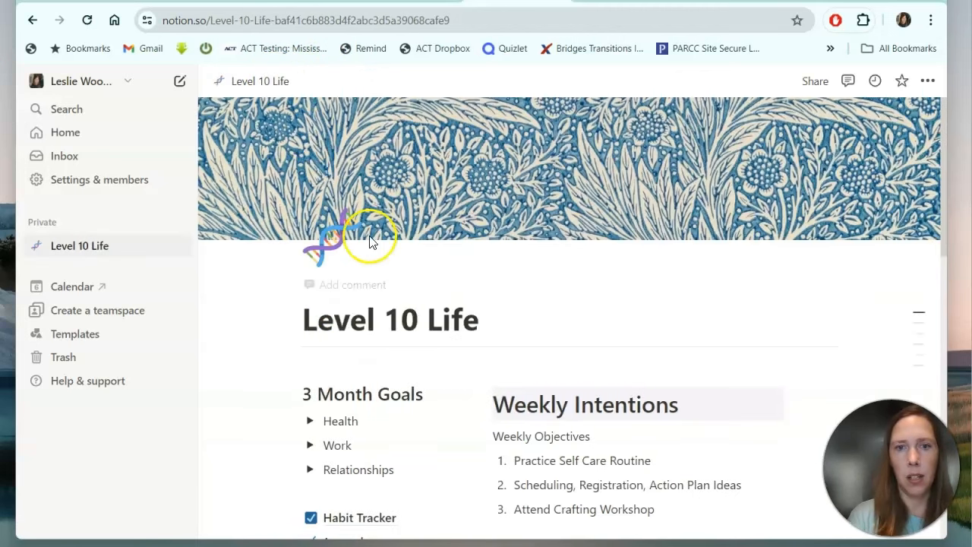
scroll(397, 288, down, 6)
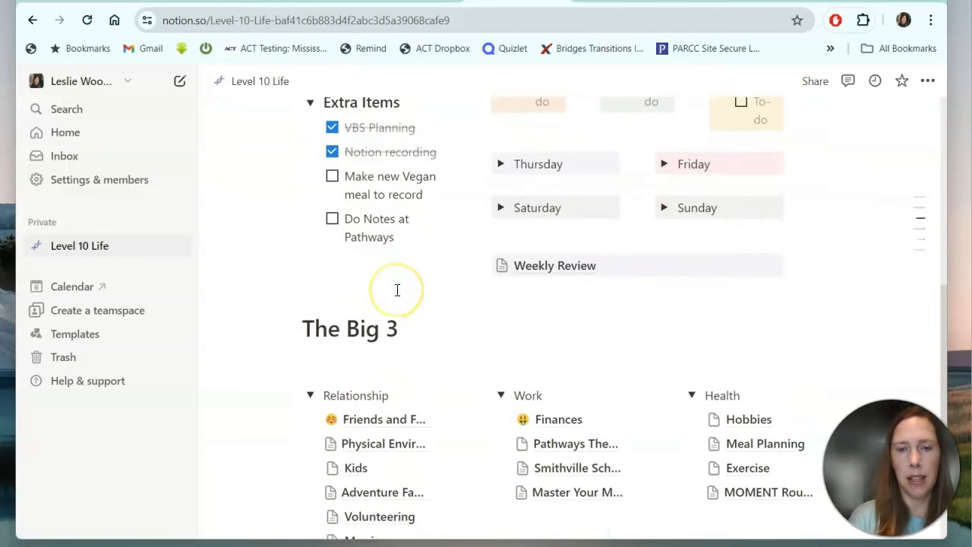
scroll(397, 289, down, 3)
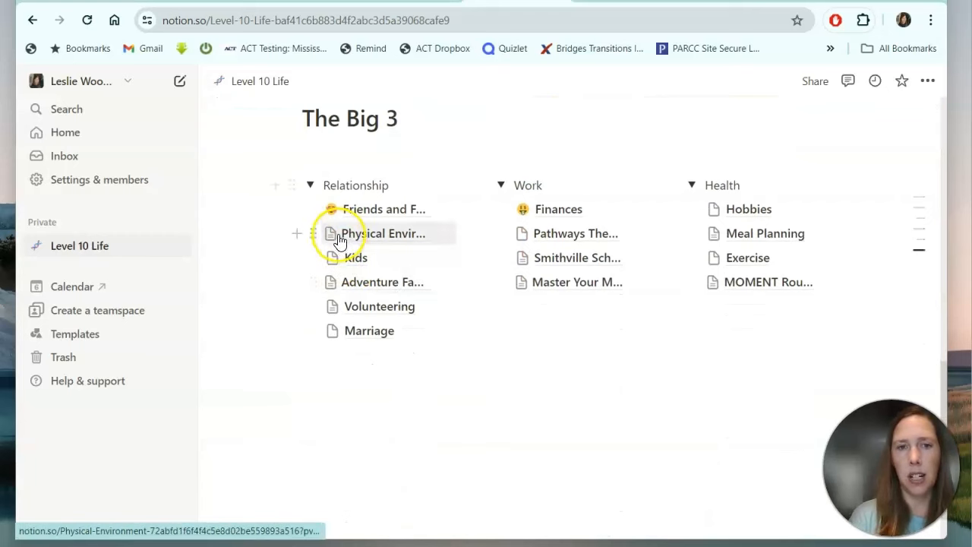
Give the Health column of The Big 3 a purple background.
scroll(524, 299, down, 1)
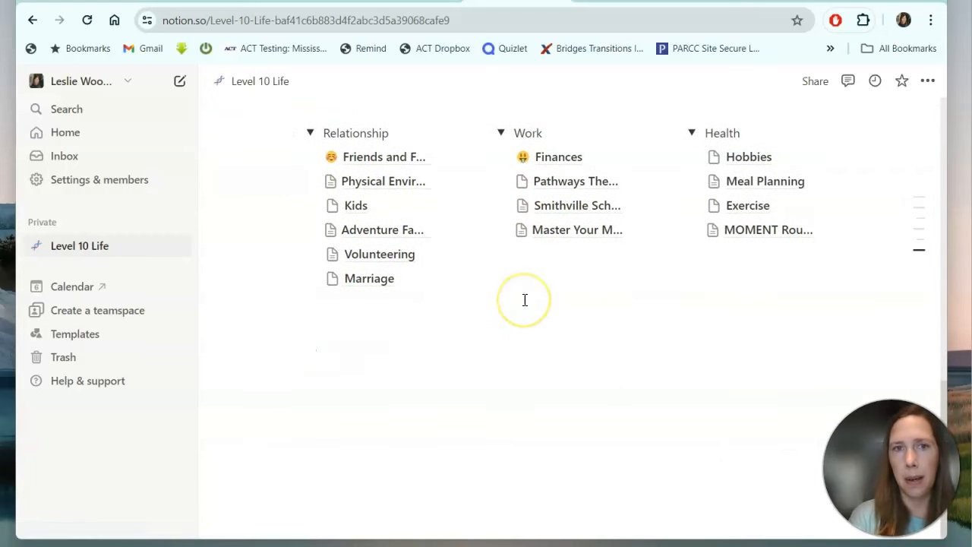
scroll(524, 300, up, 3)
right_click(365, 308)
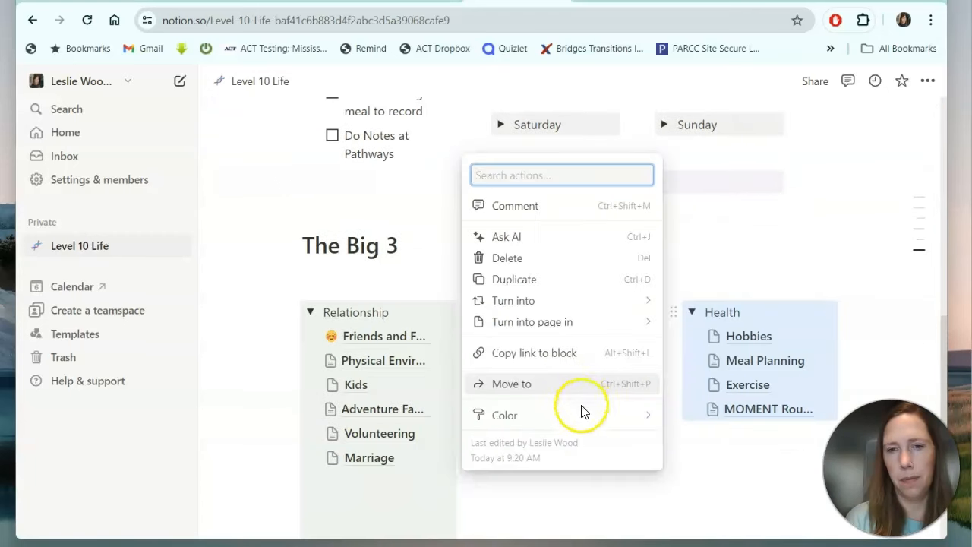
mouse_move(582, 419)
scroll(725, 413, down, 1)
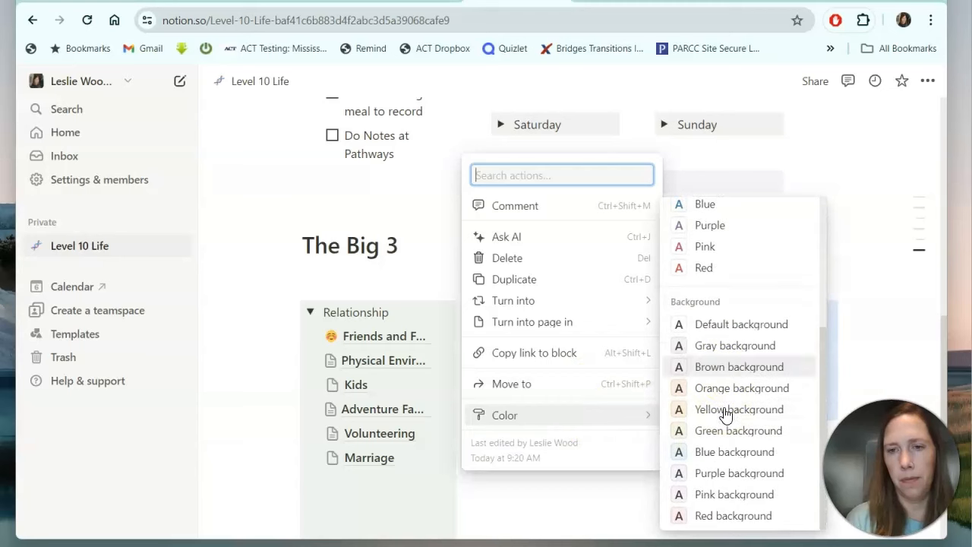
click(721, 472)
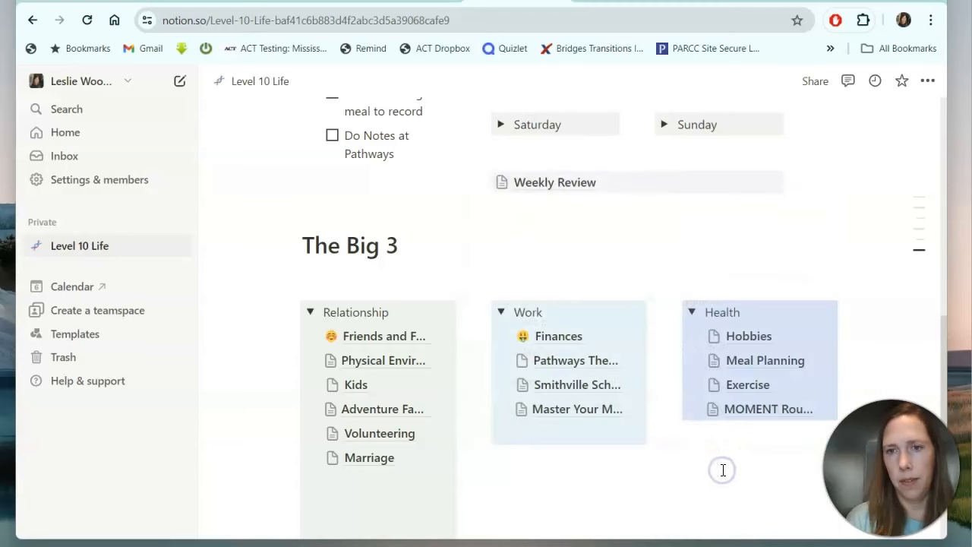
click(728, 463)
scroll(728, 463, down, 1)
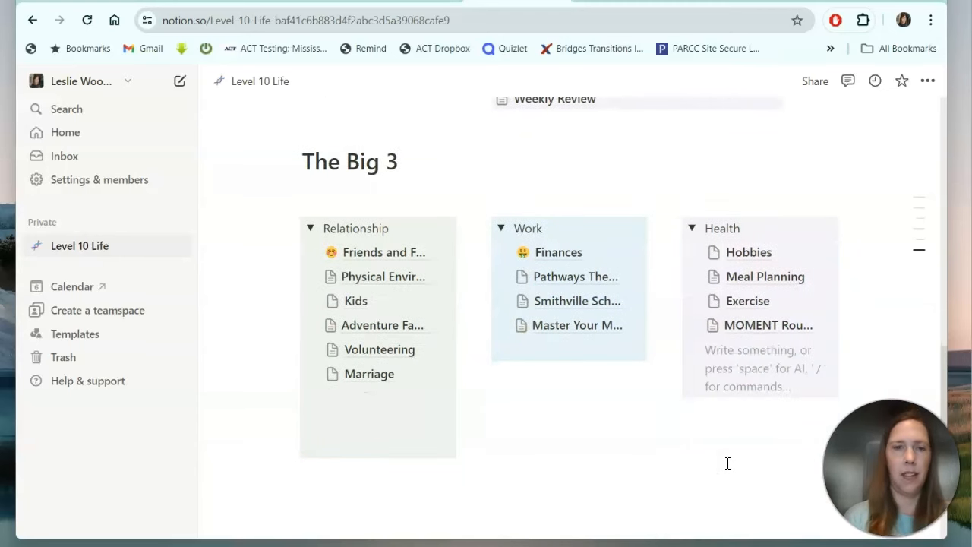
scroll(727, 463, down, 1)
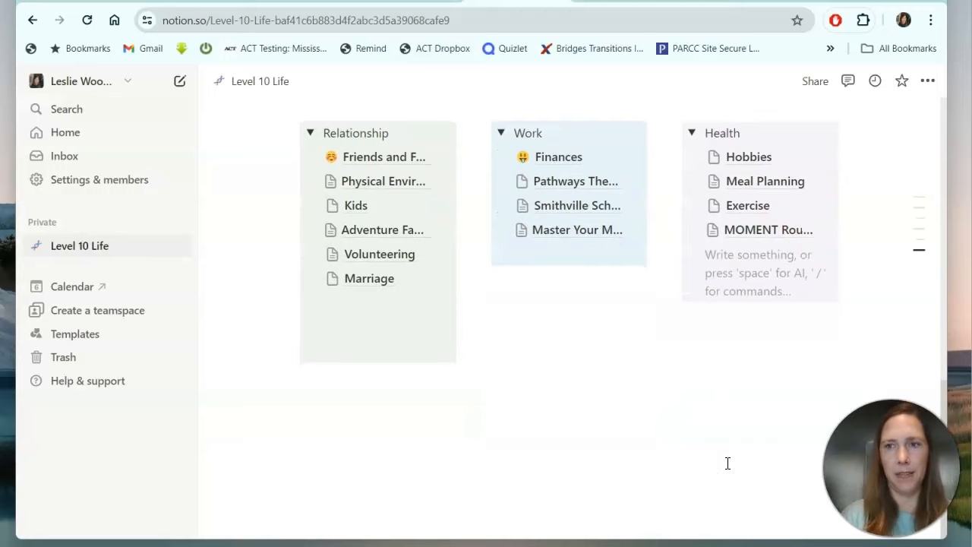
scroll(727, 463, up, 10)
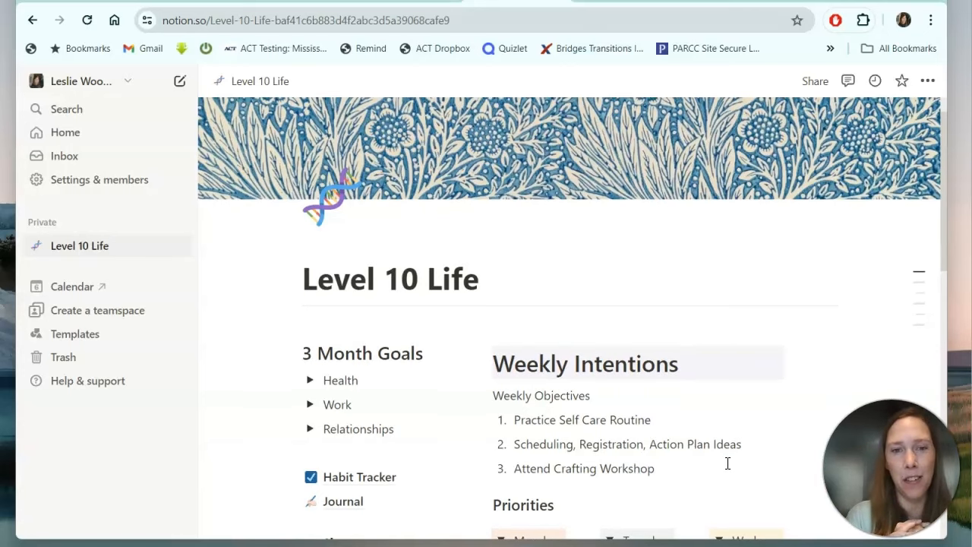
scroll(727, 463, down, 6)
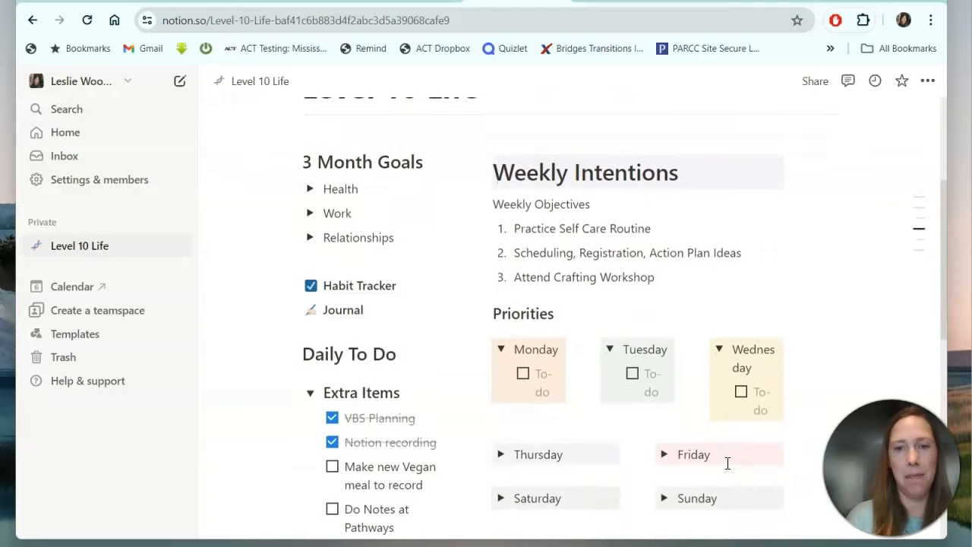
scroll(727, 463, up, 8)
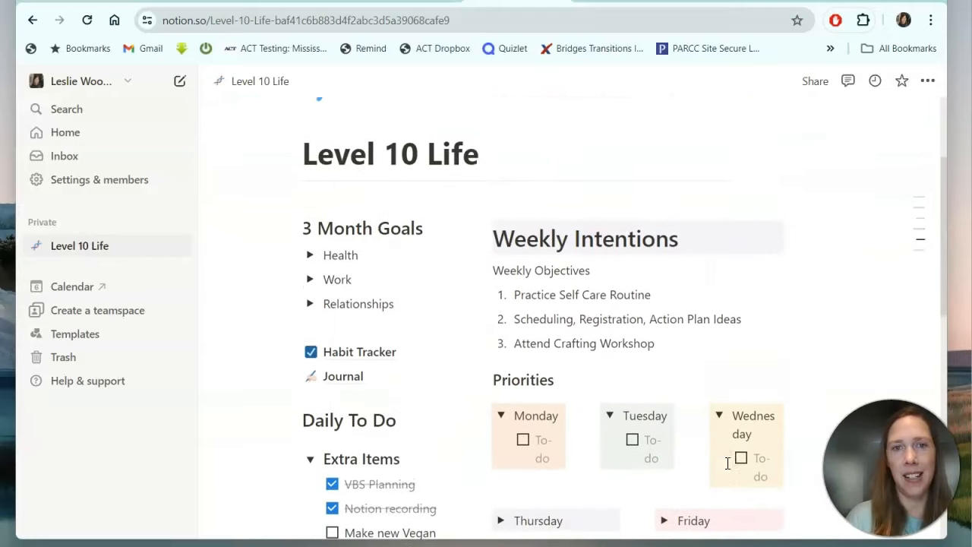
scroll(728, 463, down, 7)
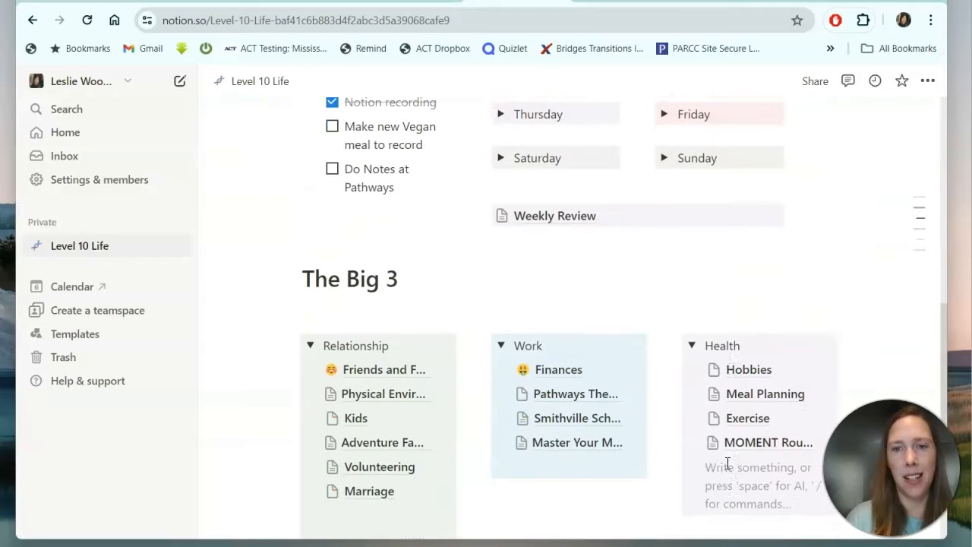
scroll(727, 463, up, 6)
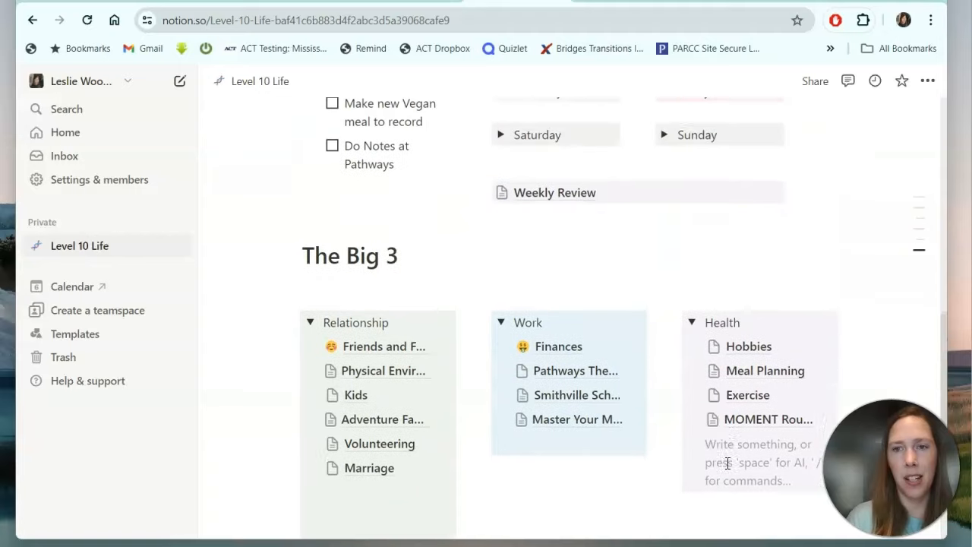
scroll(727, 470, up, 5)
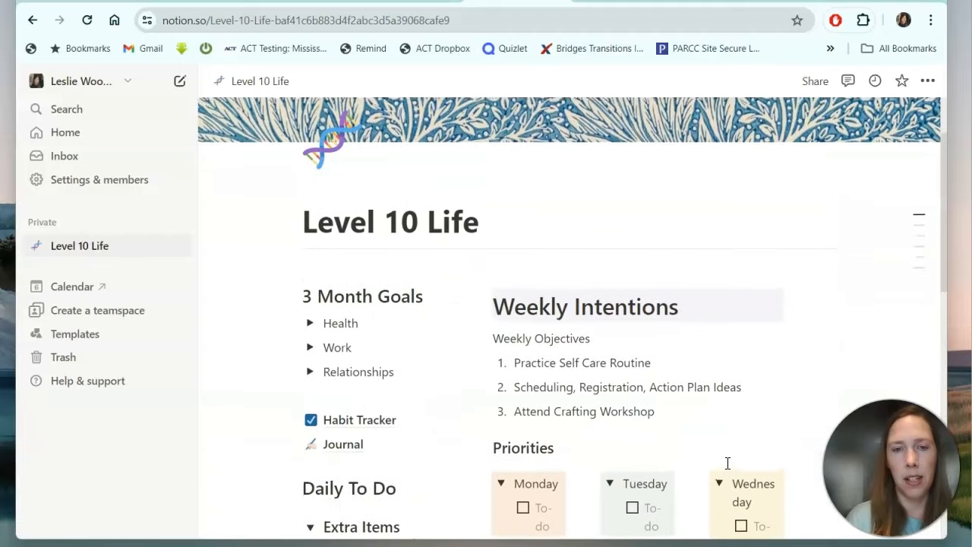
scroll(728, 463, down, 7)
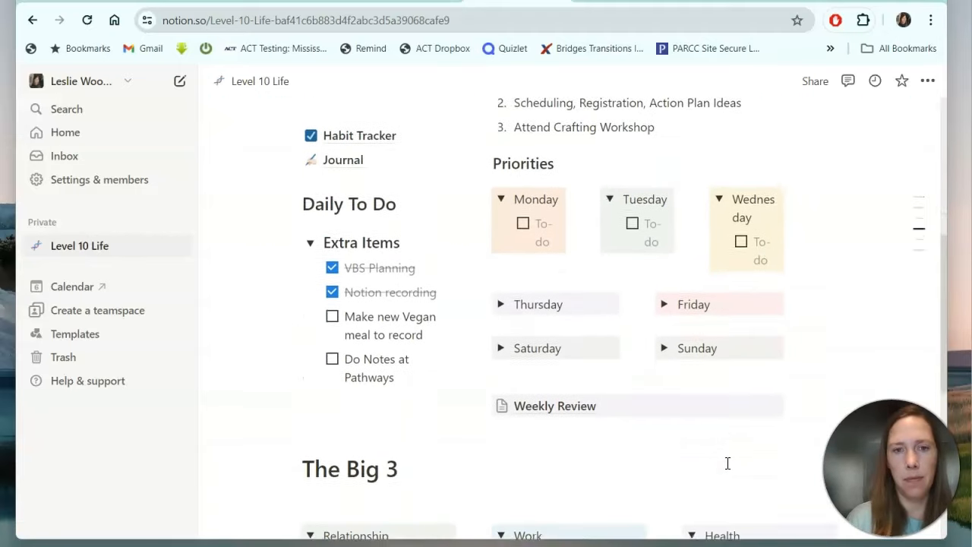
scroll(727, 463, down, 2)
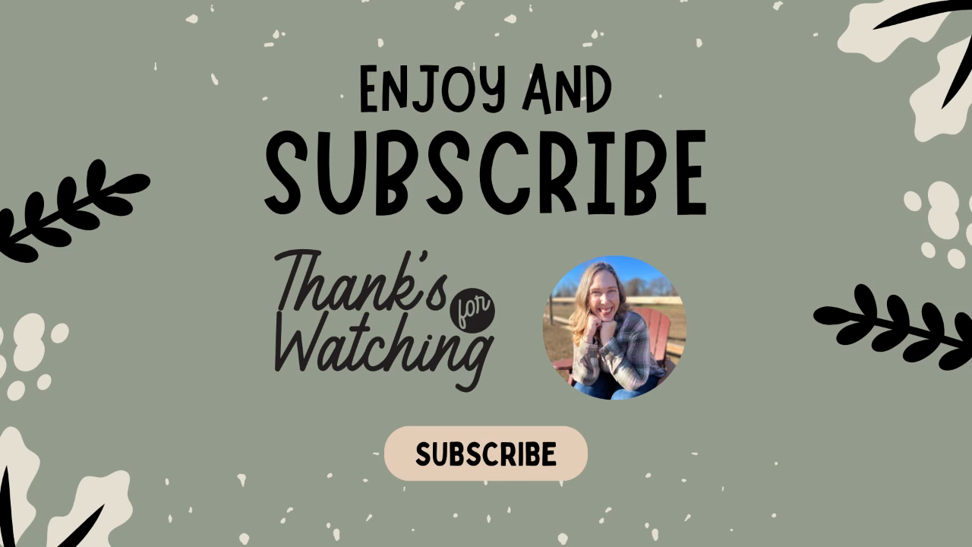